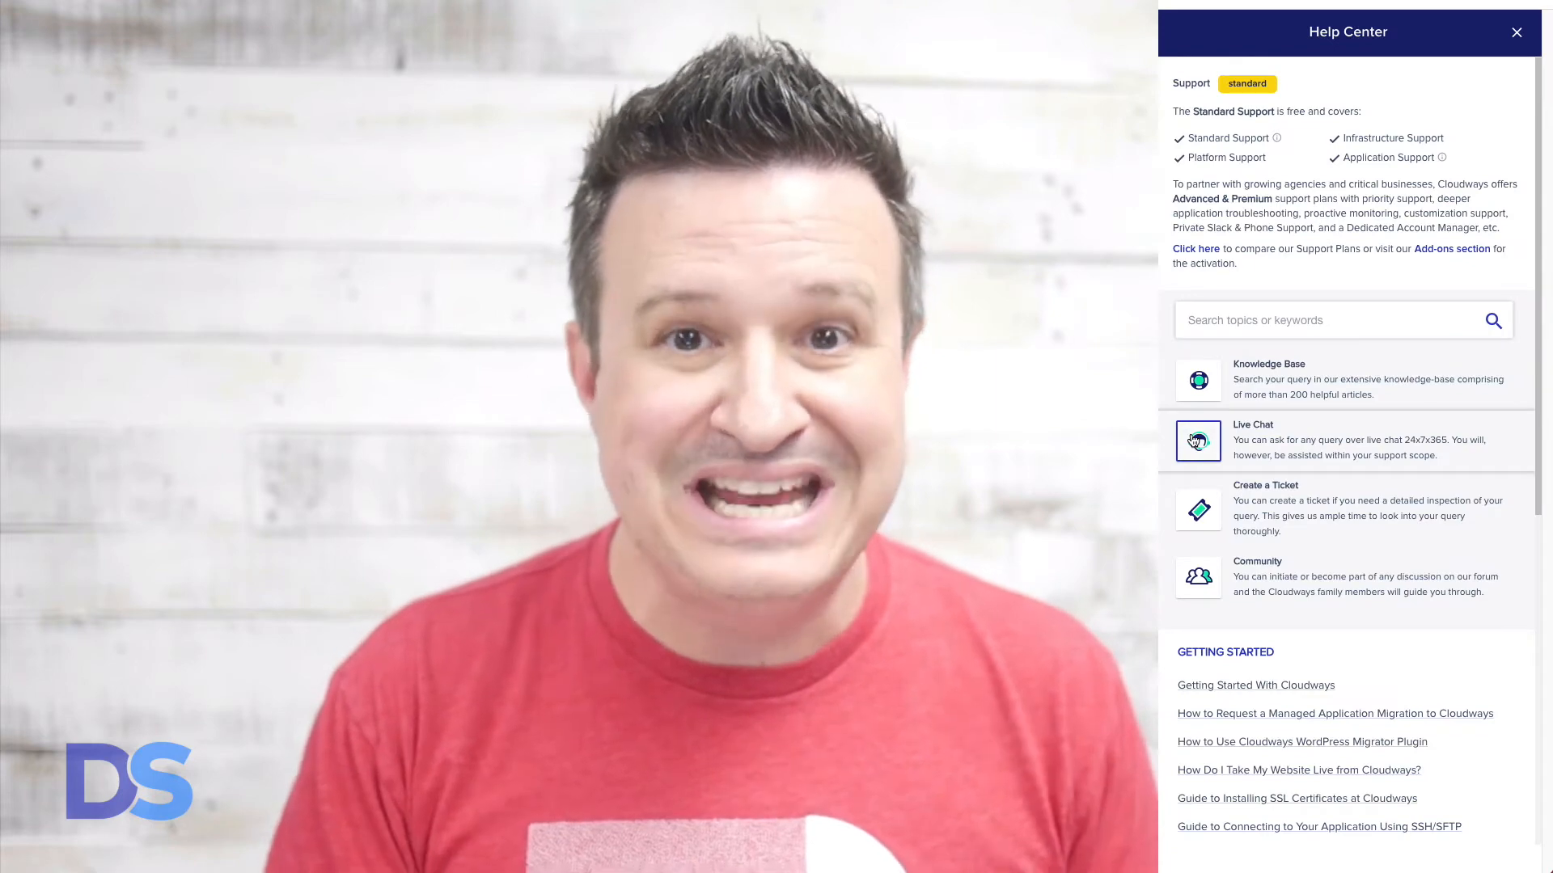
- Start a live chat on the 'Slow website / Caching / Varnish' topic and answer Yes
click(1195, 441)
click(1417, 517)
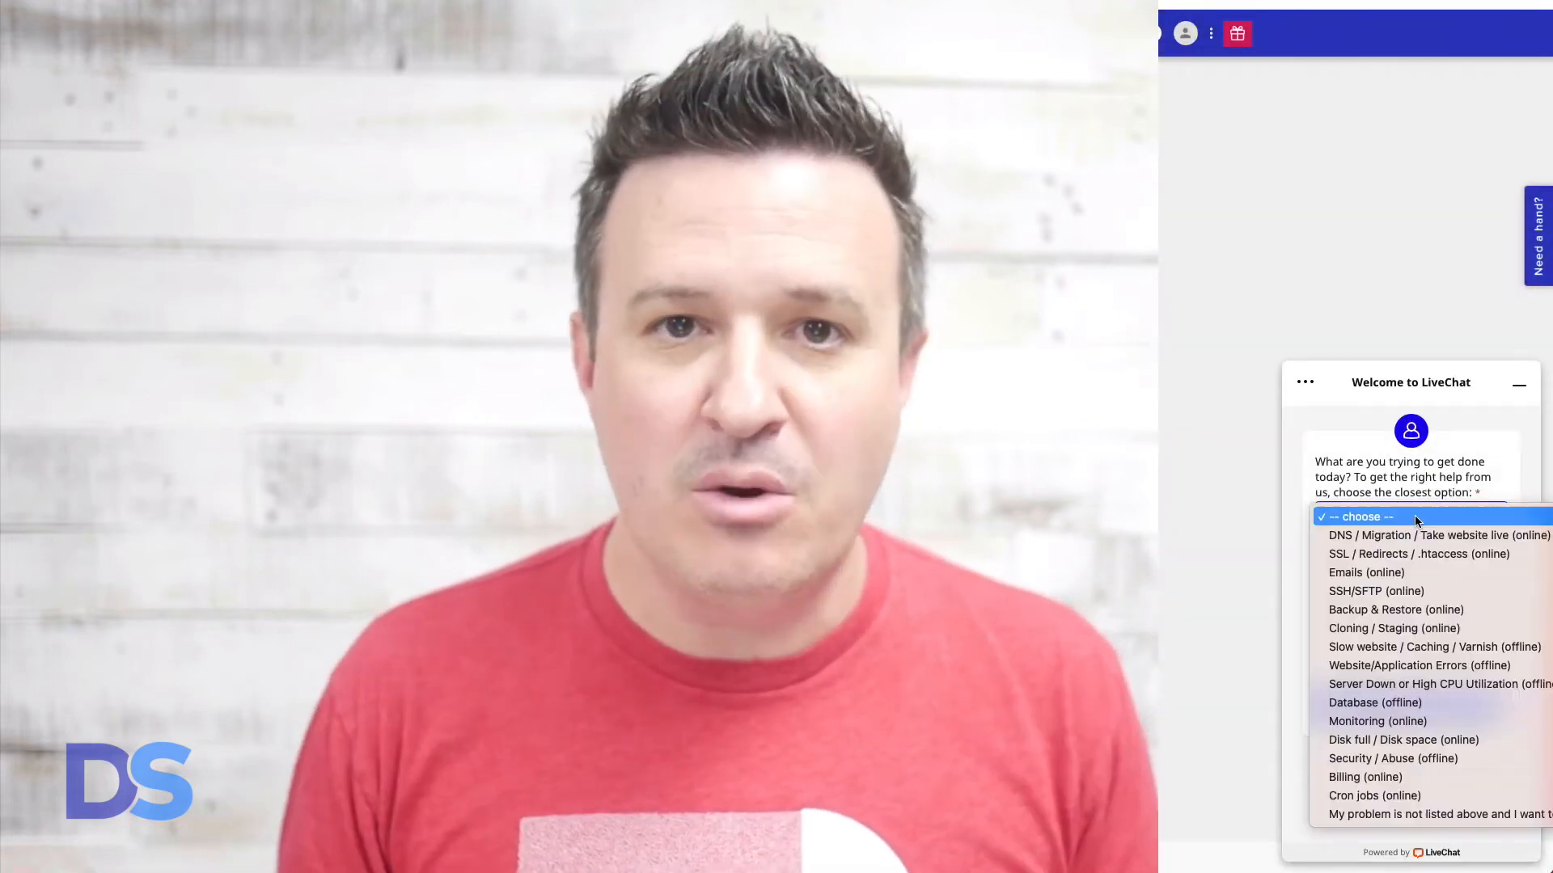
click(1408, 647)
click(1341, 579)
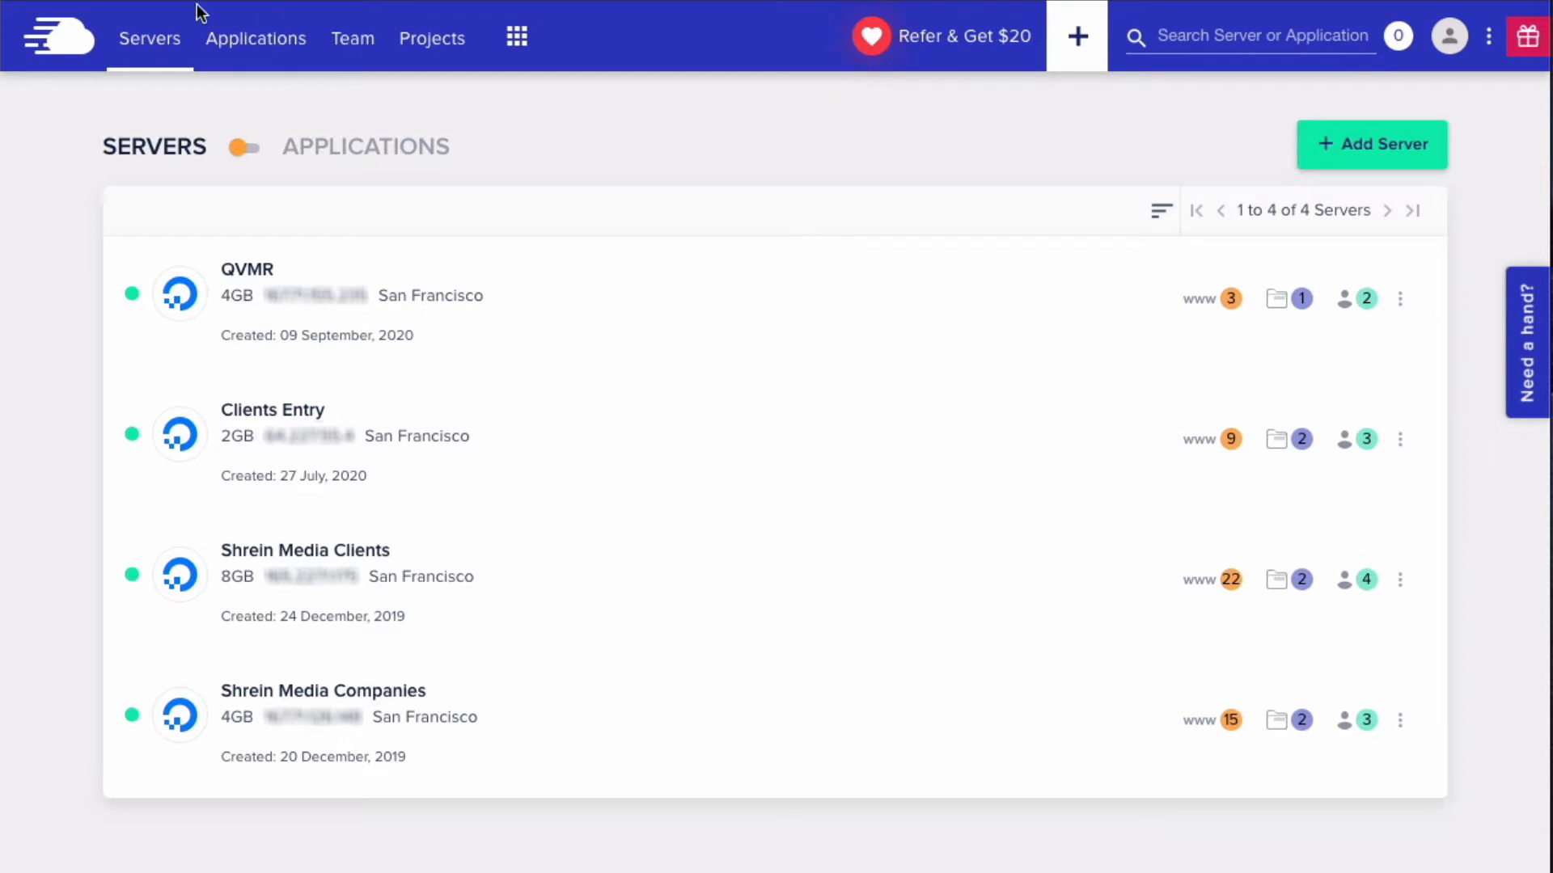
- From Applications, begin adding a new app on the Shrein Media Companies server
click(259, 50)
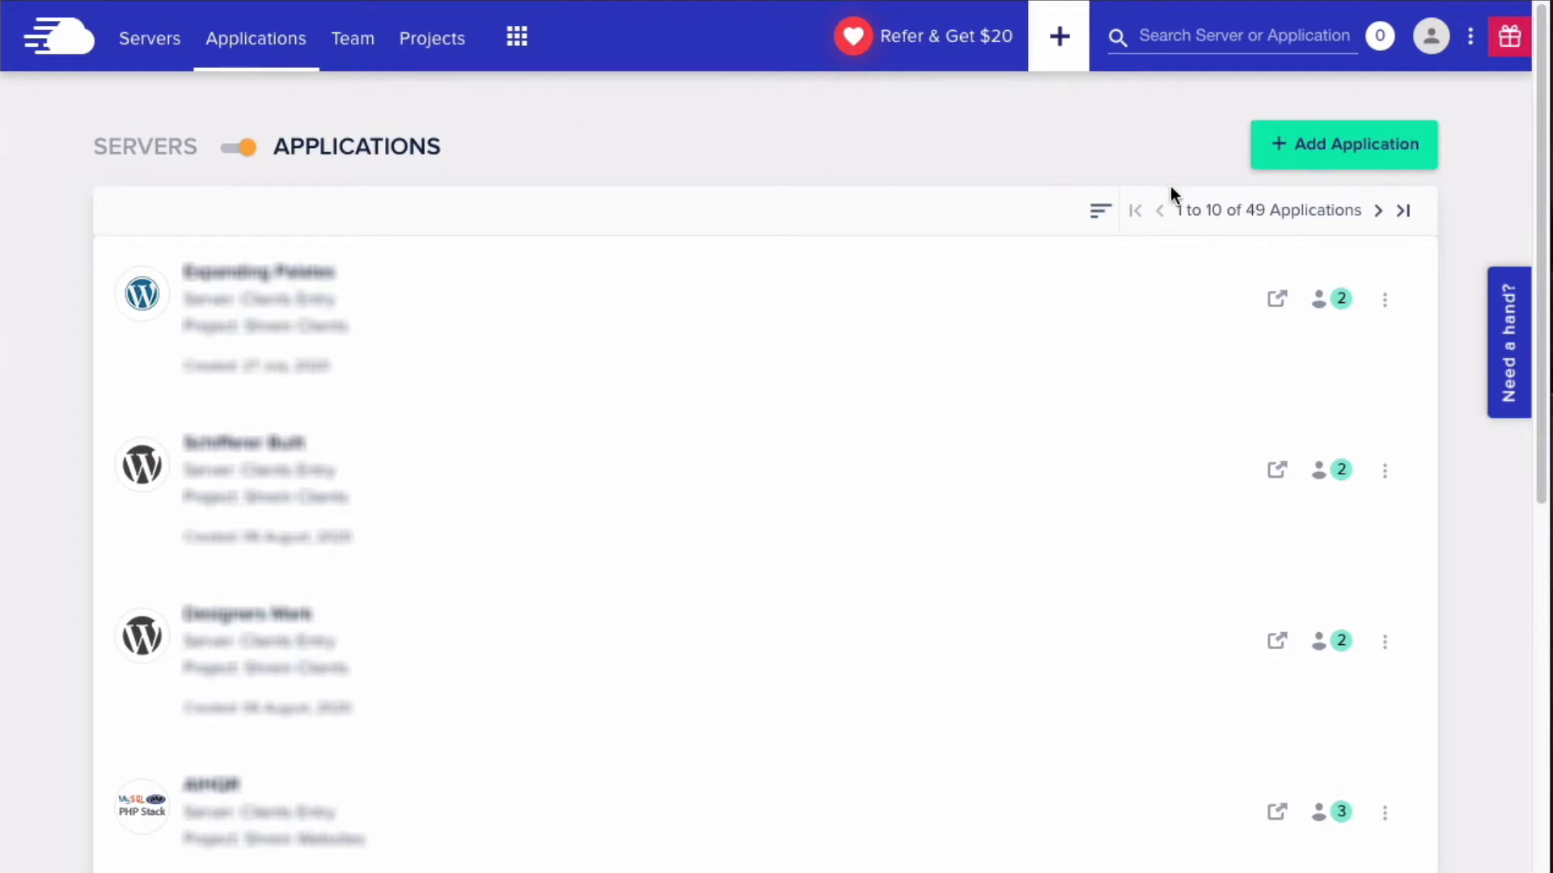
click(1366, 162)
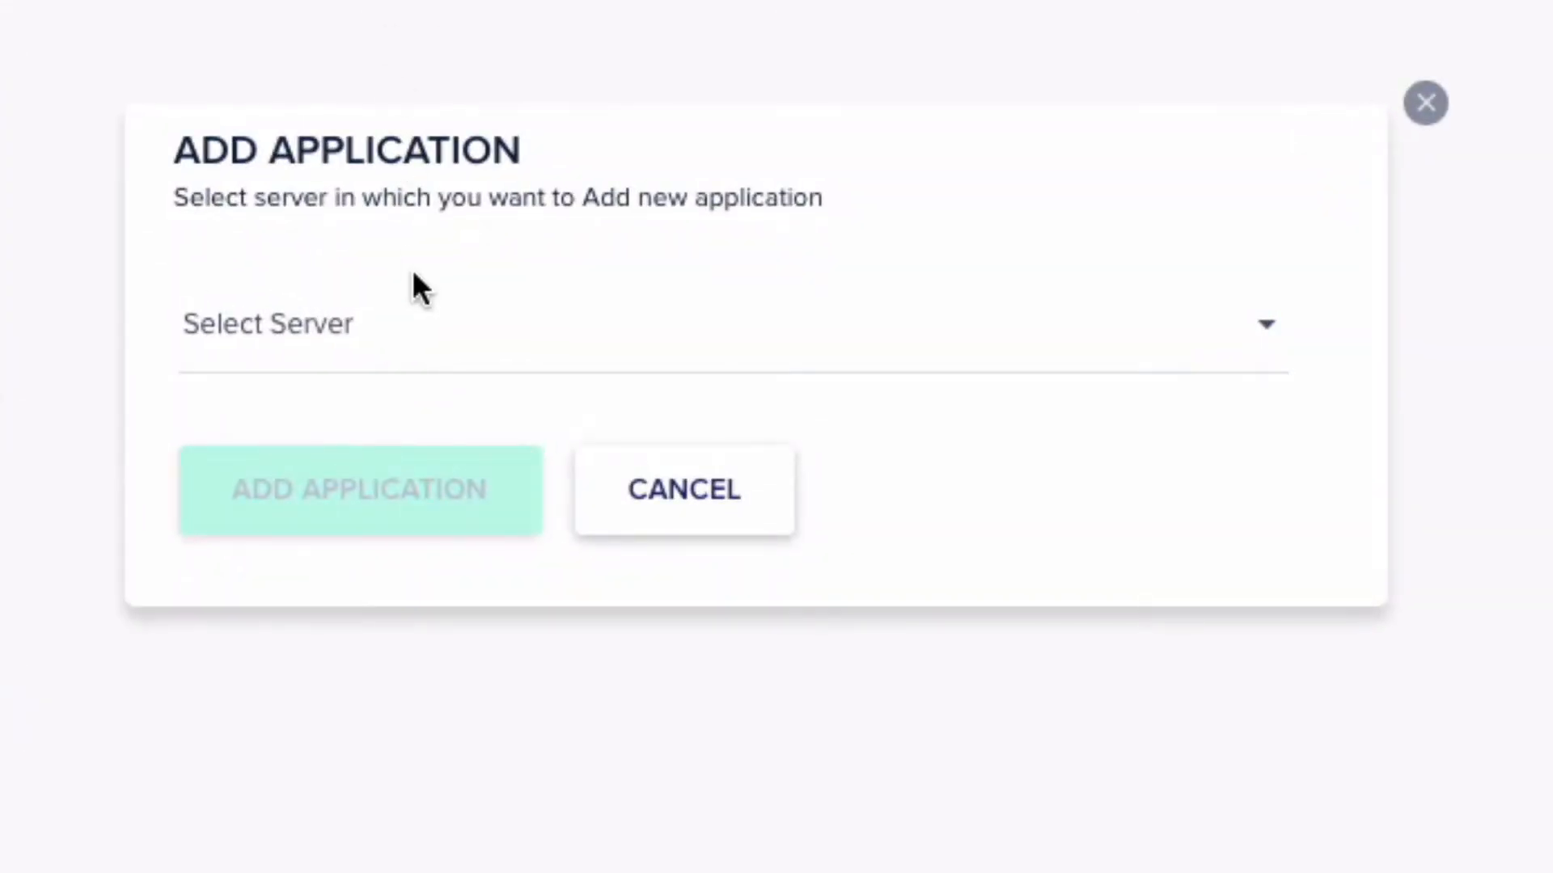
click(411, 319)
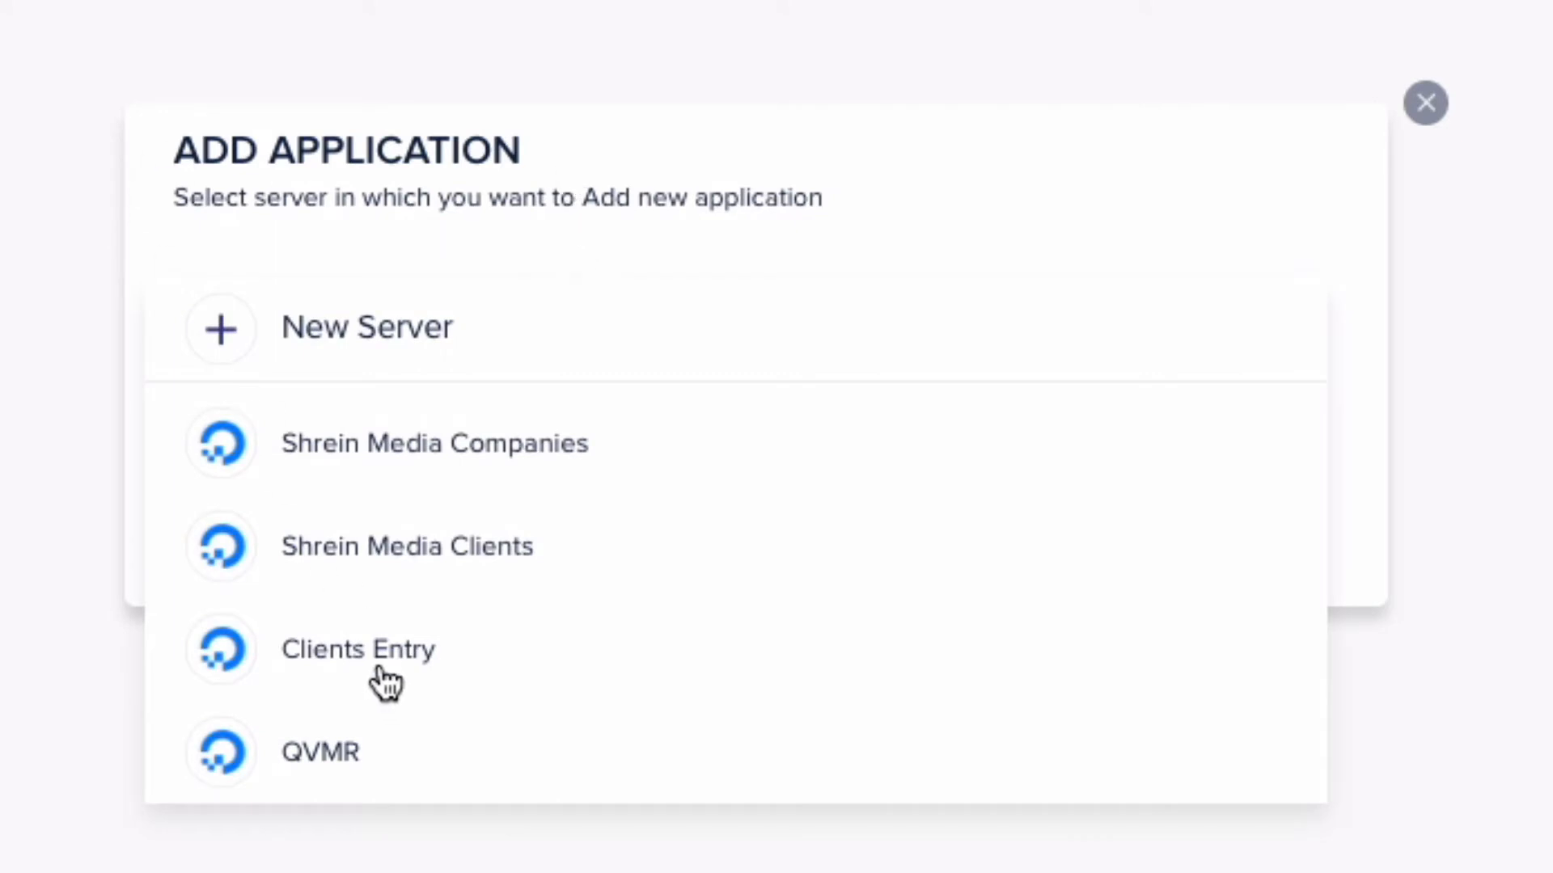
click(406, 449)
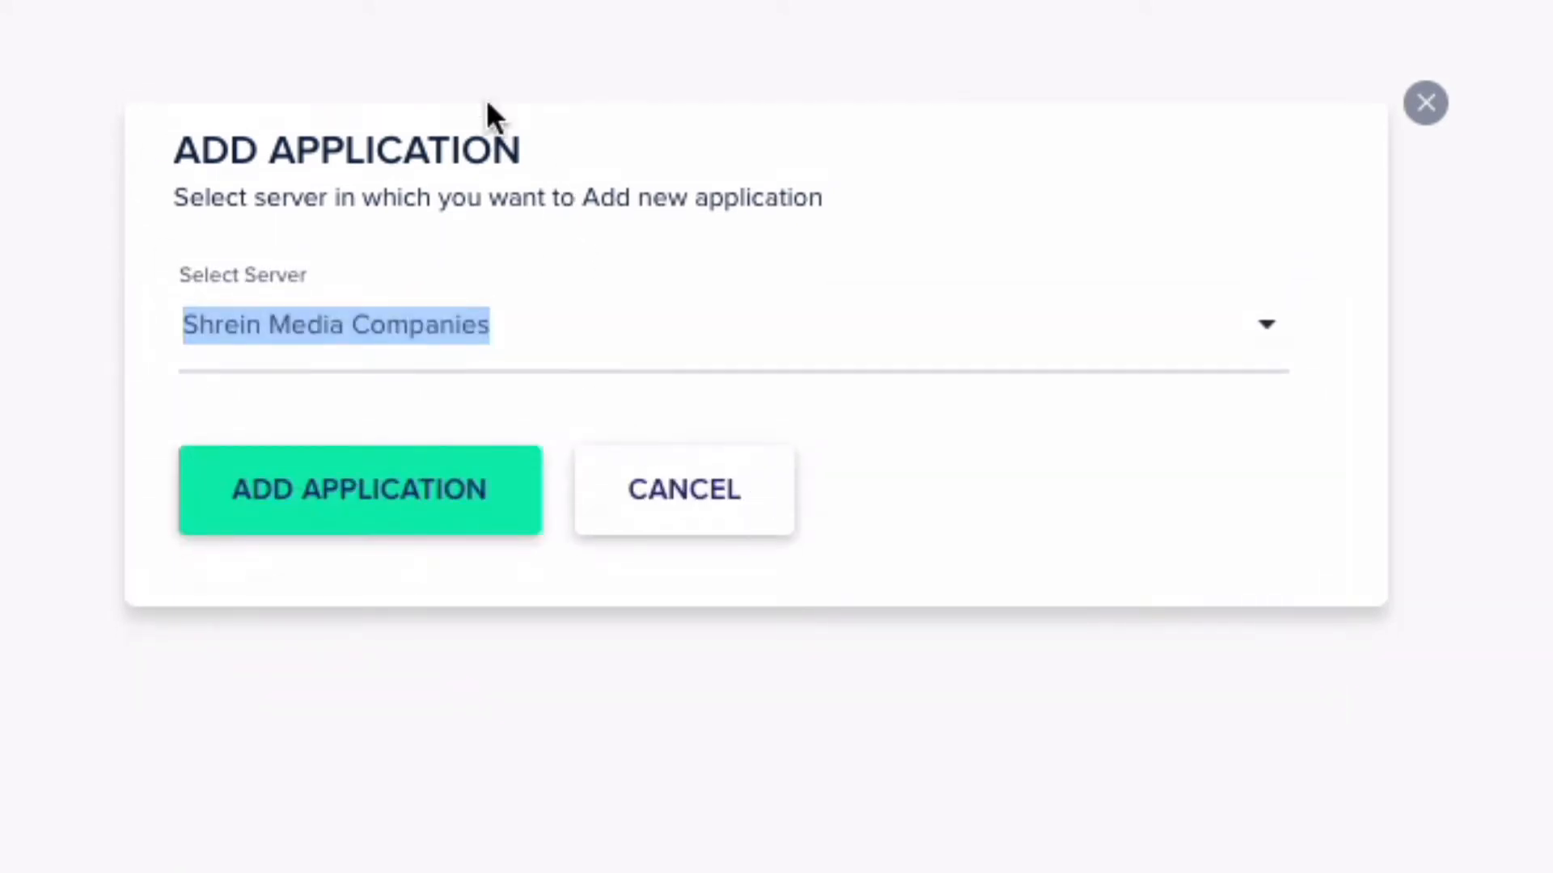
click(360, 501)
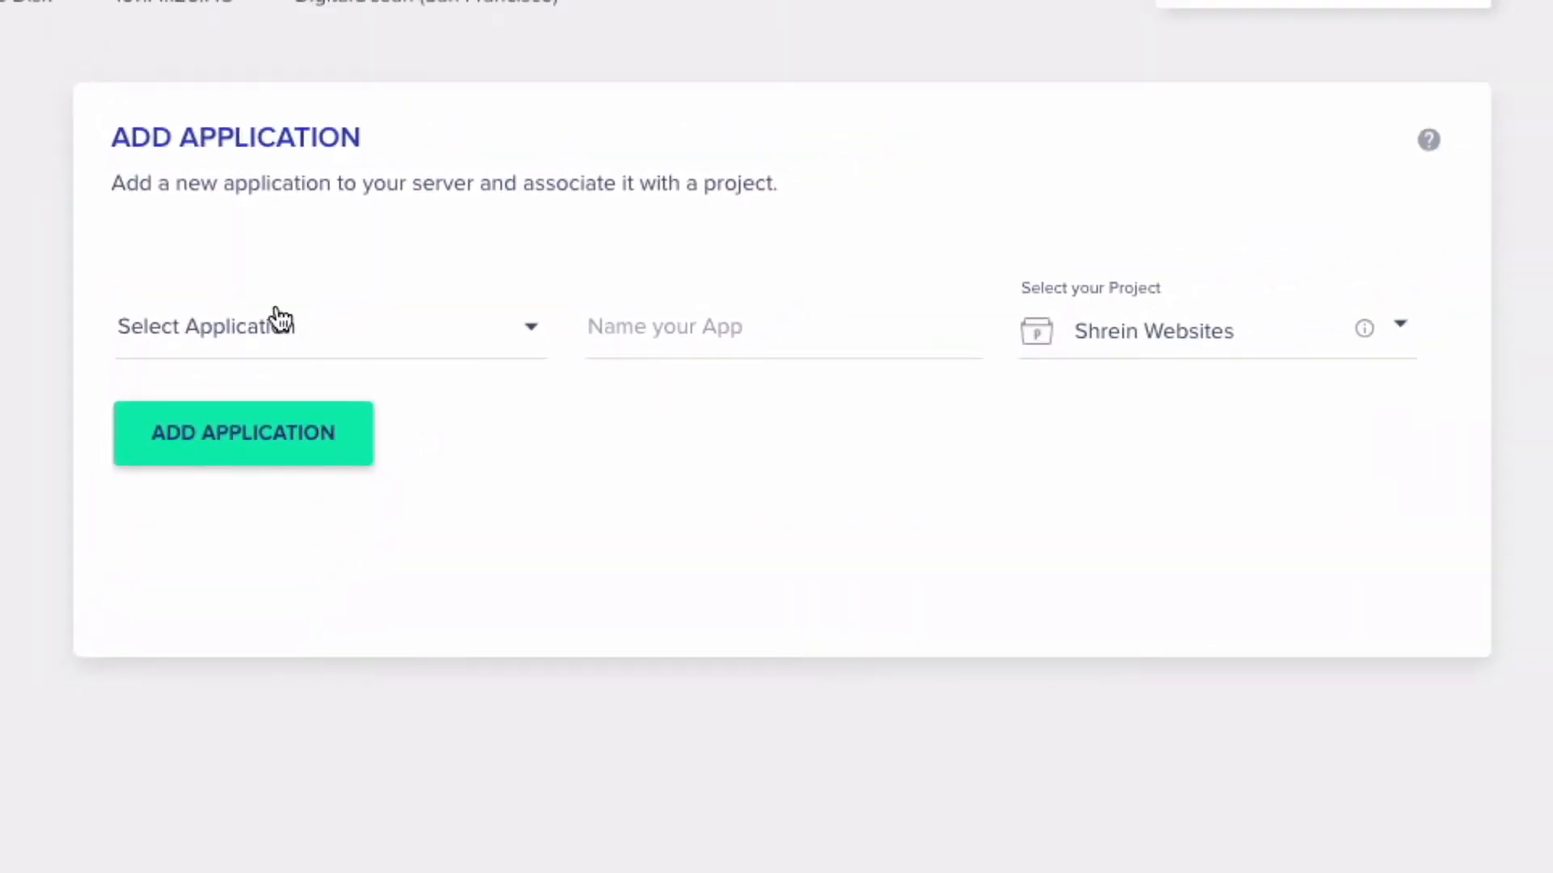
- Browse the Select Application list of types, from WordPress and Woocommerce to Laravel and Magento
click(279, 320)
scroll(348, 445, down, 4)
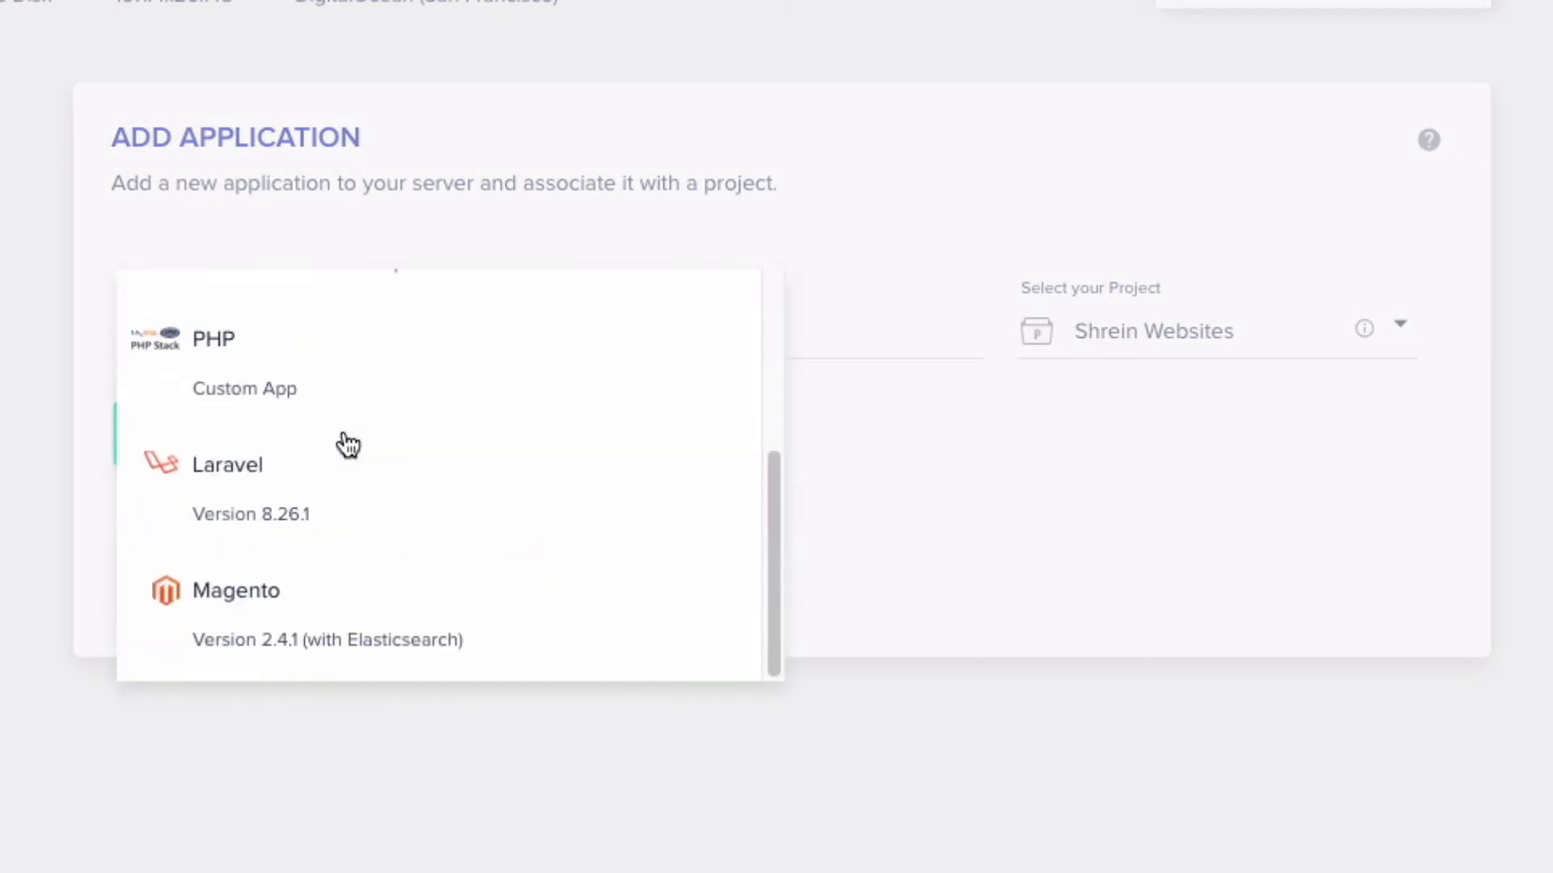
scroll(313, 638, up, 4)
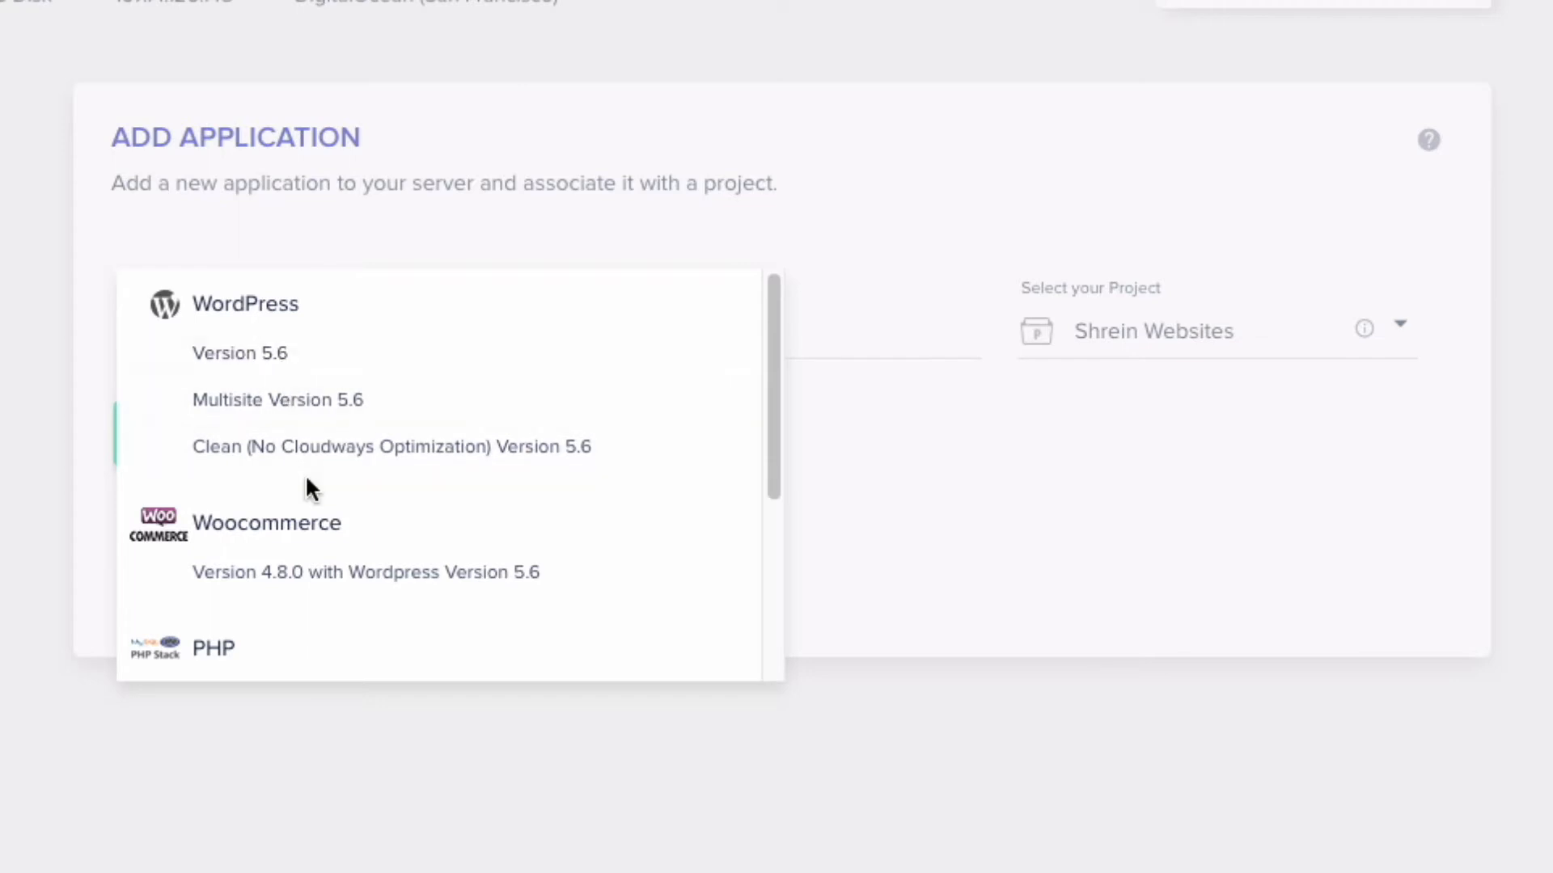
scroll(305, 485, down, 2)
scroll(310, 495, down, 2)
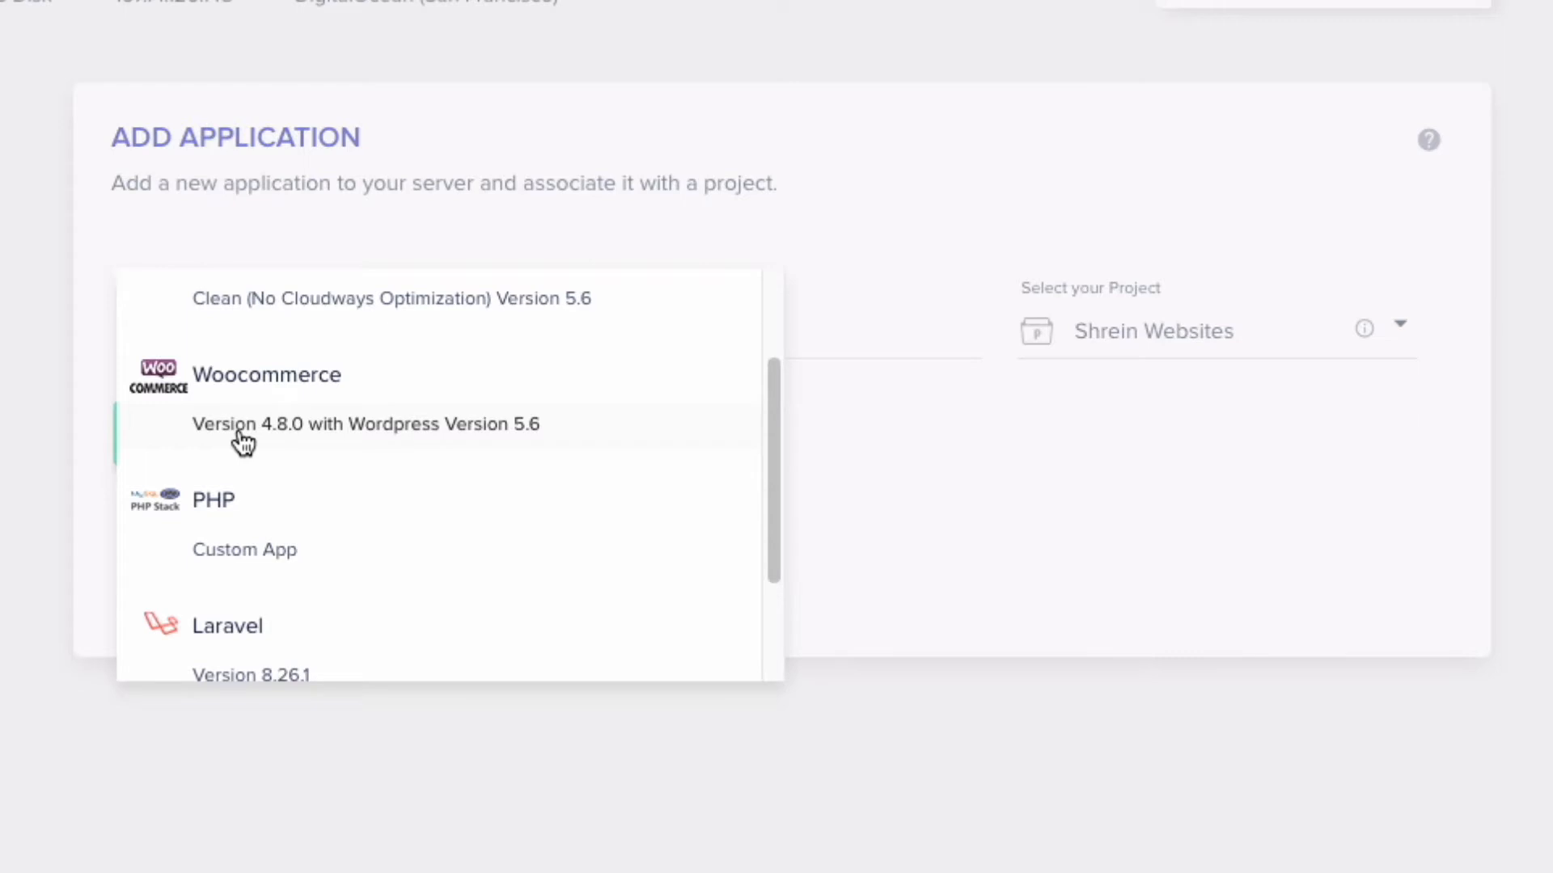
scroll(246, 443, down, 3)
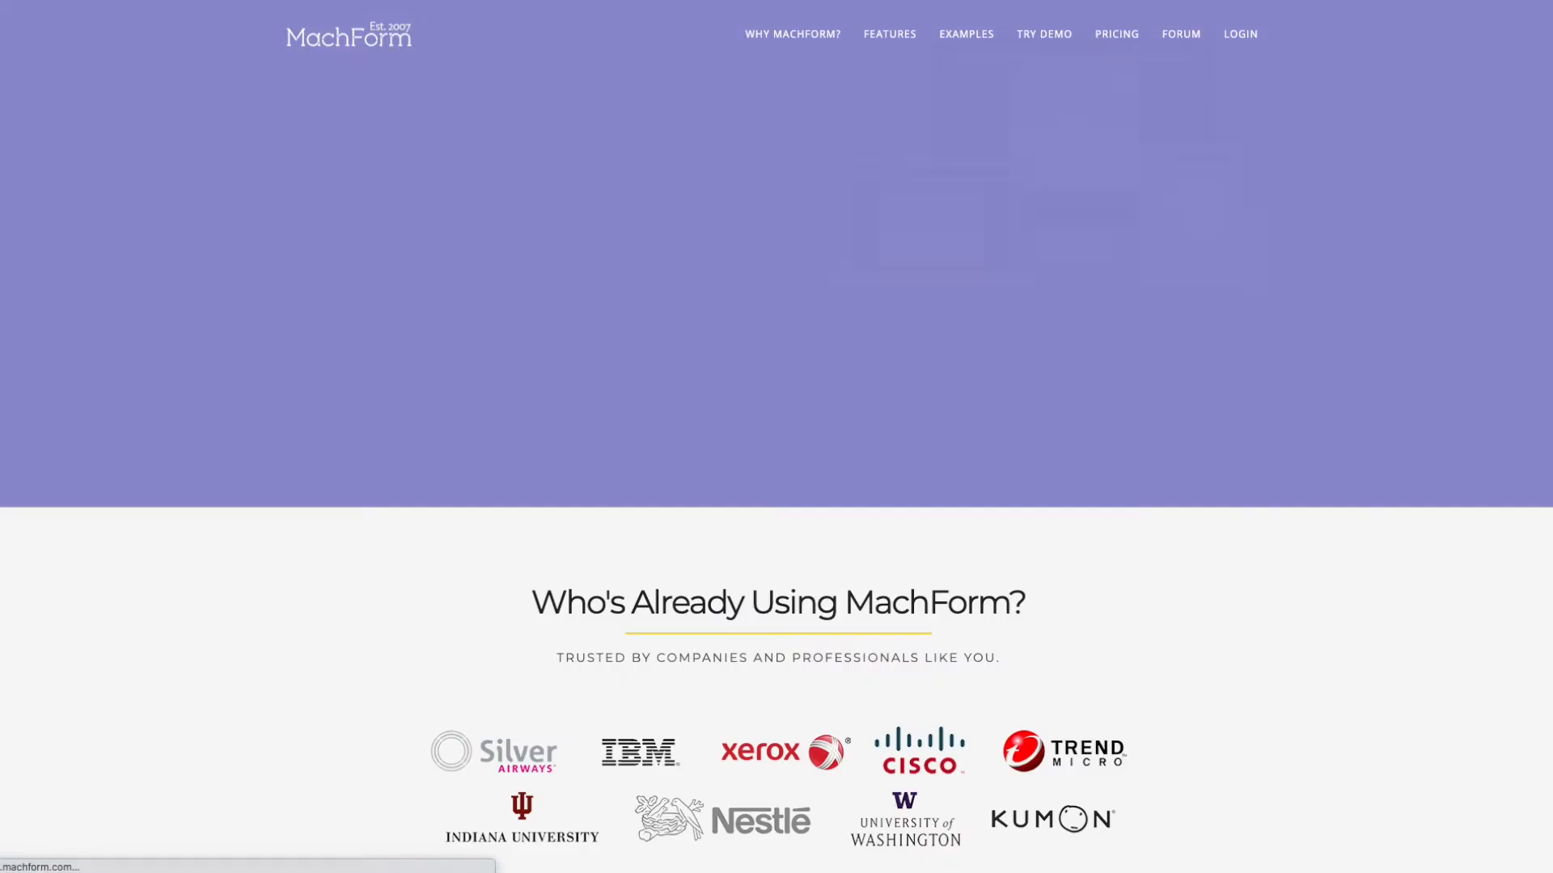
- Scroll the MachForm home page past the client logos to 'Why using MachForm?'
scroll(776, 437, down, 14)
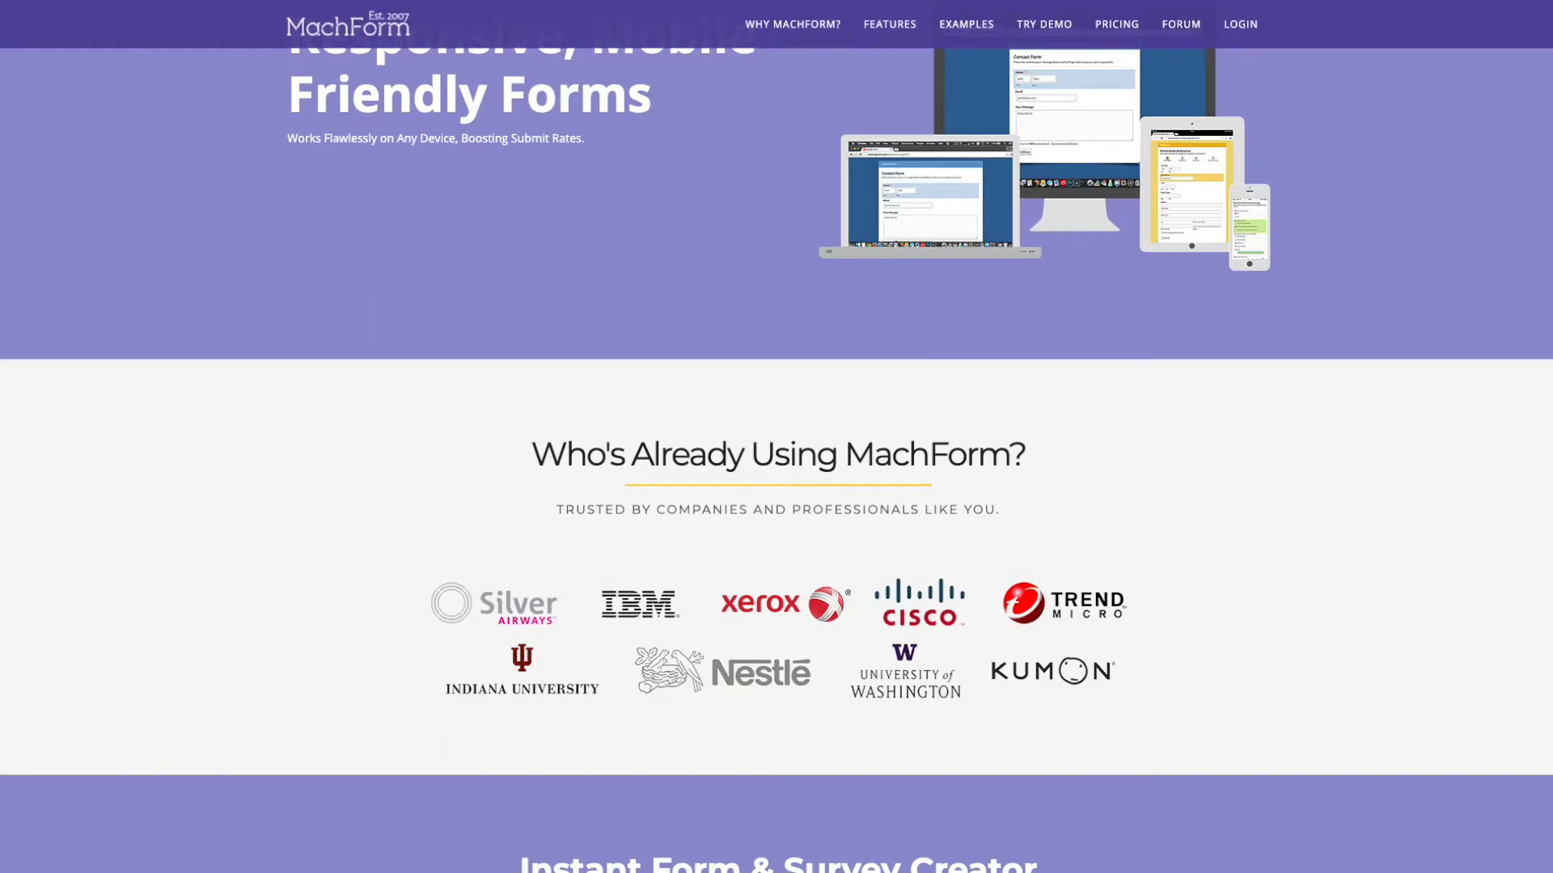
scroll(482, 864, down, 13)
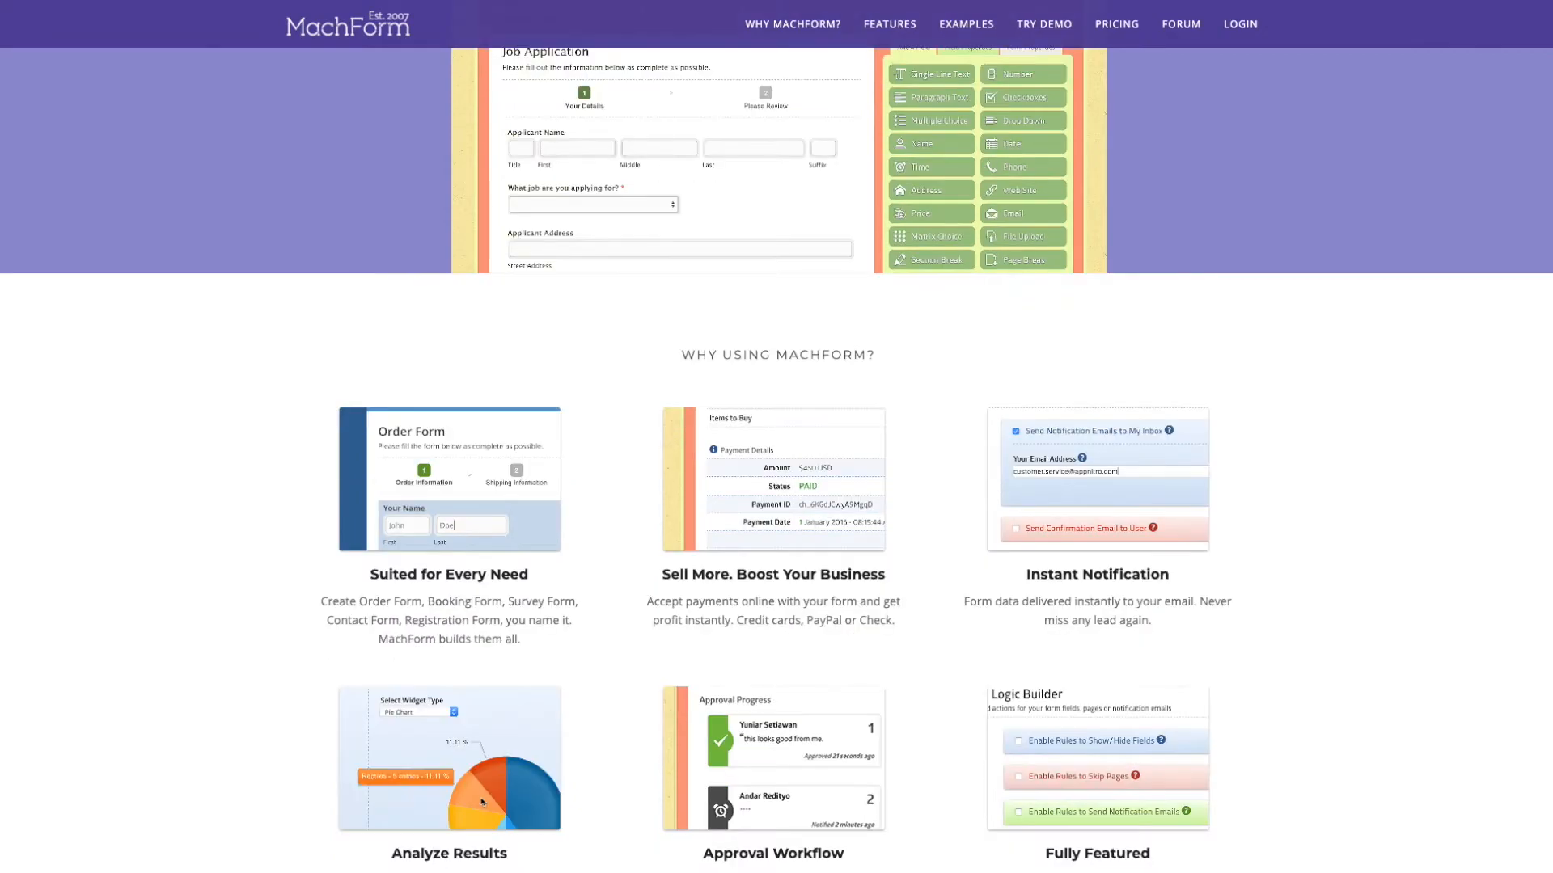
scroll(776, 437, down, 3)
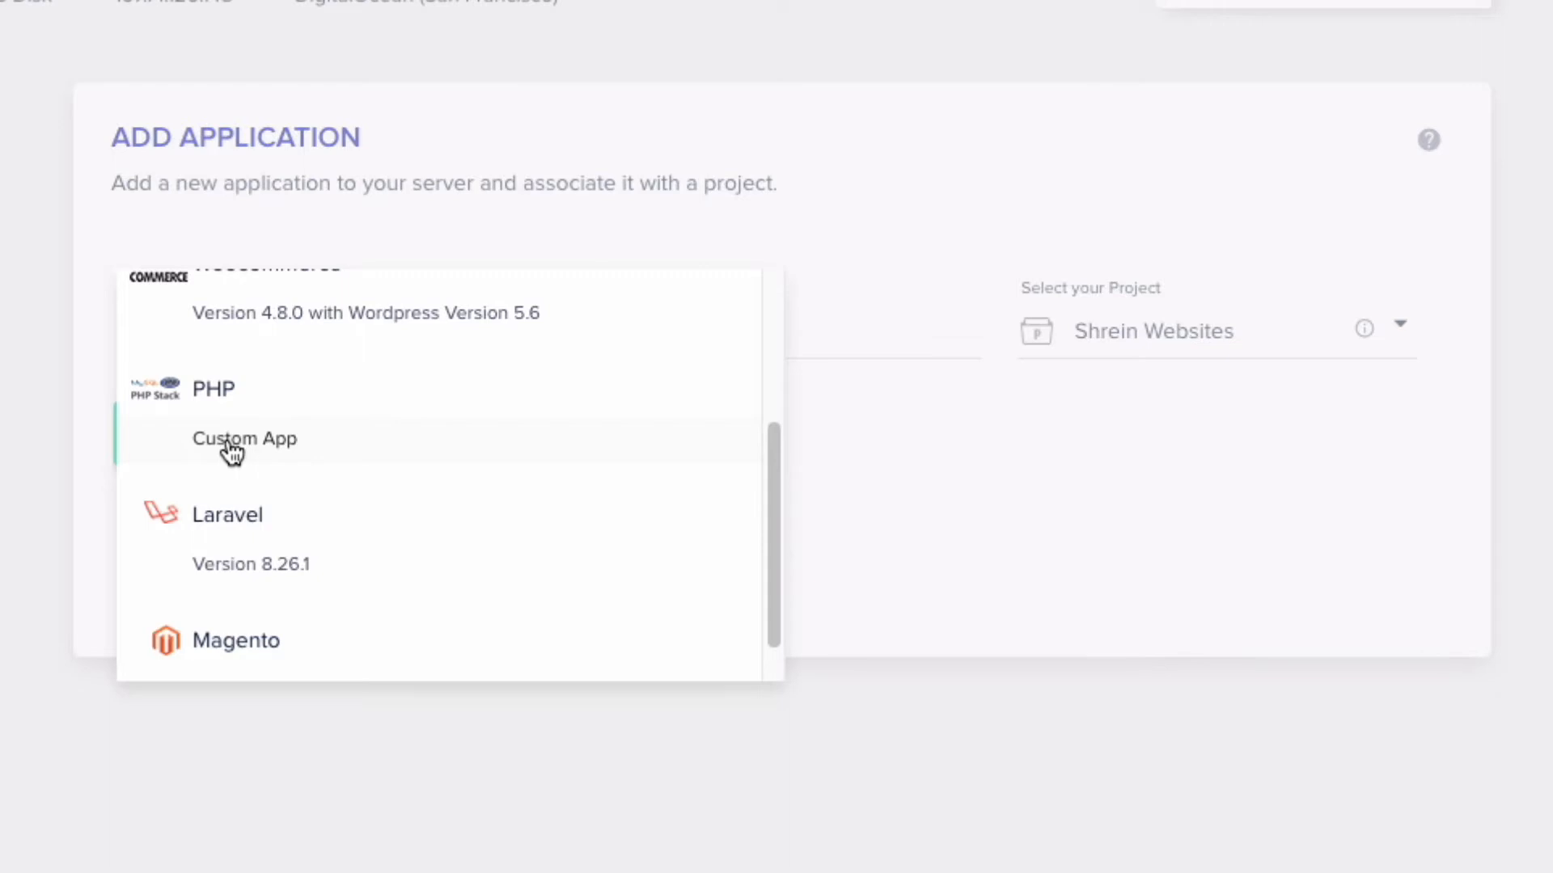
- Choose Woocommerce Version 4.8.0 with WordPress 5.6 as the application type
scroll(301, 472, down, 2)
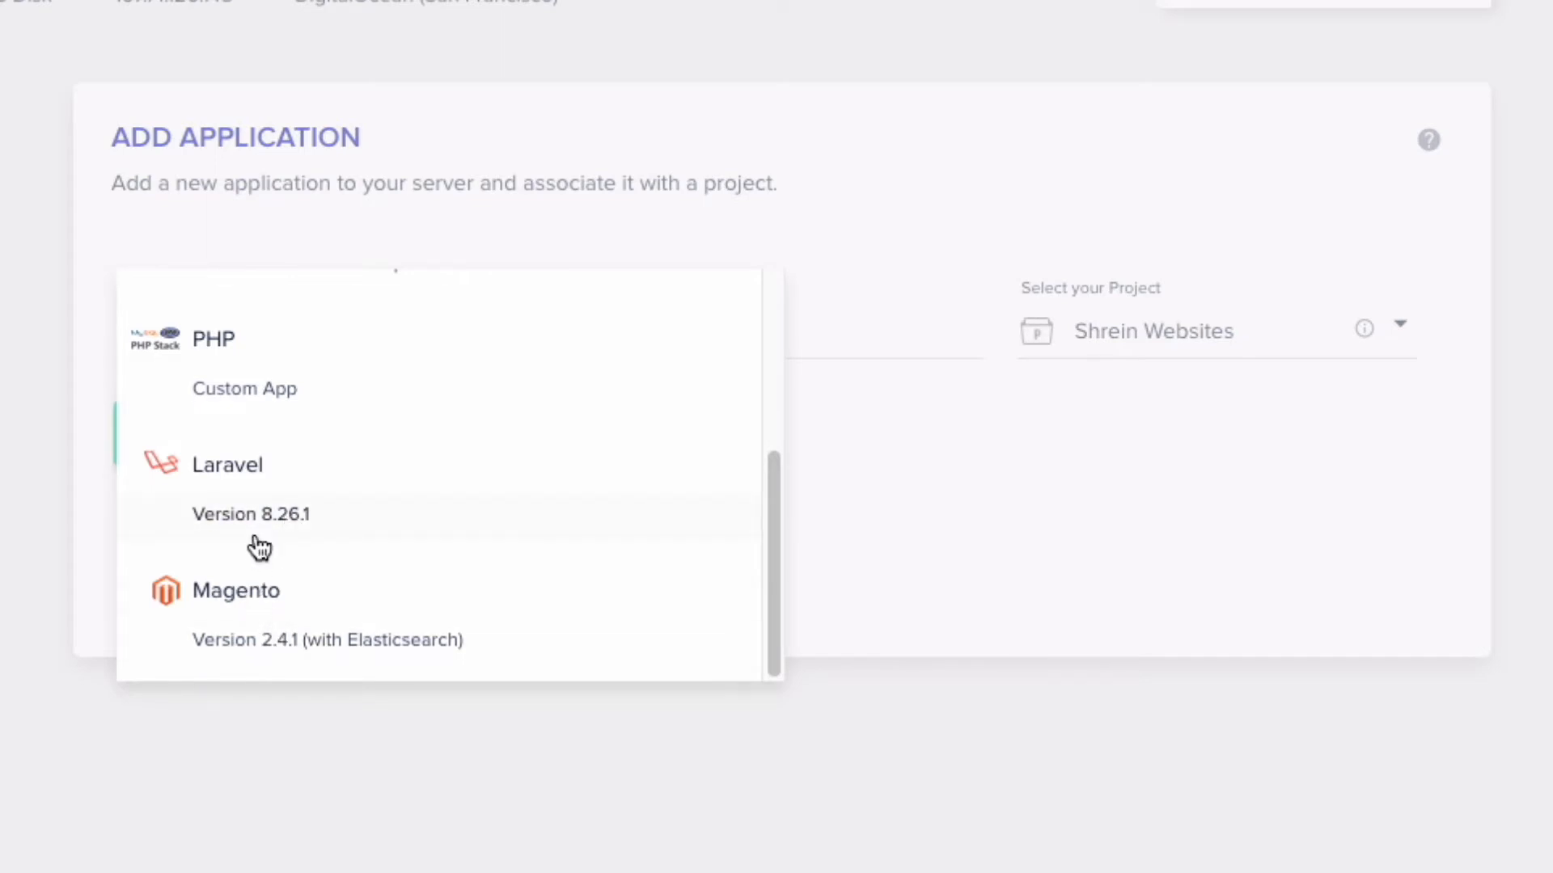
scroll(260, 548, up, 1)
scroll(253, 524, up, 2)
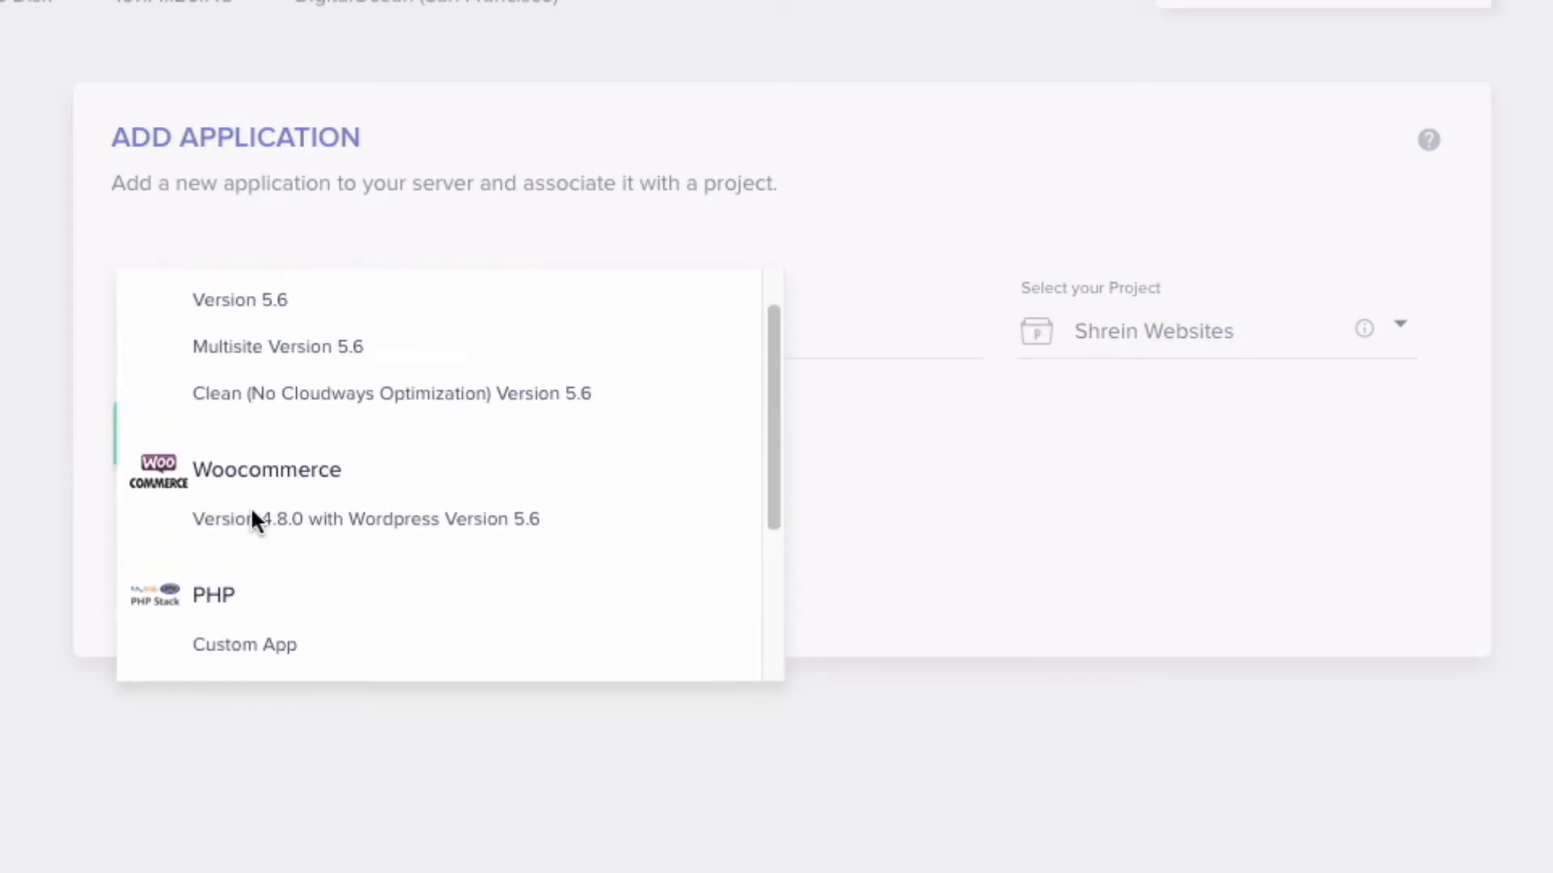
scroll(251, 519, up, 1)
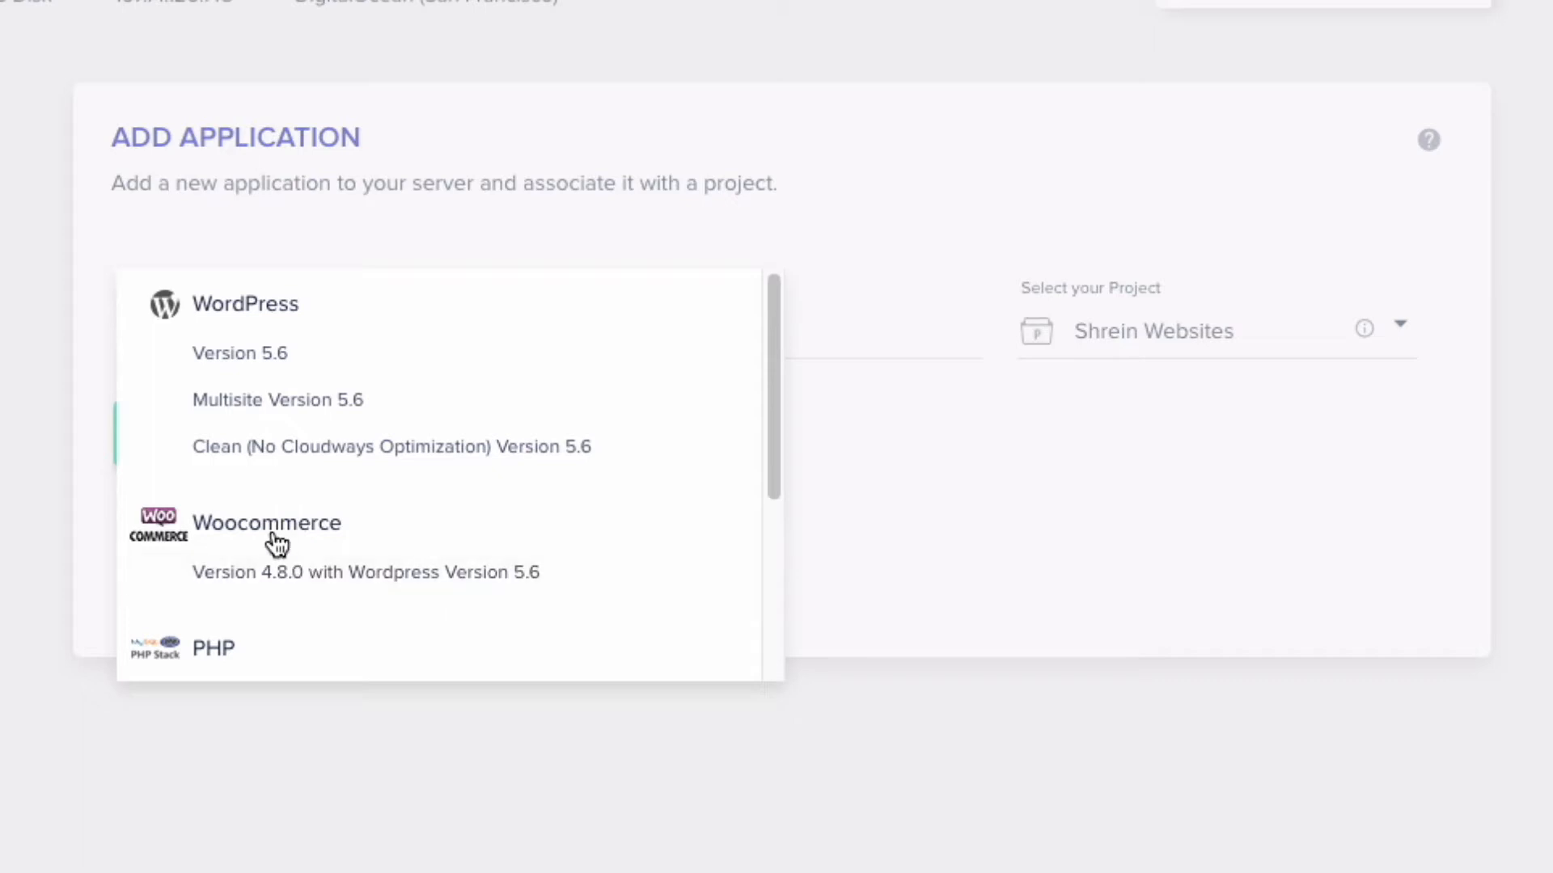
click(491, 581)
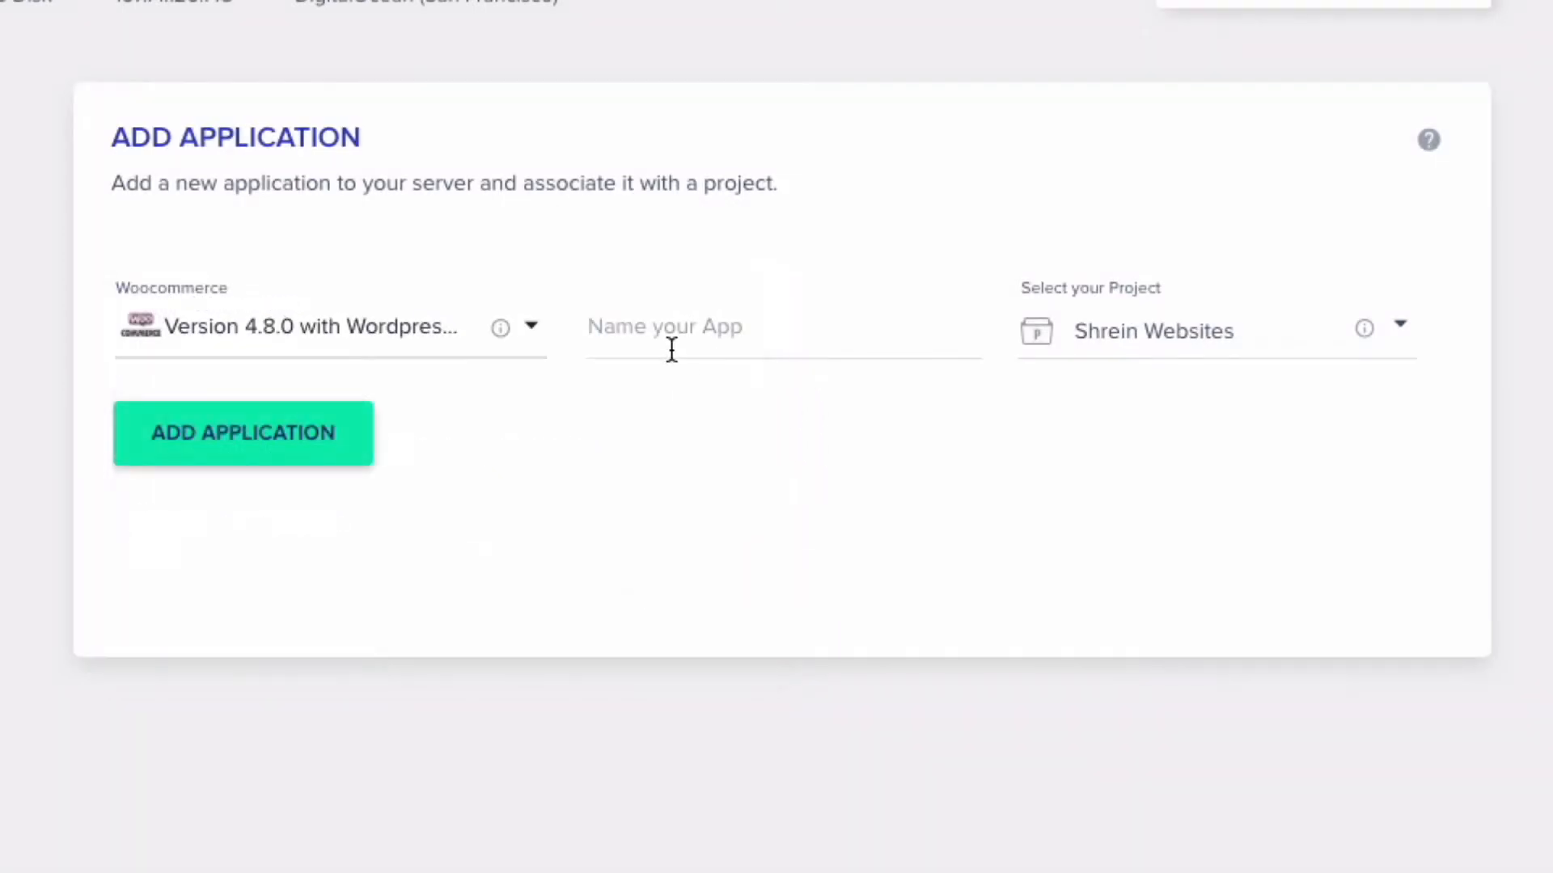
- Name the app 'TBA Demo', keep the Shrein Websites project, and add the application
click(671, 347)
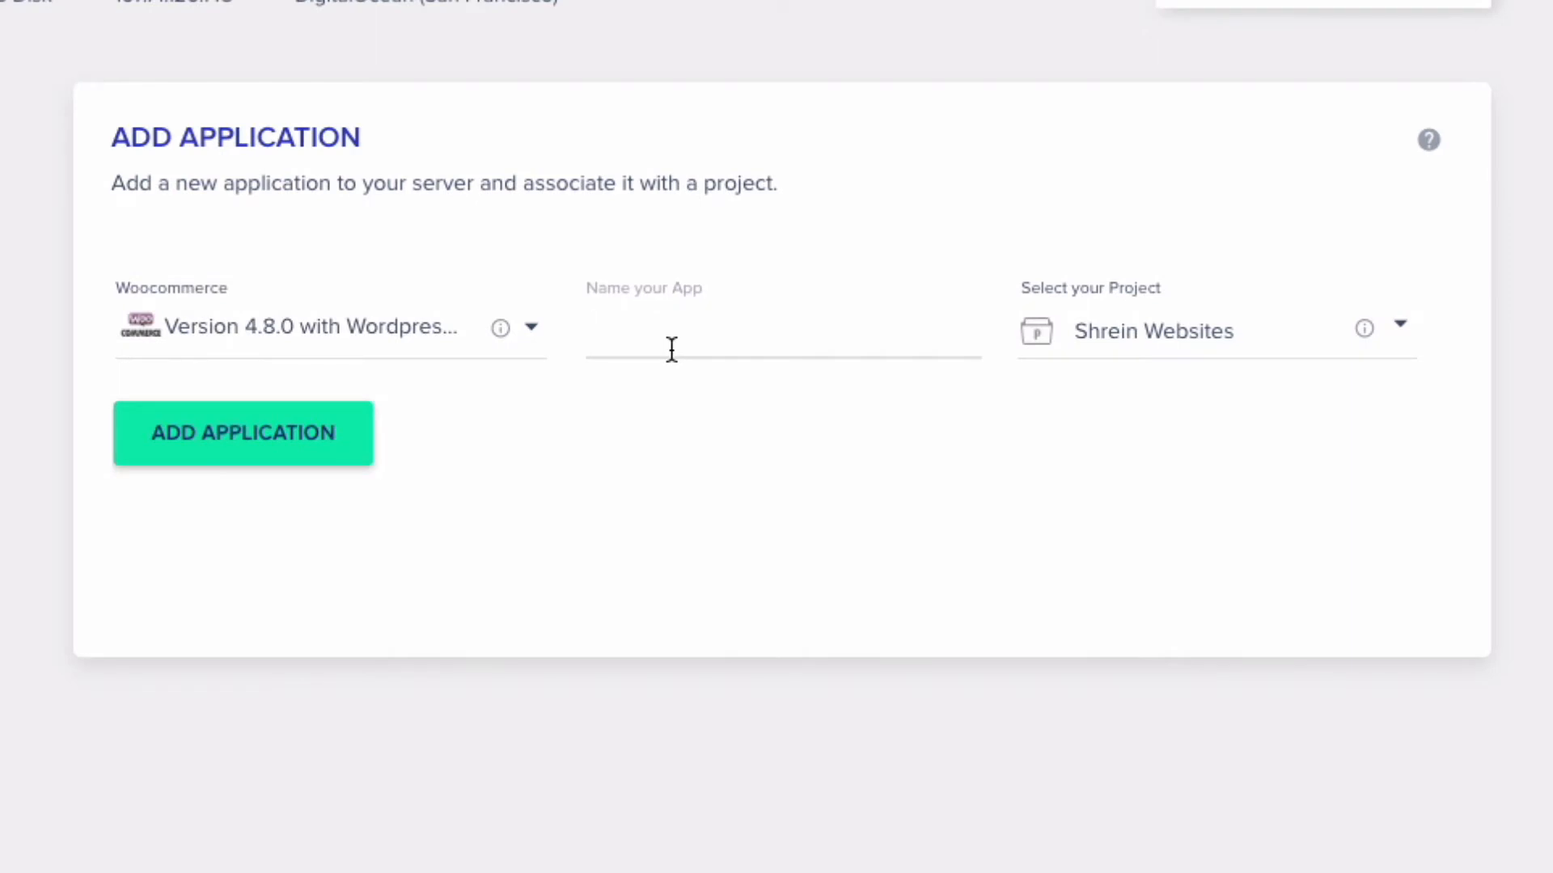
text(TBA Demo)
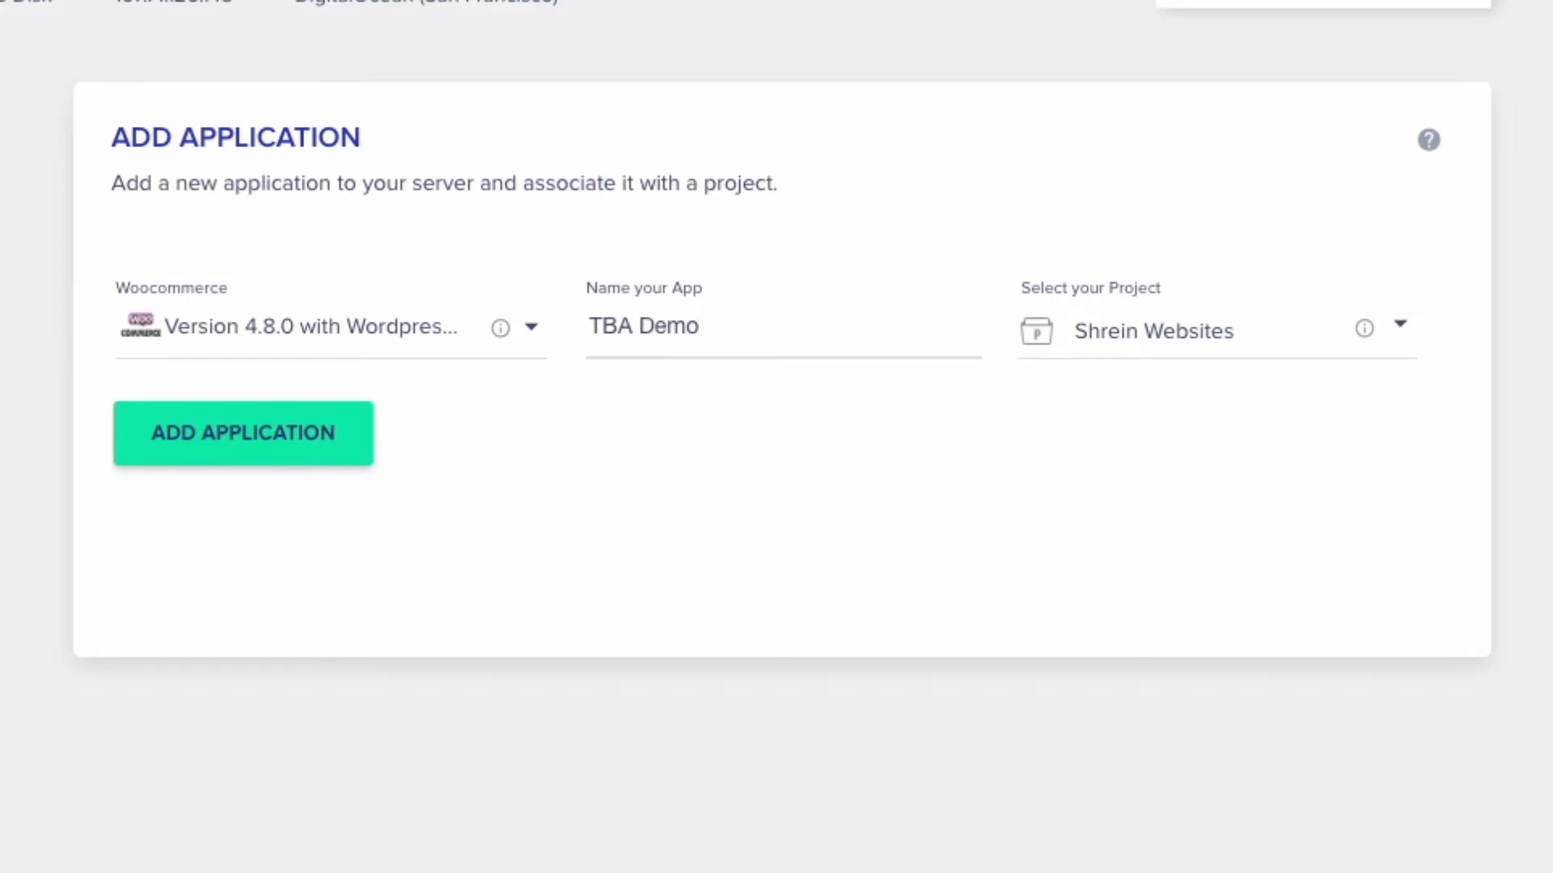
click(1106, 355)
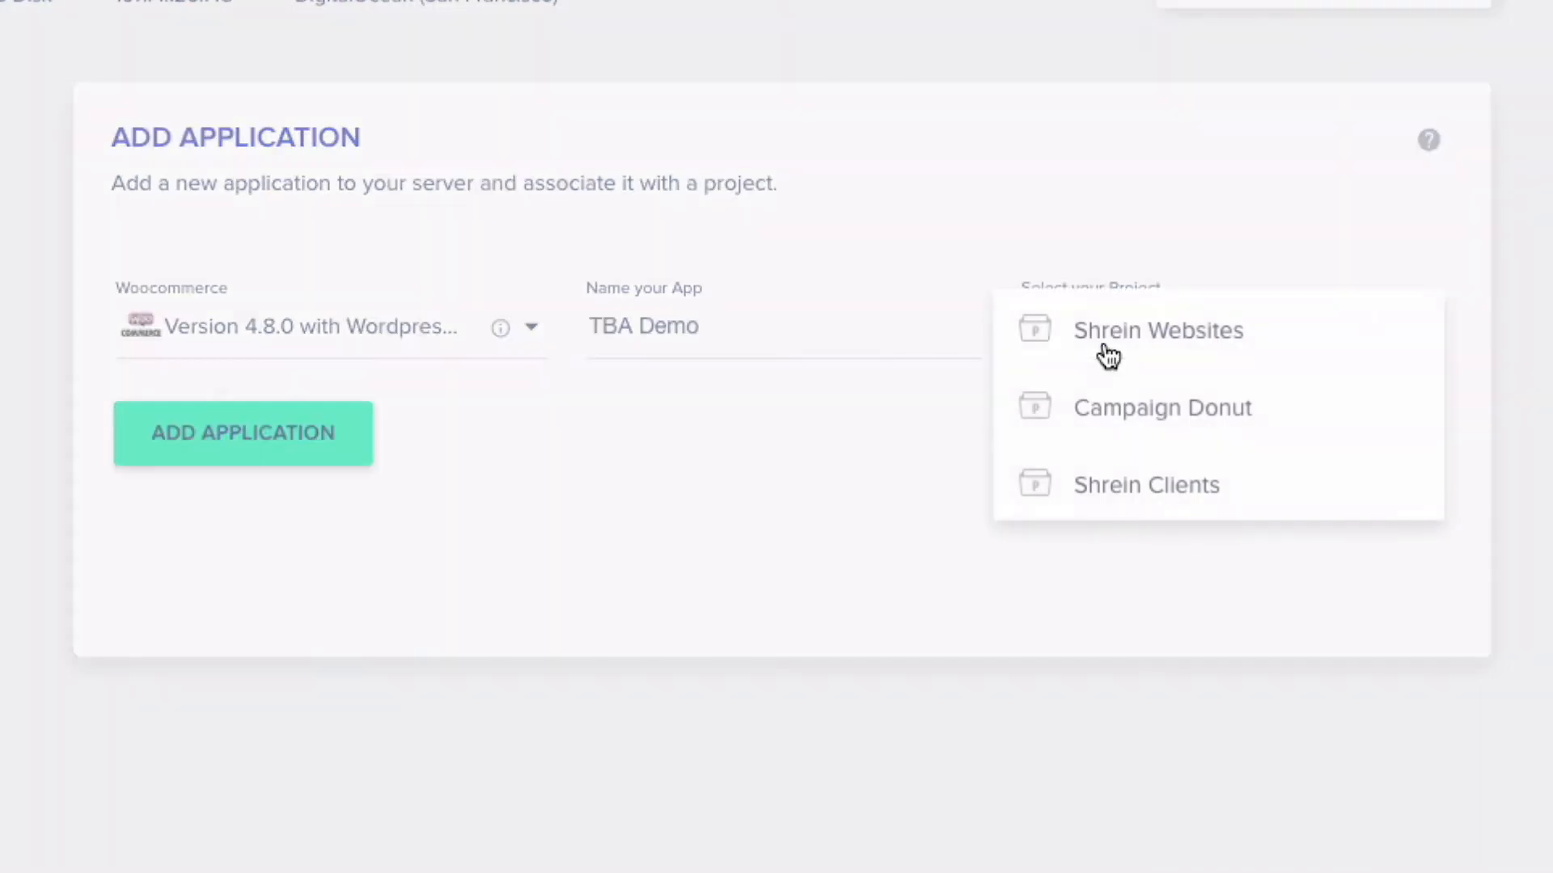
click(1150, 357)
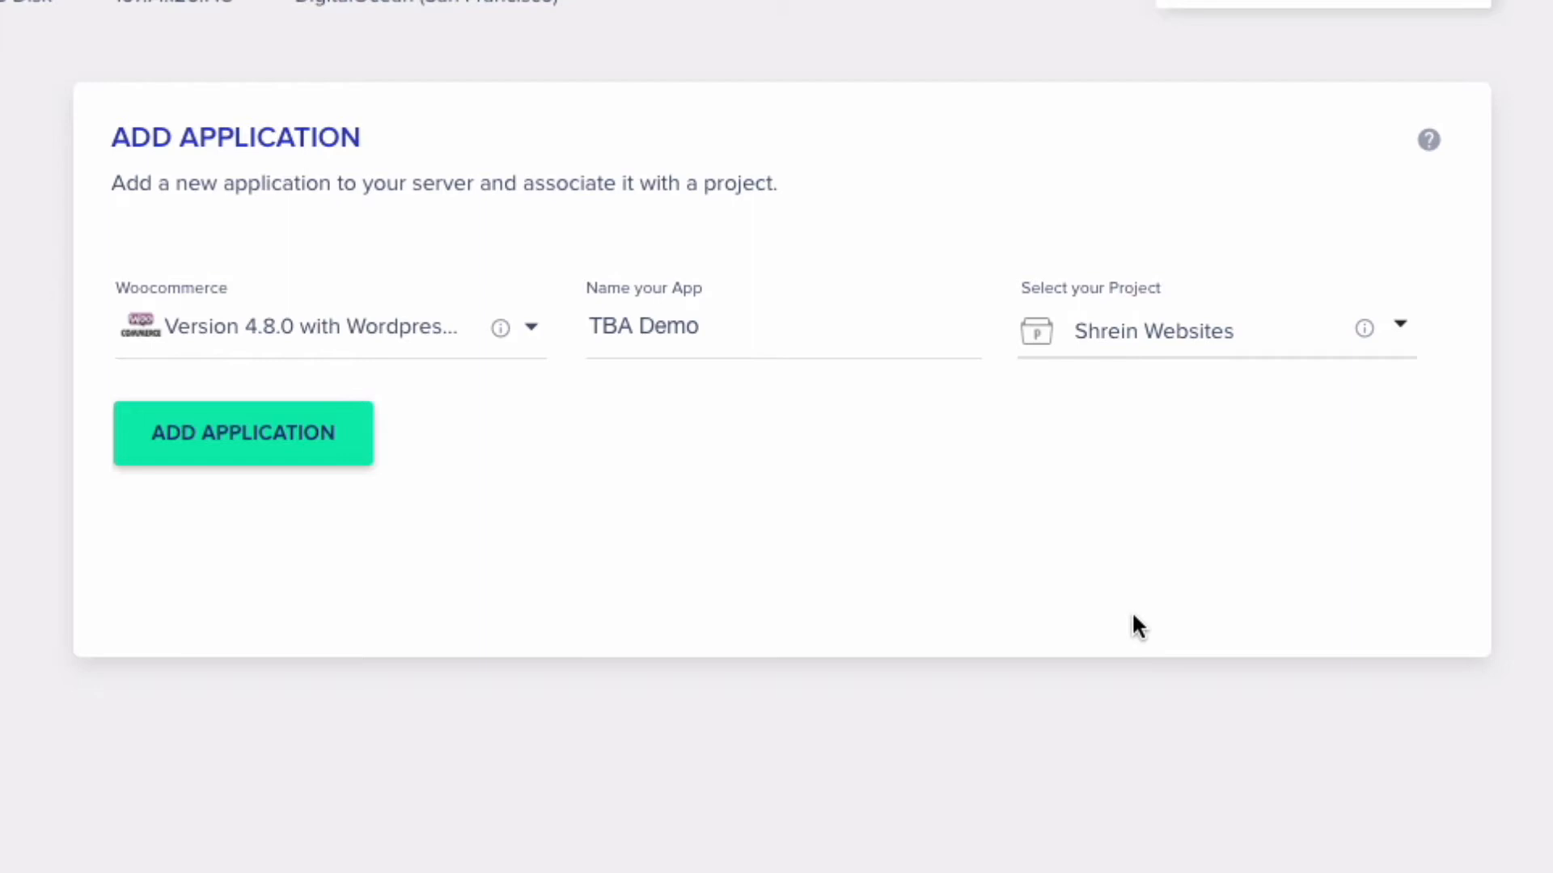
click(291, 431)
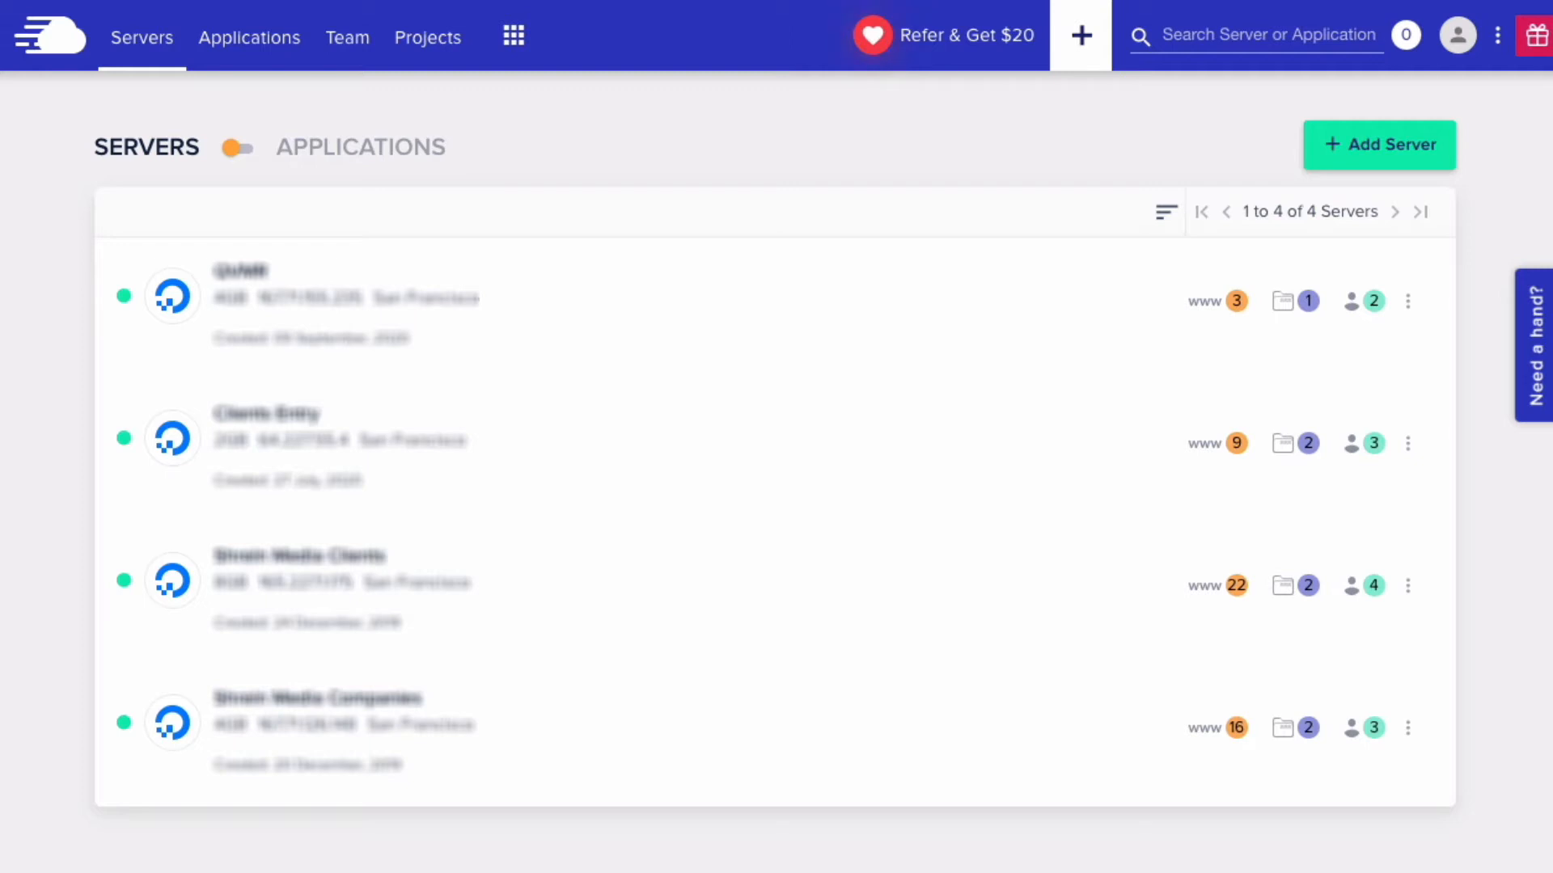
- Search servers and applications for 'tba' and go to the TBA Demo application
click(1283, 34)
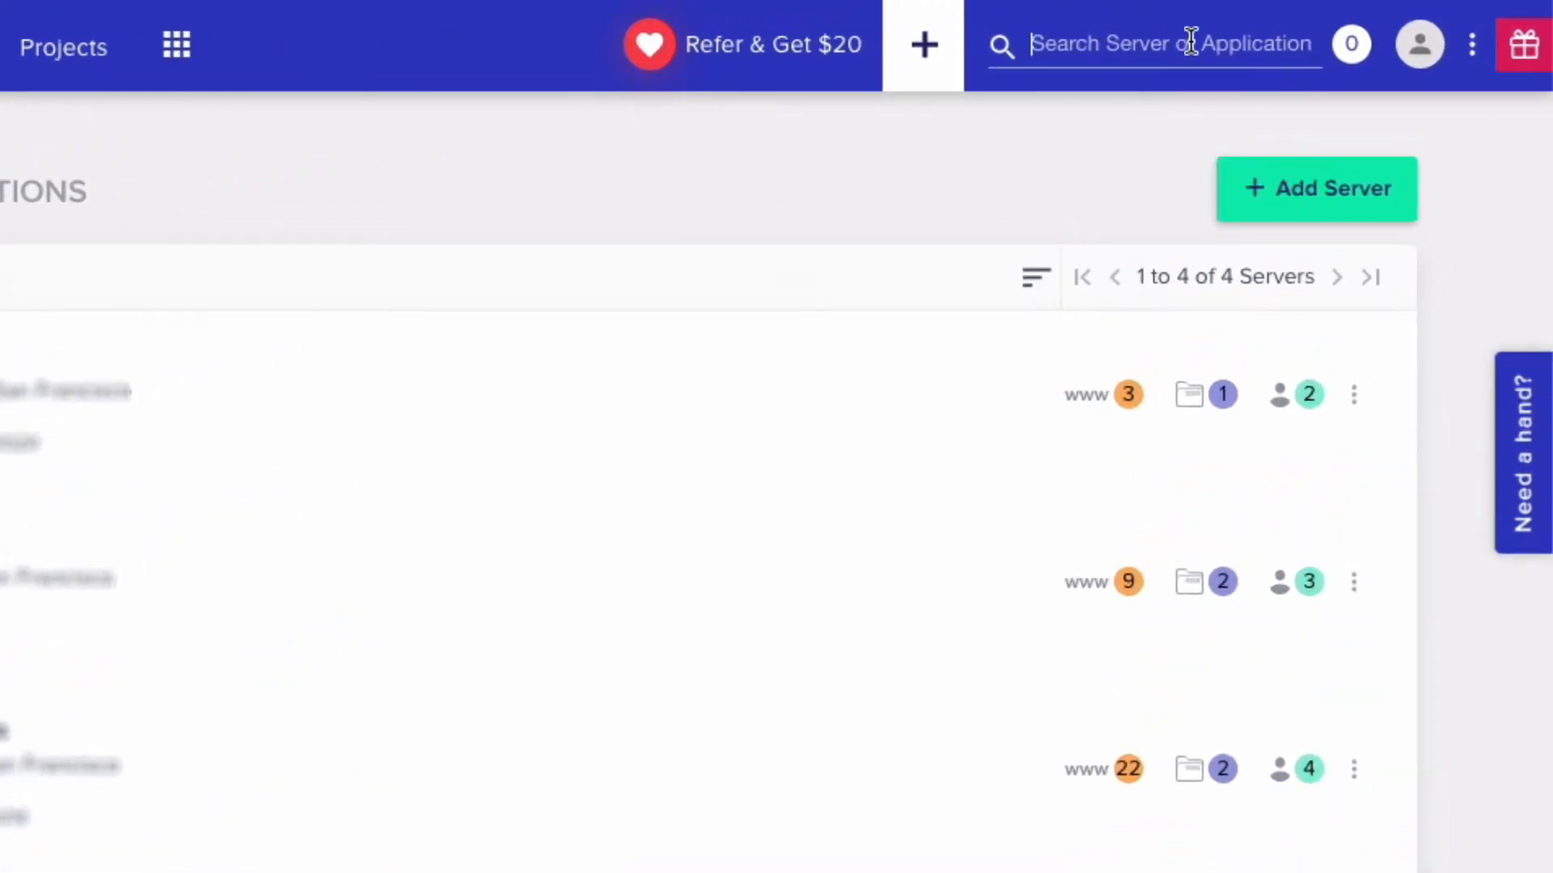
text(bloc)
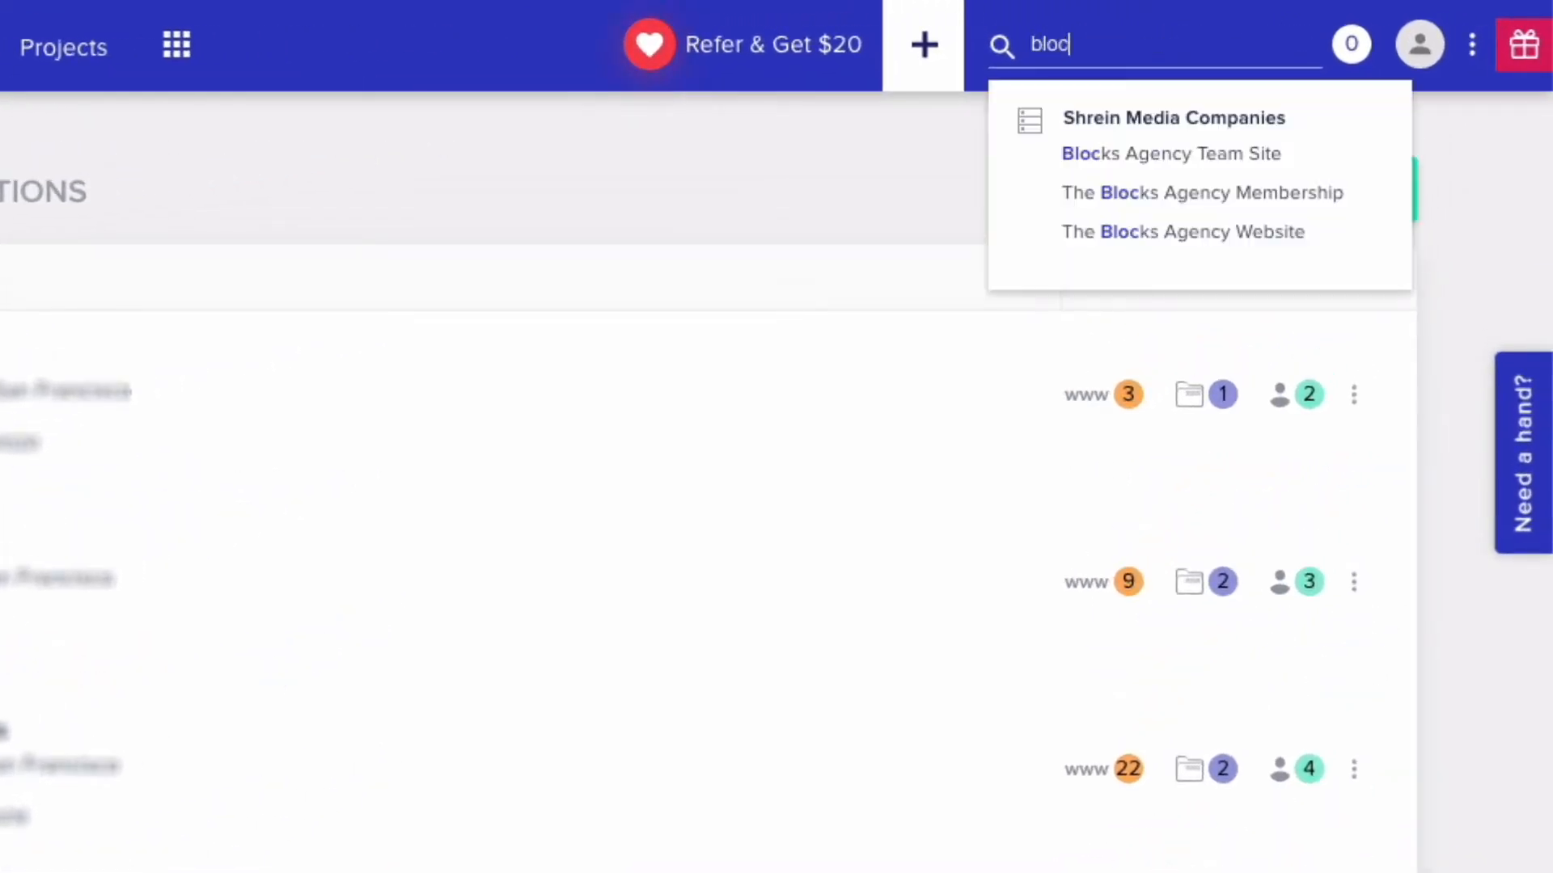
key(BackSpace)
key(BackSpace)
key(BackSpace)
key(BackSpace)
text(tba)
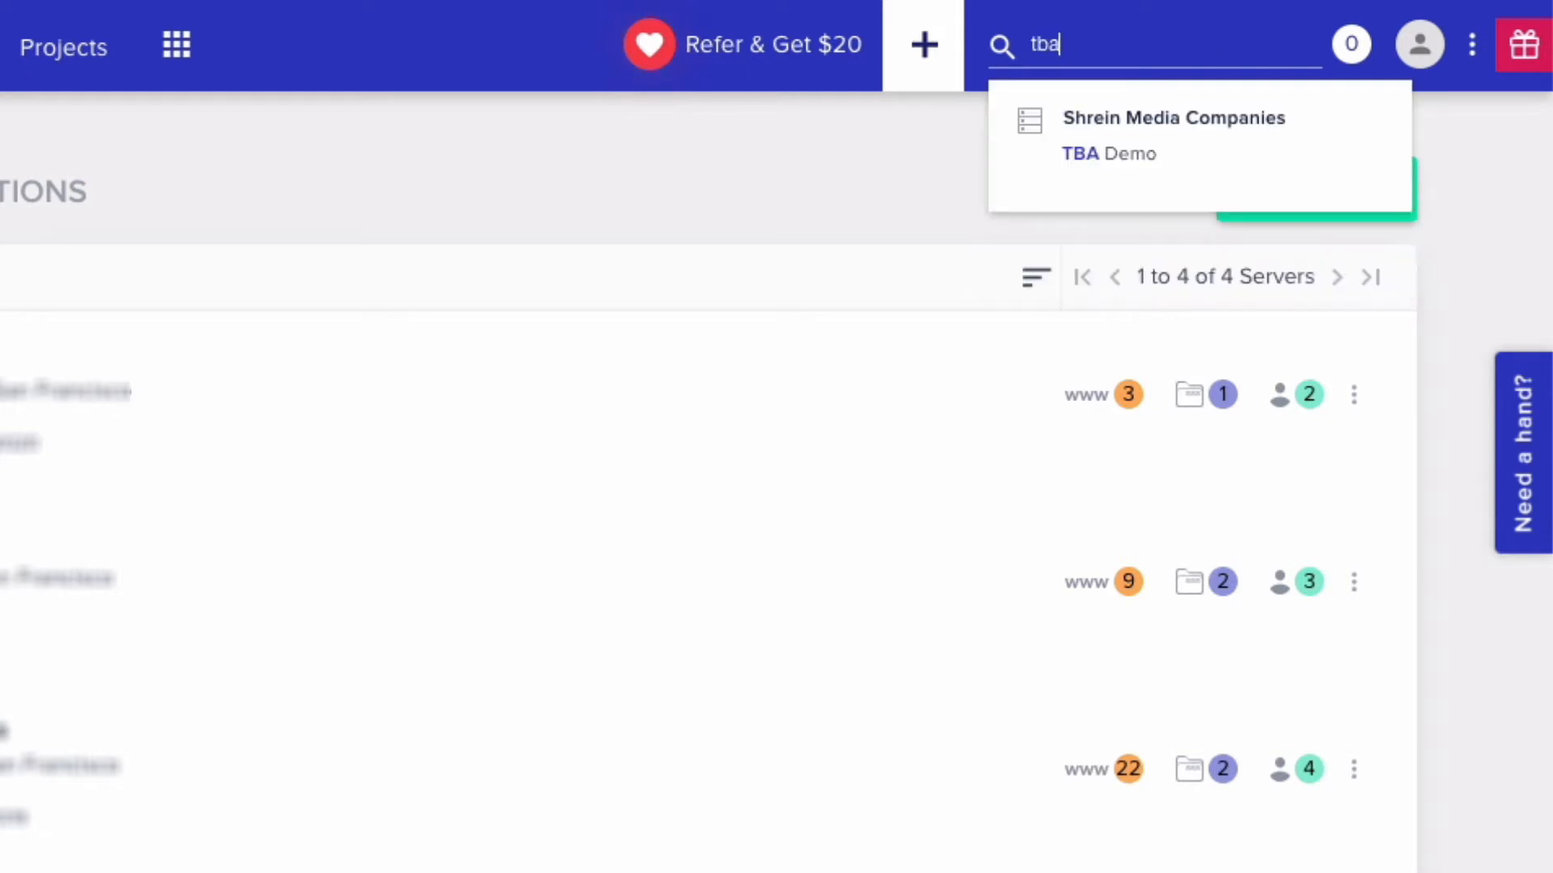
click(1132, 153)
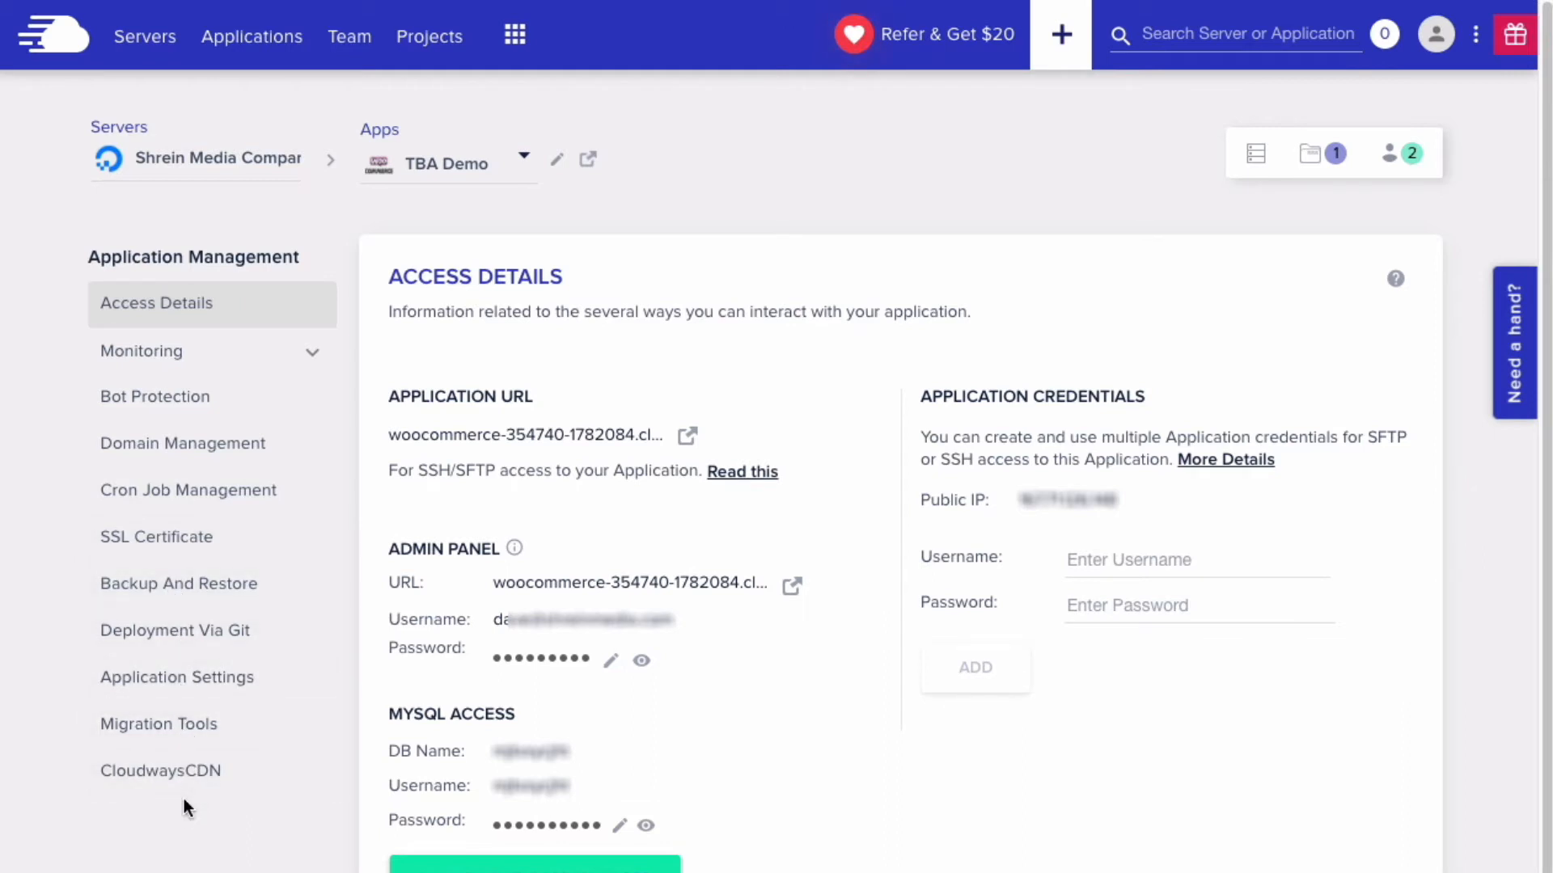
- Select, then deselect, part of TBA Demo's Application URL in Access Details
double_click(391, 434)
click(527, 433)
click(689, 438)
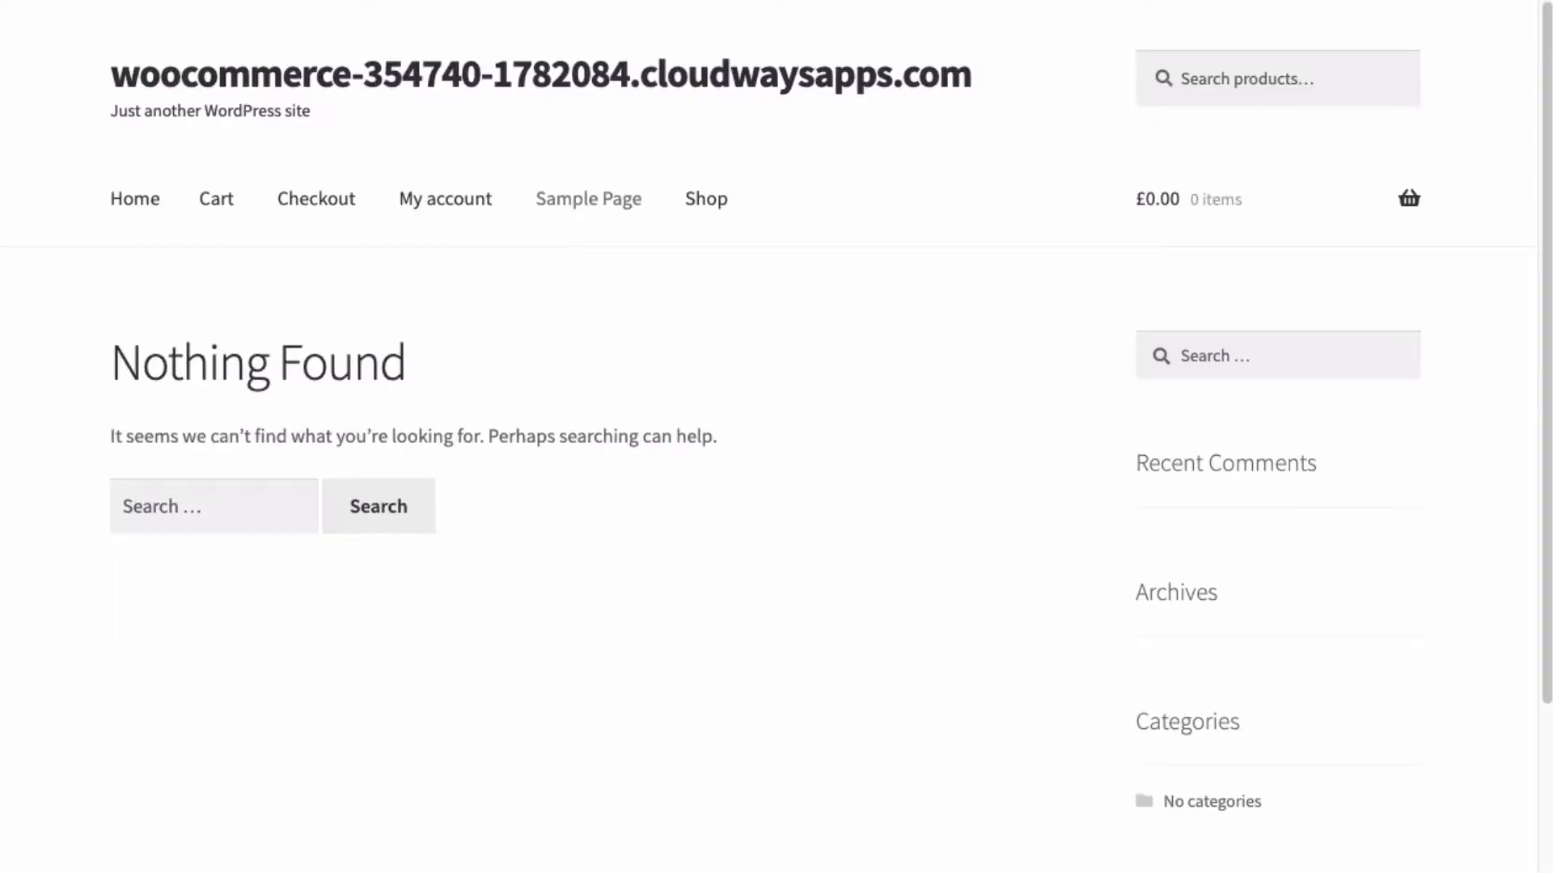
click(364, 1)
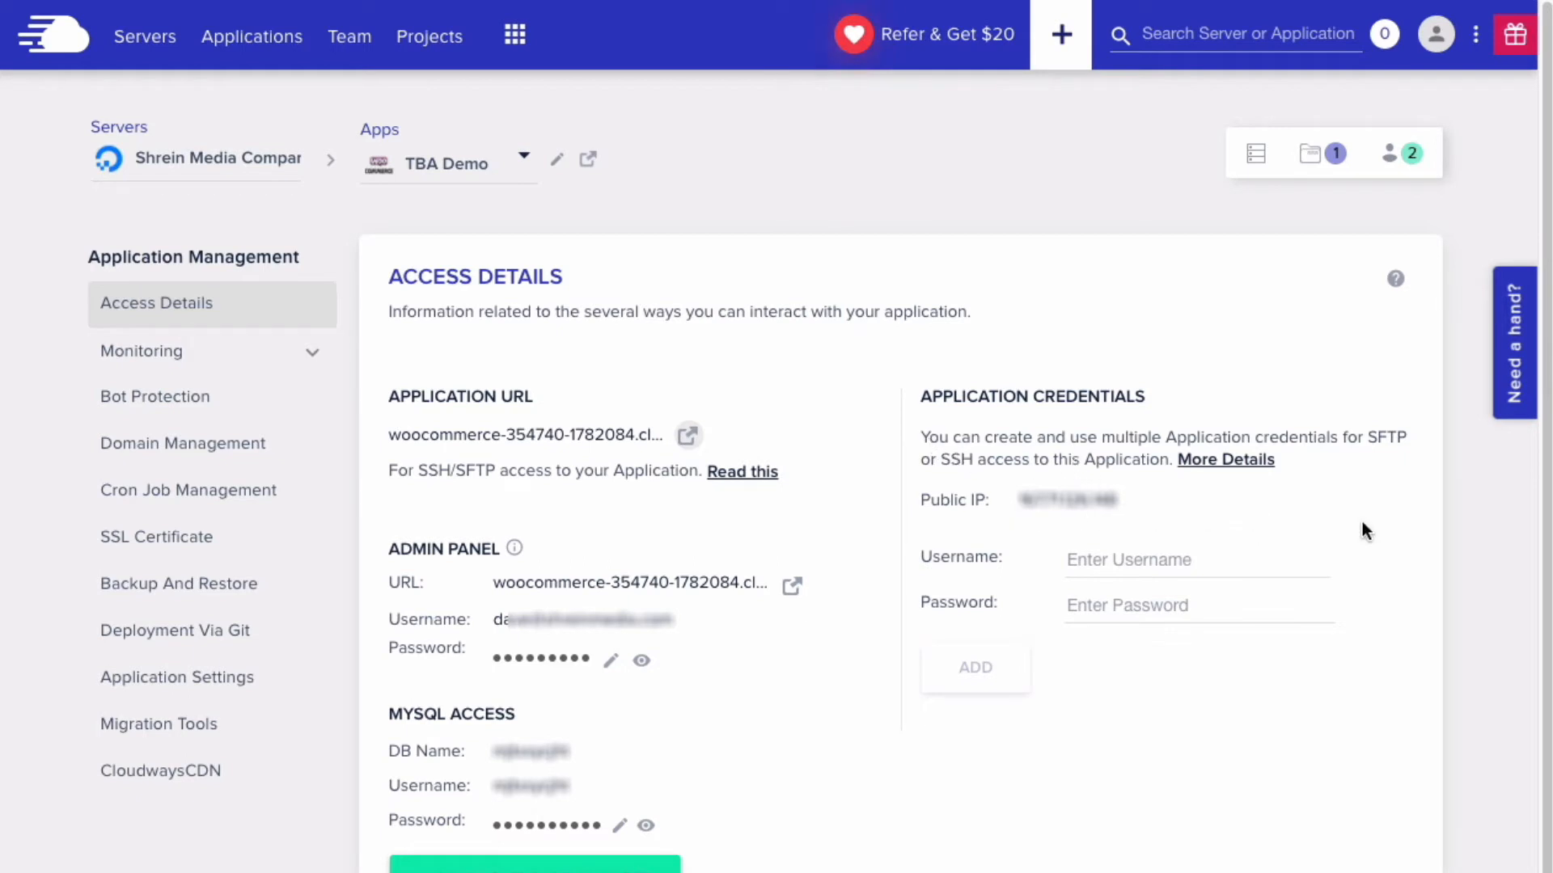
- Go to GoDaddy in a new tab and bring up the full list of domains
key(ctrl+t)
text(go)
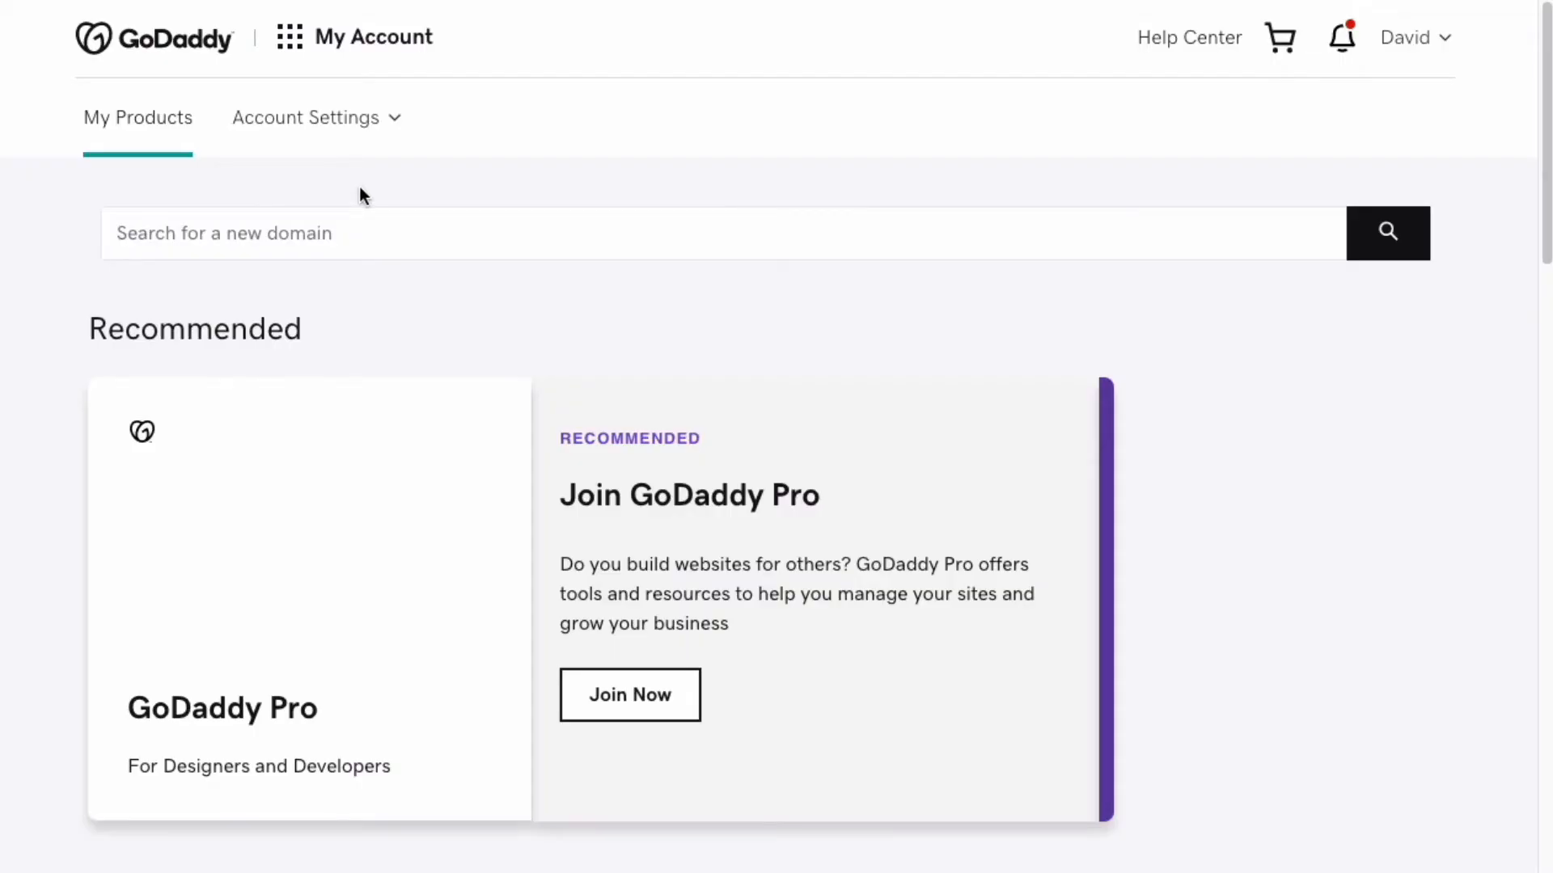
scroll(360, 189, down, 2)
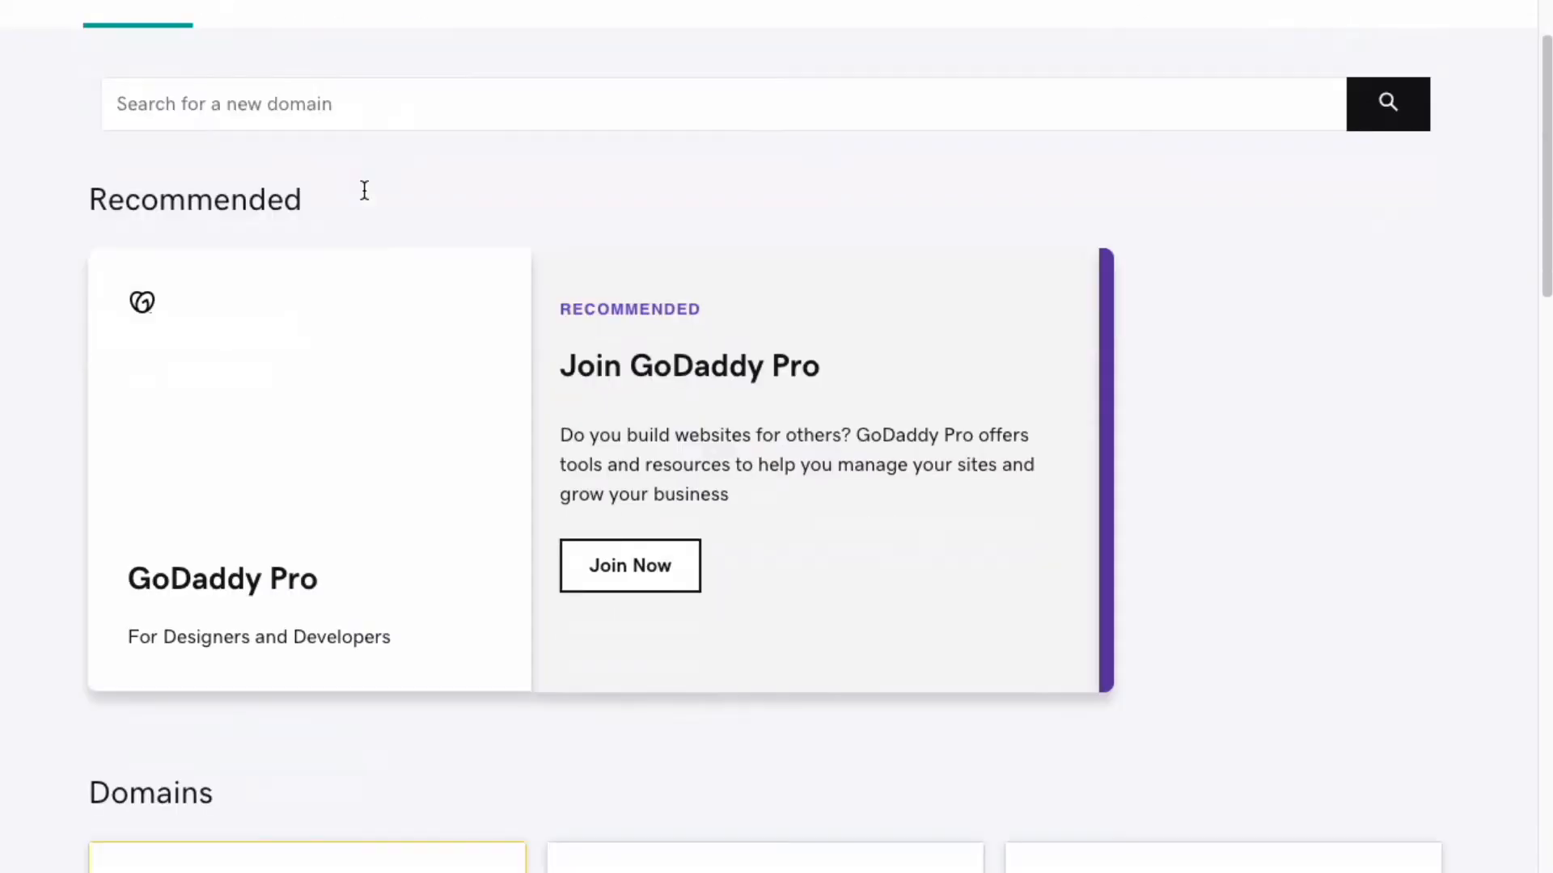
scroll(365, 192, down, 1)
scroll(368, 203, down, 10)
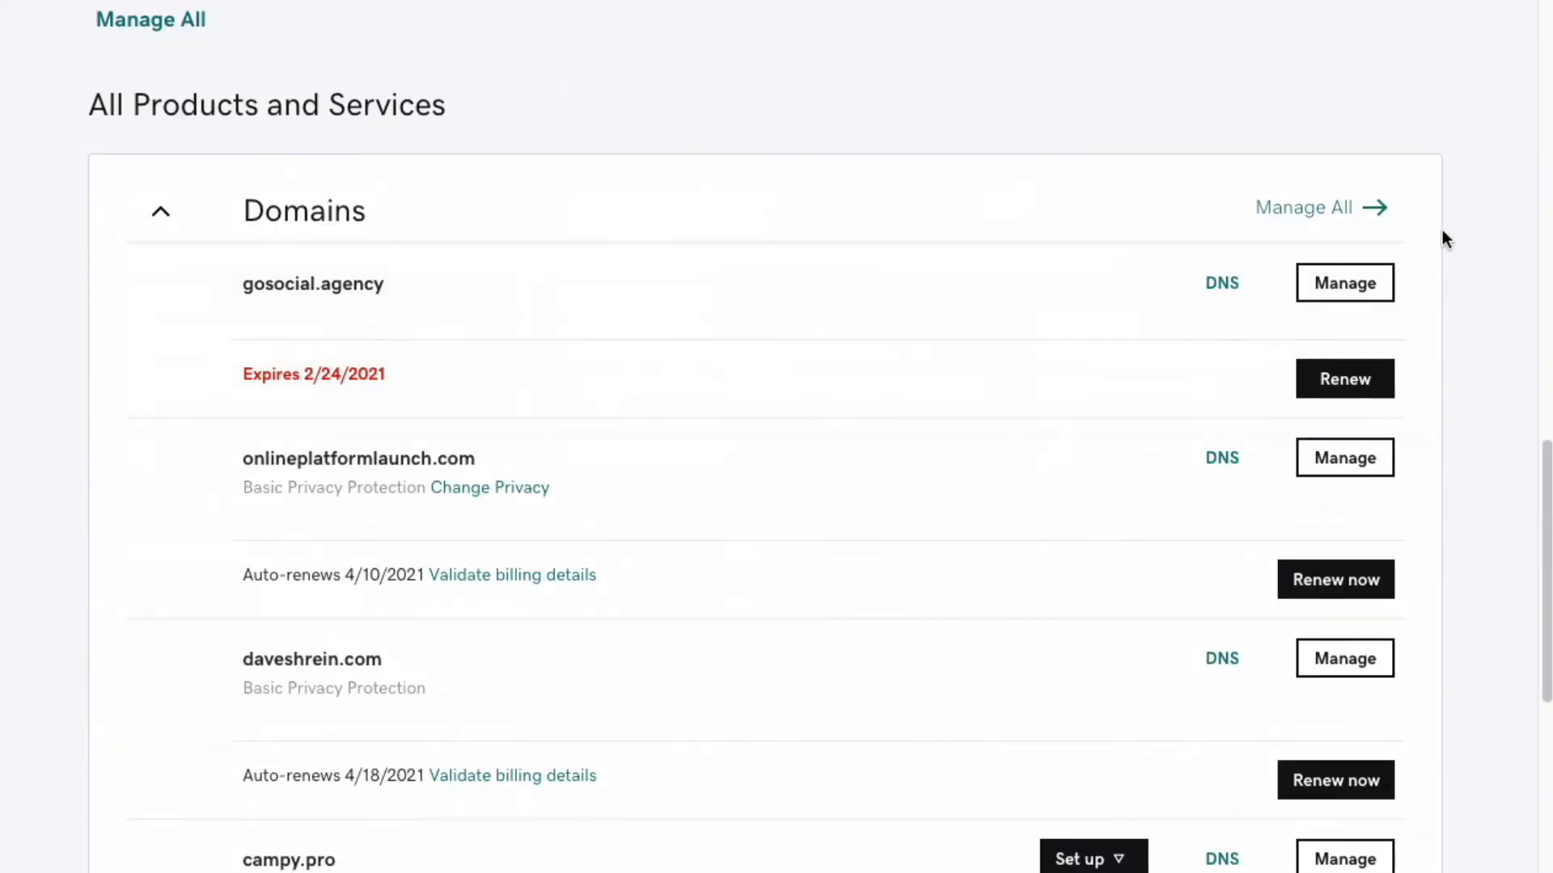
click(1389, 219)
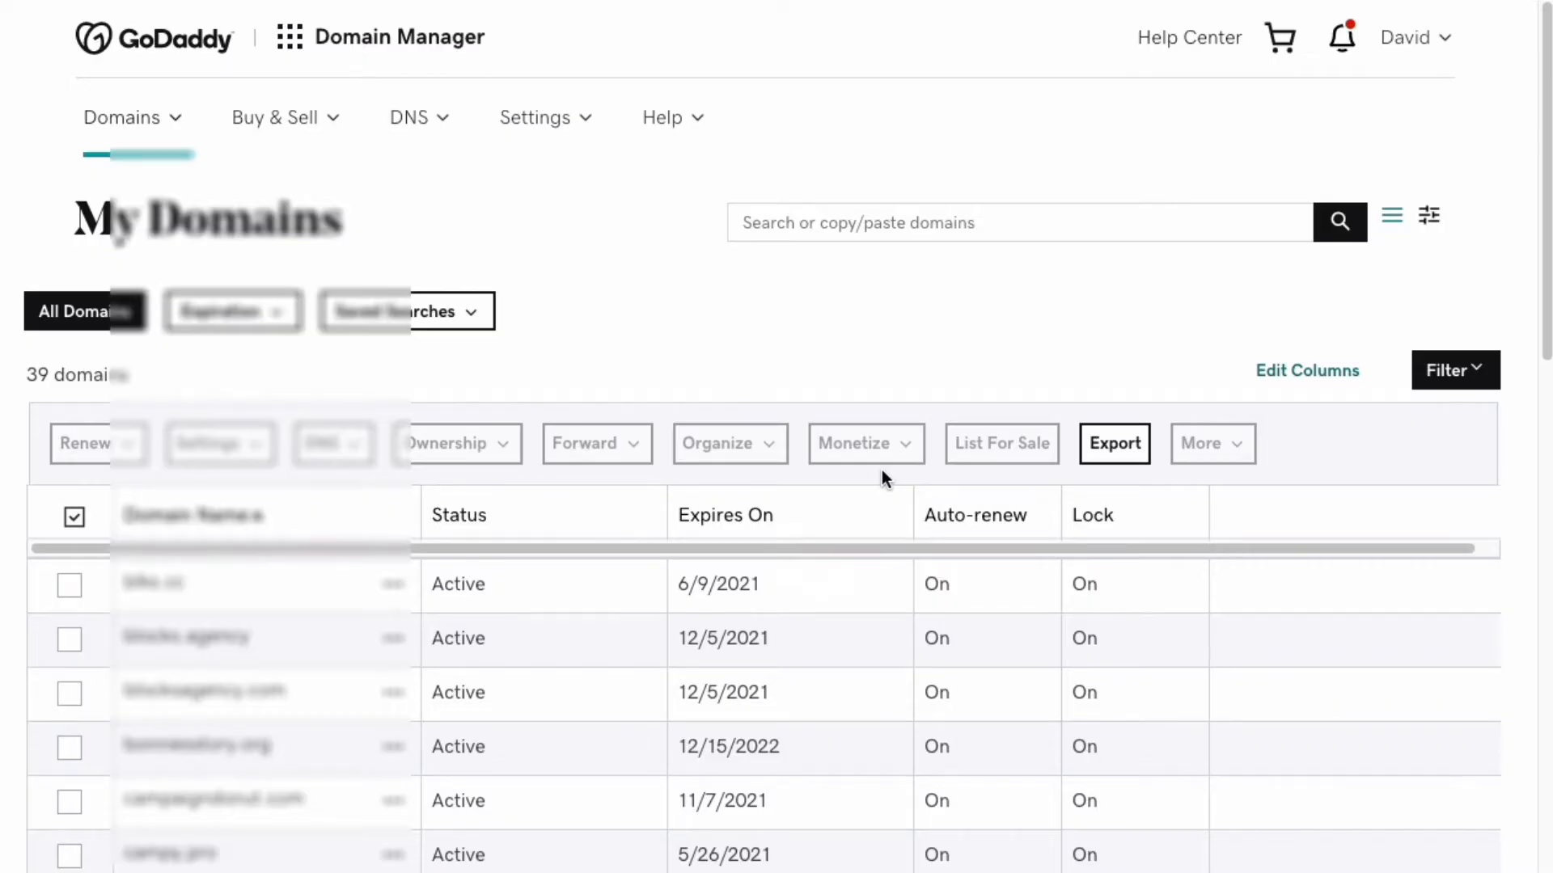
- Choose Manage DNS from the options menu of theblocksagency.com
scroll(883, 473, down, 5)
scroll(885, 473, down, 15)
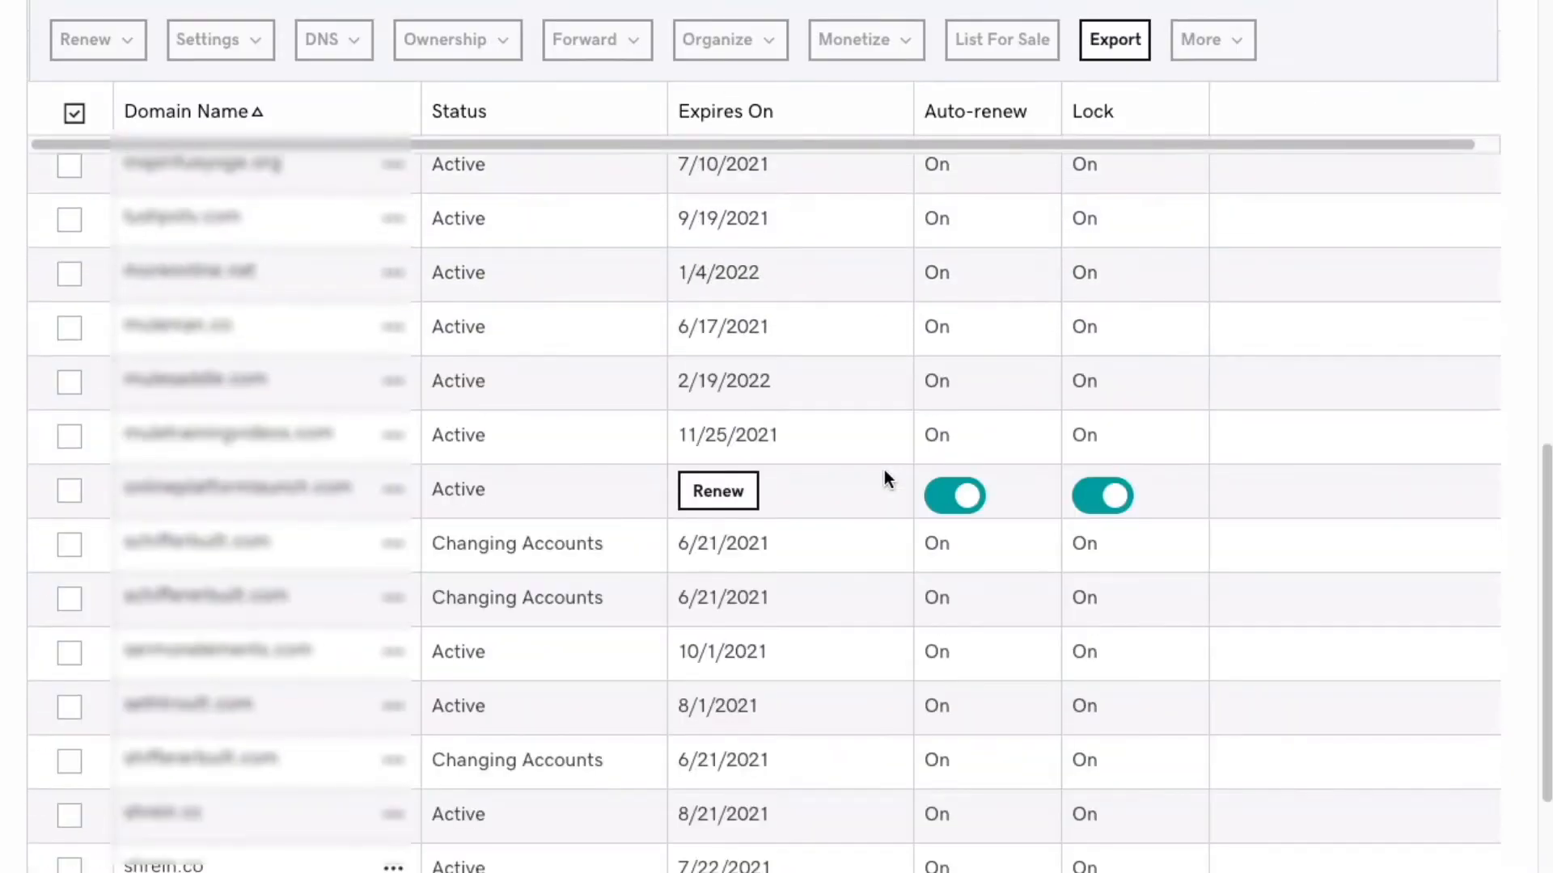
click(393, 658)
click(297, 734)
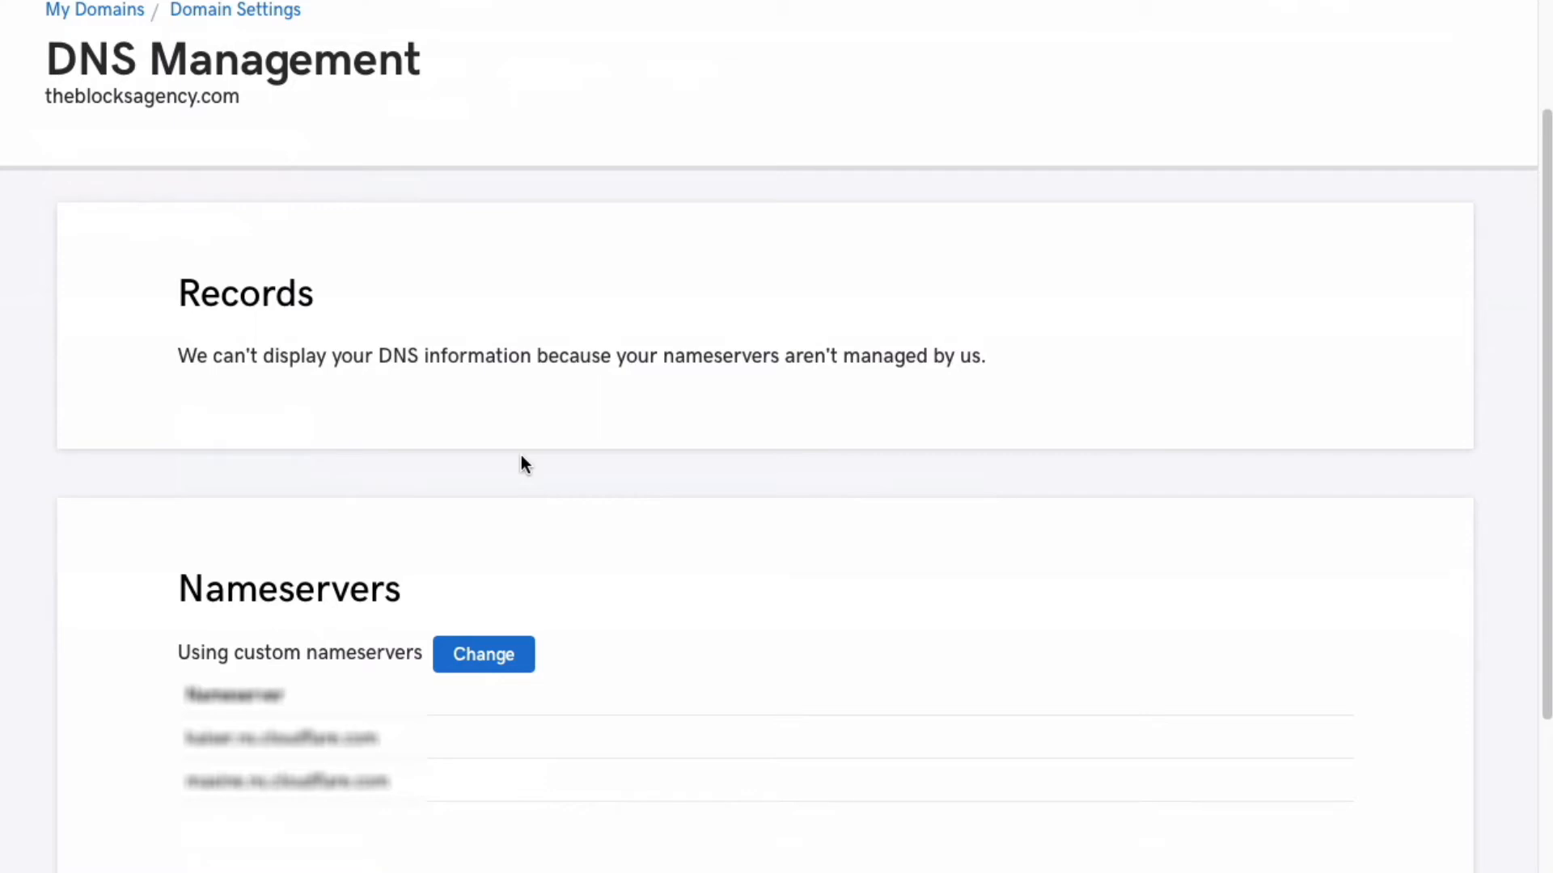
scroll(521, 455, up, 3)
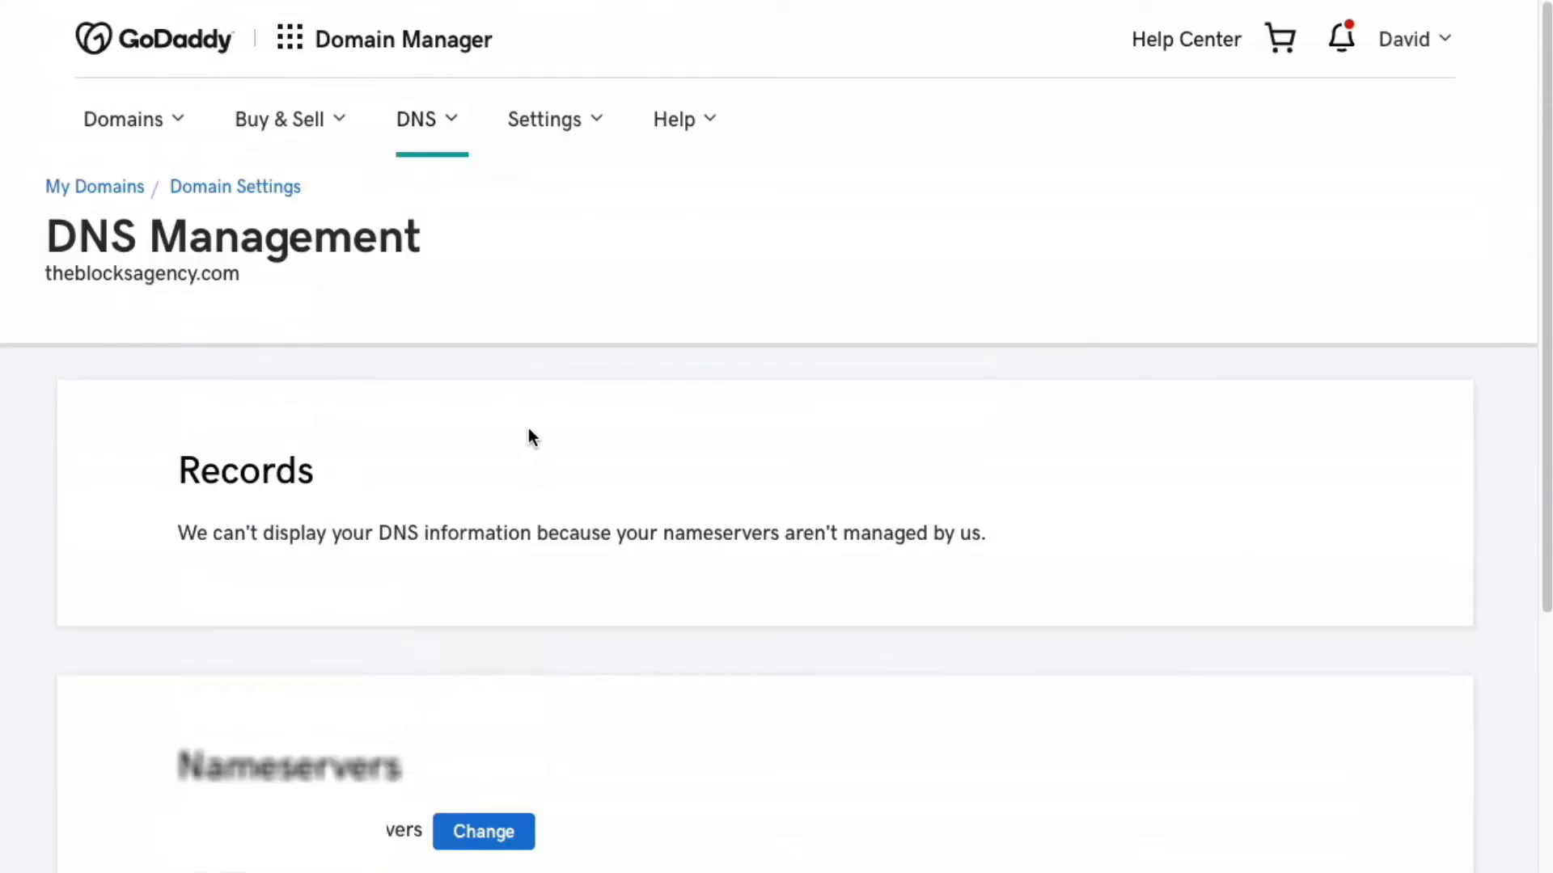
- Search for 'cloudflare' in a new Chrome tab
key(ctrl+t)
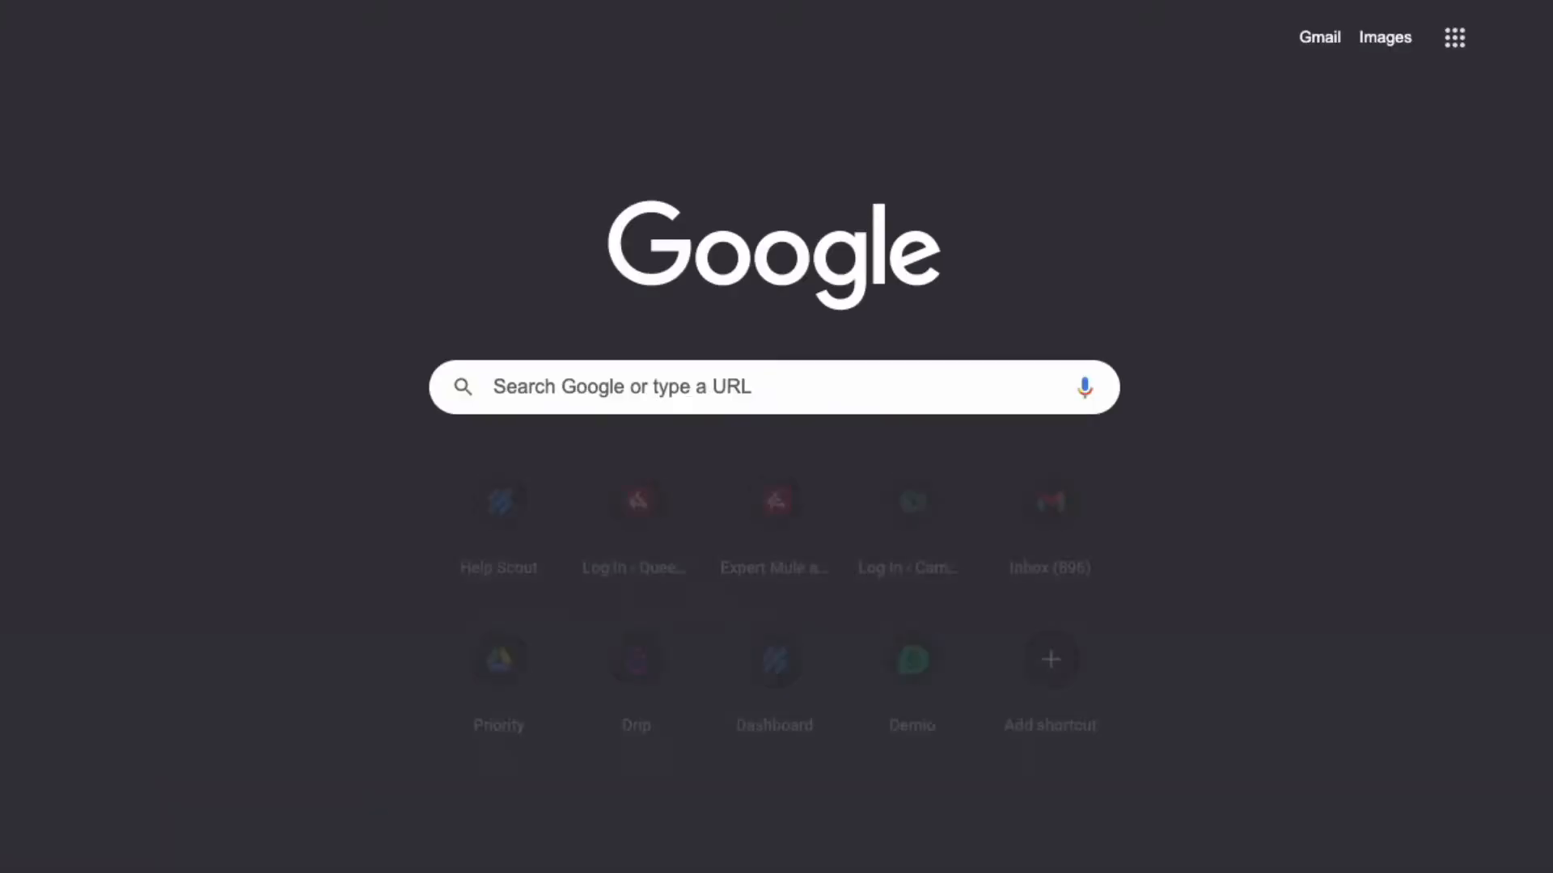
text(cloudsl)
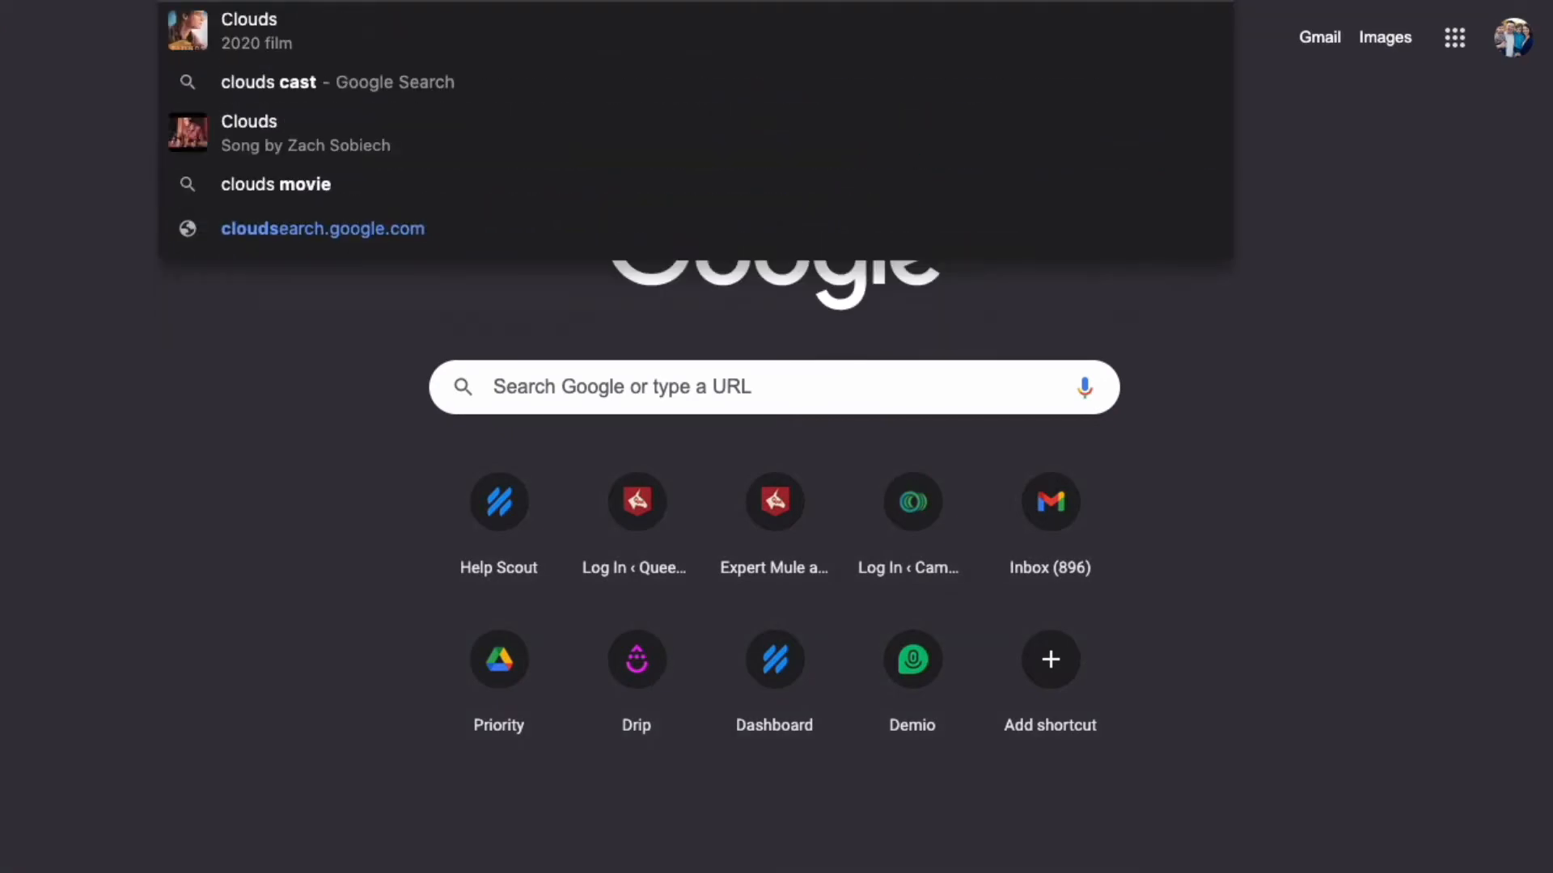
key(BackSpace)
key(BackSpace)
text(flare)
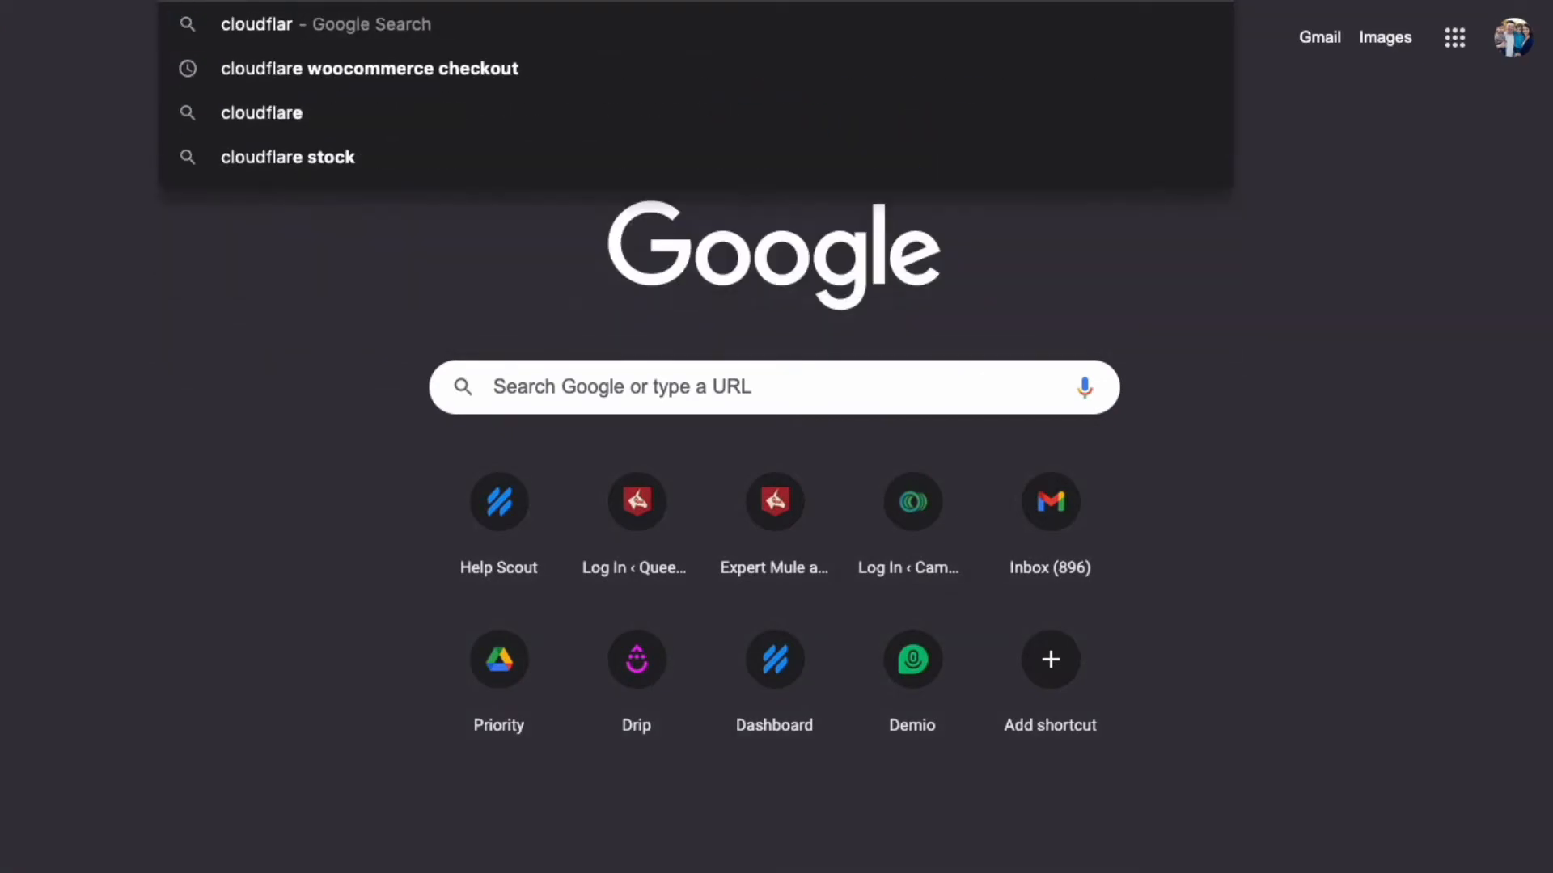
key(Return)
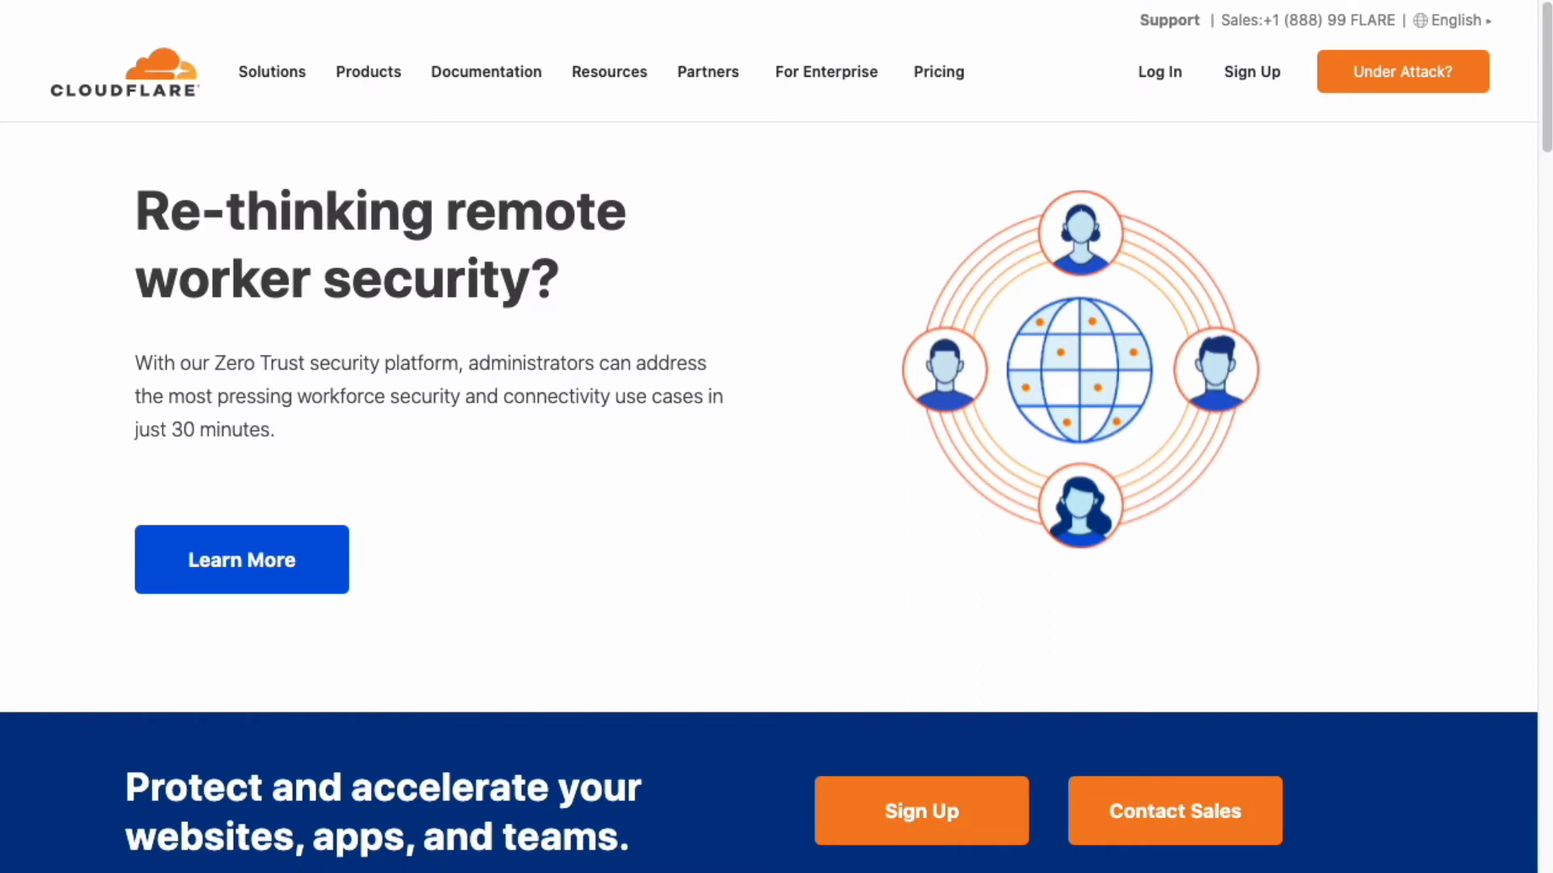
- Sign in to Cloudflare with the saved login and open theblocksagency.com's DNS records
click(1154, 77)
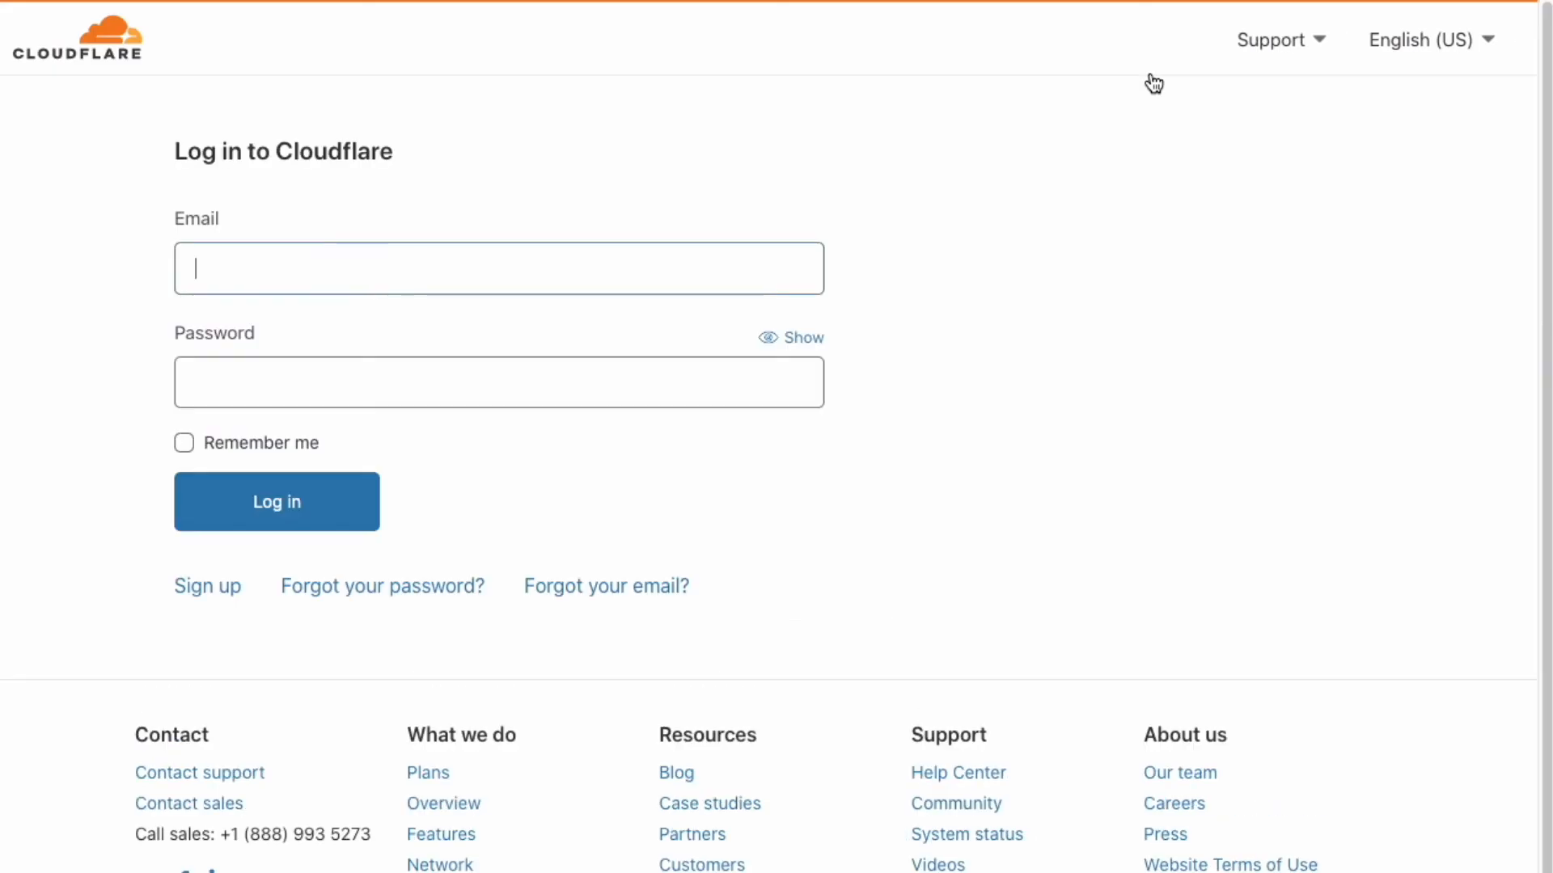
key(shift+super+x)
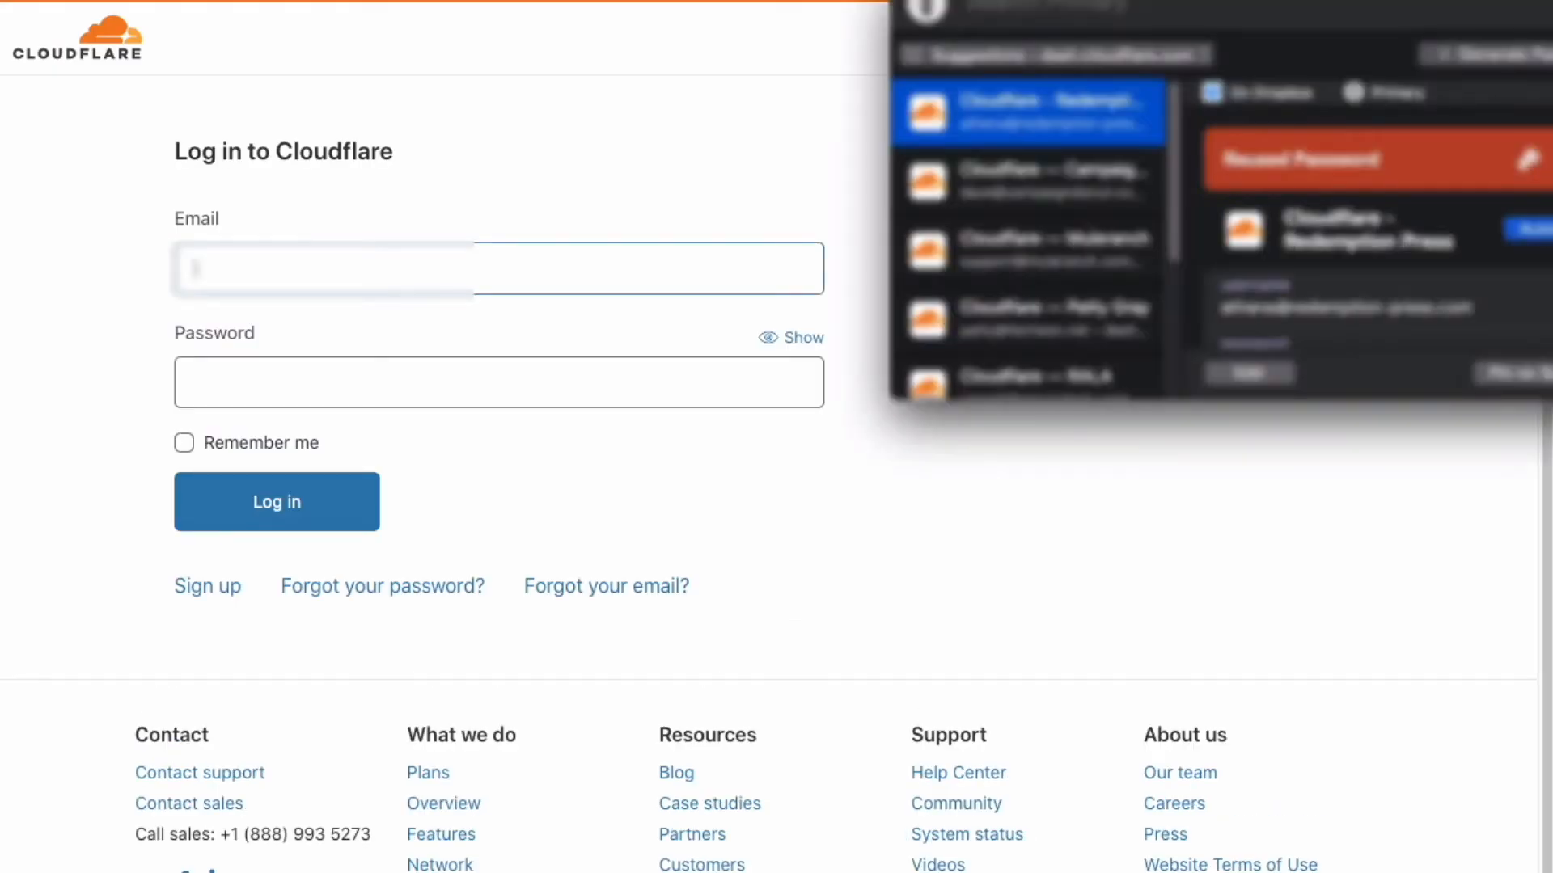
scroll(1065, 209, down, 3)
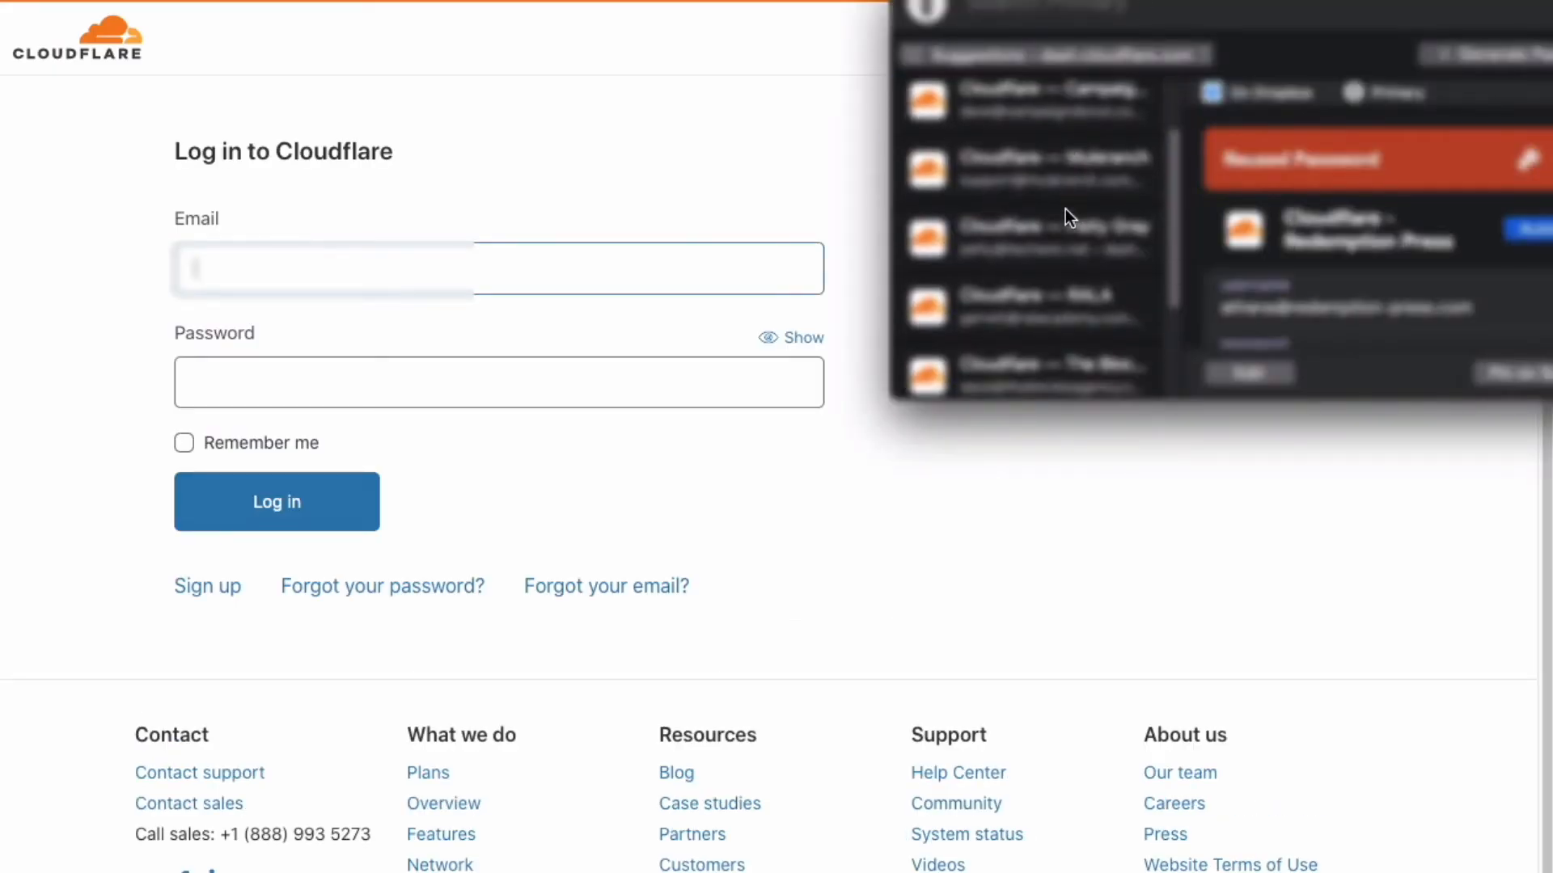
click(1068, 307)
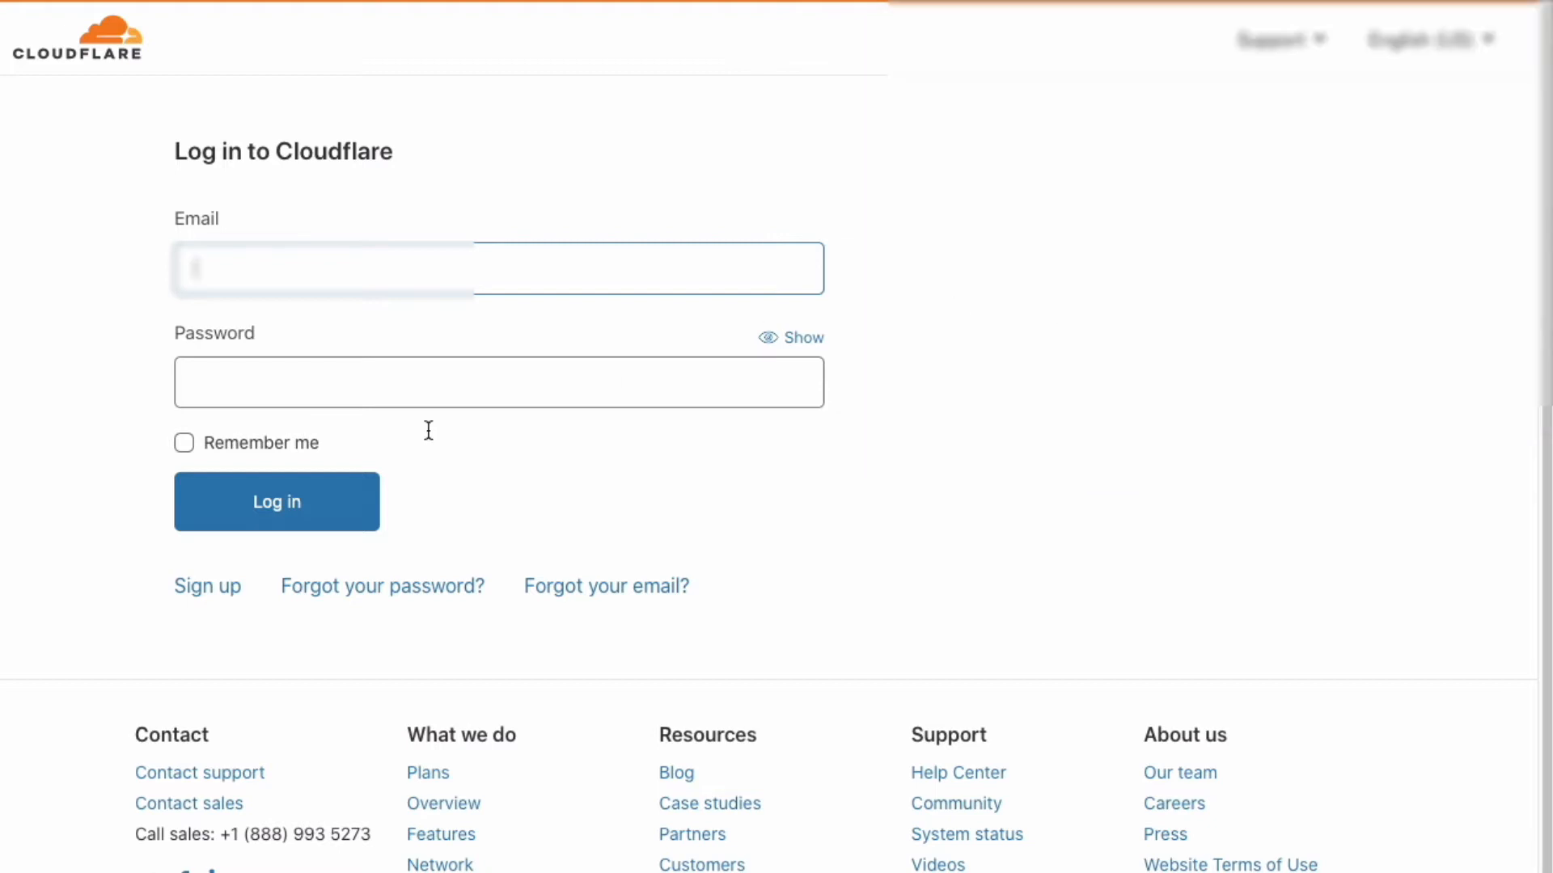
click(327, 511)
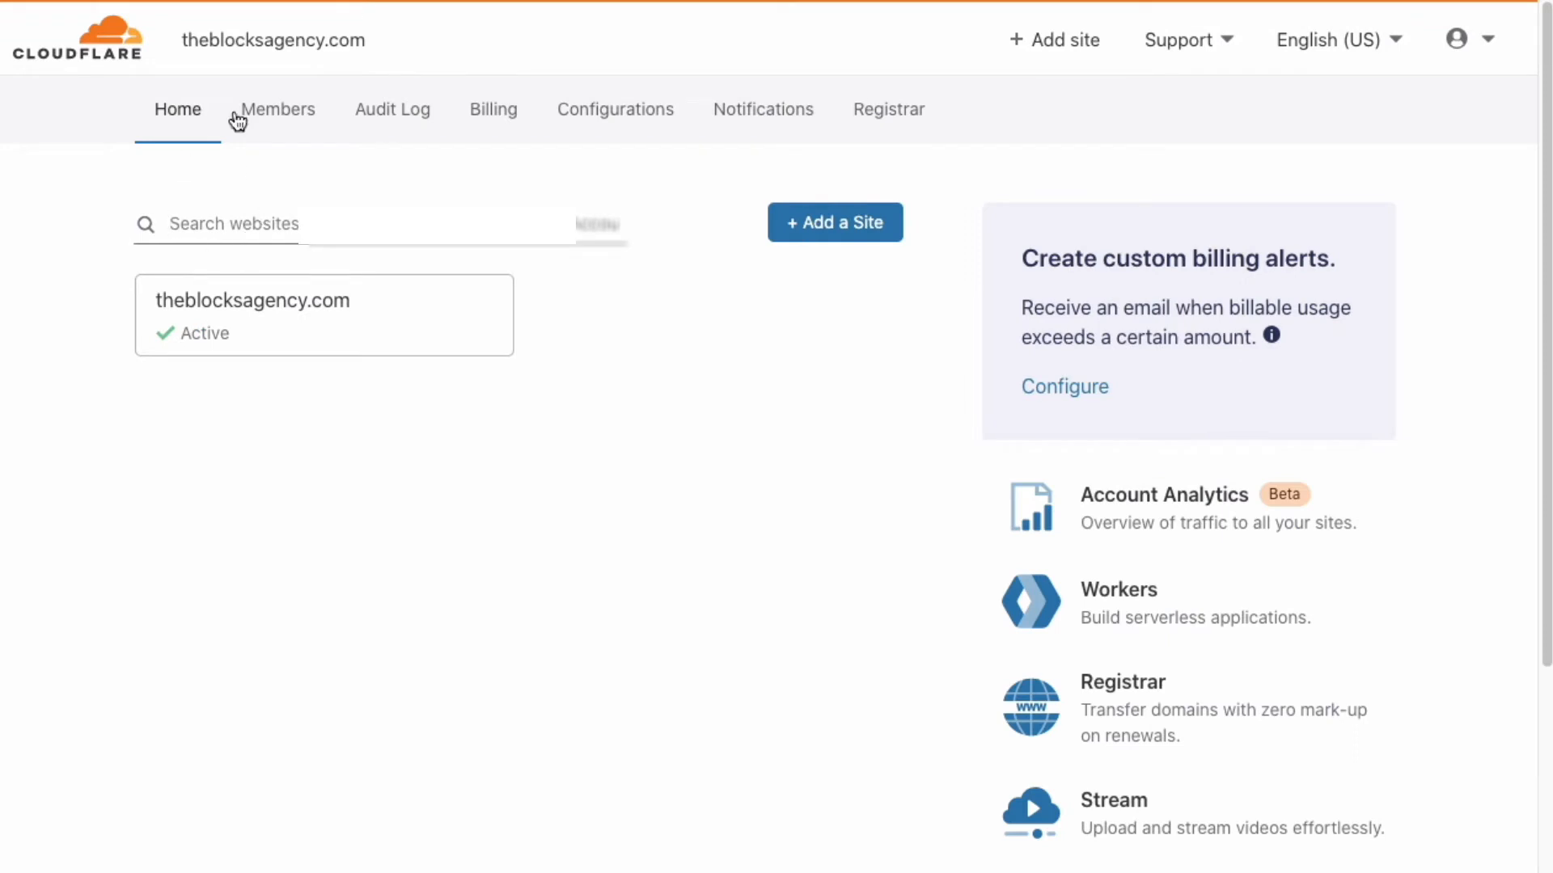
click(304, 332)
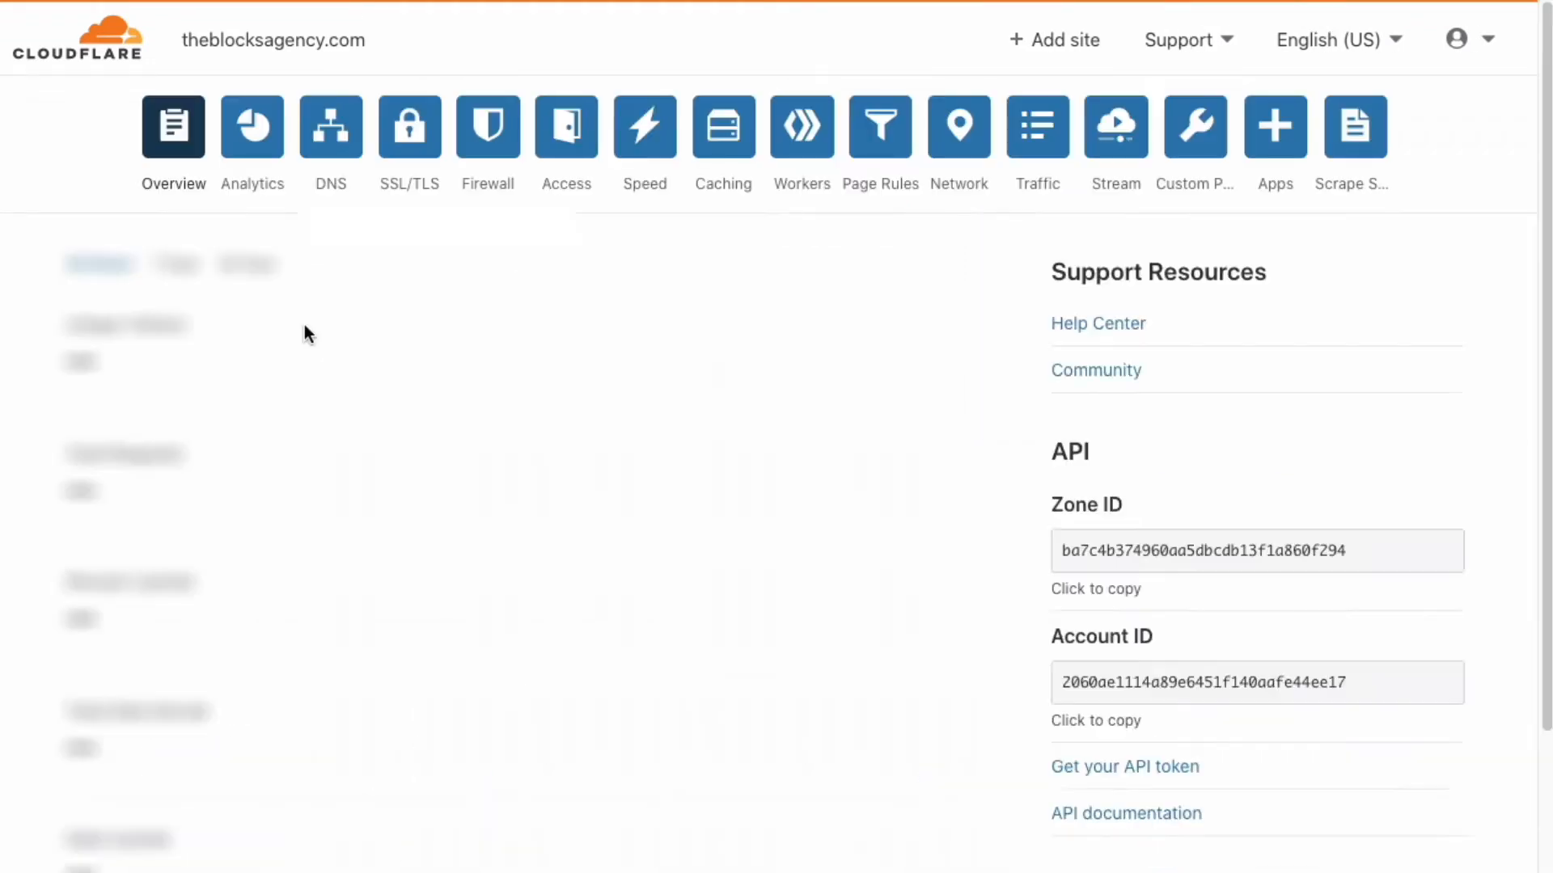
click(332, 156)
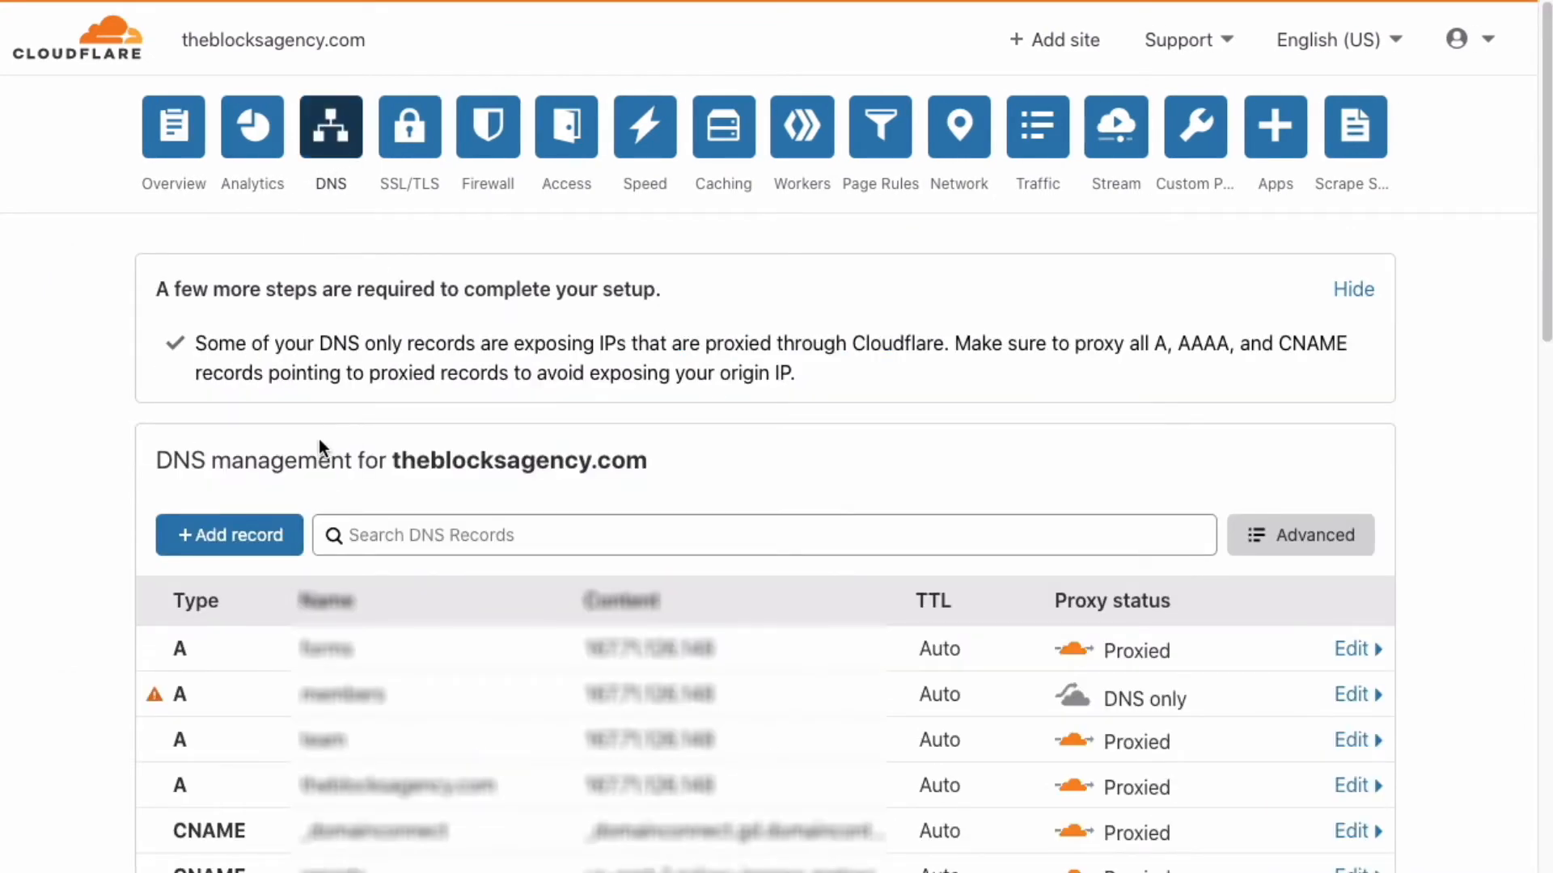
- Add an A record named demo pointing to the Cloudways server's public IP
click(223, 540)
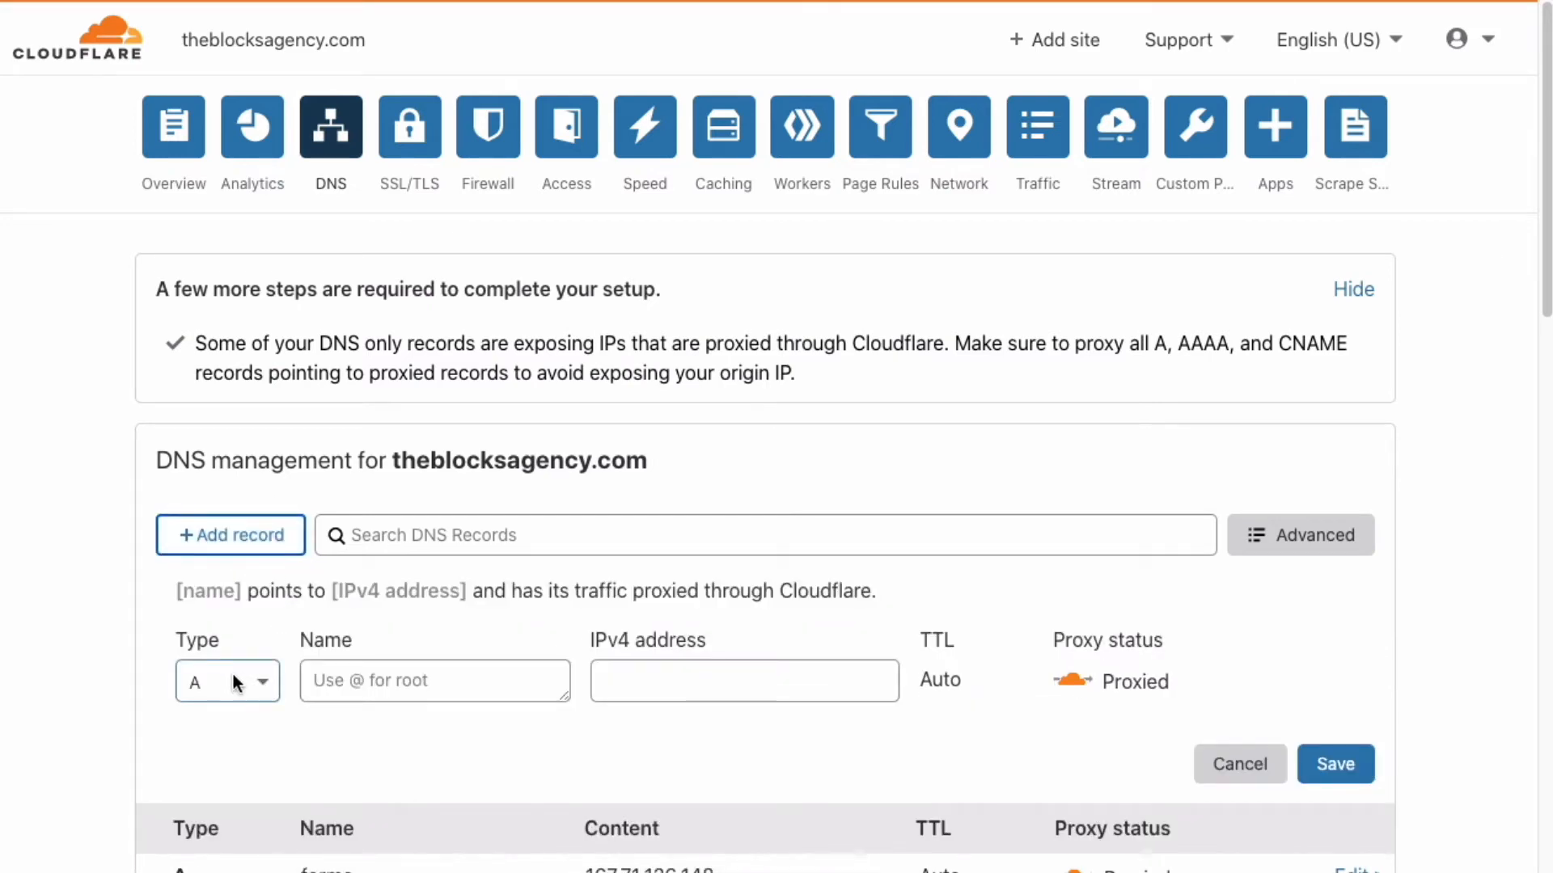
click(410, 681)
text(demo)
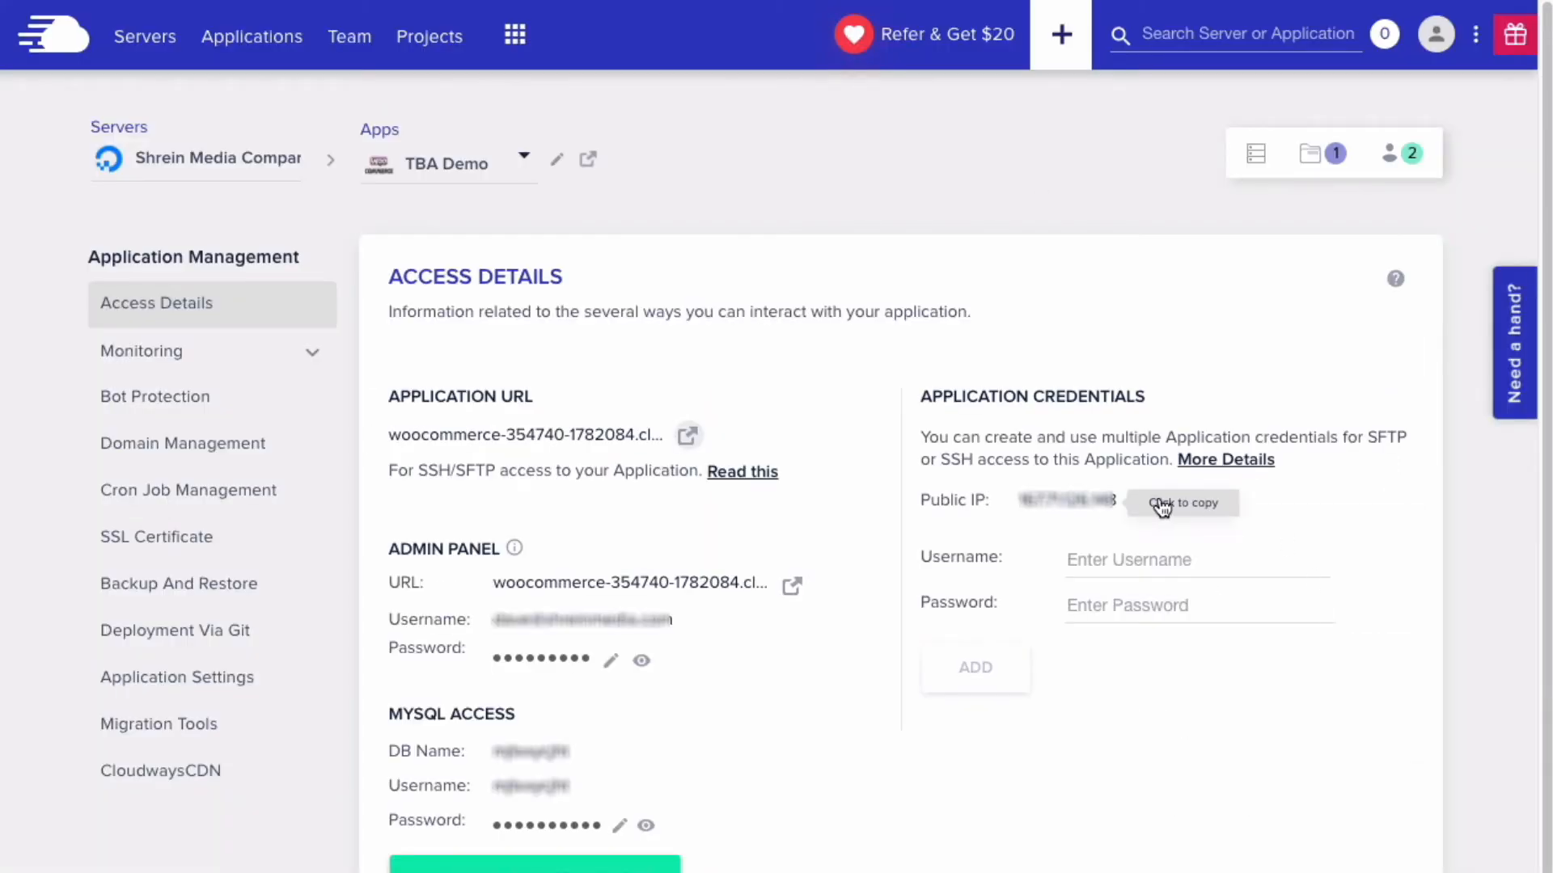
click(1161, 503)
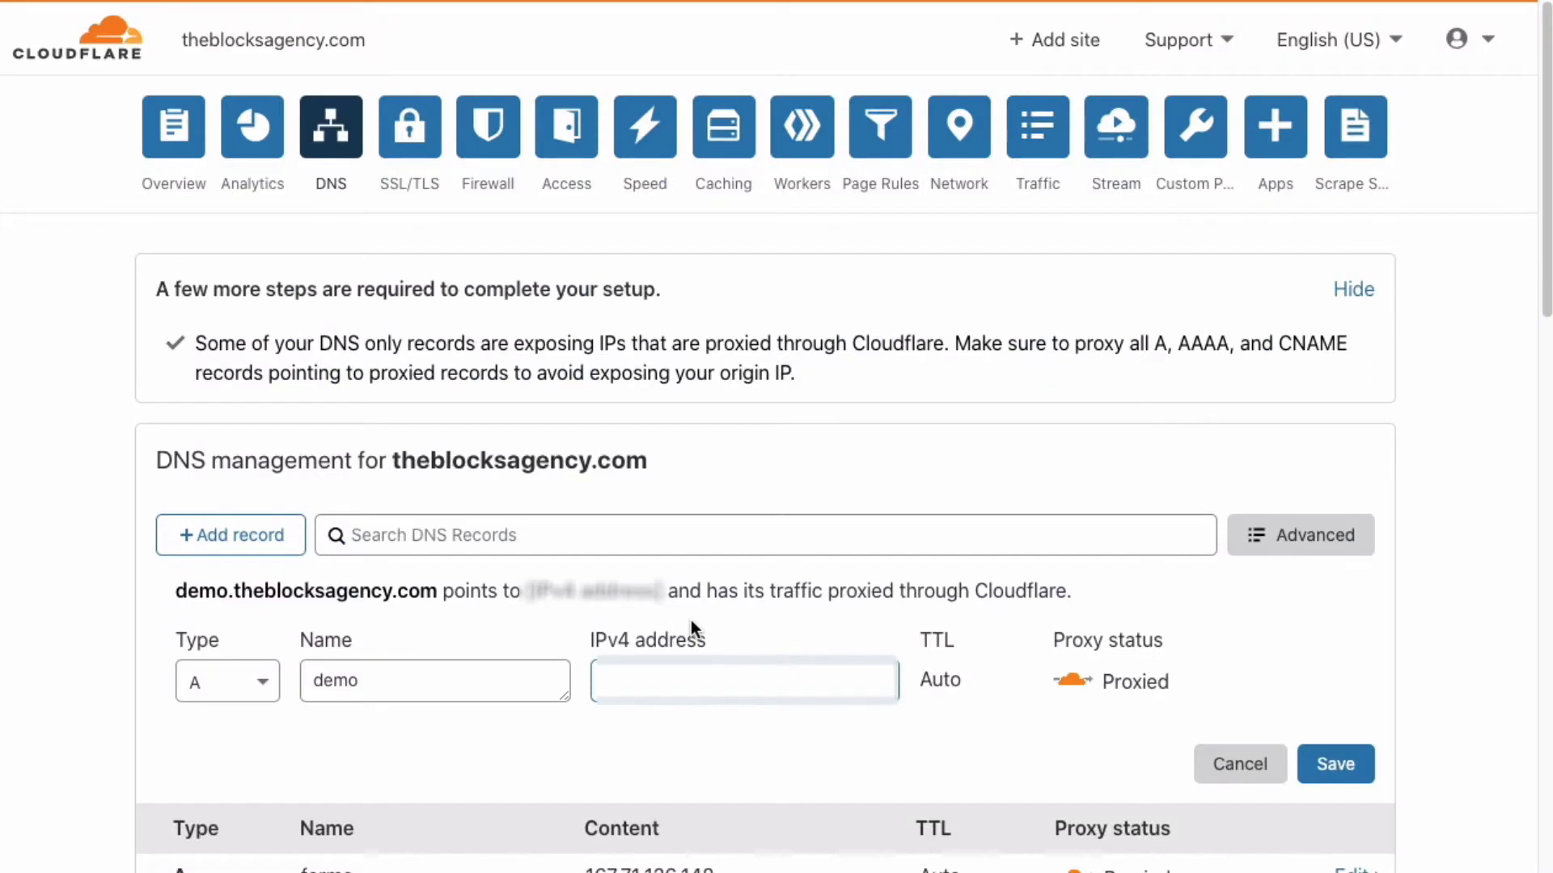
key(ctrl+v)
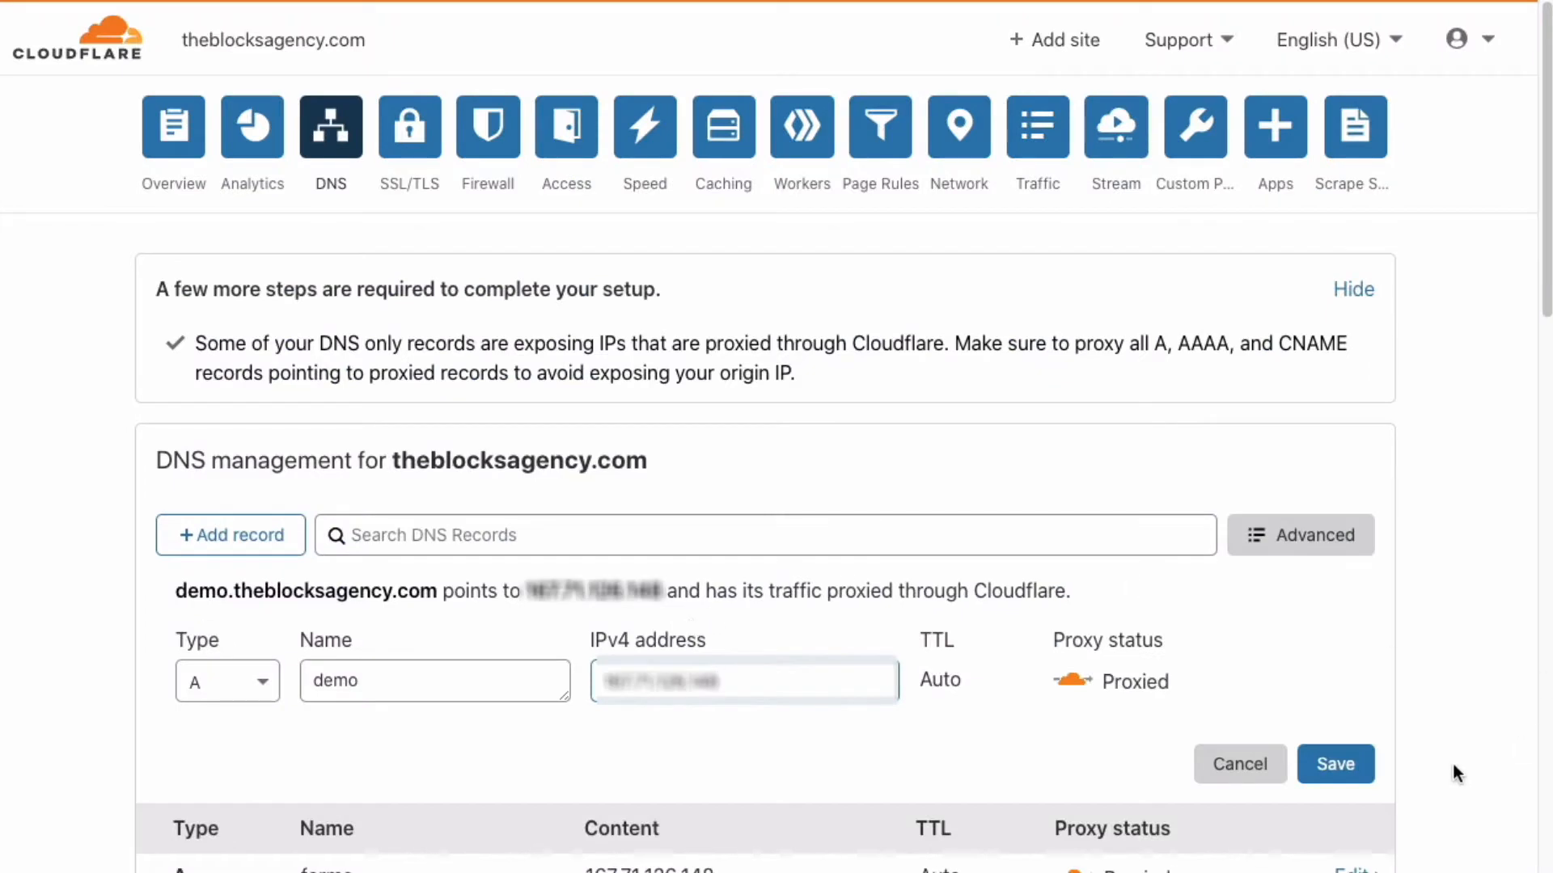
click(1362, 761)
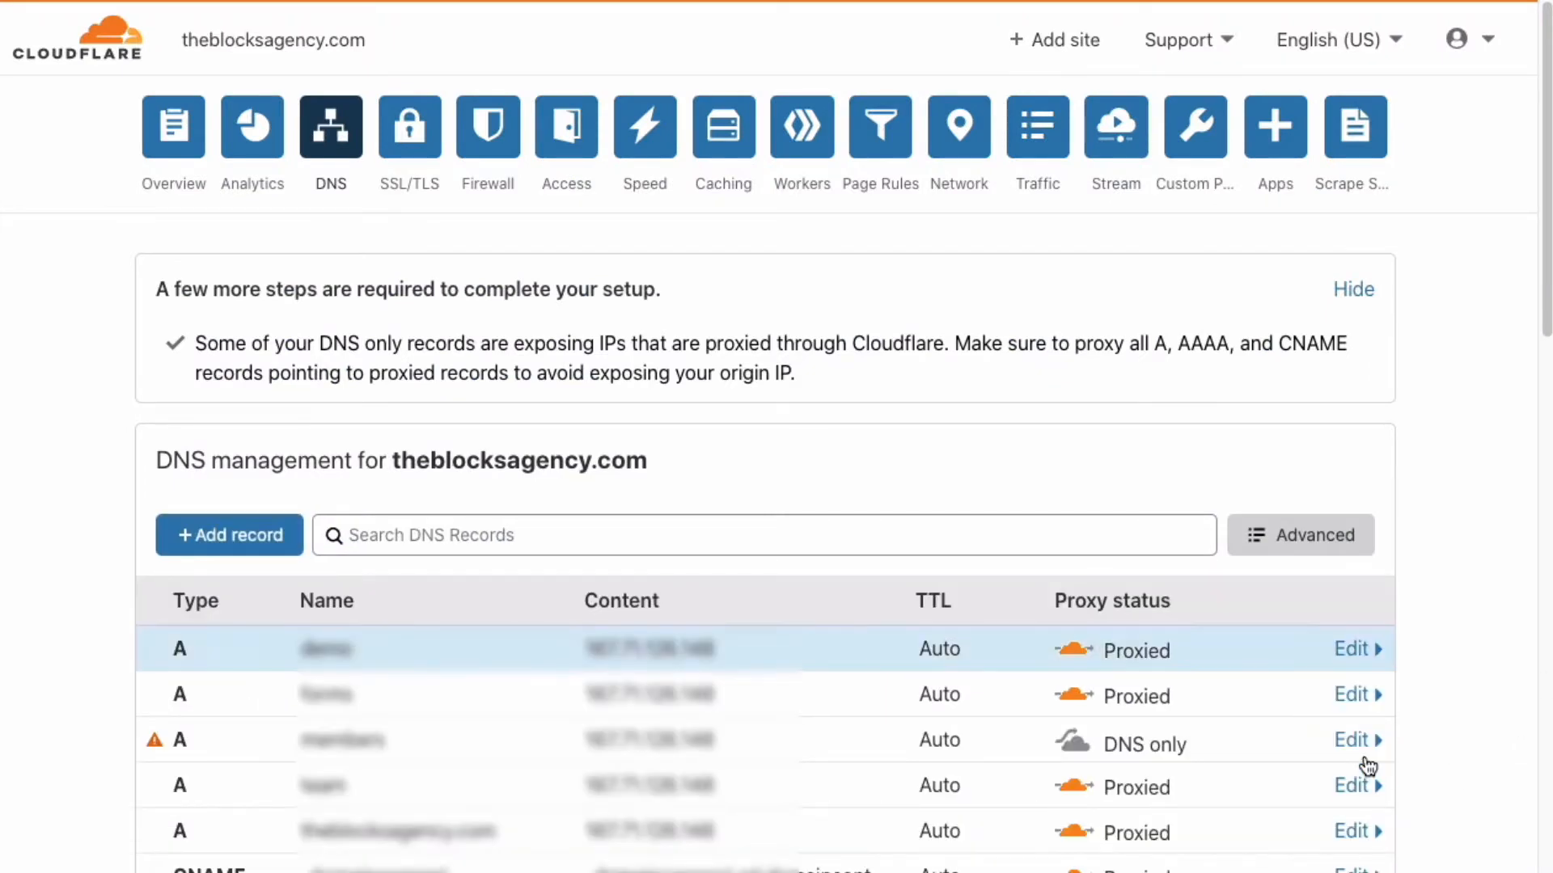
- Change the demo record's proxy status to DNS only and save it
click(1073, 650)
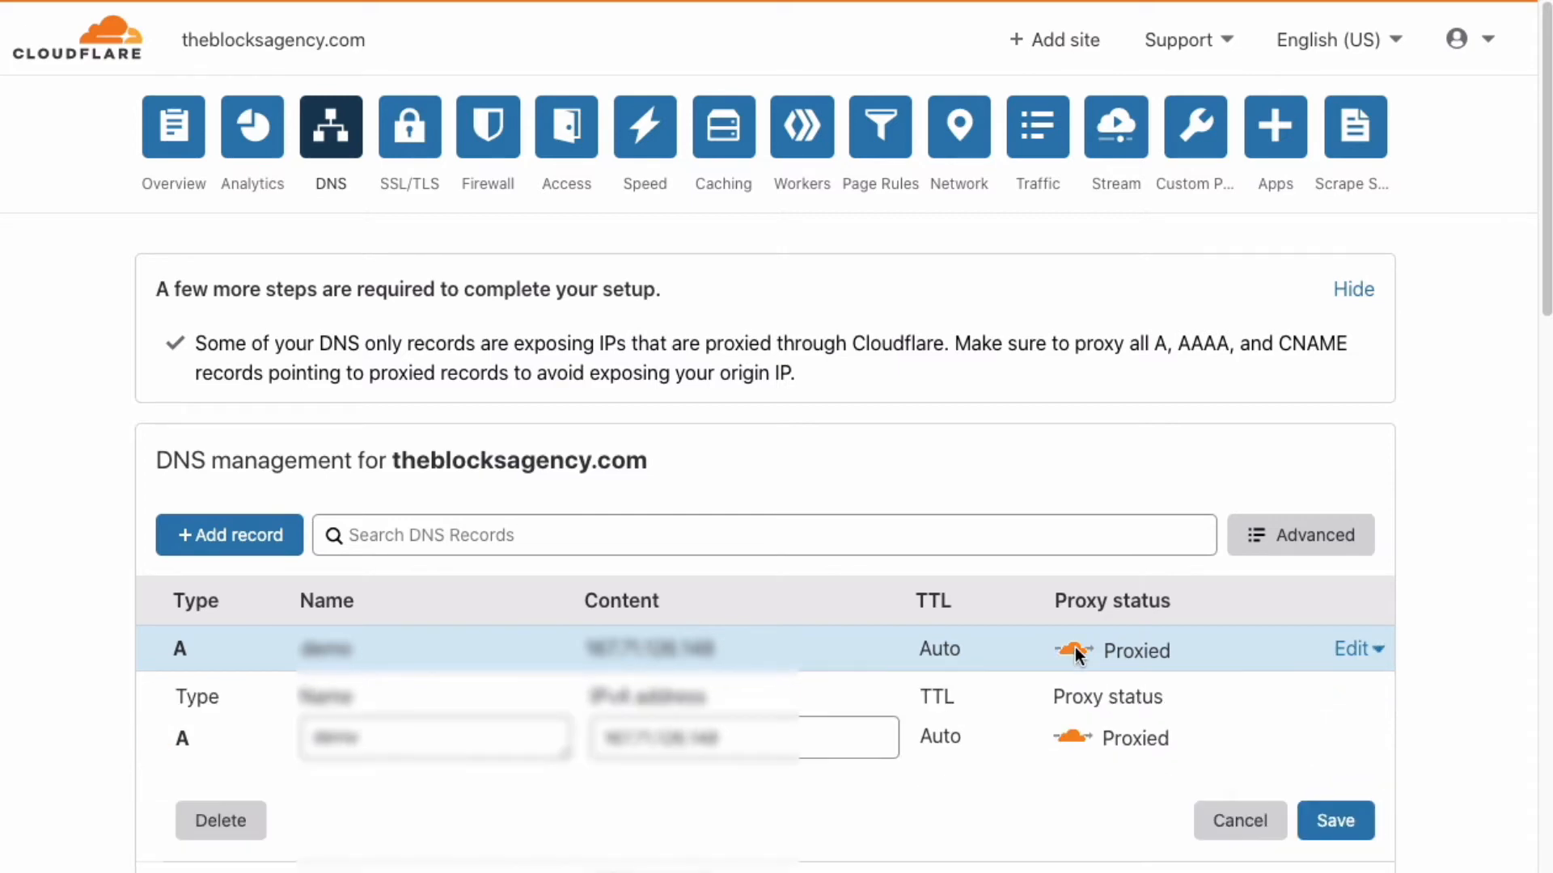
click(1073, 735)
click(1336, 819)
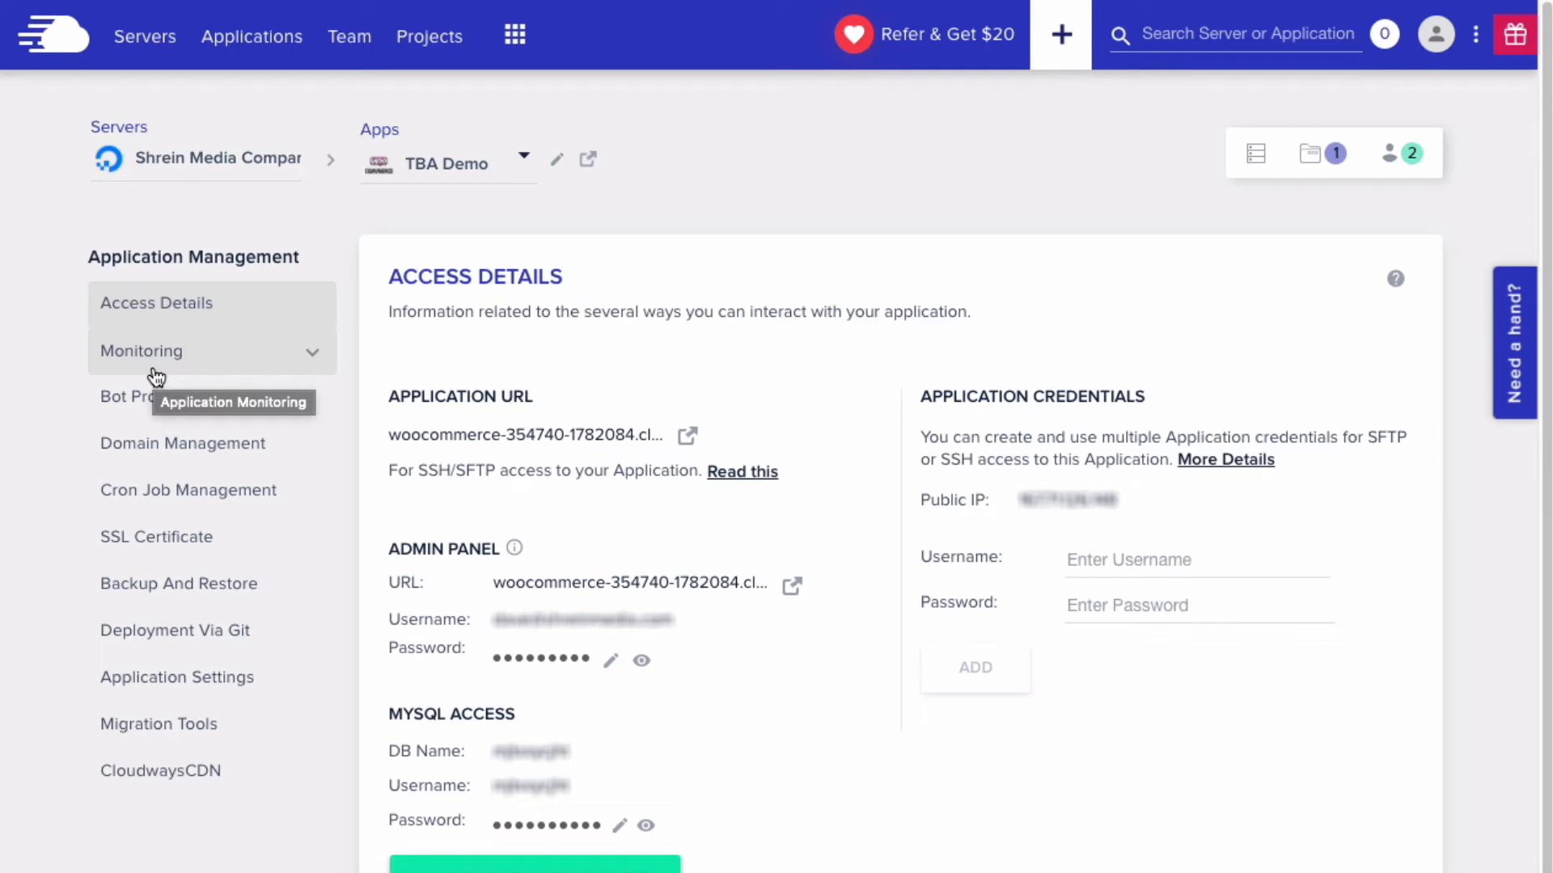
click(155, 439)
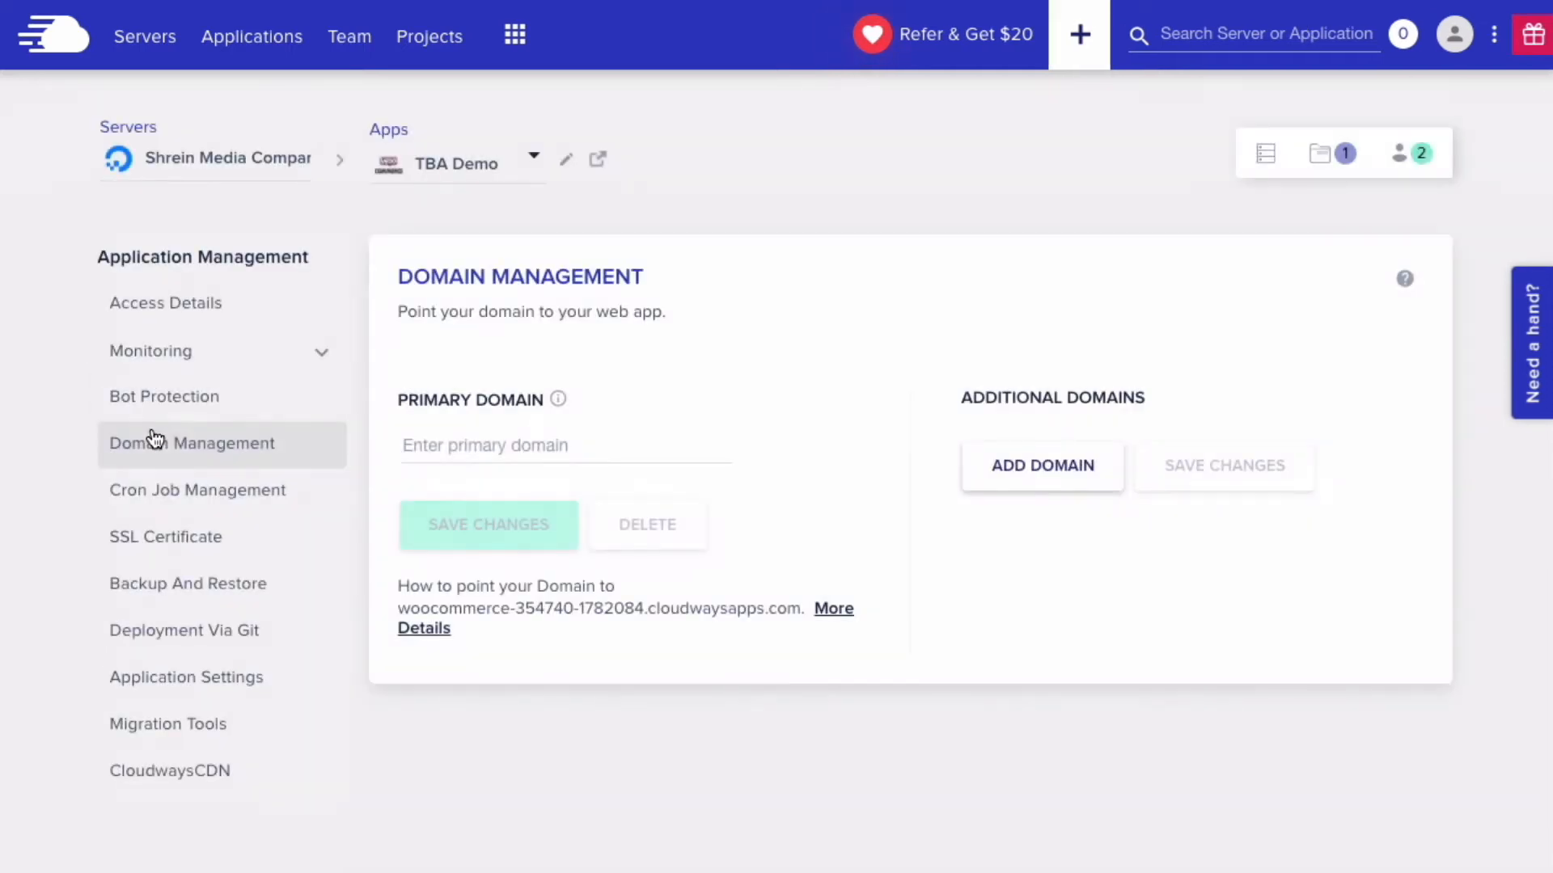
- Save demo.theblocksagency.com as TBA Demo's primary domain and dismiss the notification
click(533, 440)
text(demo)
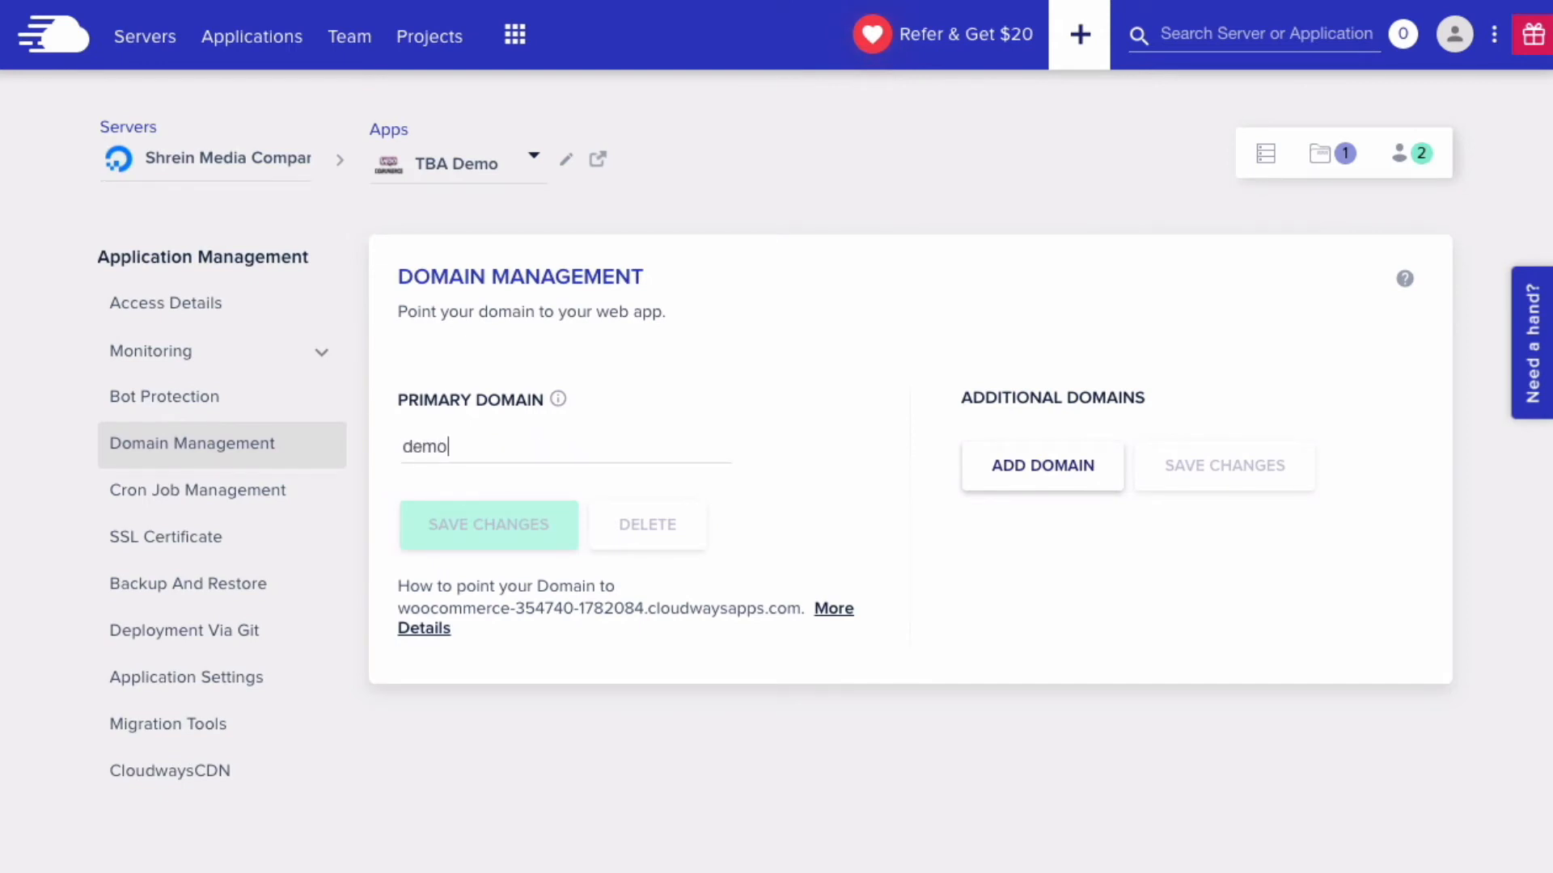
text(.theblocksagency.com)
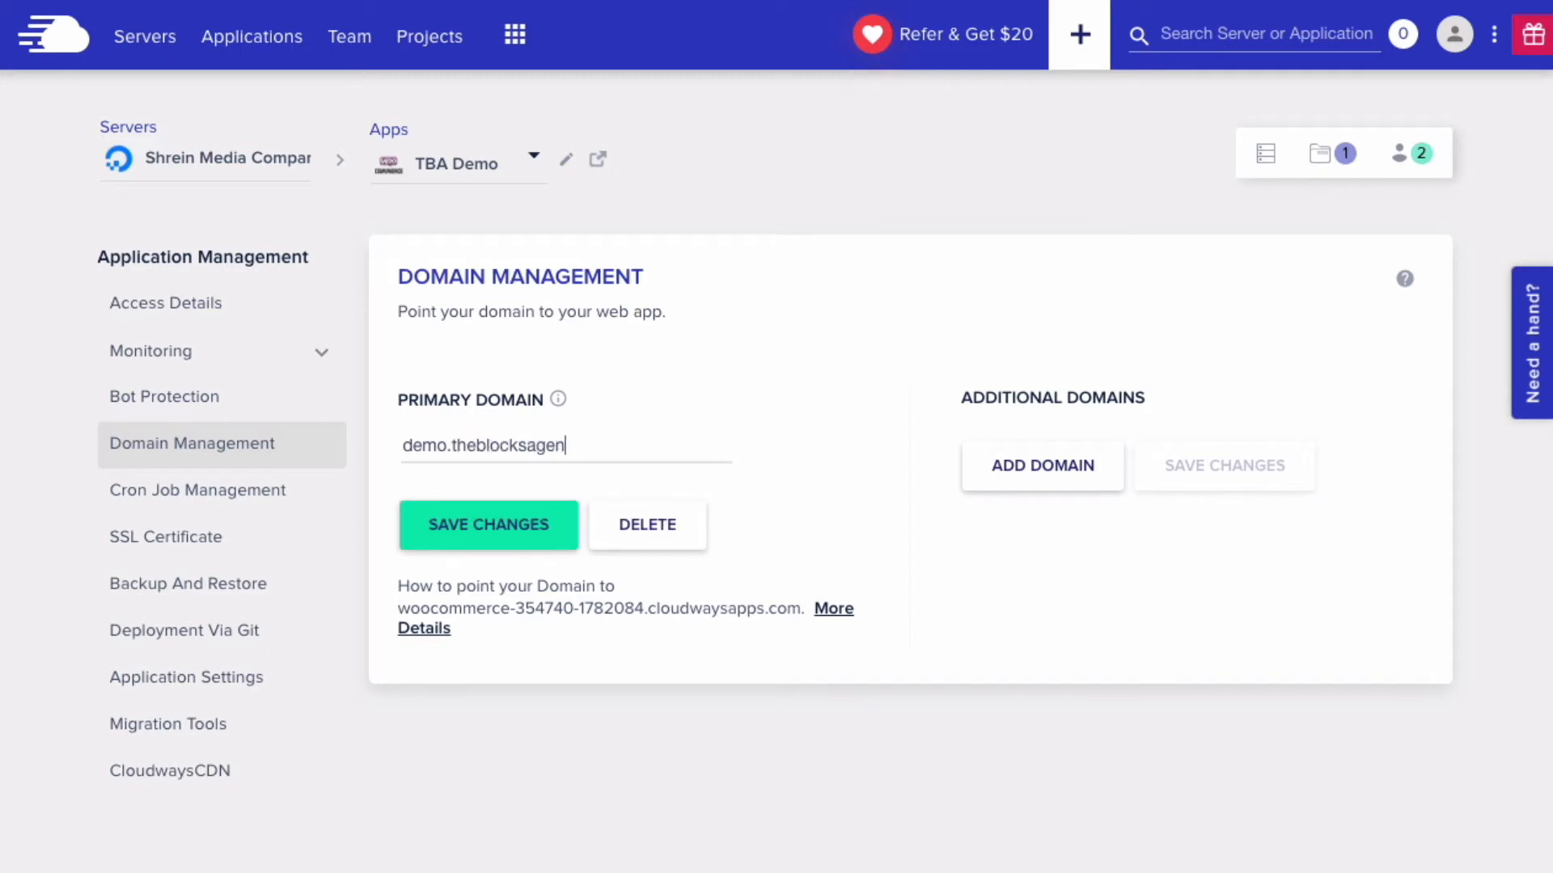
click(521, 524)
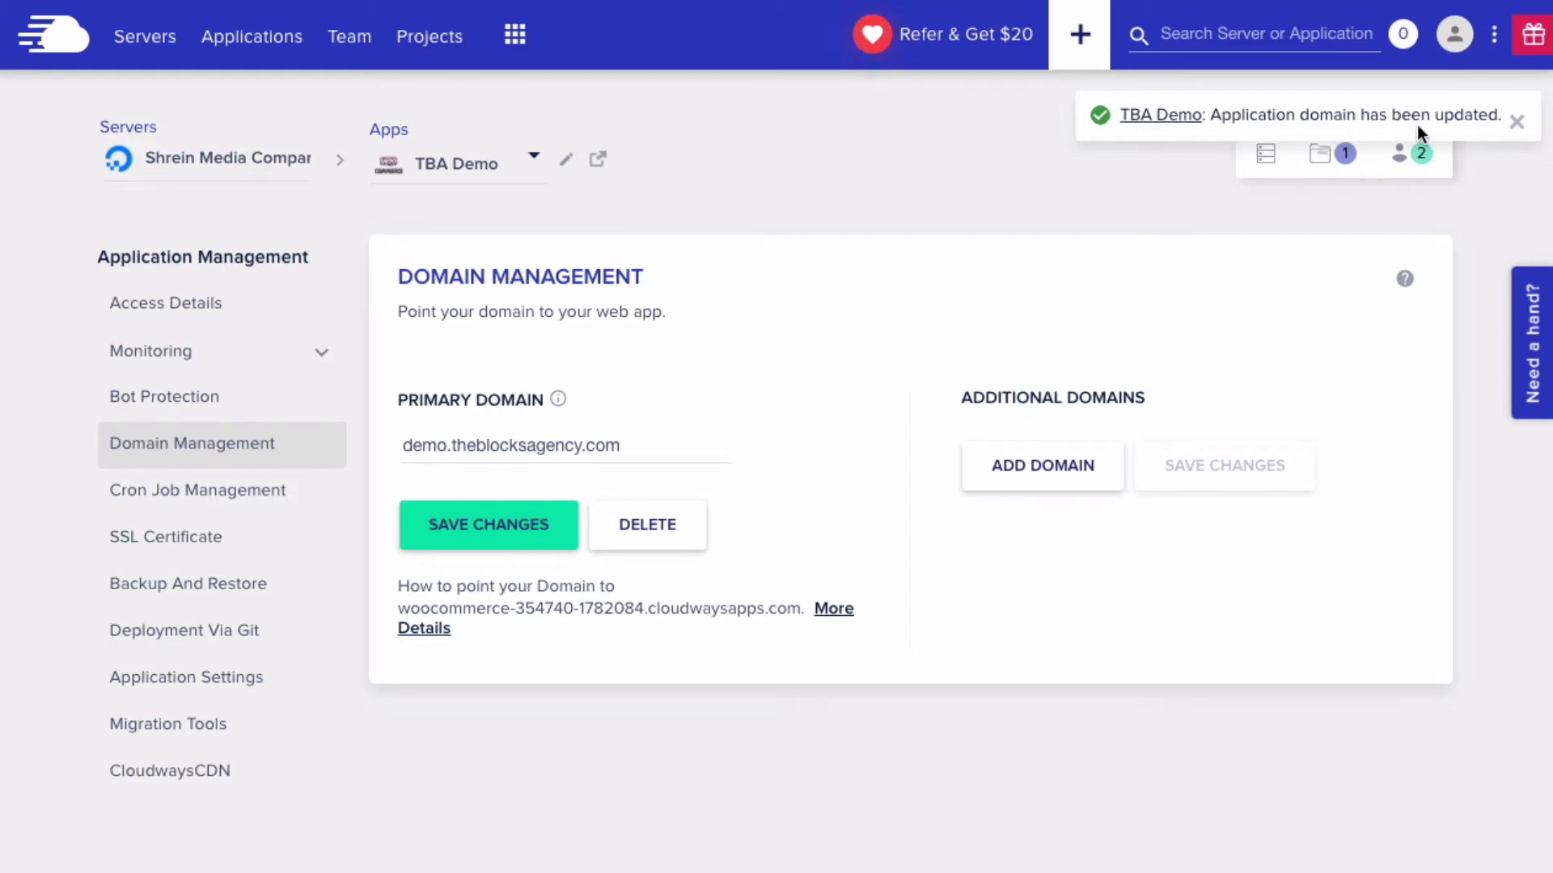
click(1517, 123)
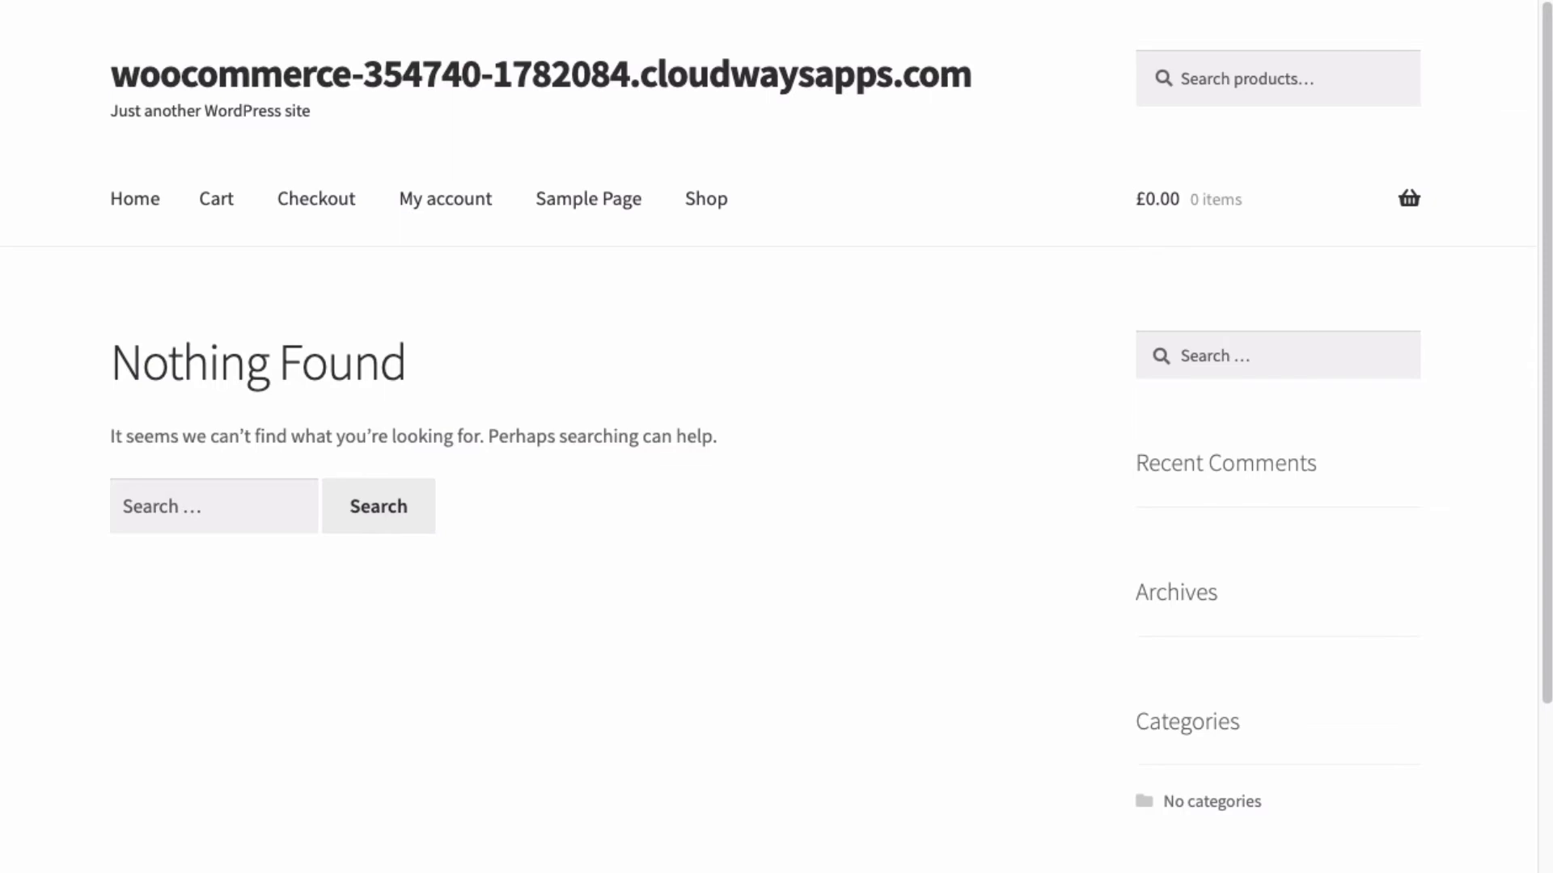
- Load demo.theblocksagency.com in the browser
text(demo.the)
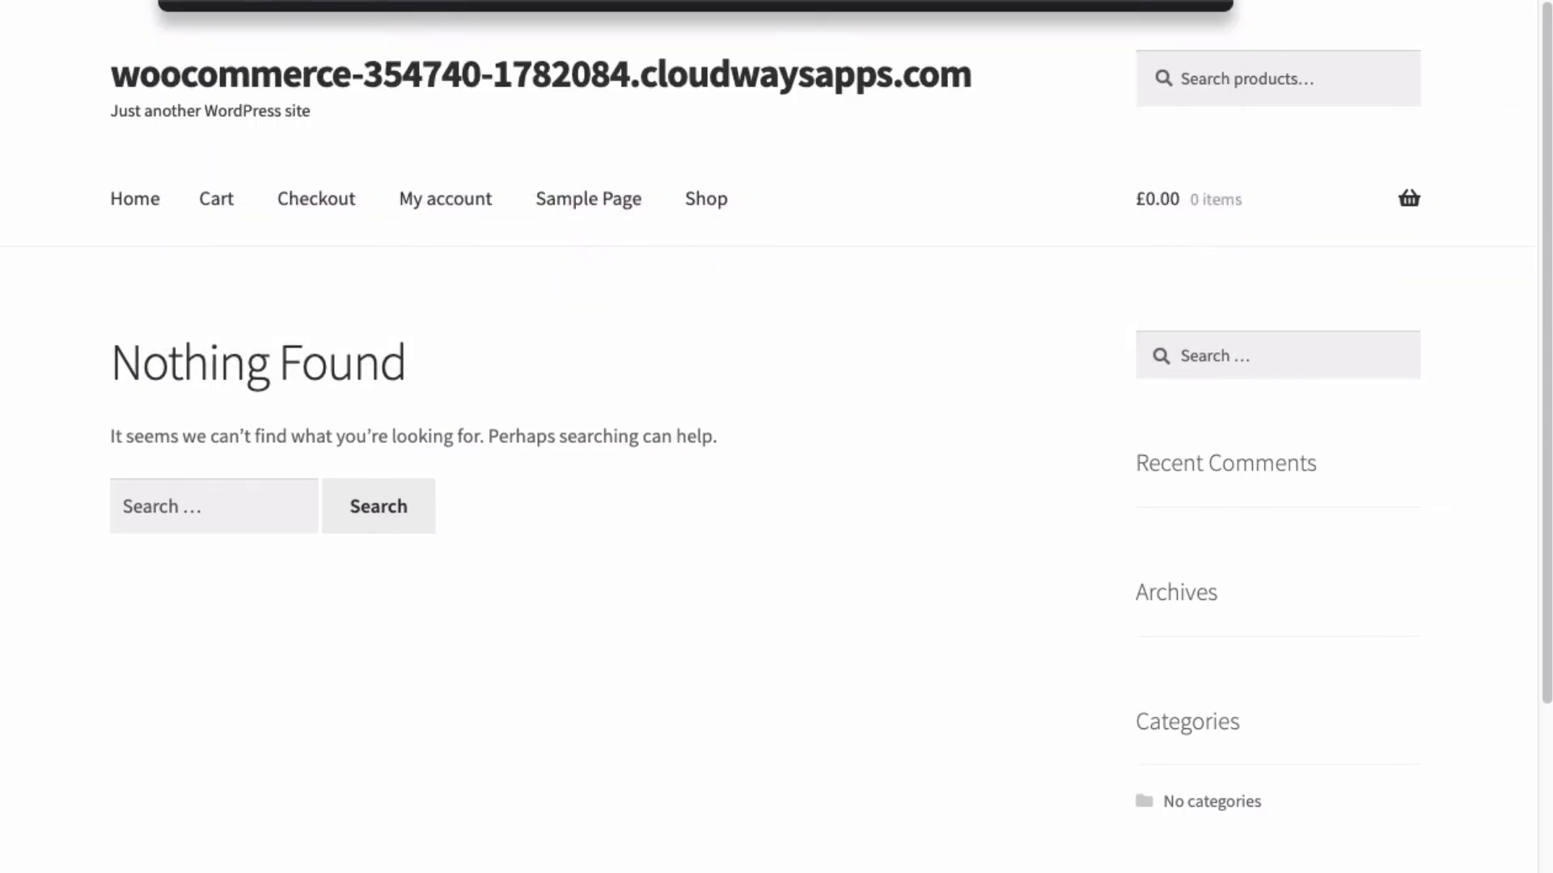
text(blocksagency.com)
key(Return)
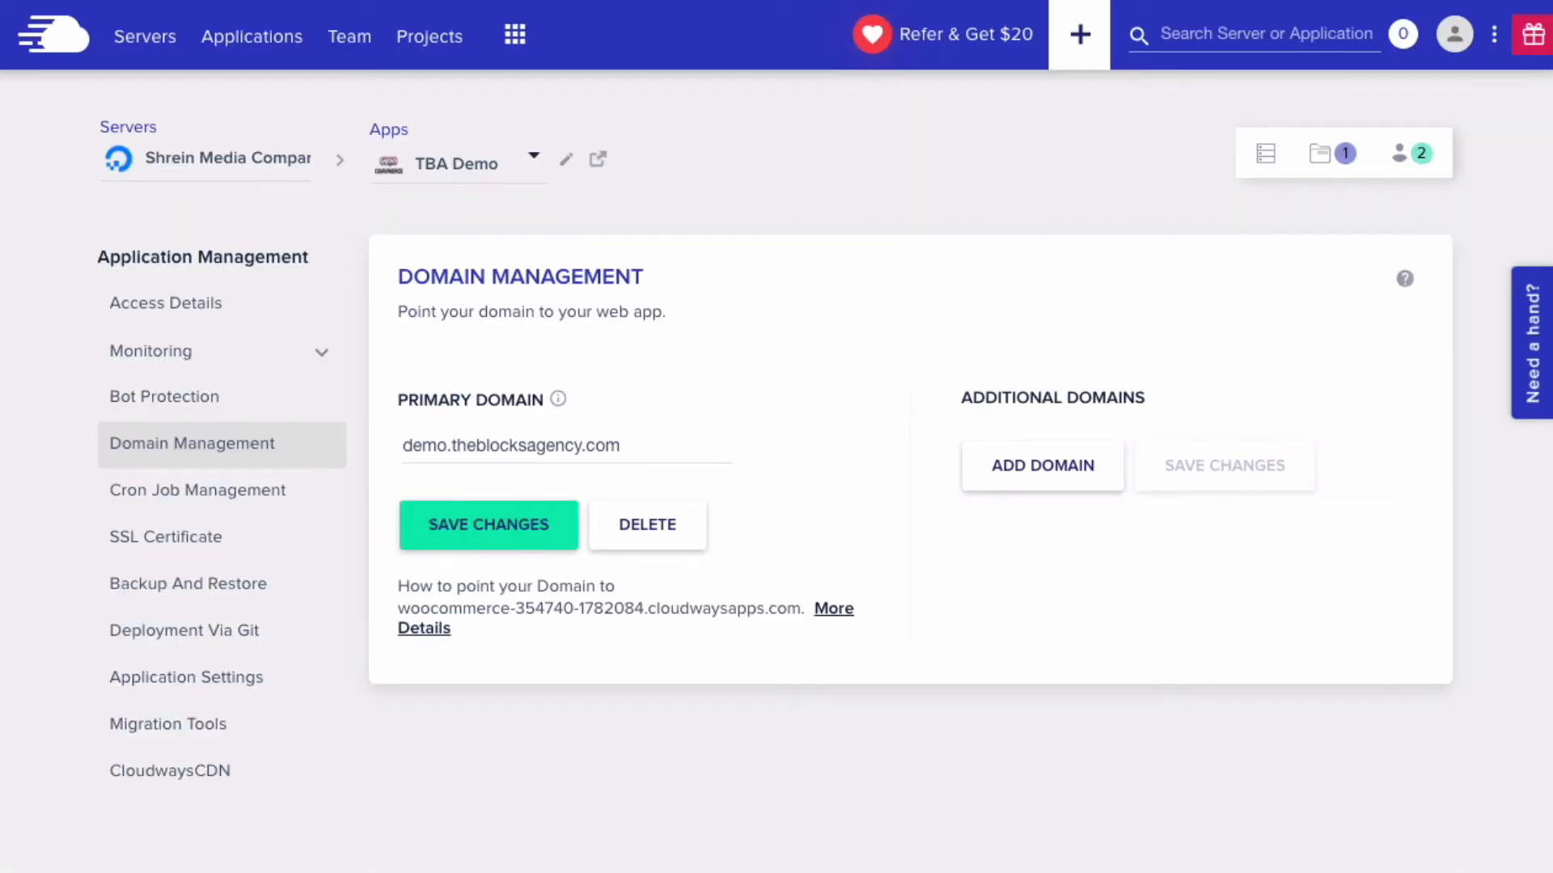
- Install a Let's Encrypt certificate for demo.theblocksagency.com using the contact email address
click(204, 533)
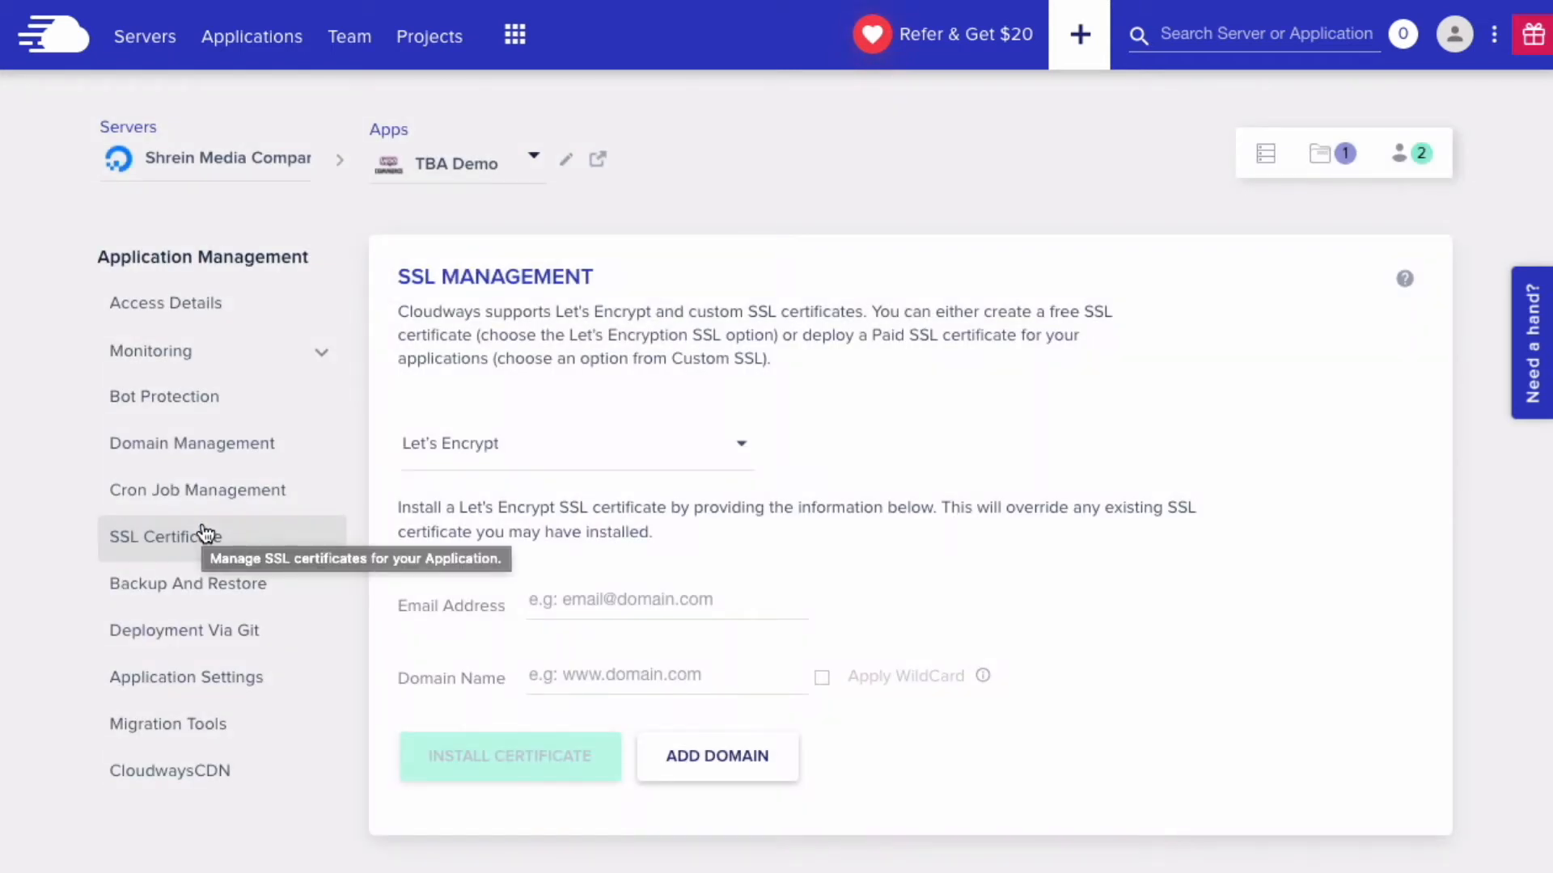
click(504, 458)
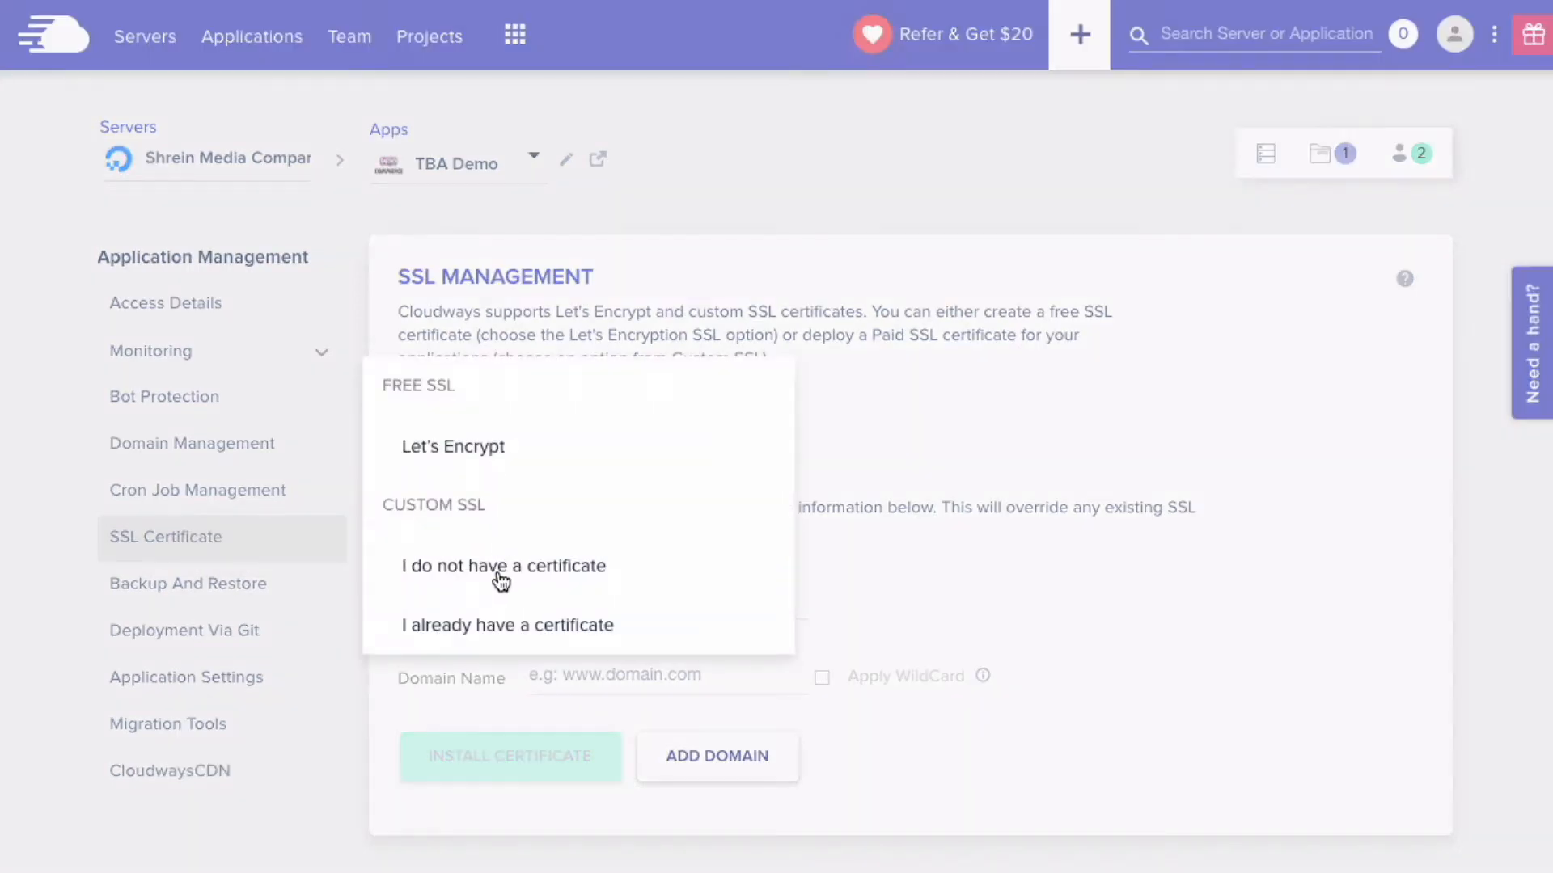
click(940, 468)
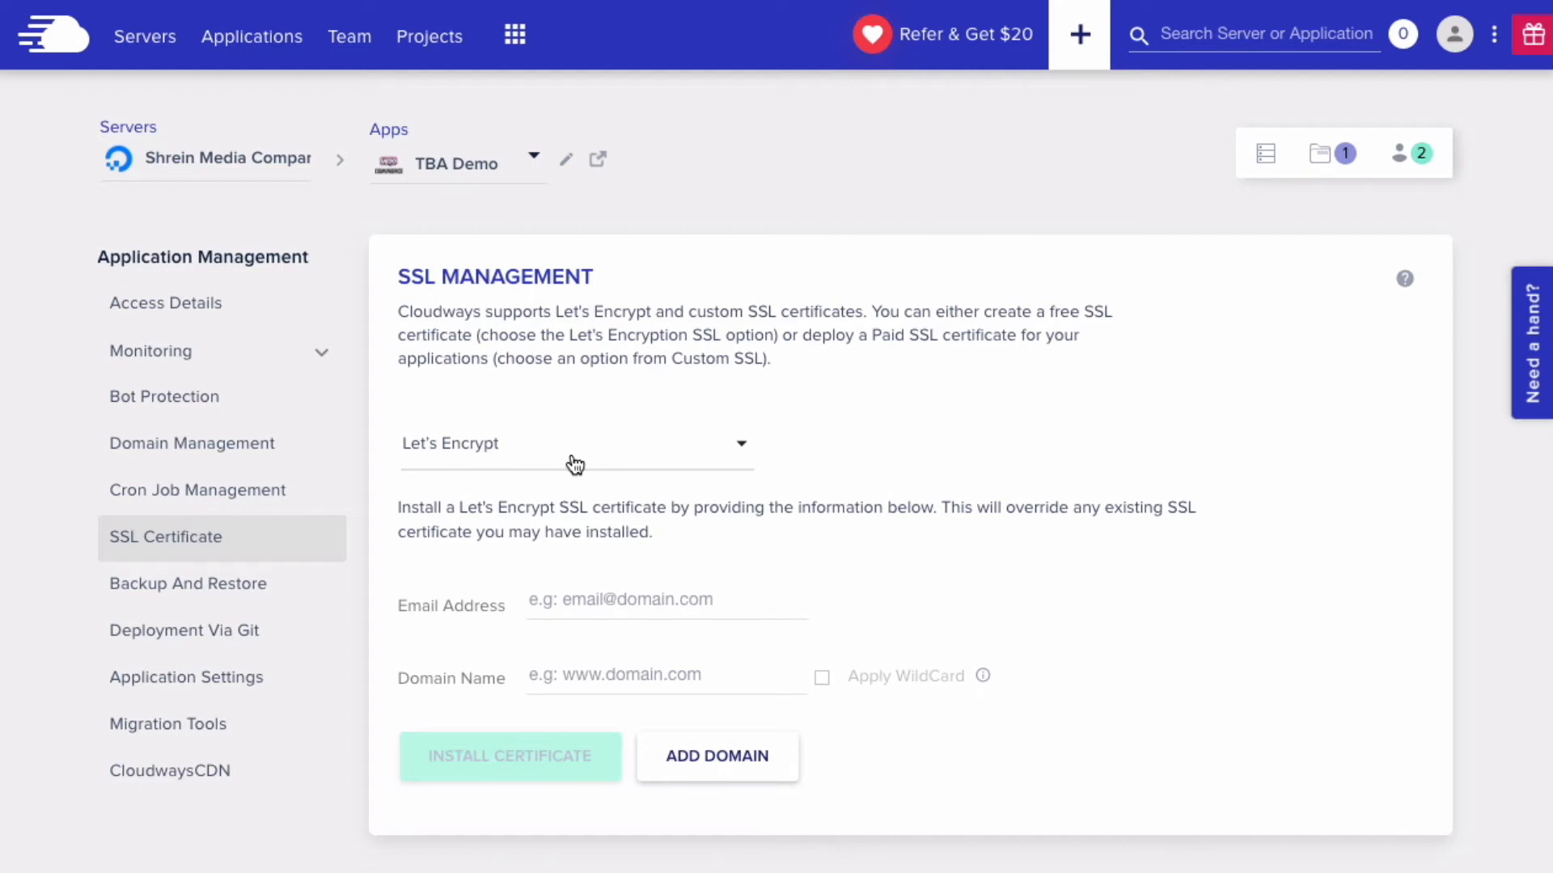
click(616, 594)
click(600, 667)
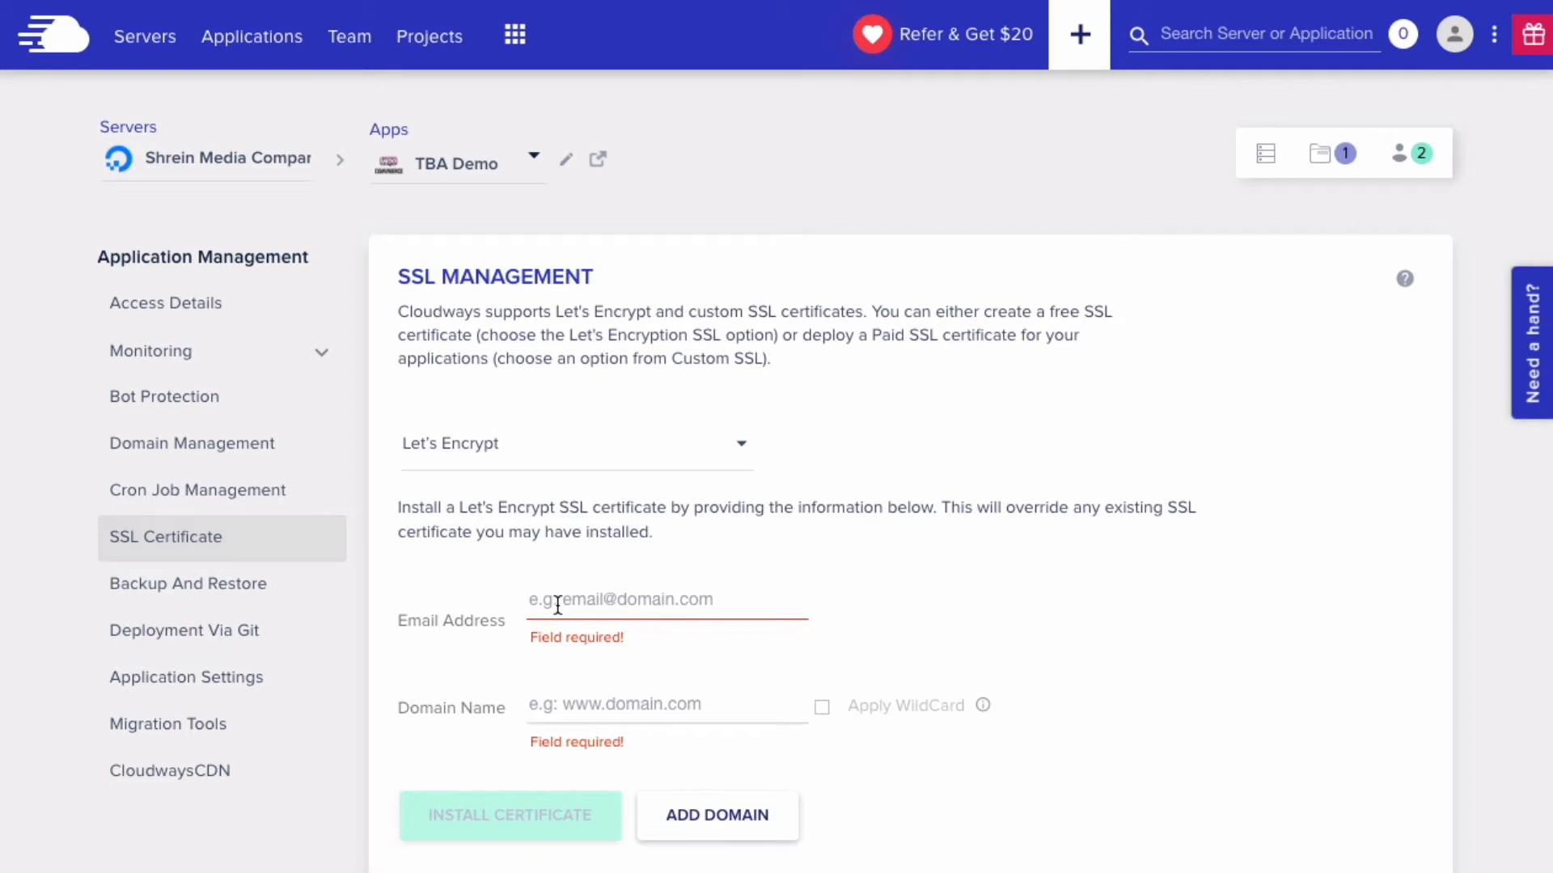
click(558, 605)
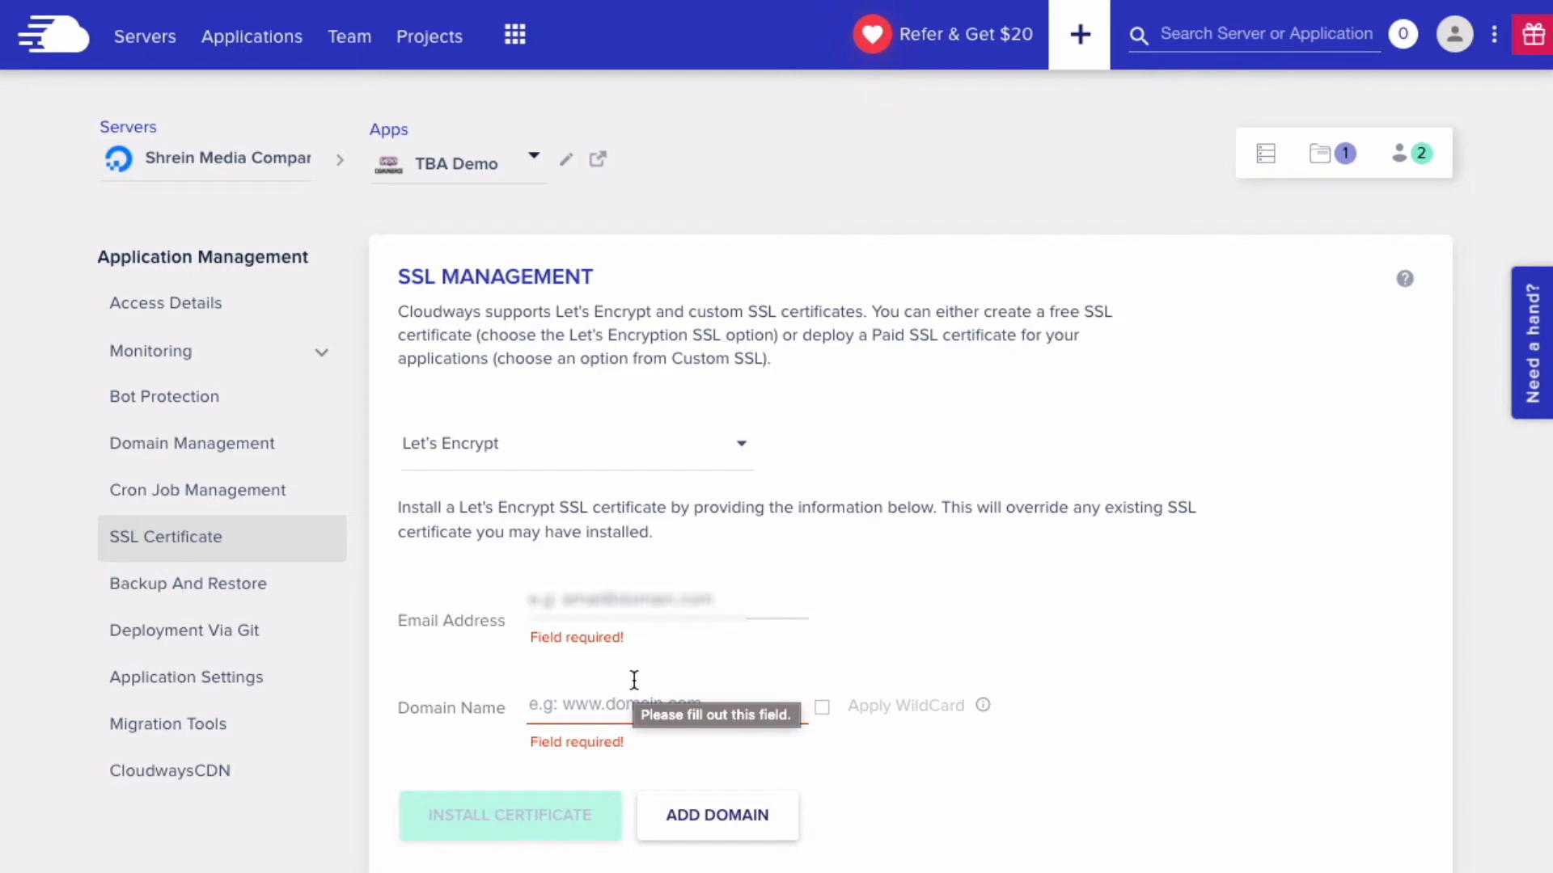
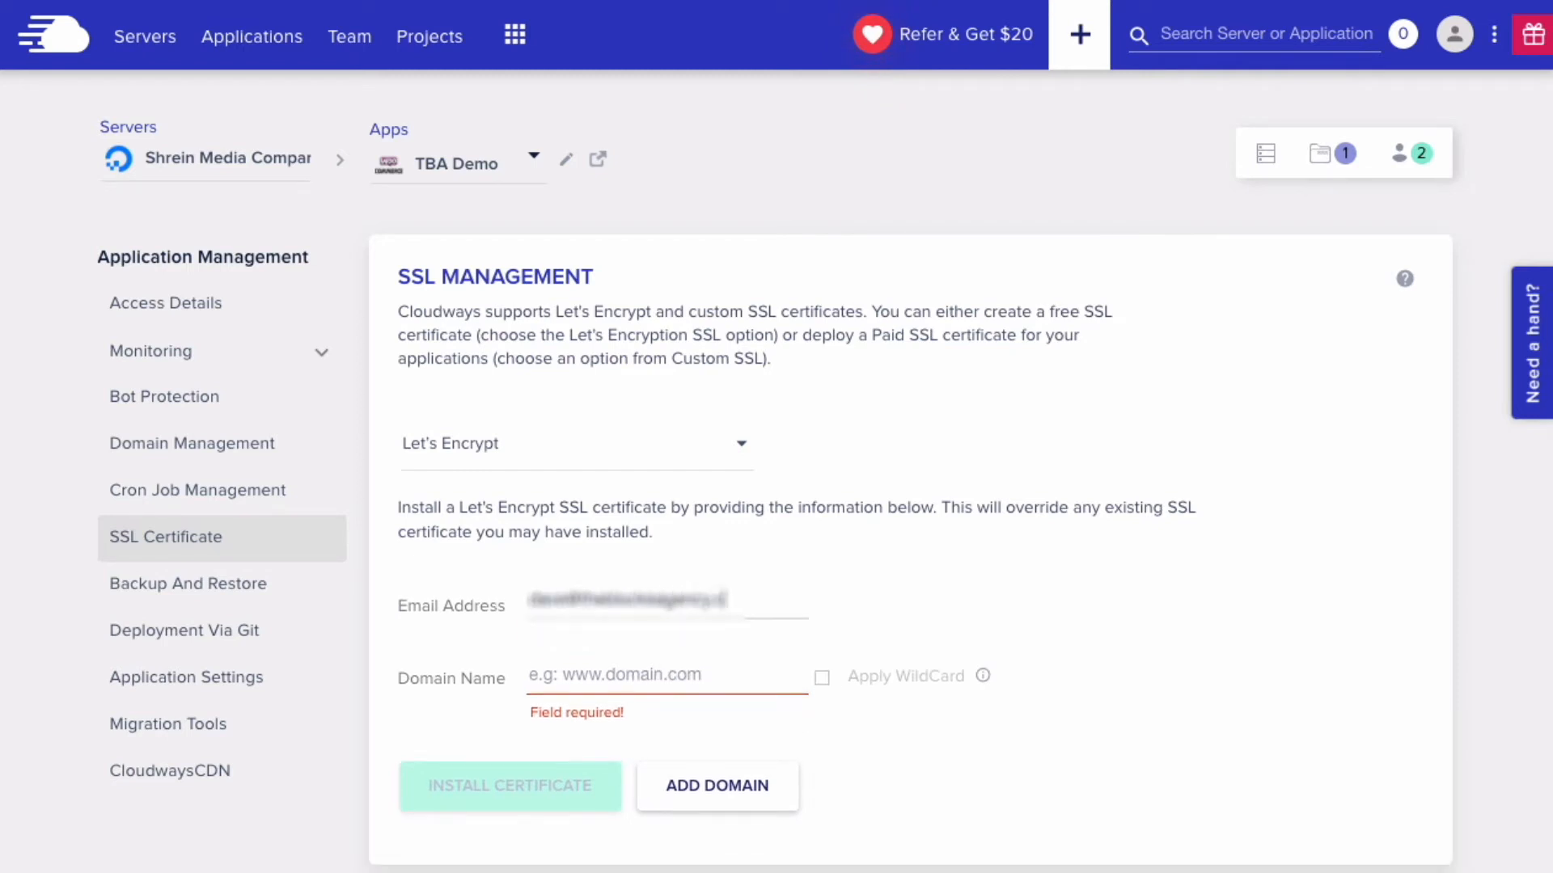
key(Tab)
text(demo.theb)
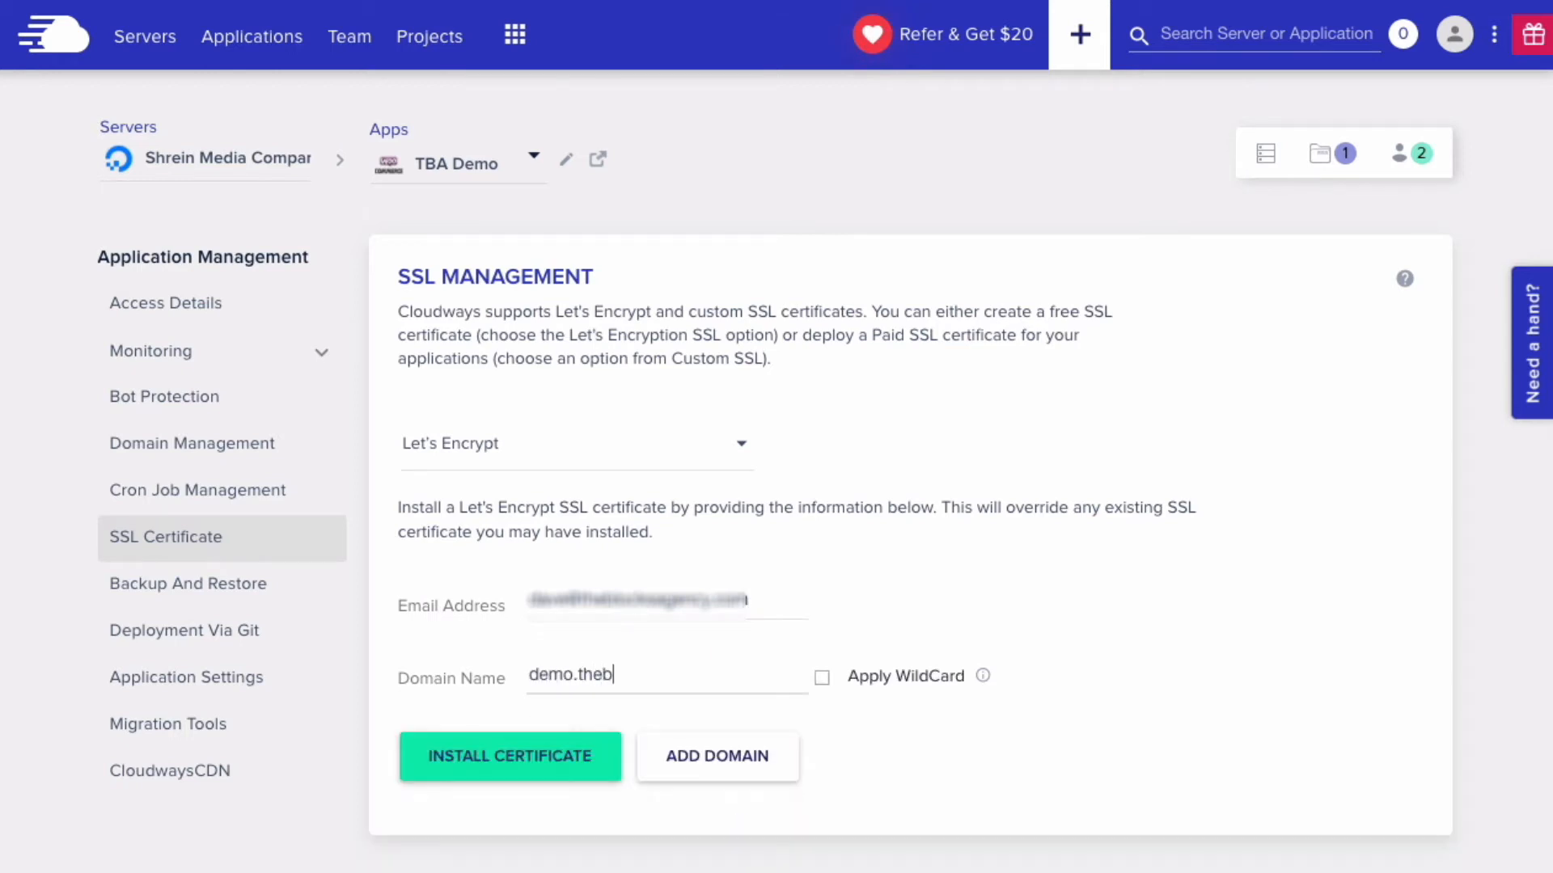
text(locksagency.com)
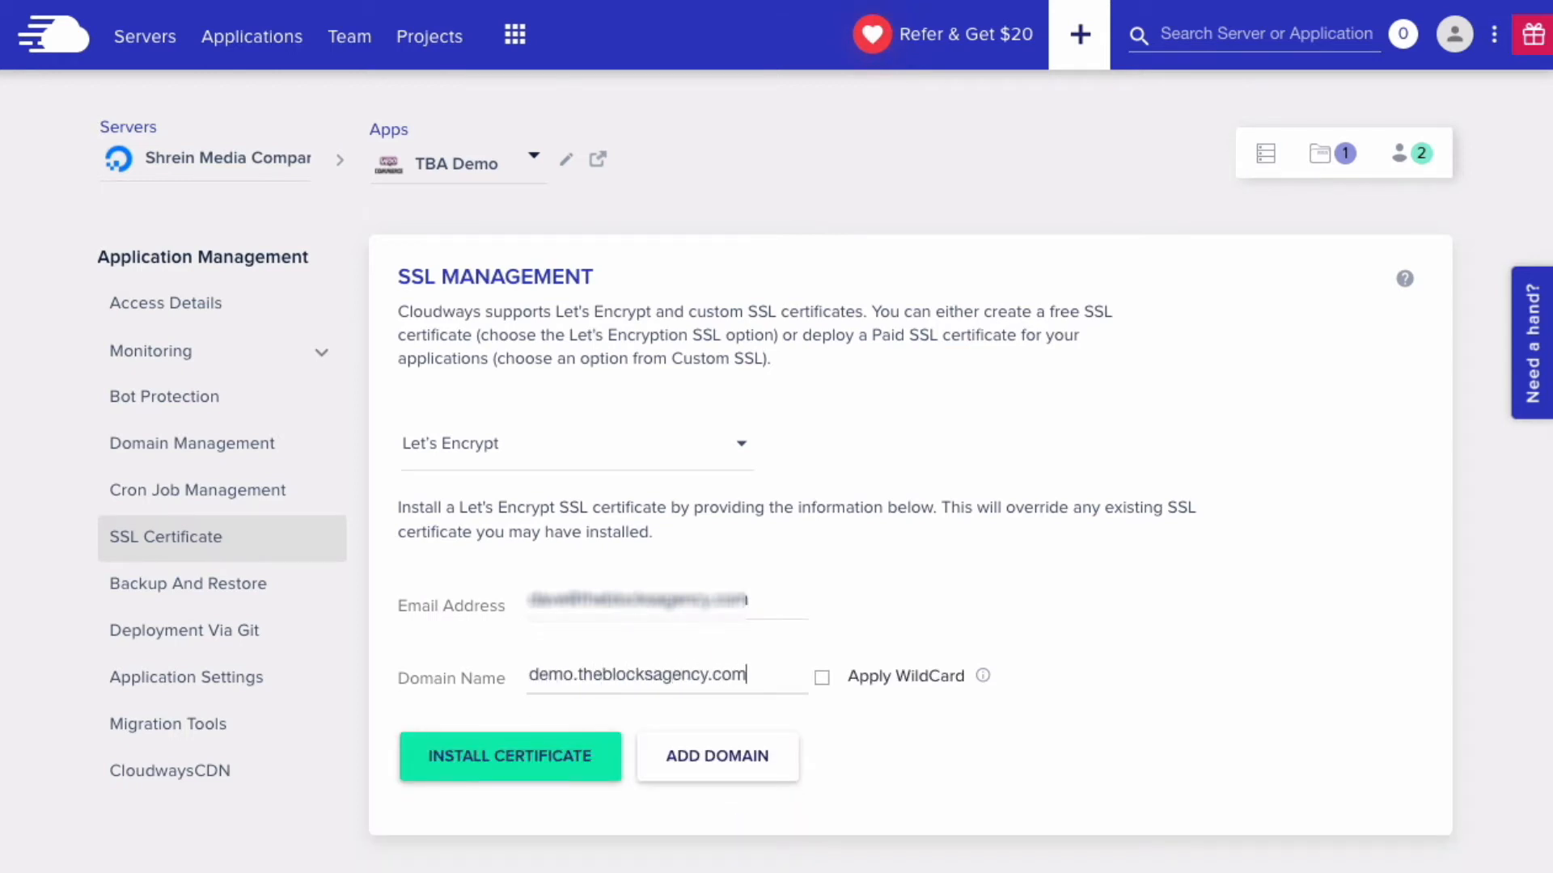
click(487, 777)
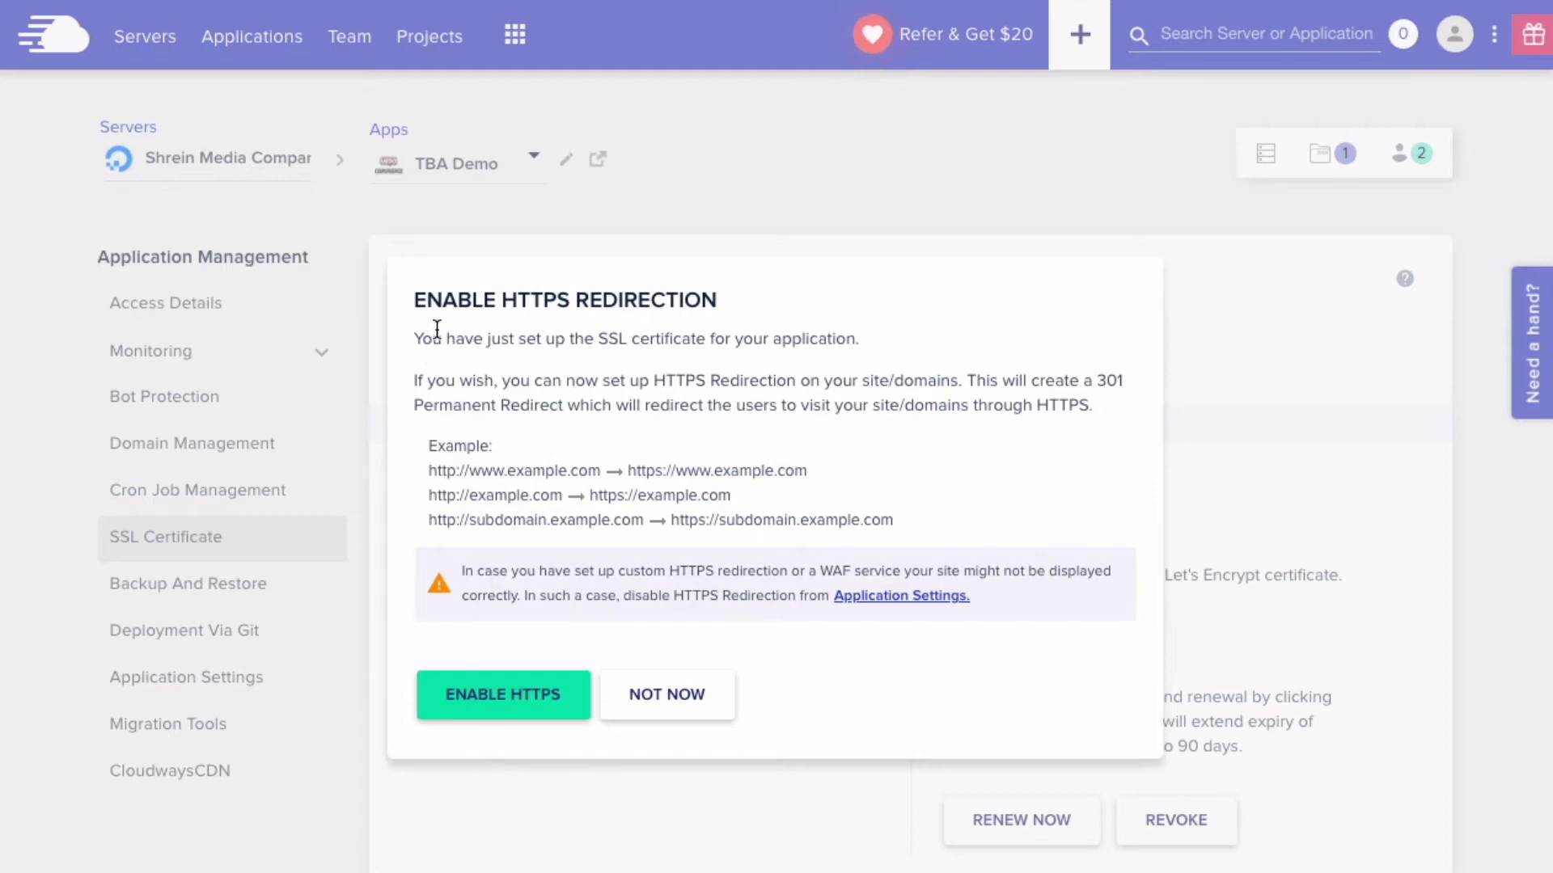
- Enable HTTPS redirection for the site and close the confirmation
click(479, 702)
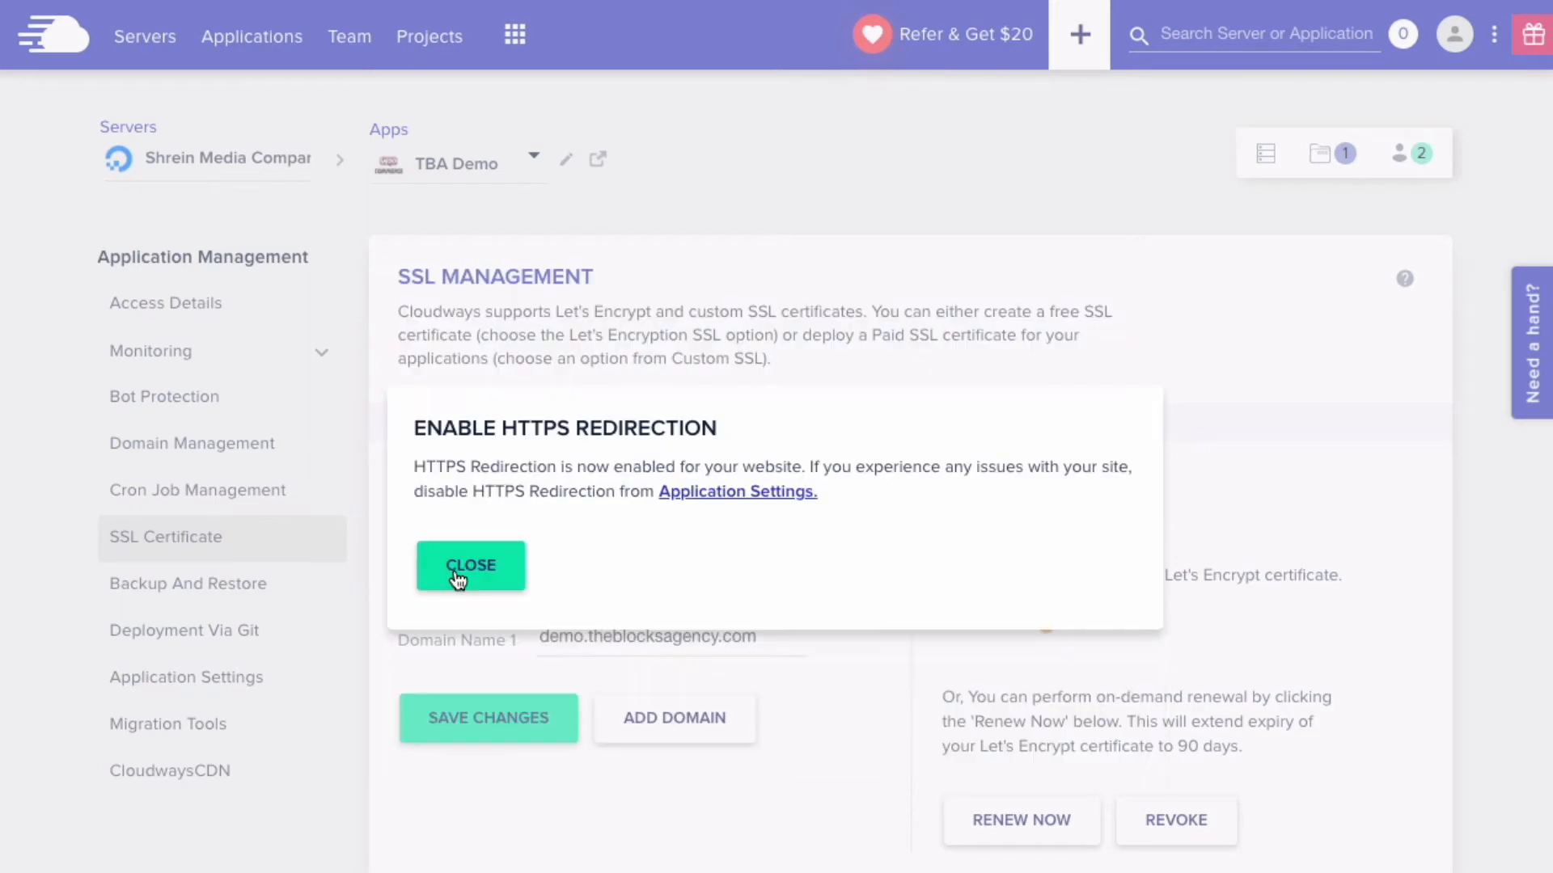
click(457, 579)
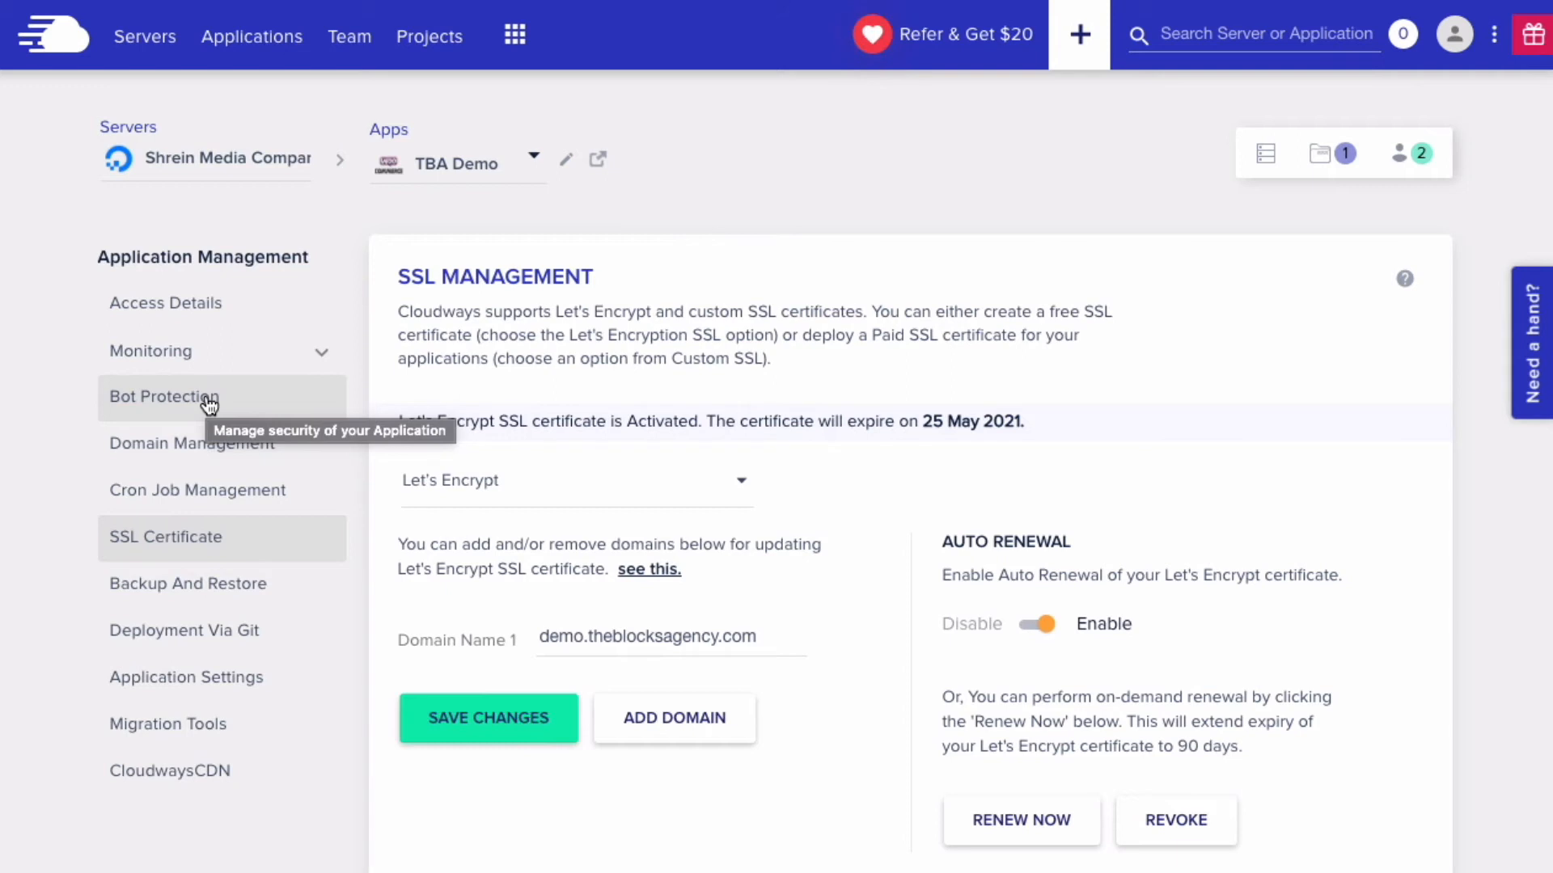
- From Access Details, copy the admin username and password and launch the WordPress admin panel
click(206, 299)
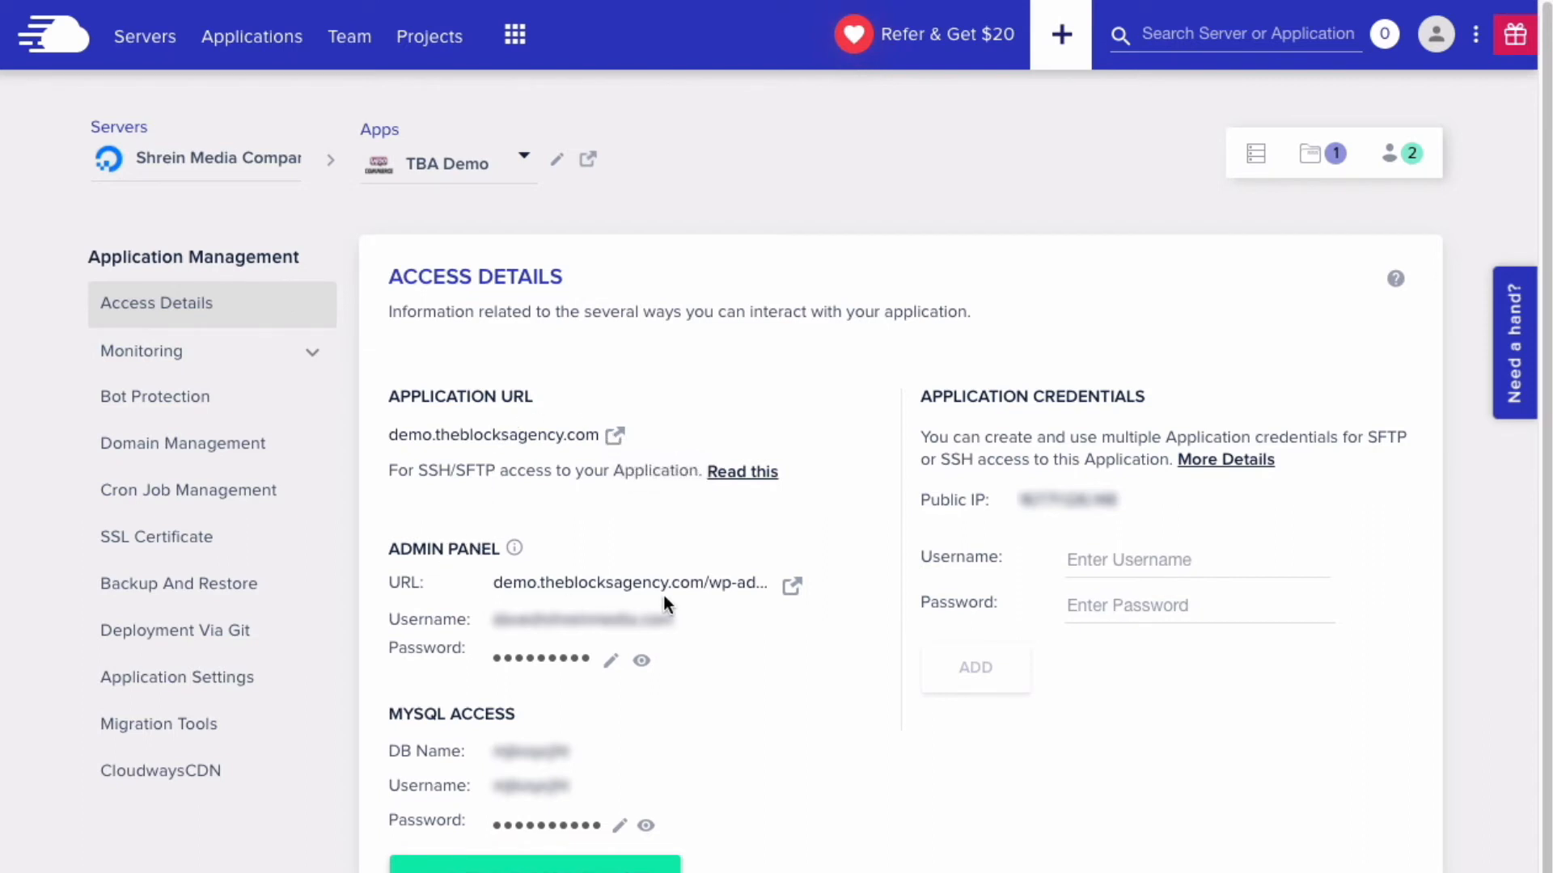
click(791, 587)
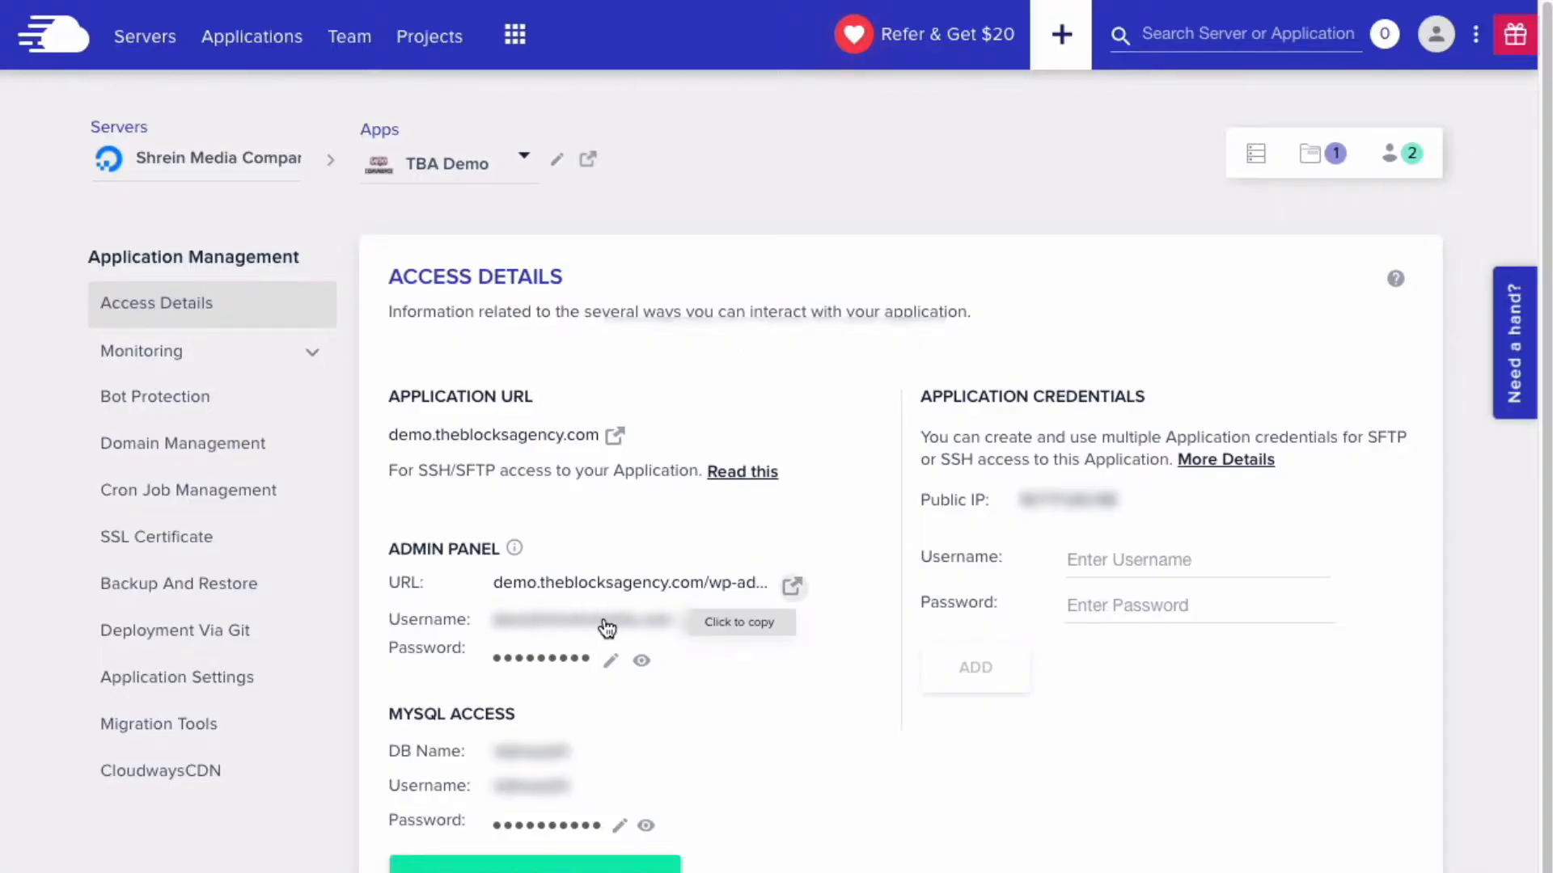
click(641, 631)
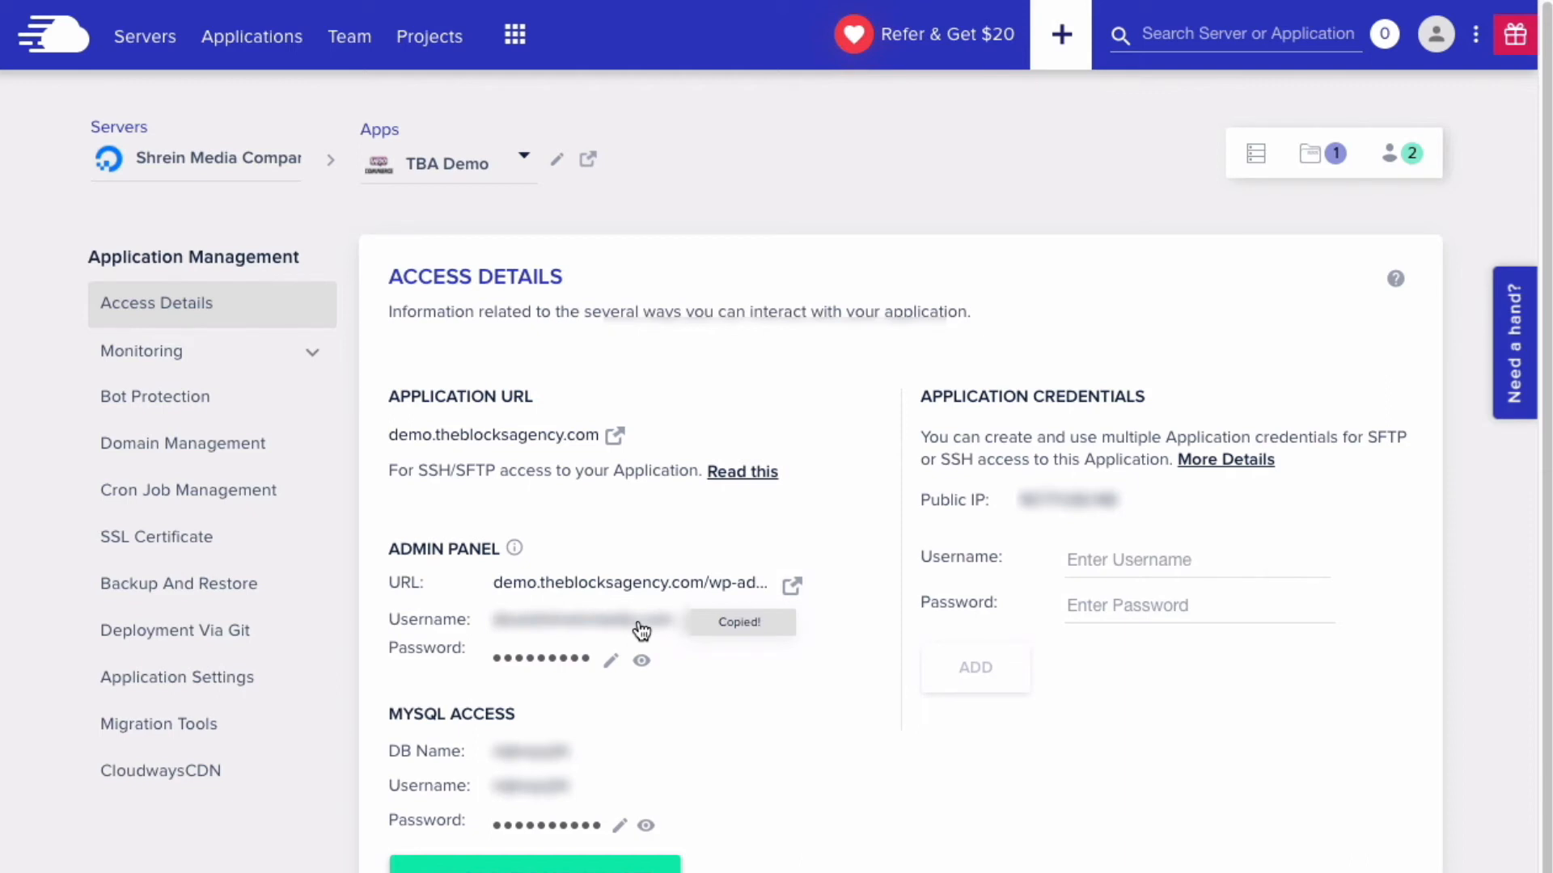
click(548, 663)
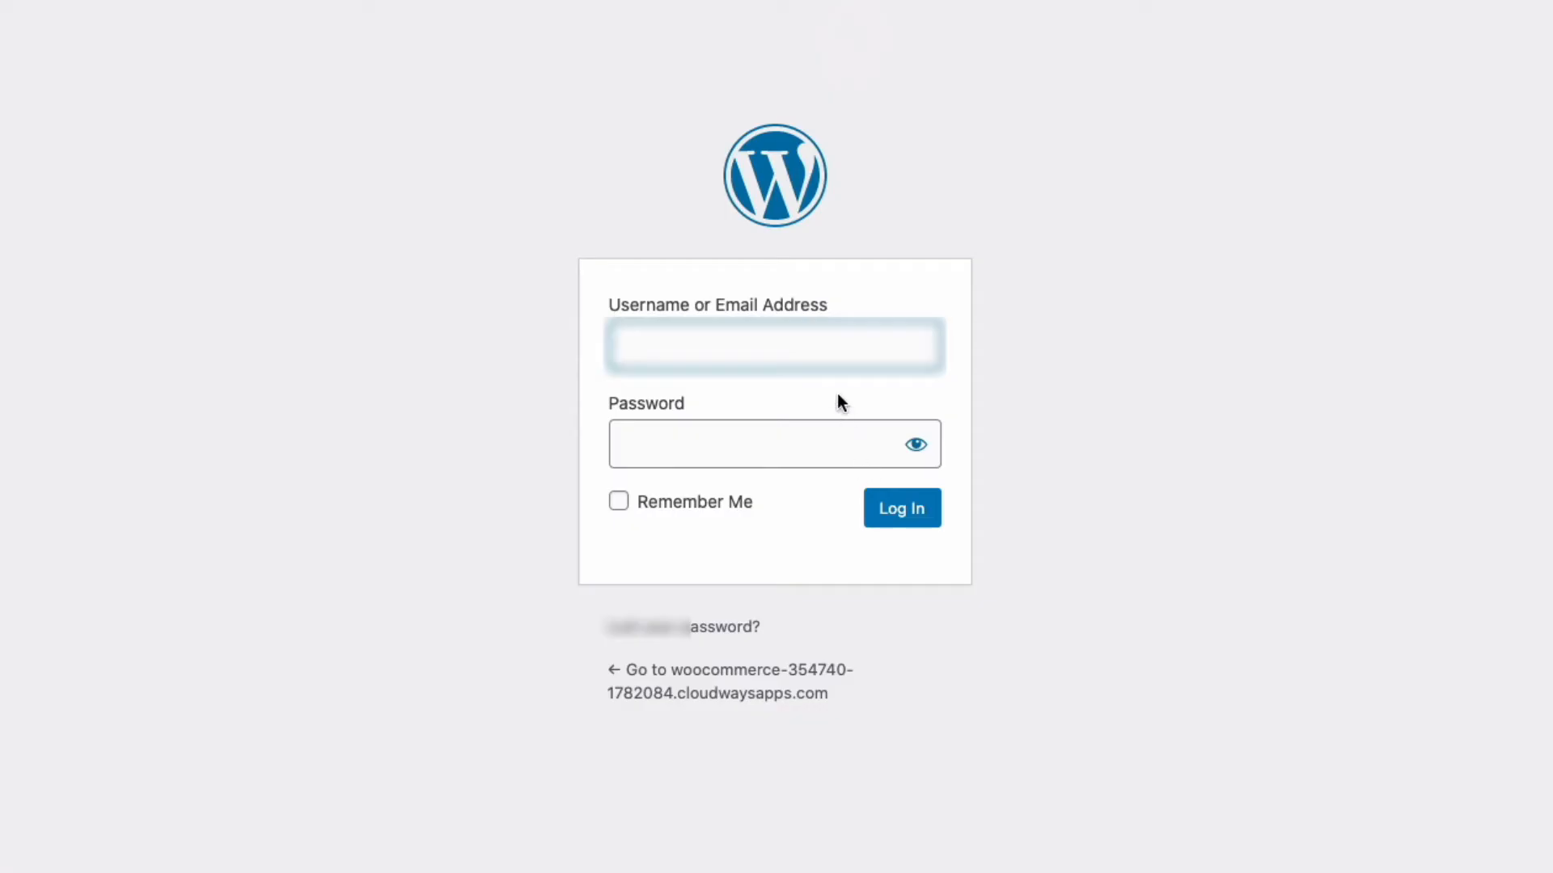
- Log in to the WordPress admin with the copied admin username and password
text([blurred])
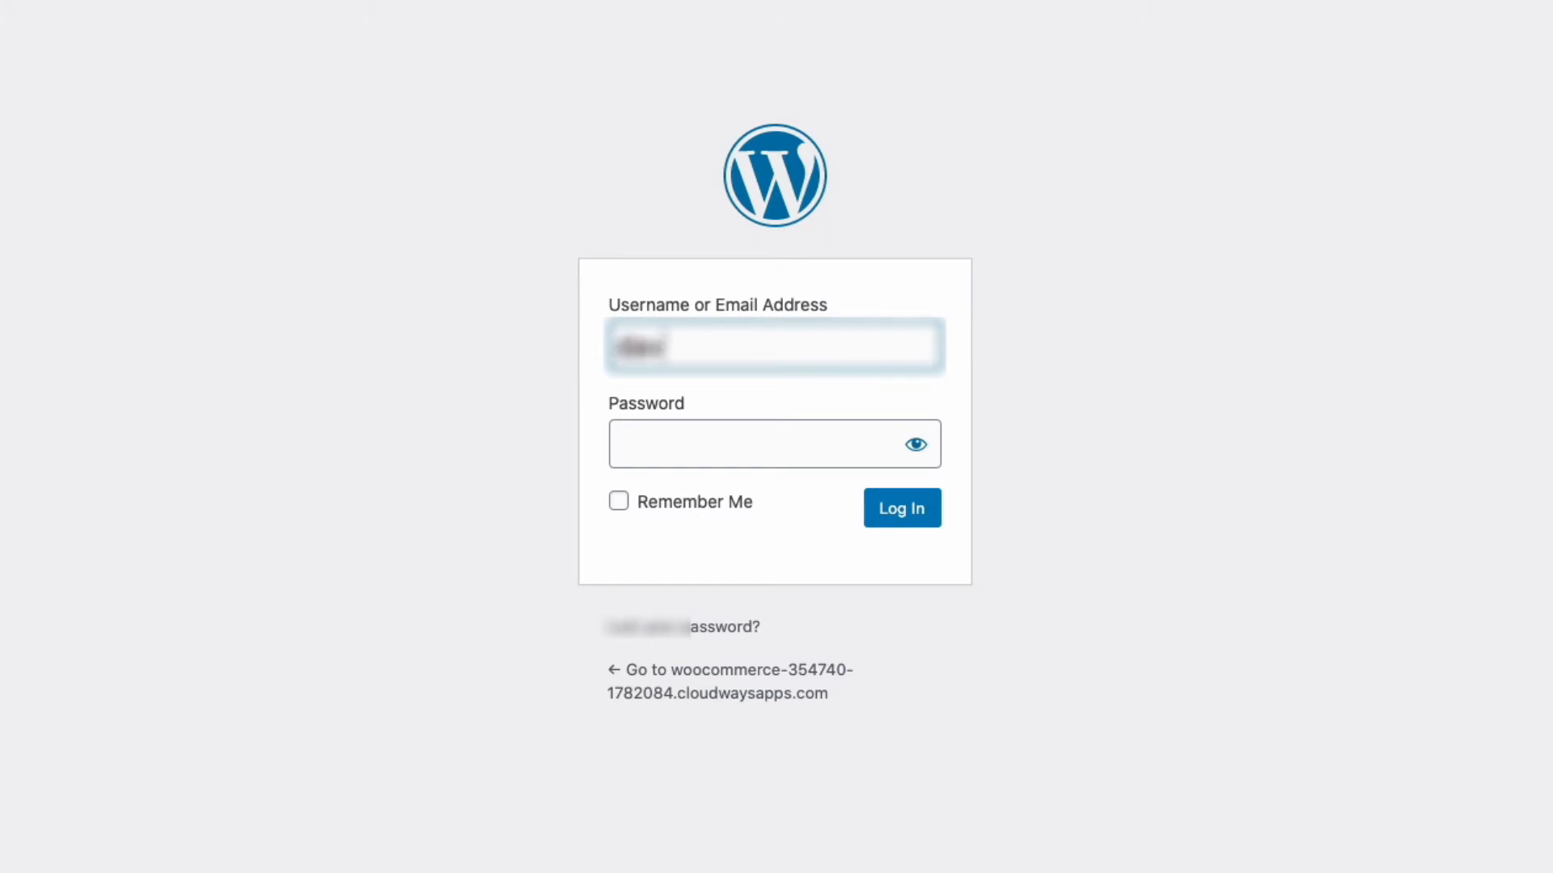
text(ia.com)
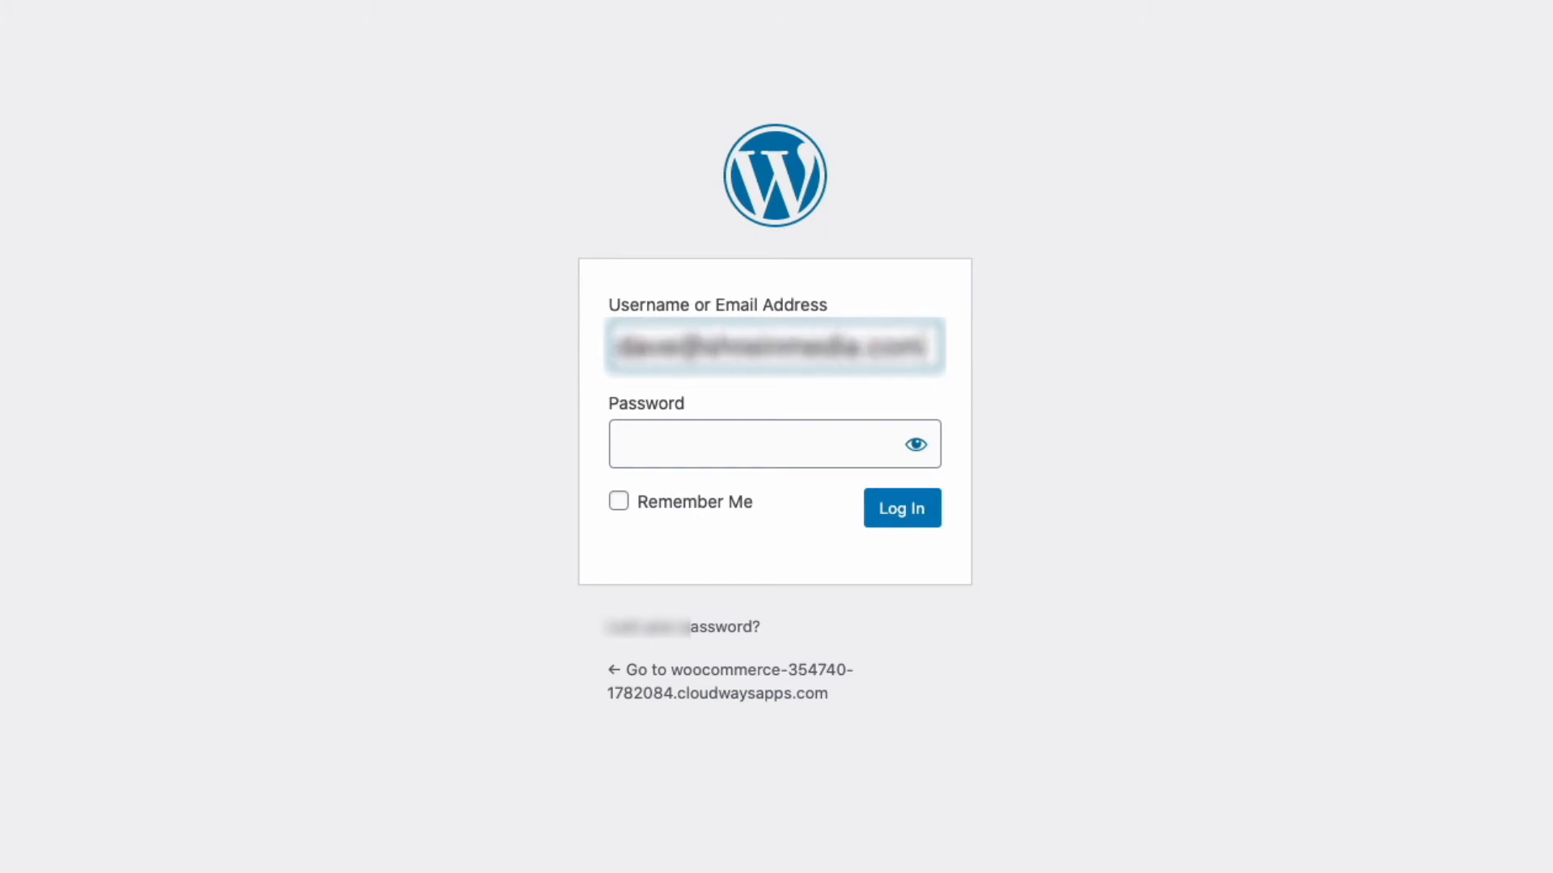
key(Tab)
key(super+v)
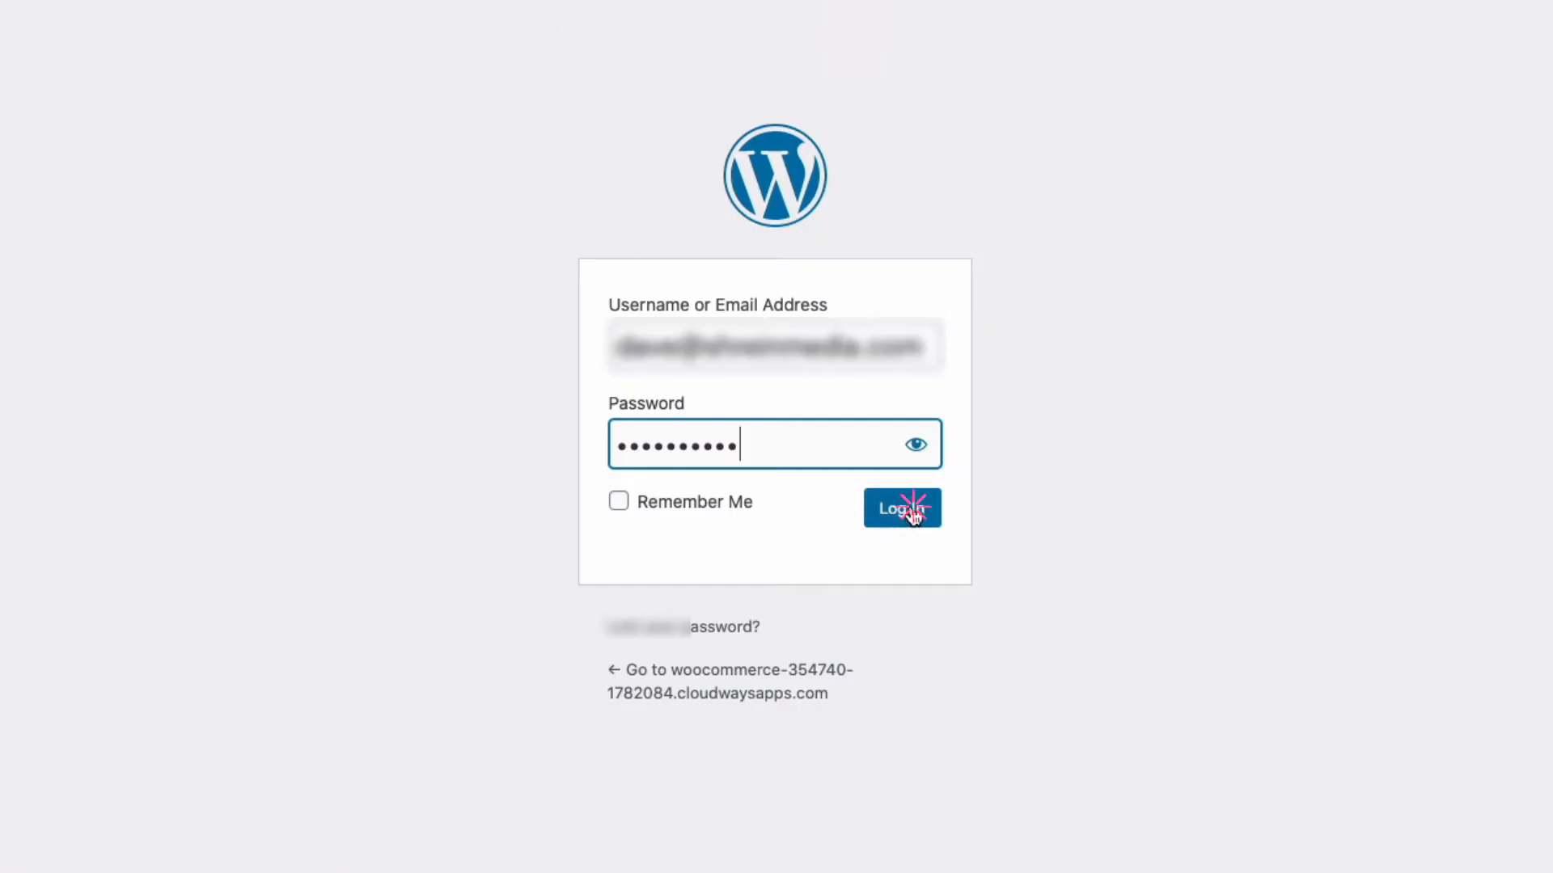
click(910, 510)
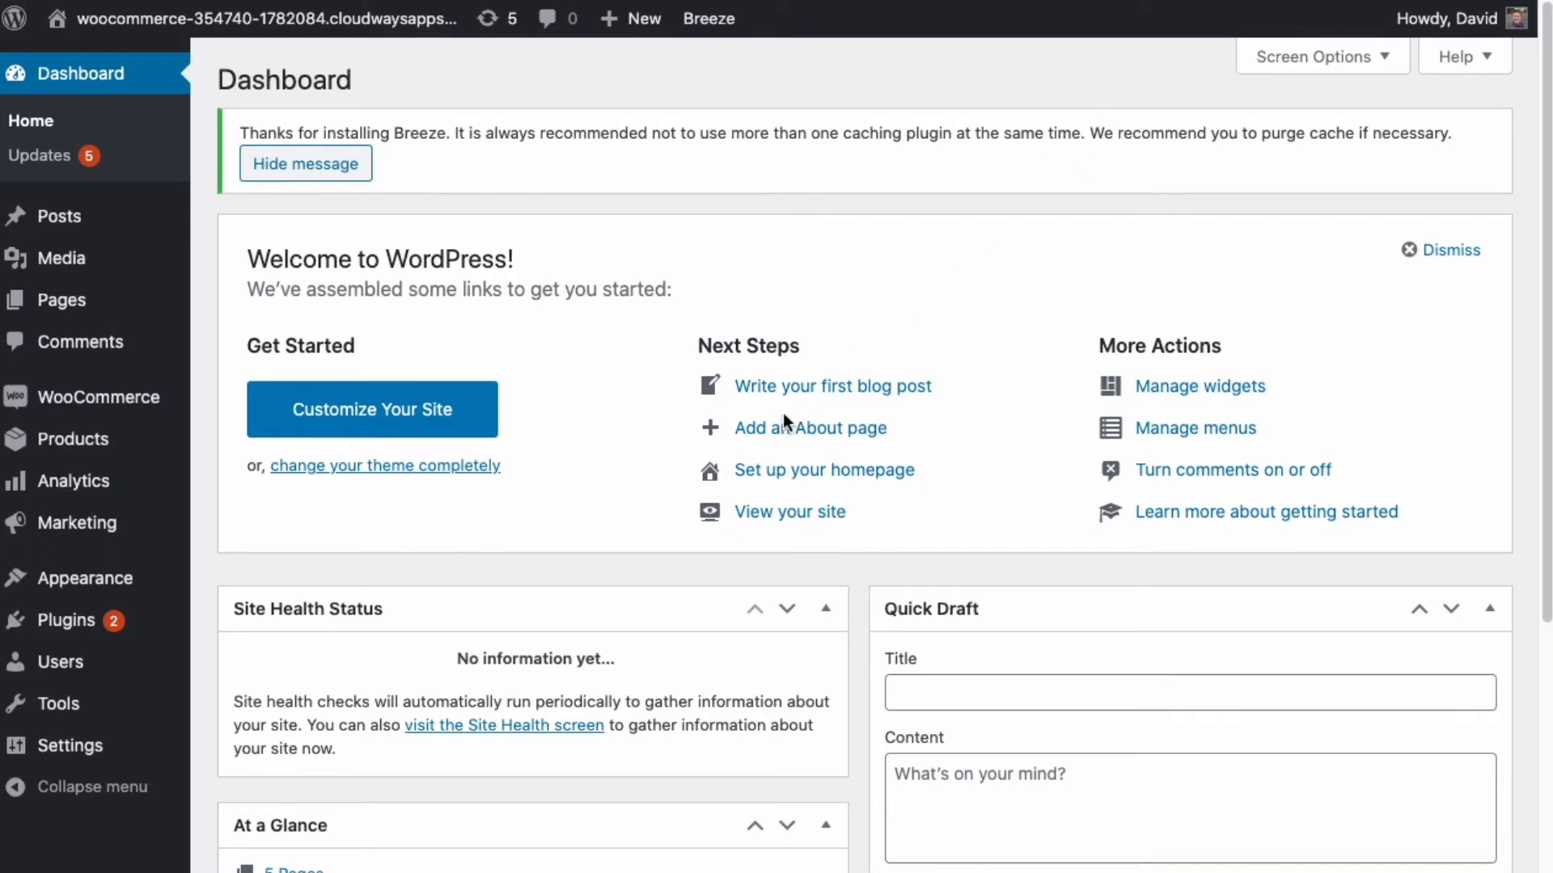
- Set the site title to 'The Blocks Agency Demo Site' and tagline to 'Practicing Wordpress and Elementor Magic'
mouse_move(130, 748)
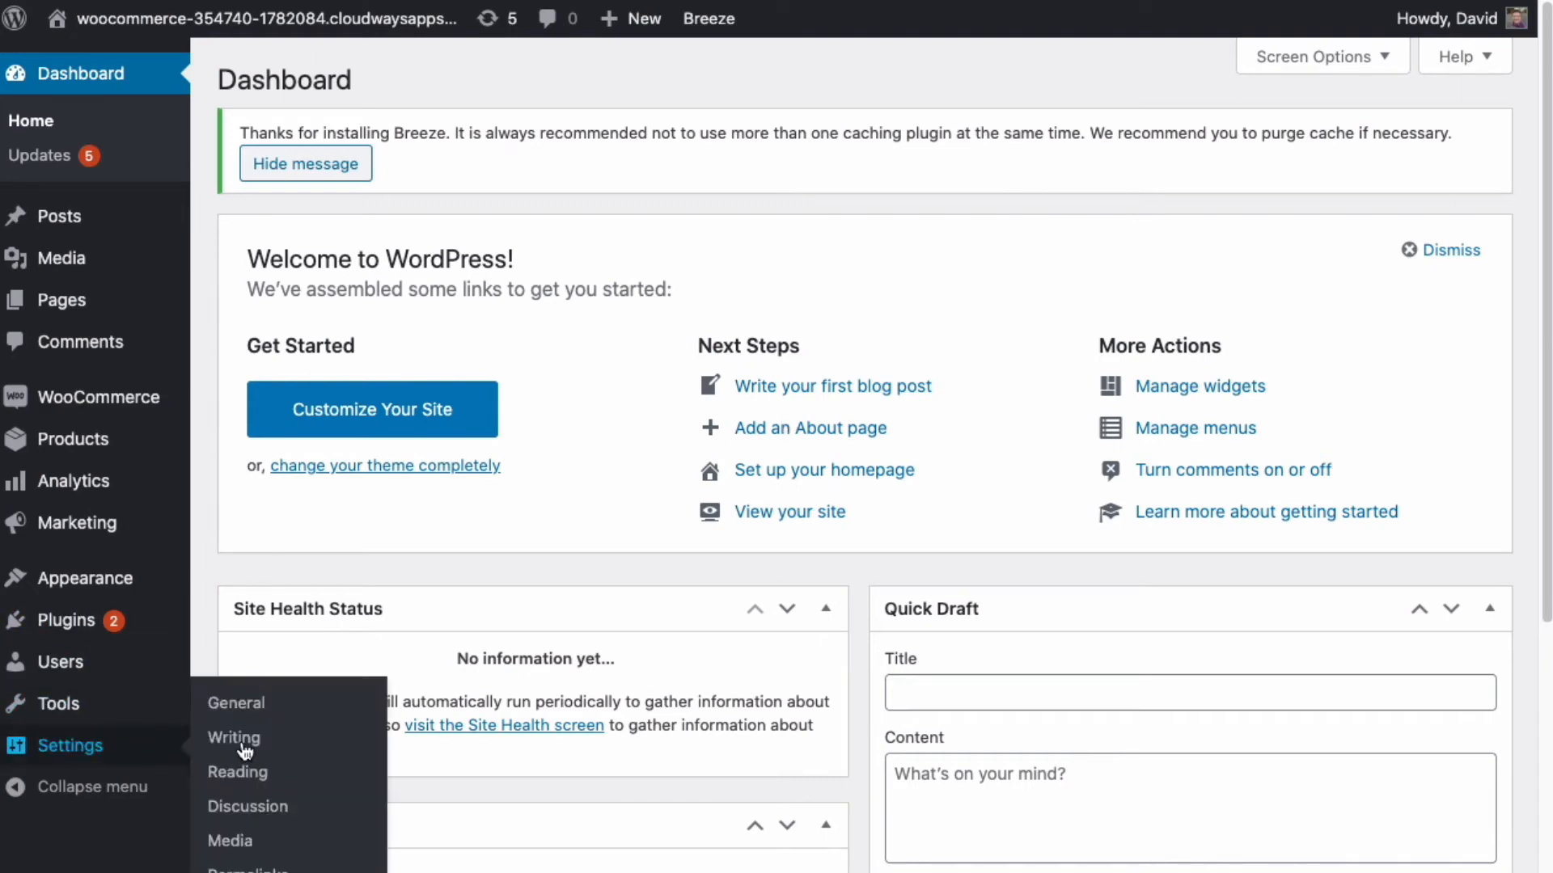
click(223, 703)
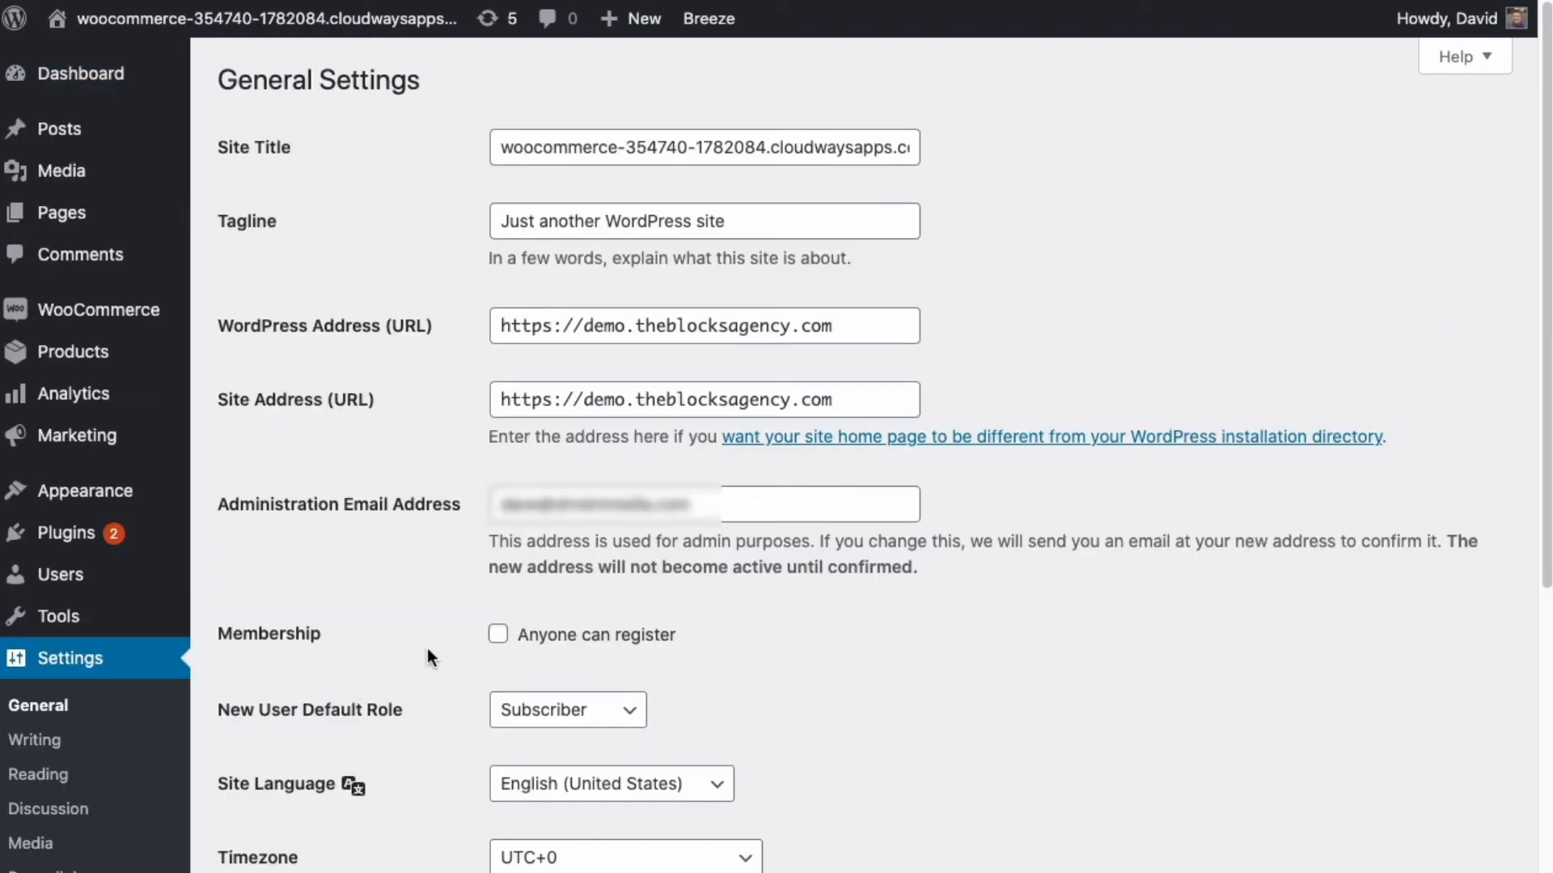
click(625, 148)
key(super+a)
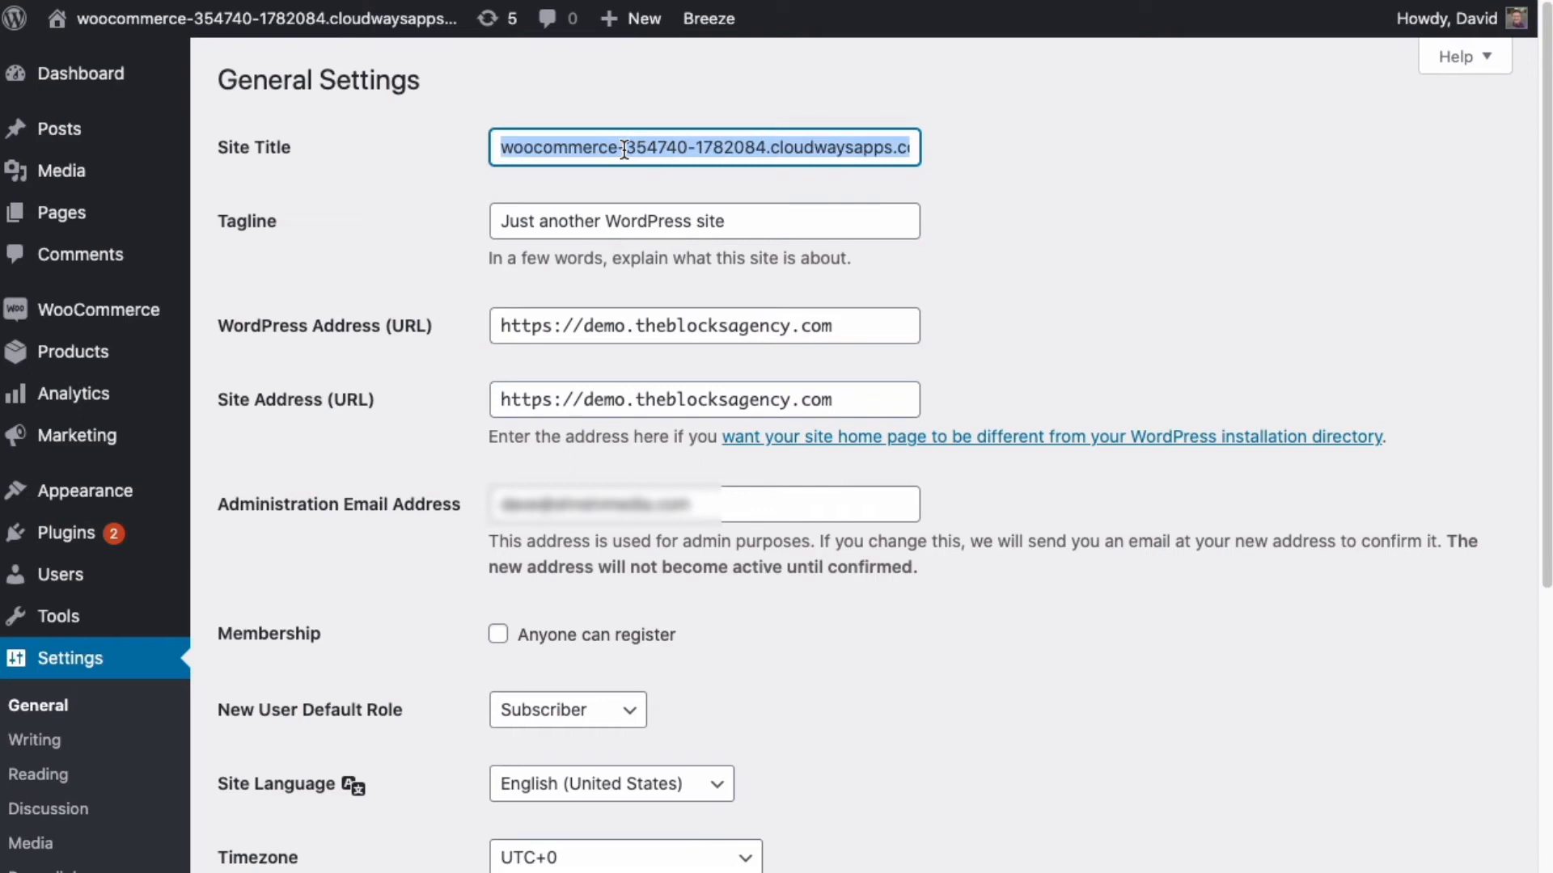
text(The Blocks A)
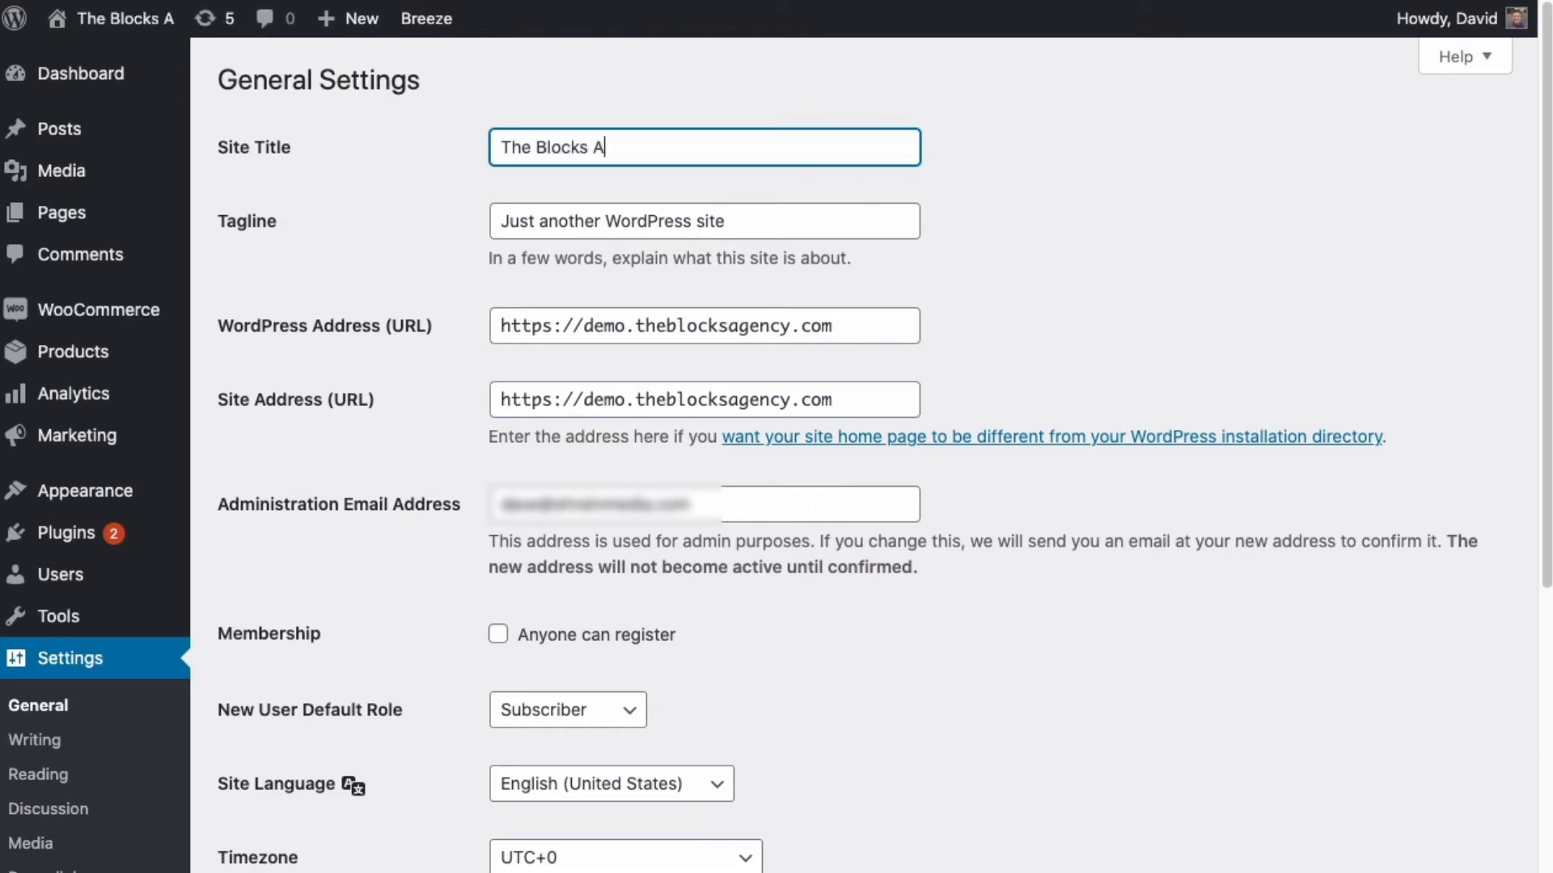
text(gency Demo Site)
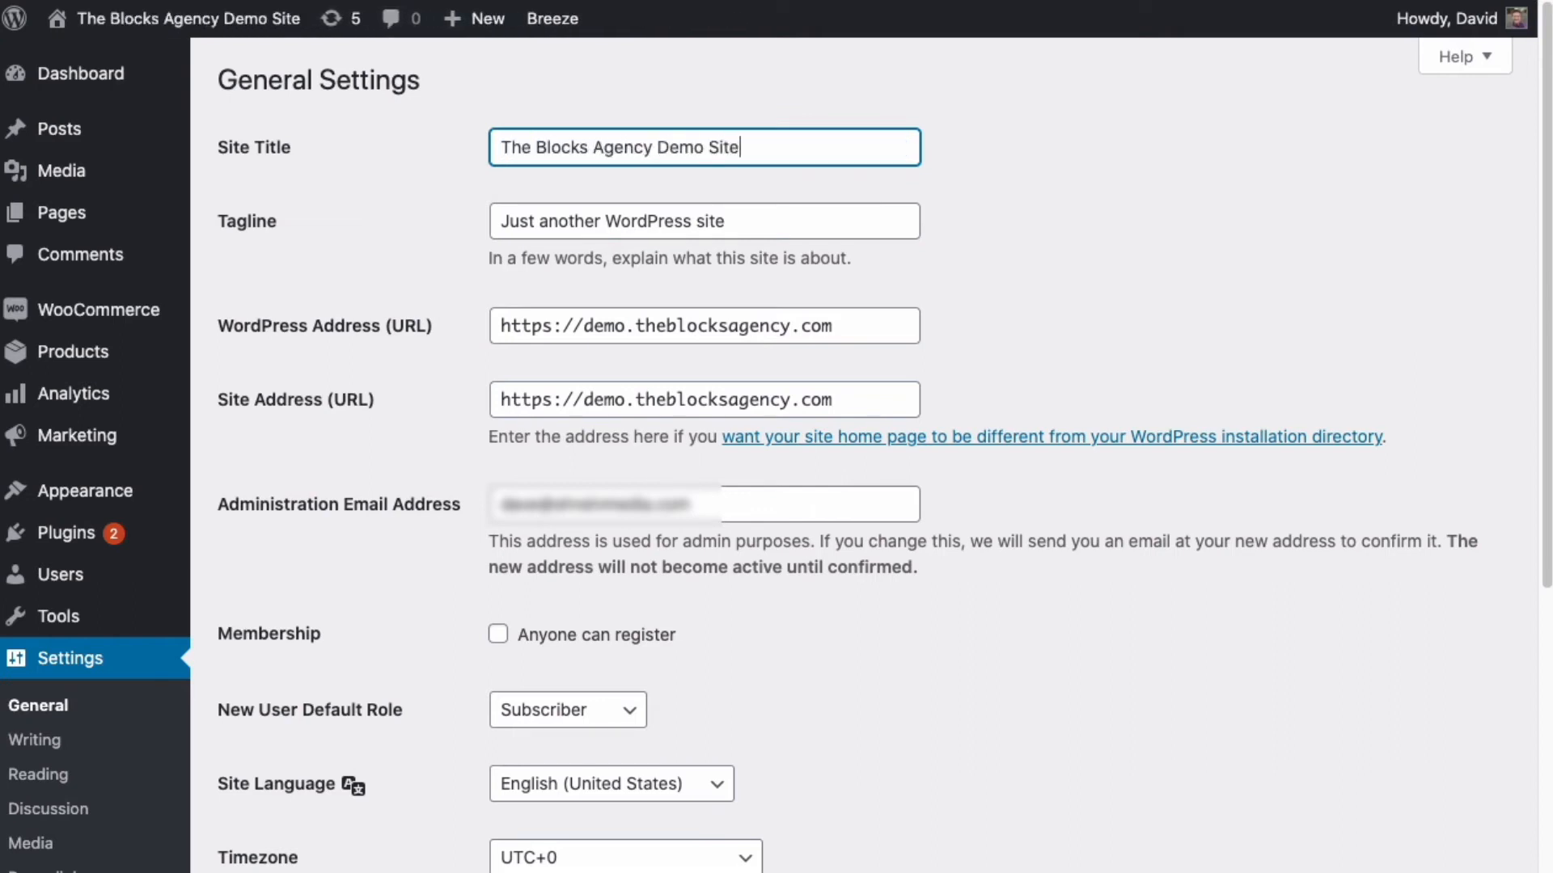
key(Tab)
text(Prac)
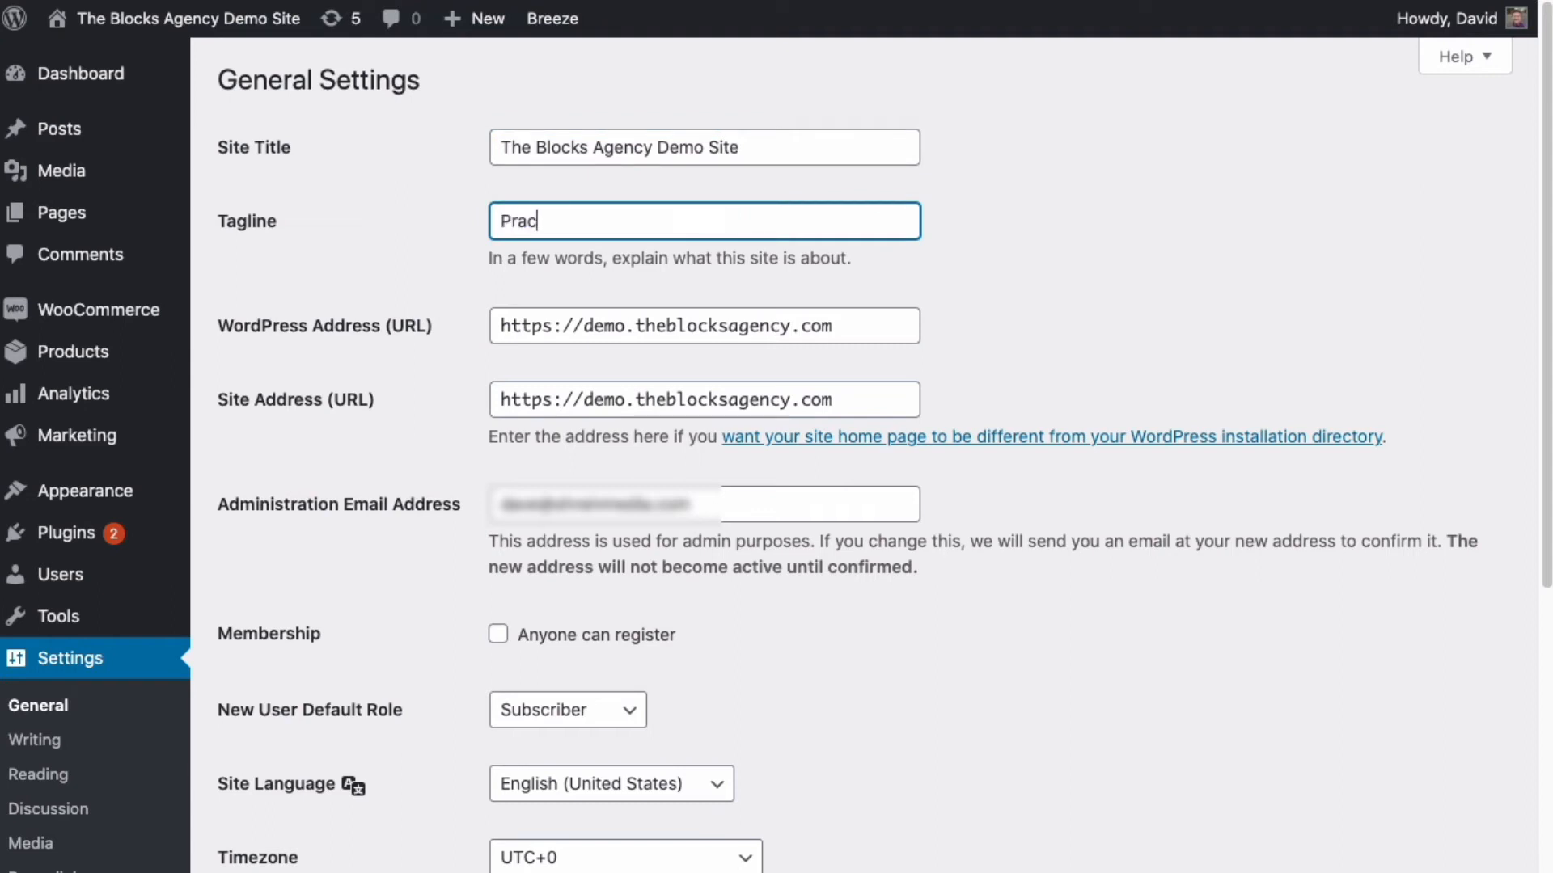
text(ting Wordp)
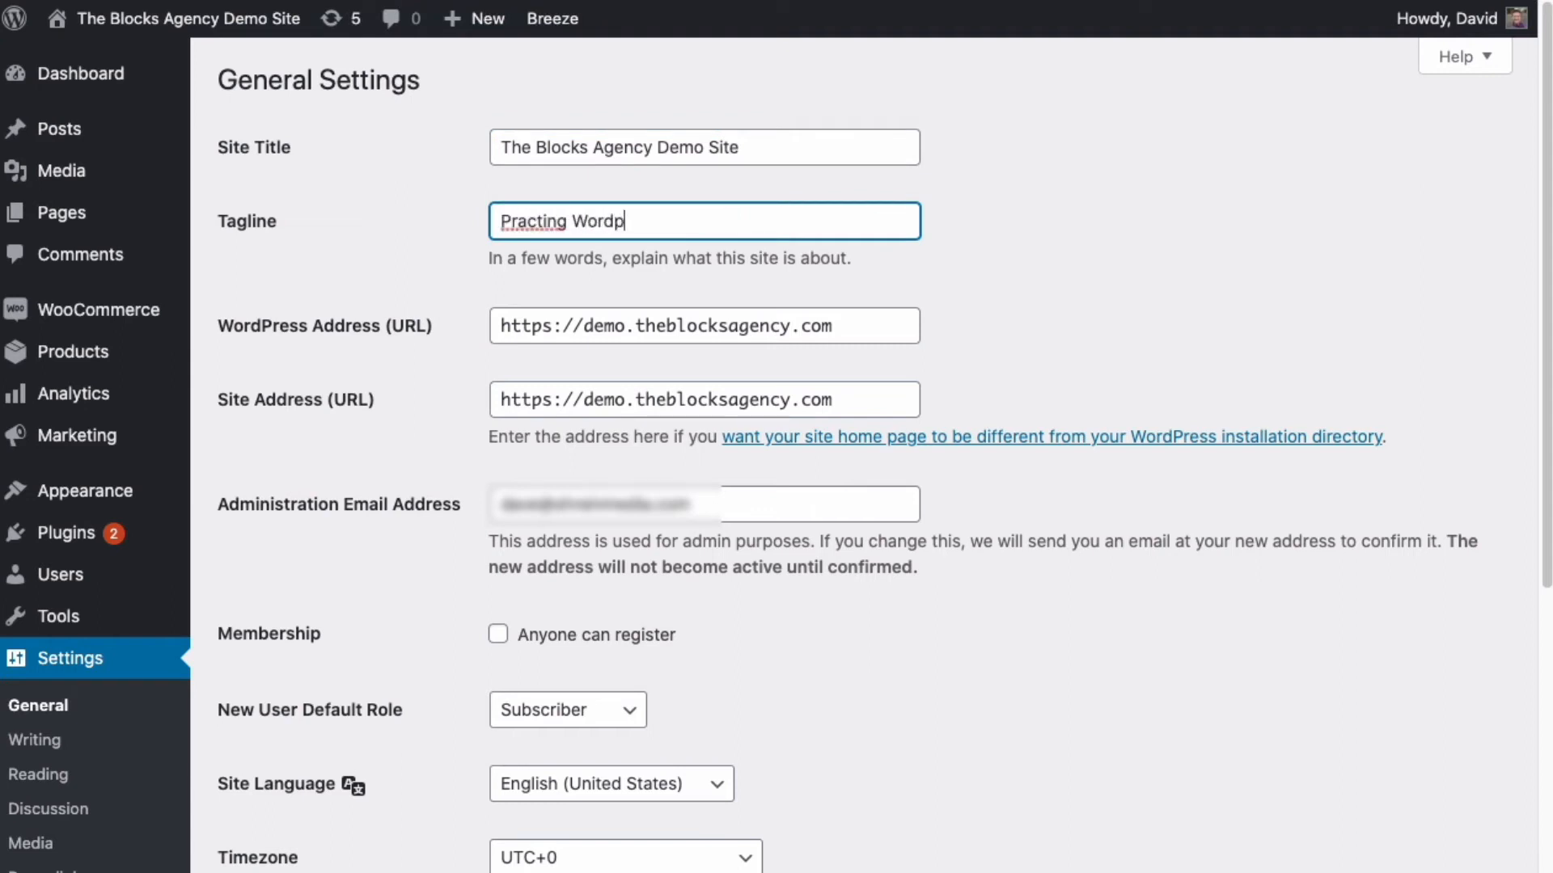
text(ress and Elementor Magic)
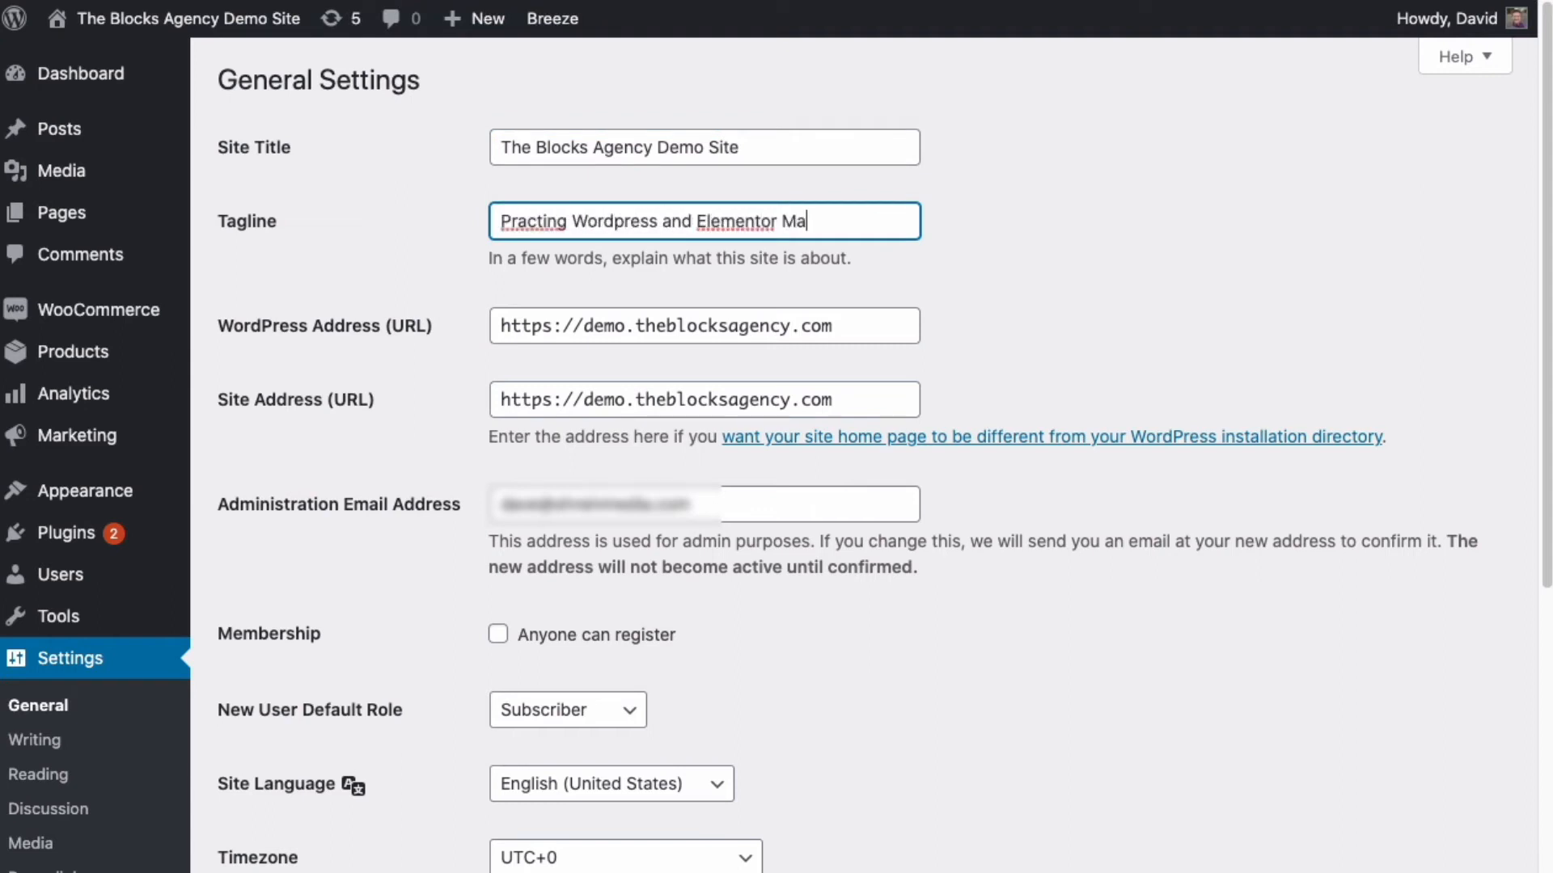
right_click(537, 219)
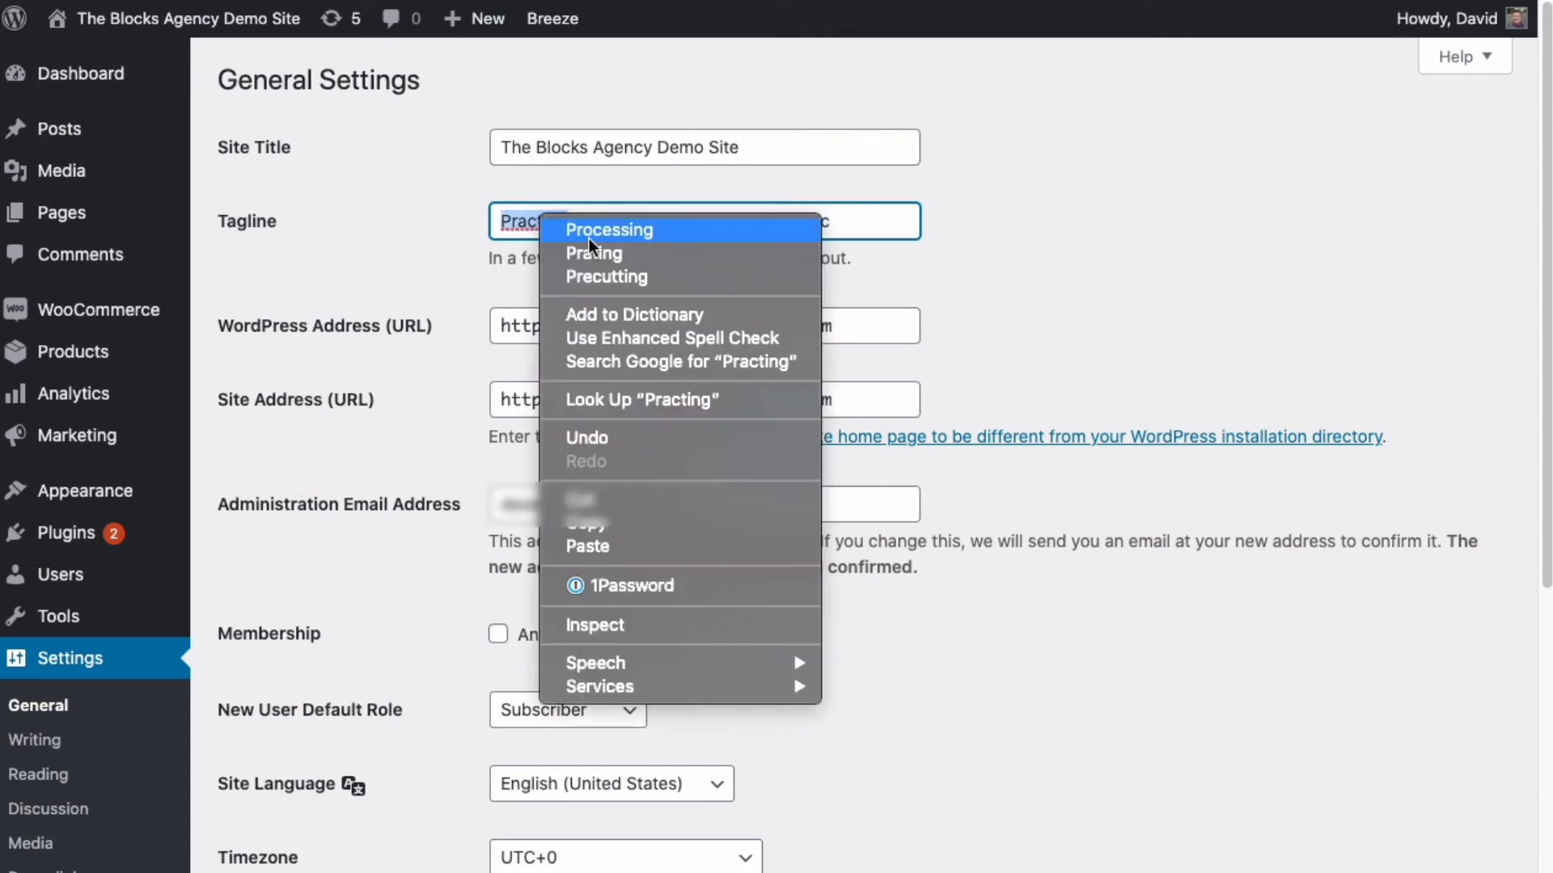
click(482, 236)
double_click(523, 214)
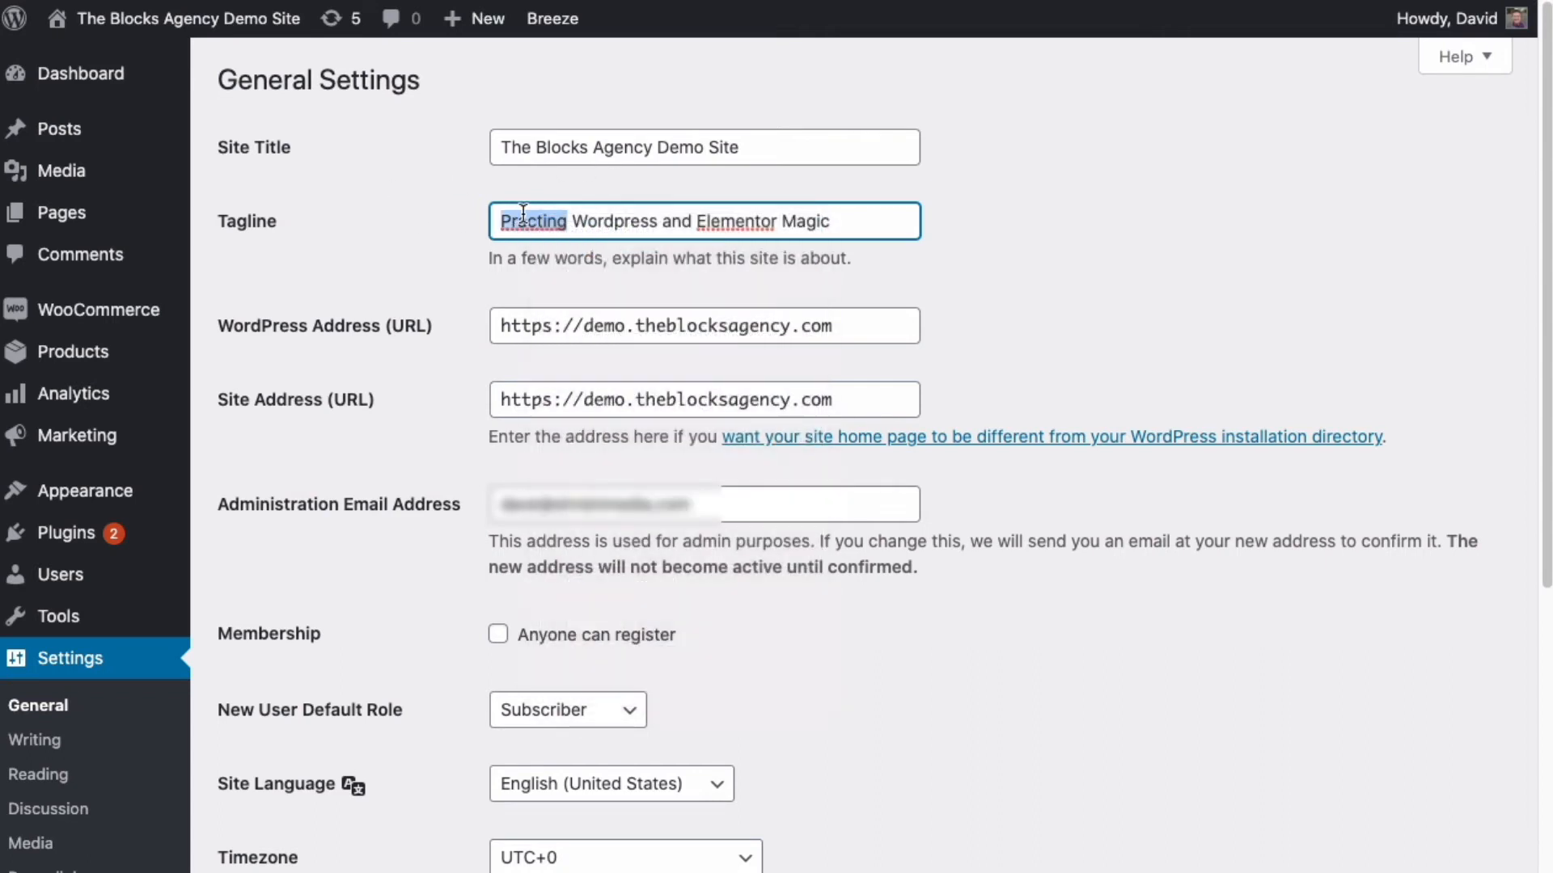
text(Practicing)
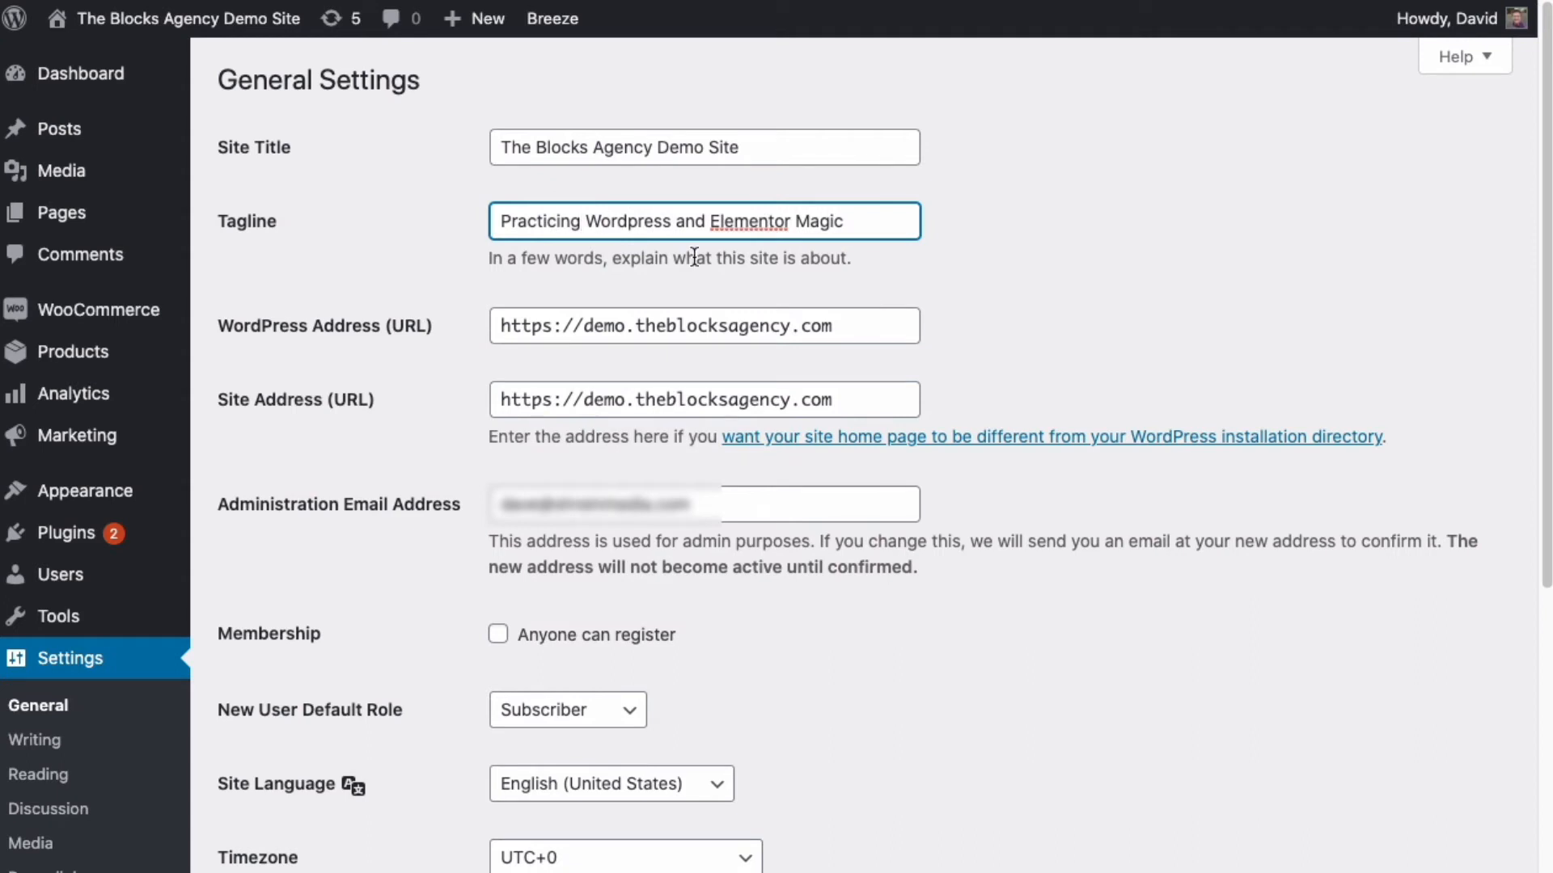
- Keep Phoenix as timezone and Monday as week start, then save the general settings
click(620, 326)
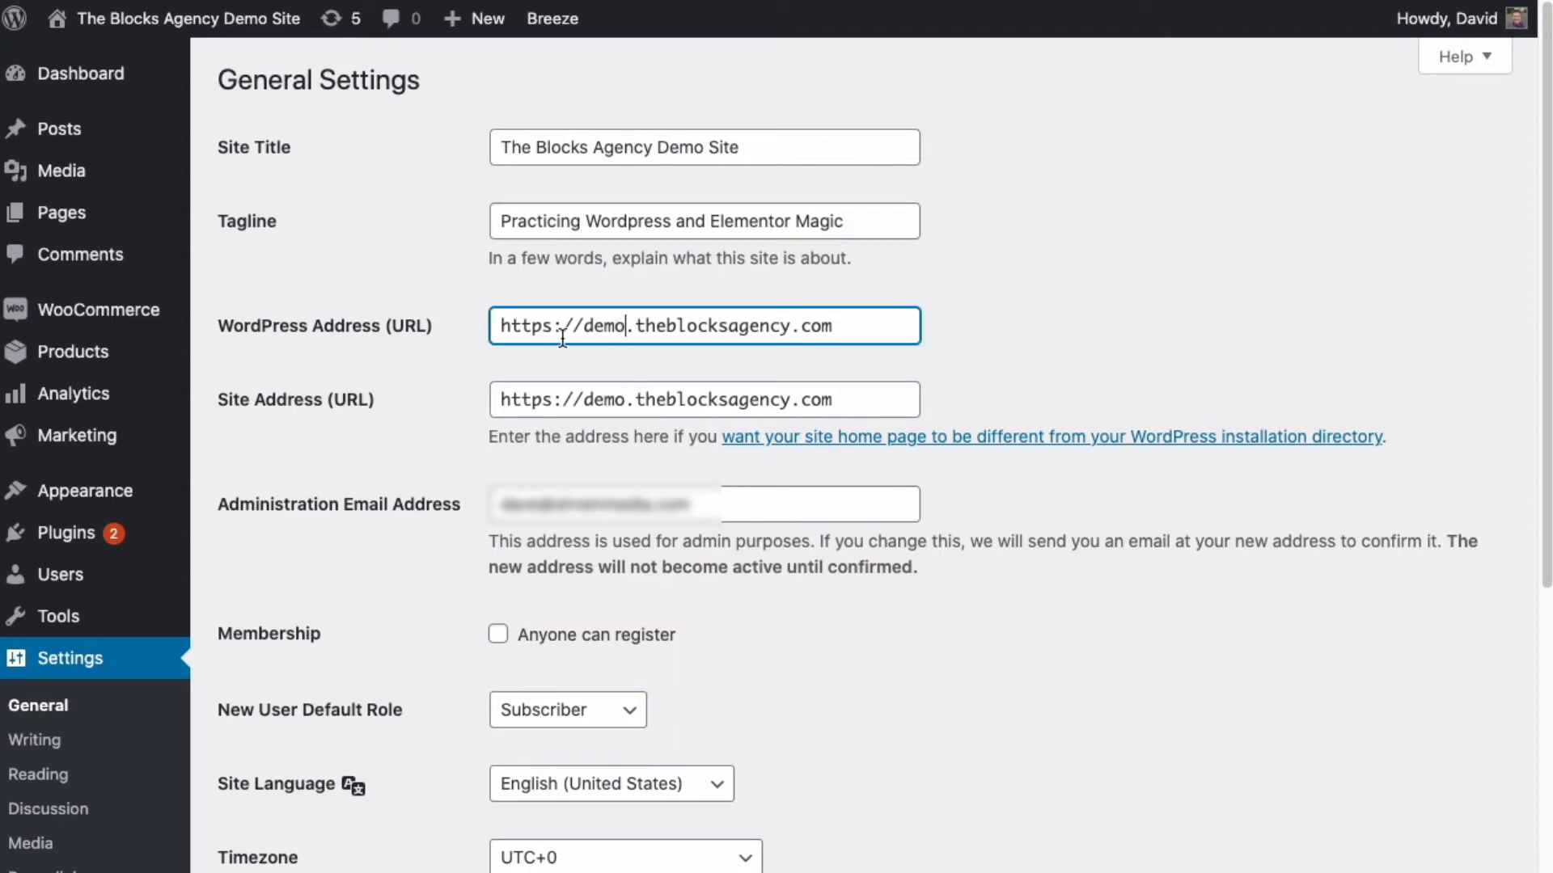
click(551, 713)
click(900, 787)
click(651, 857)
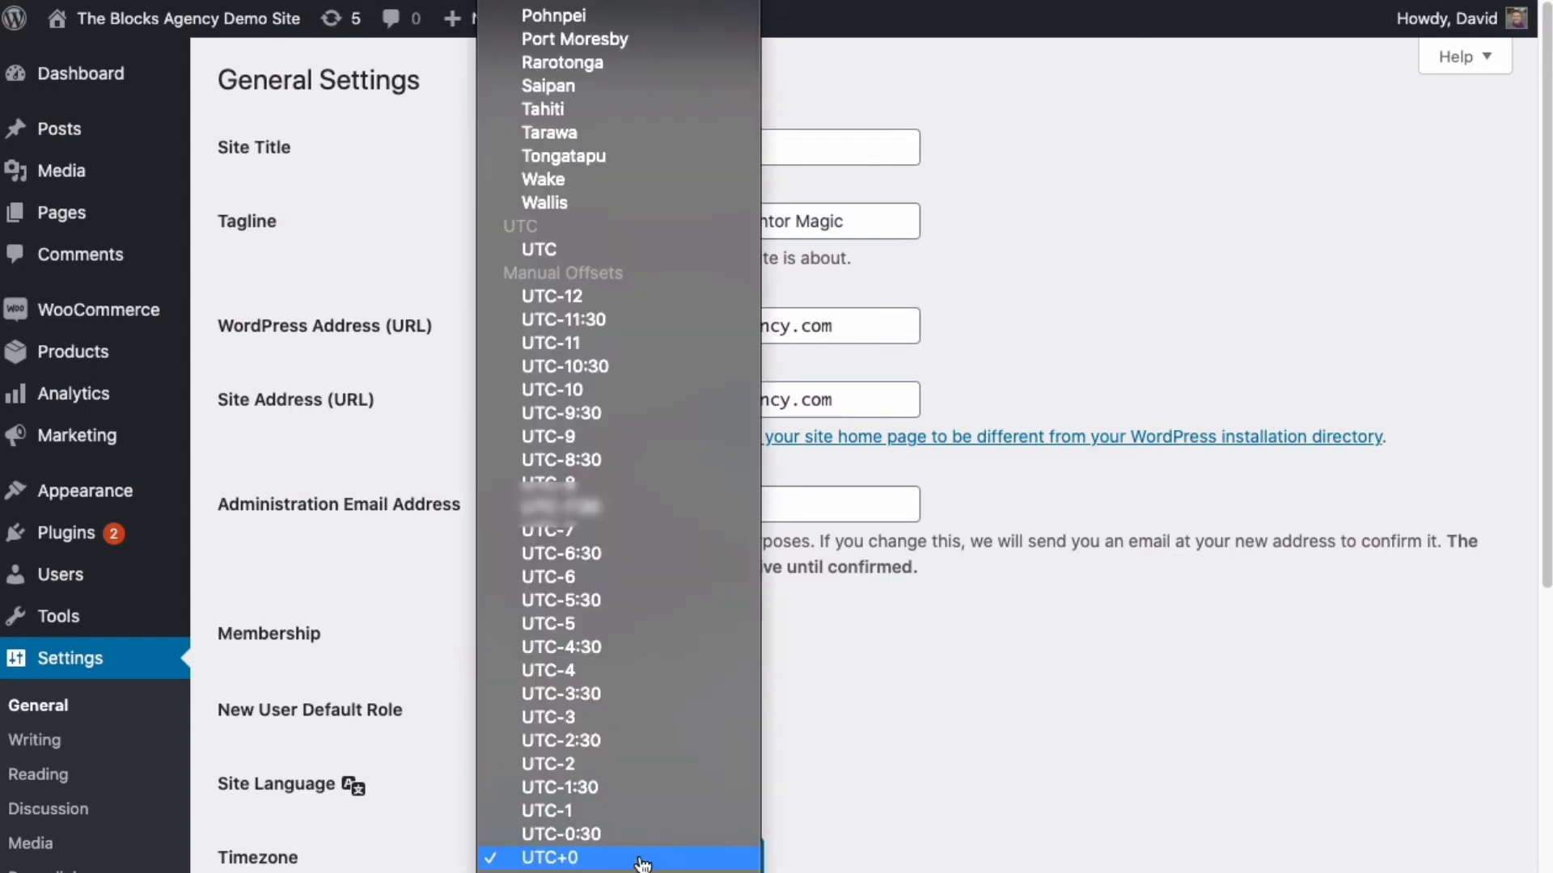
scroll(582, 513, up, 10)
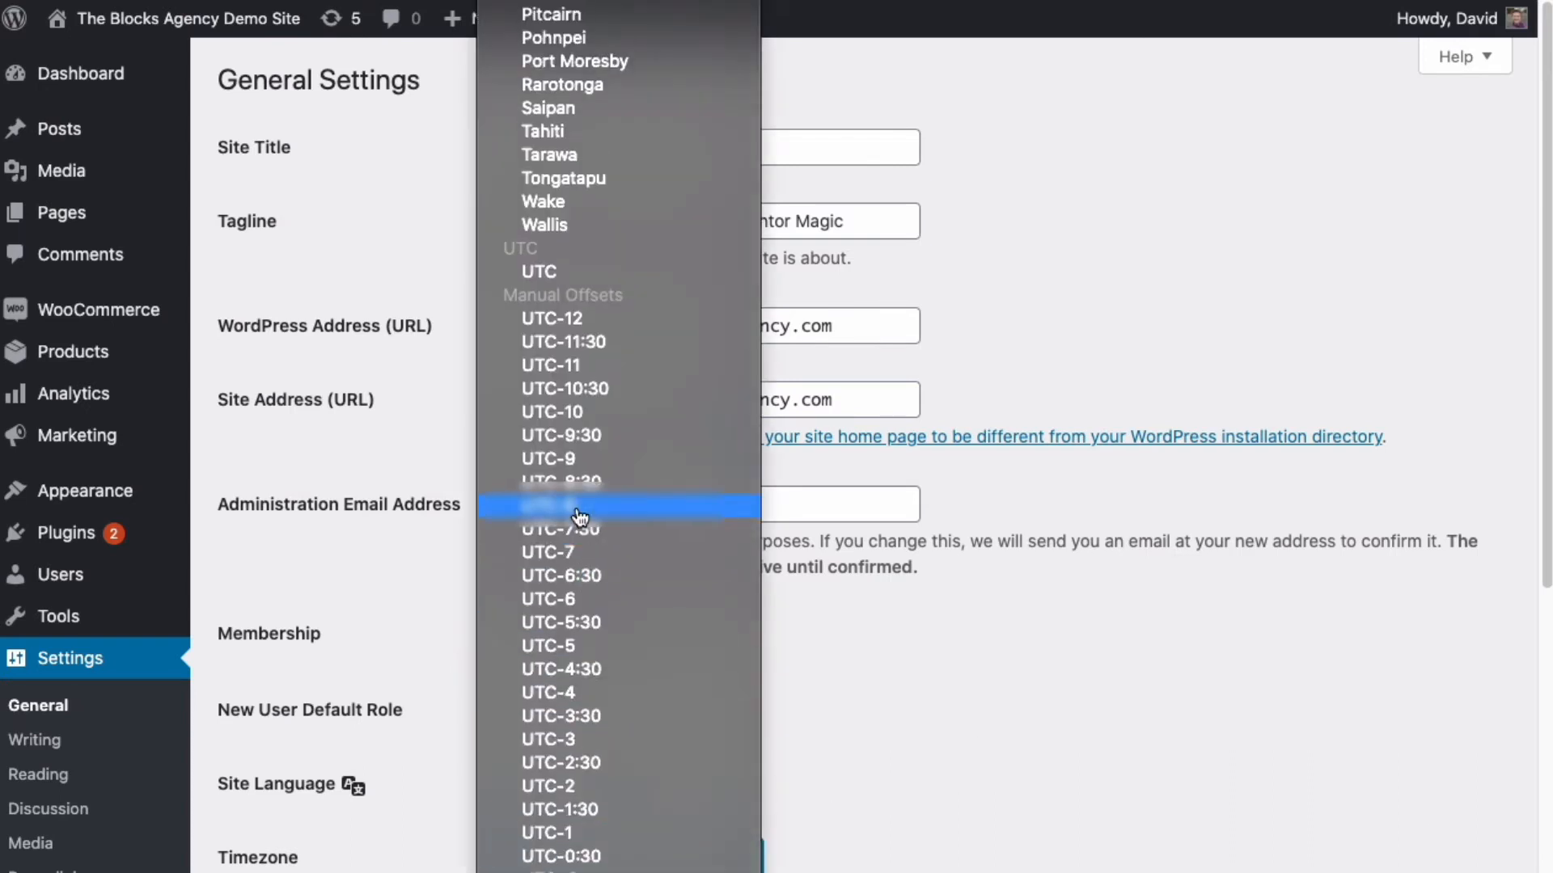
scroll(581, 516, up, 20)
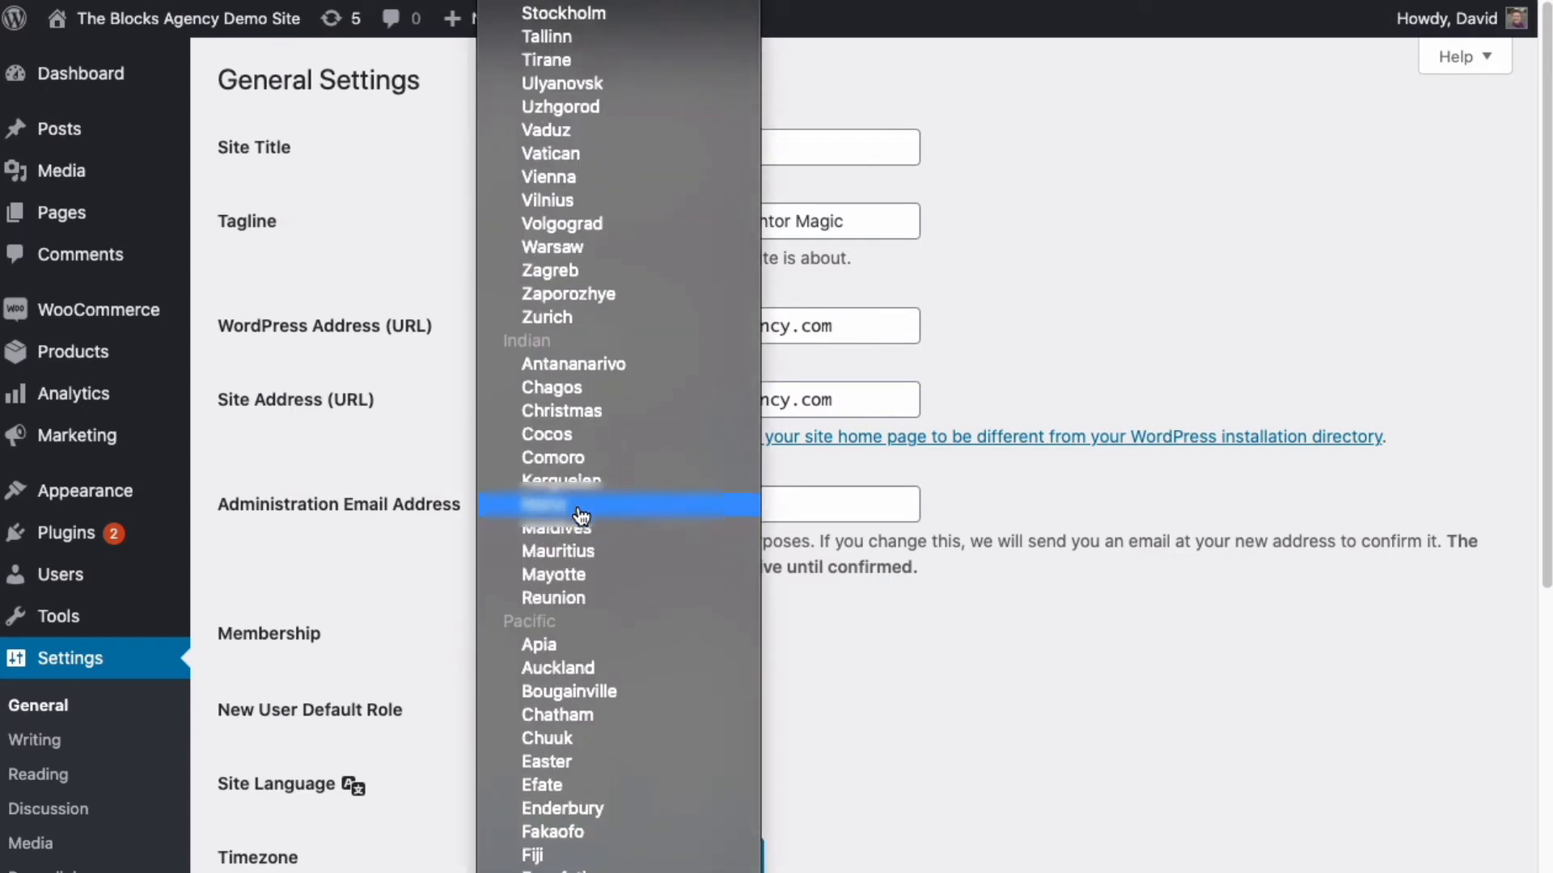
scroll(580, 516, up, 20)
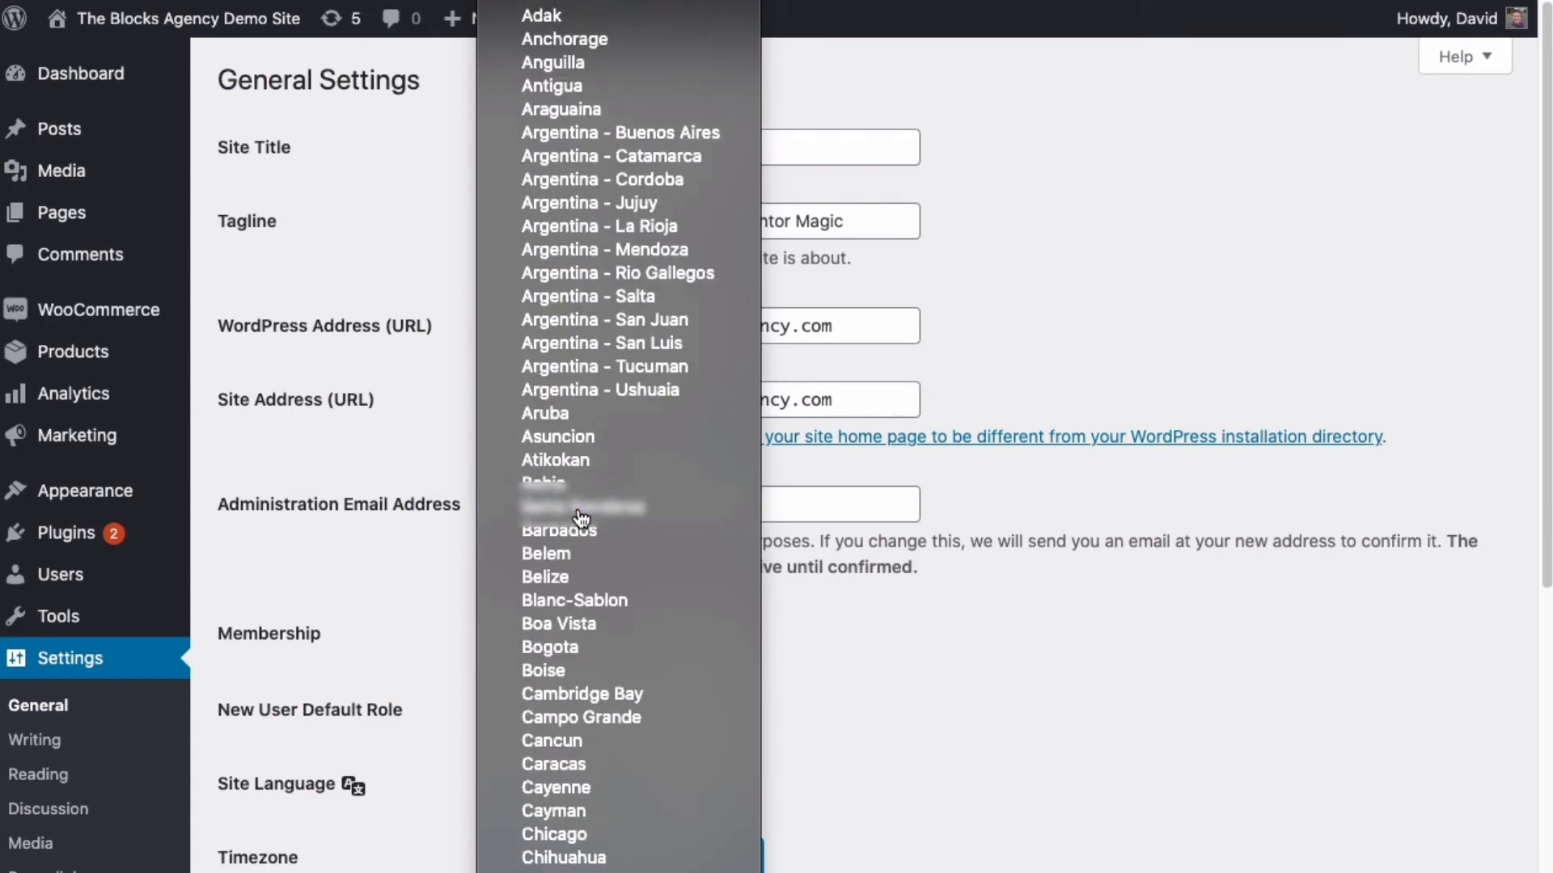
scroll(581, 516, down, 20)
scroll(581, 516, up, 20)
scroll(580, 516, down, 15)
key(Escape)
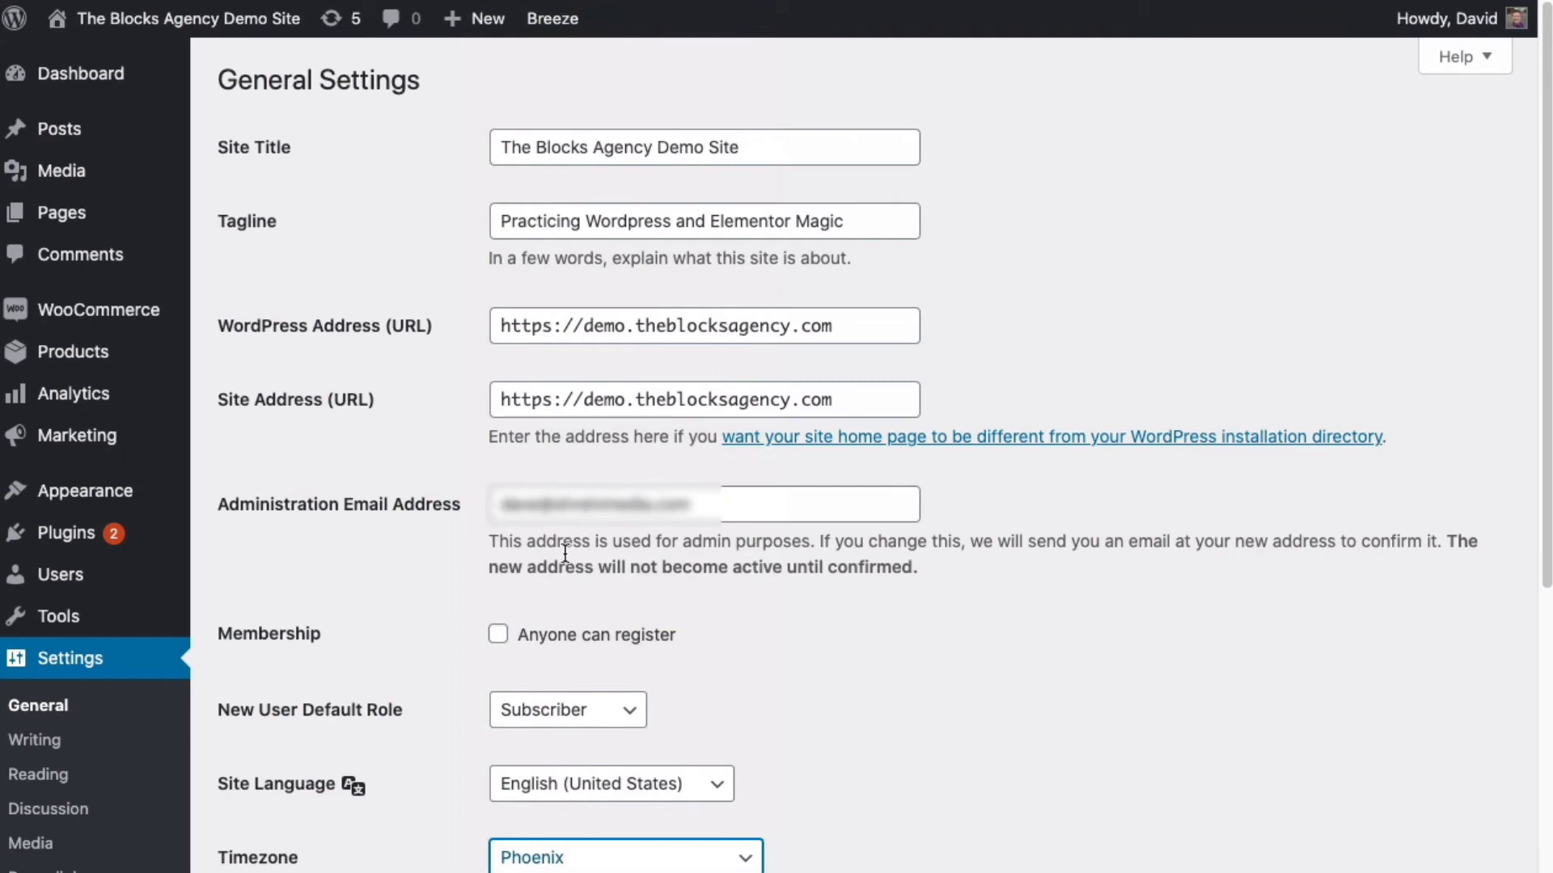
scroll(583, 566, down, 10)
click(562, 810)
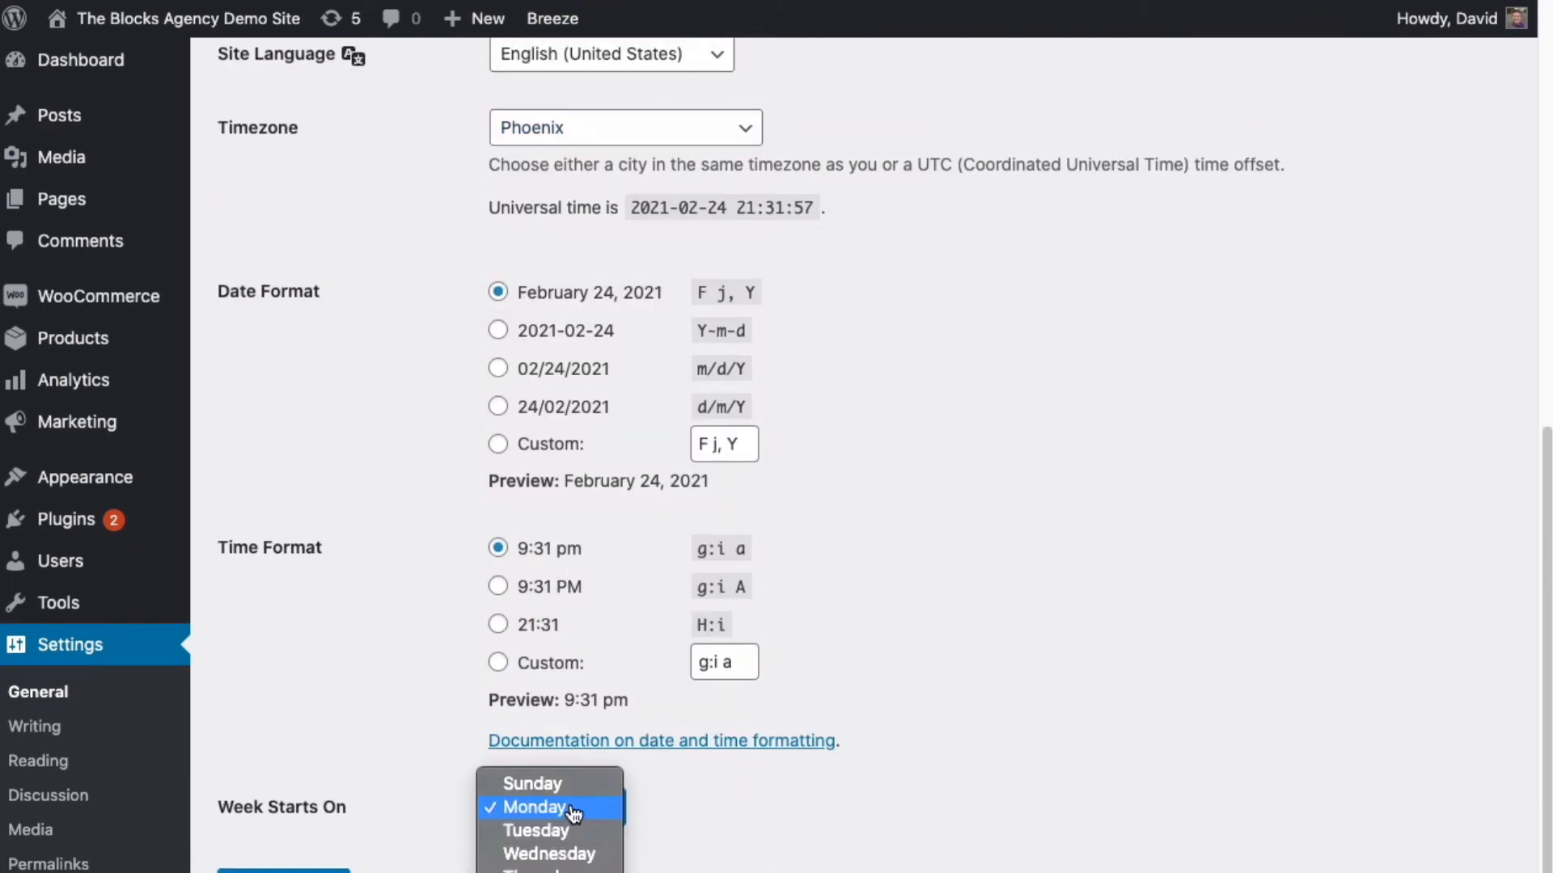
key(Escape)
scroll(315, 837, down, 1)
click(315, 837)
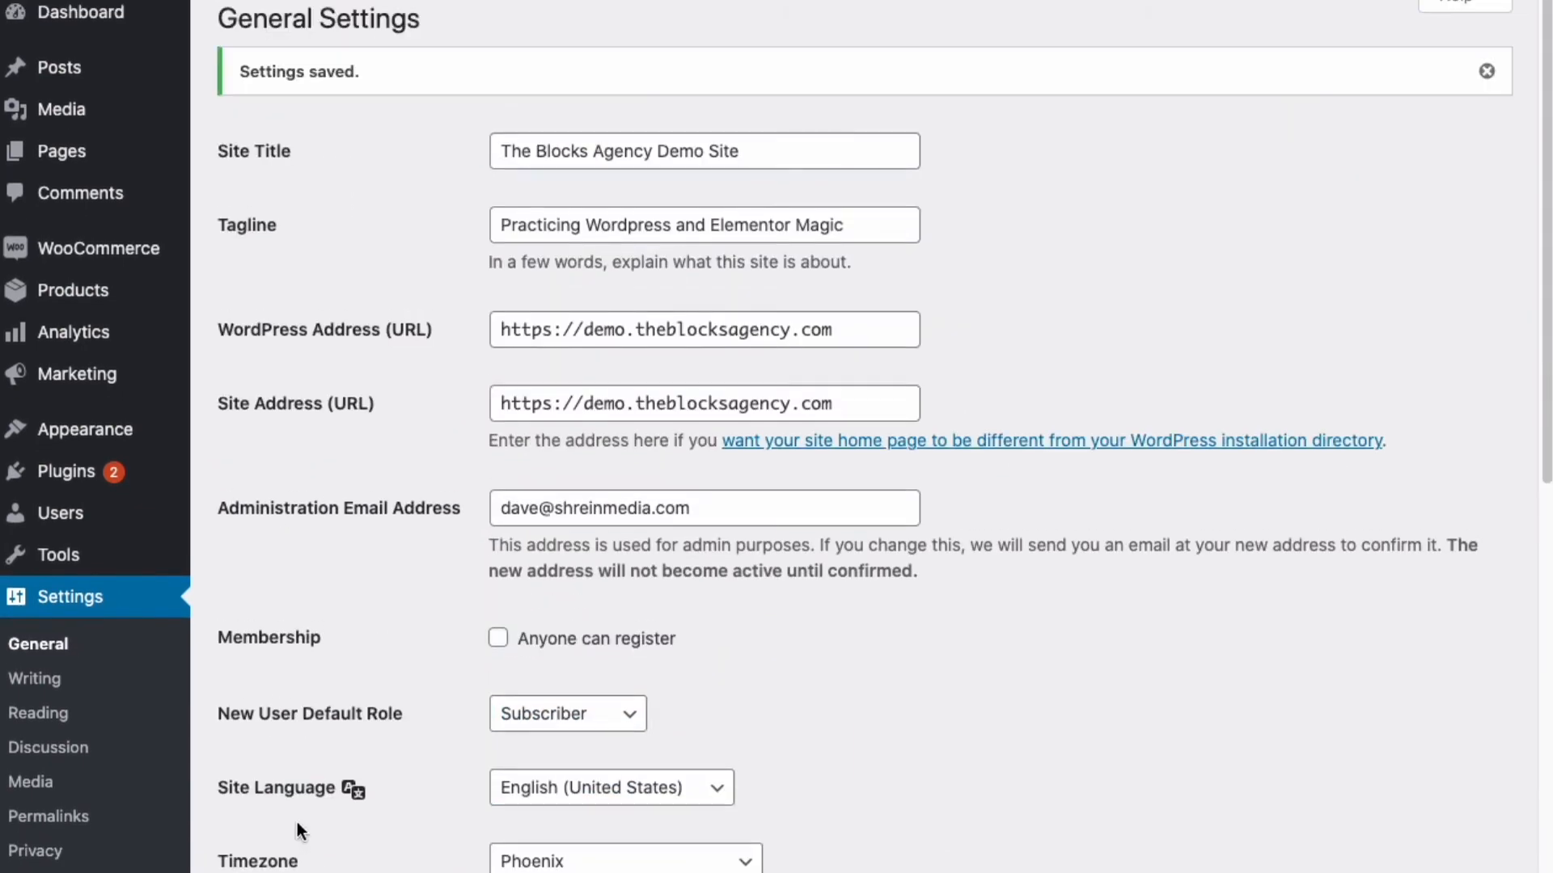
- Switch the permalink structure to Post name and save it
click(50, 816)
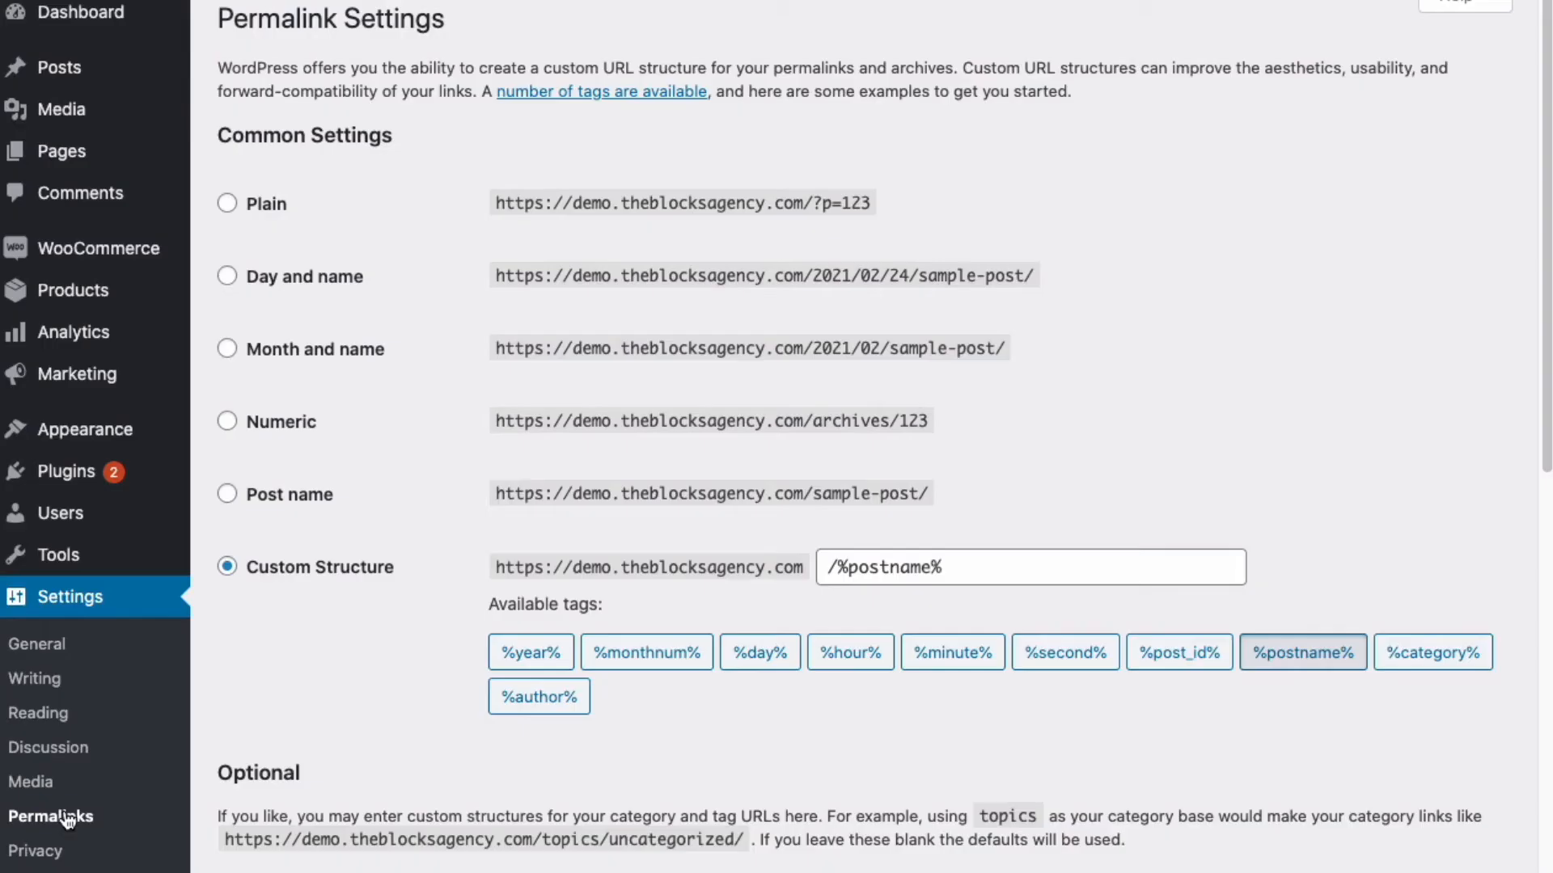
click(228, 494)
scroll(330, 545, down, 1)
scroll(330, 537, down, 15)
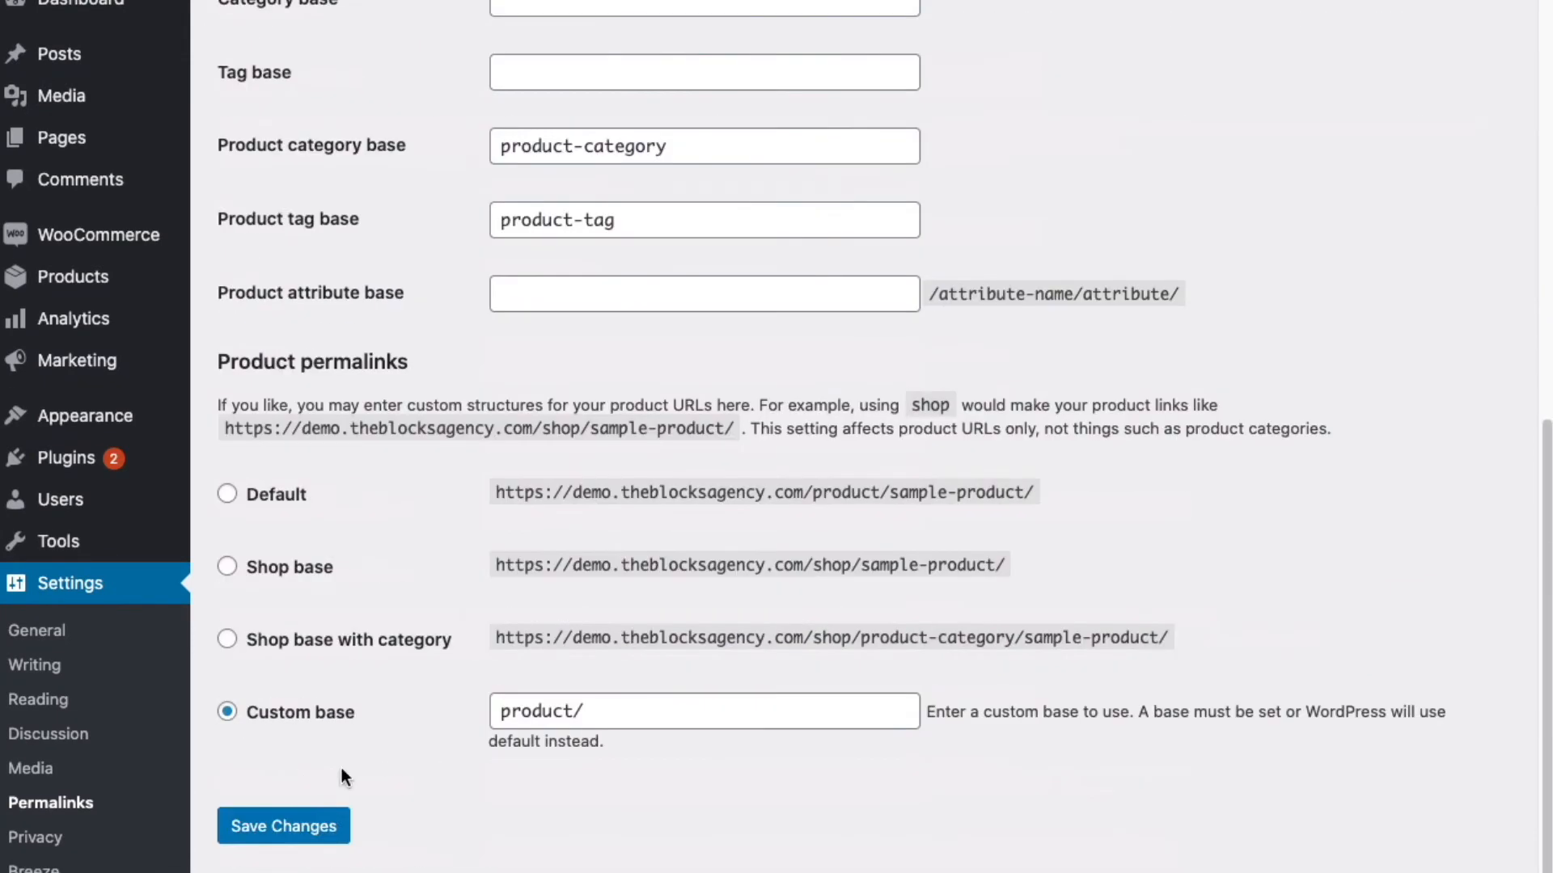
click(305, 832)
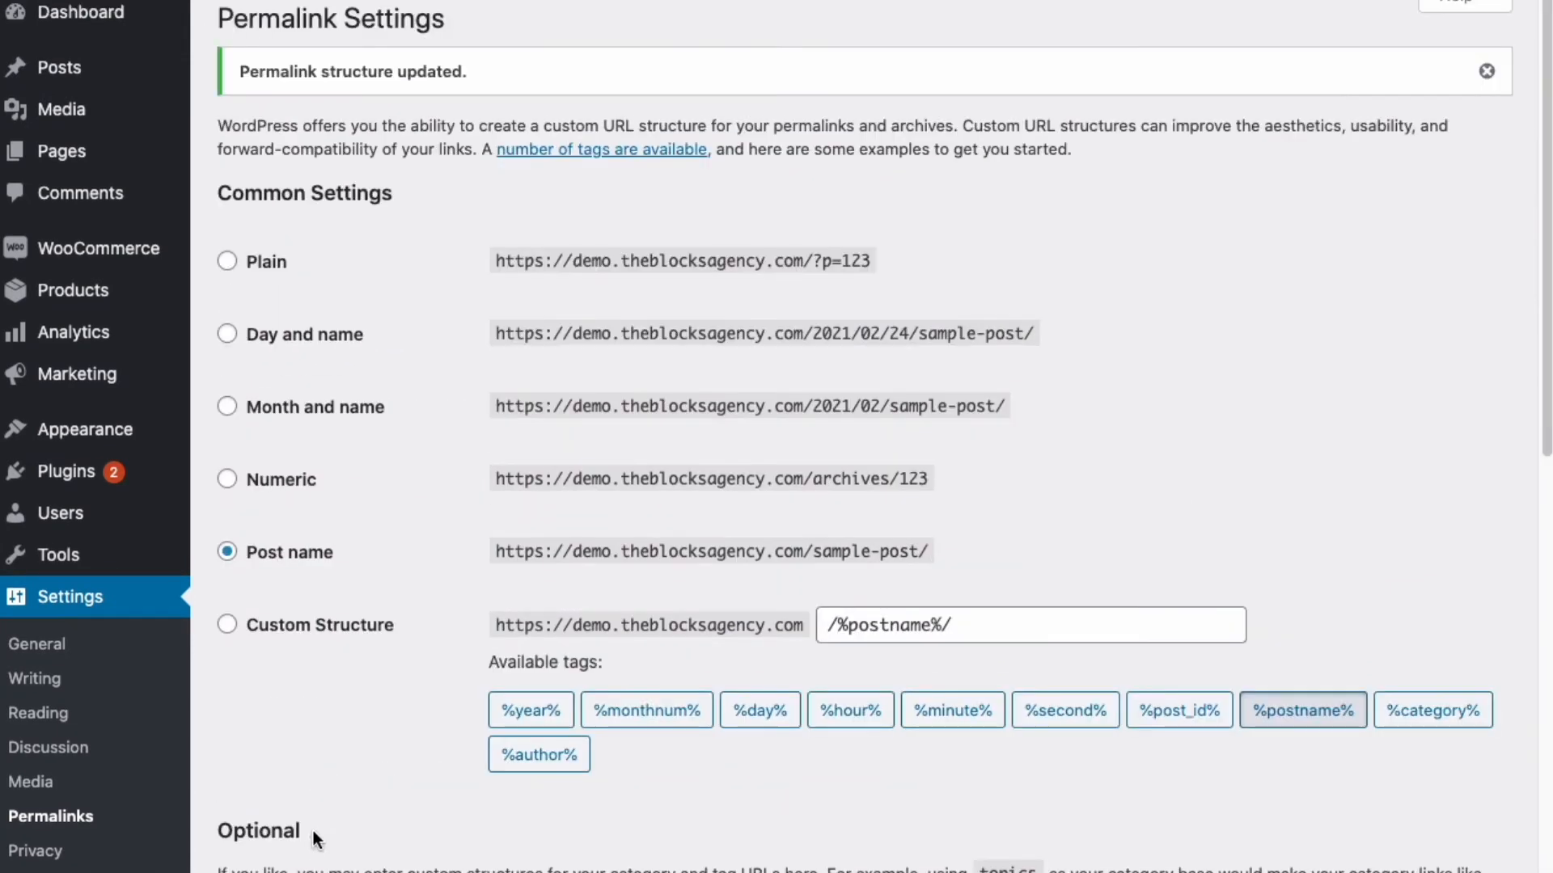
scroll(332, 809, down, 1)
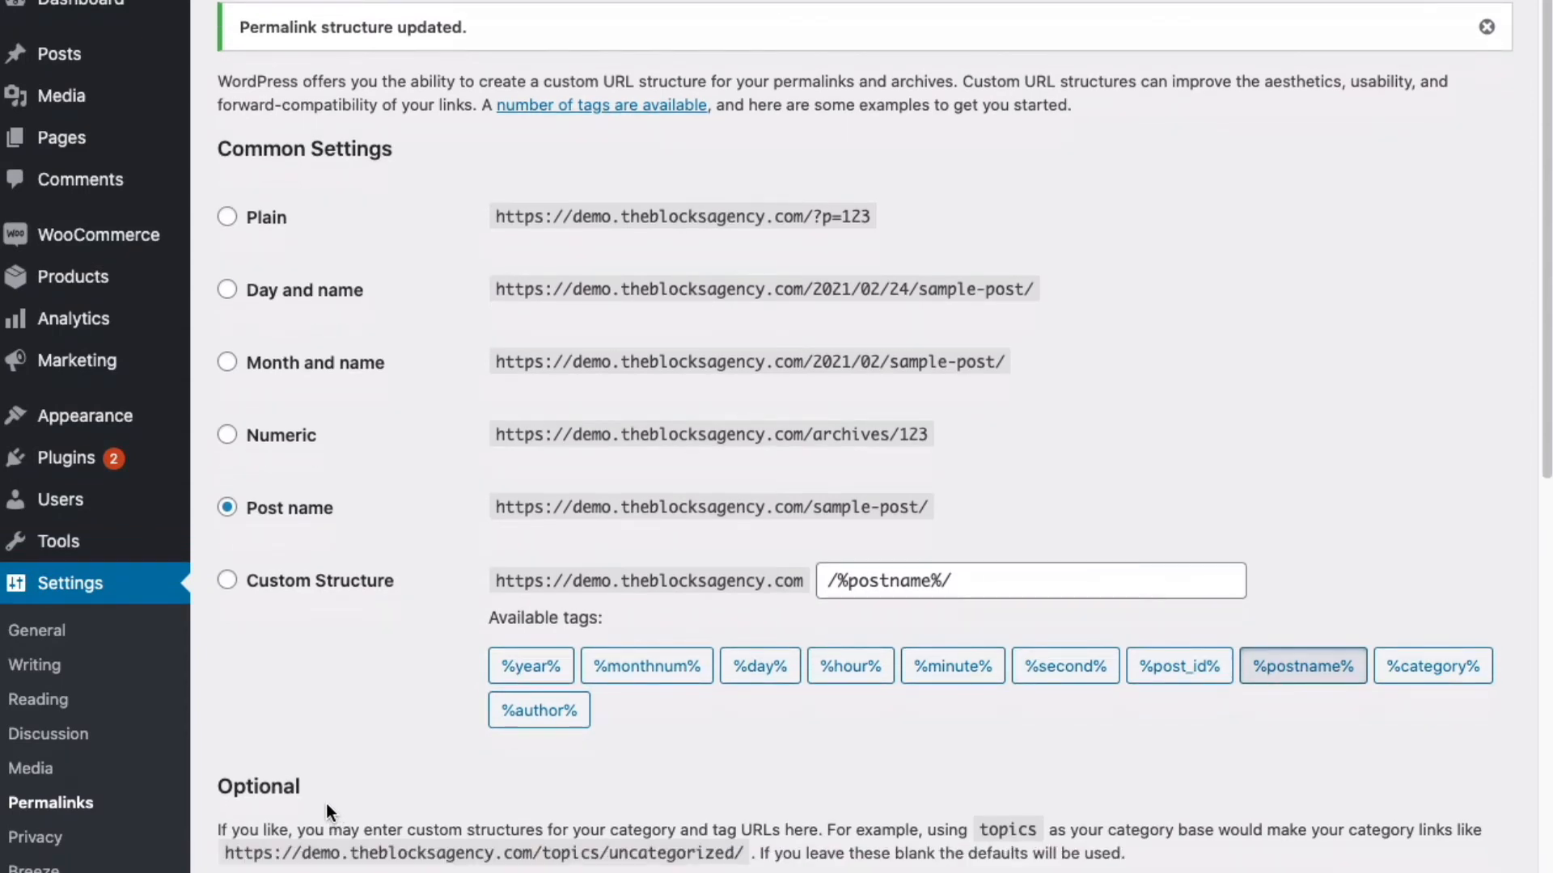
scroll(89, 800, down, 1)
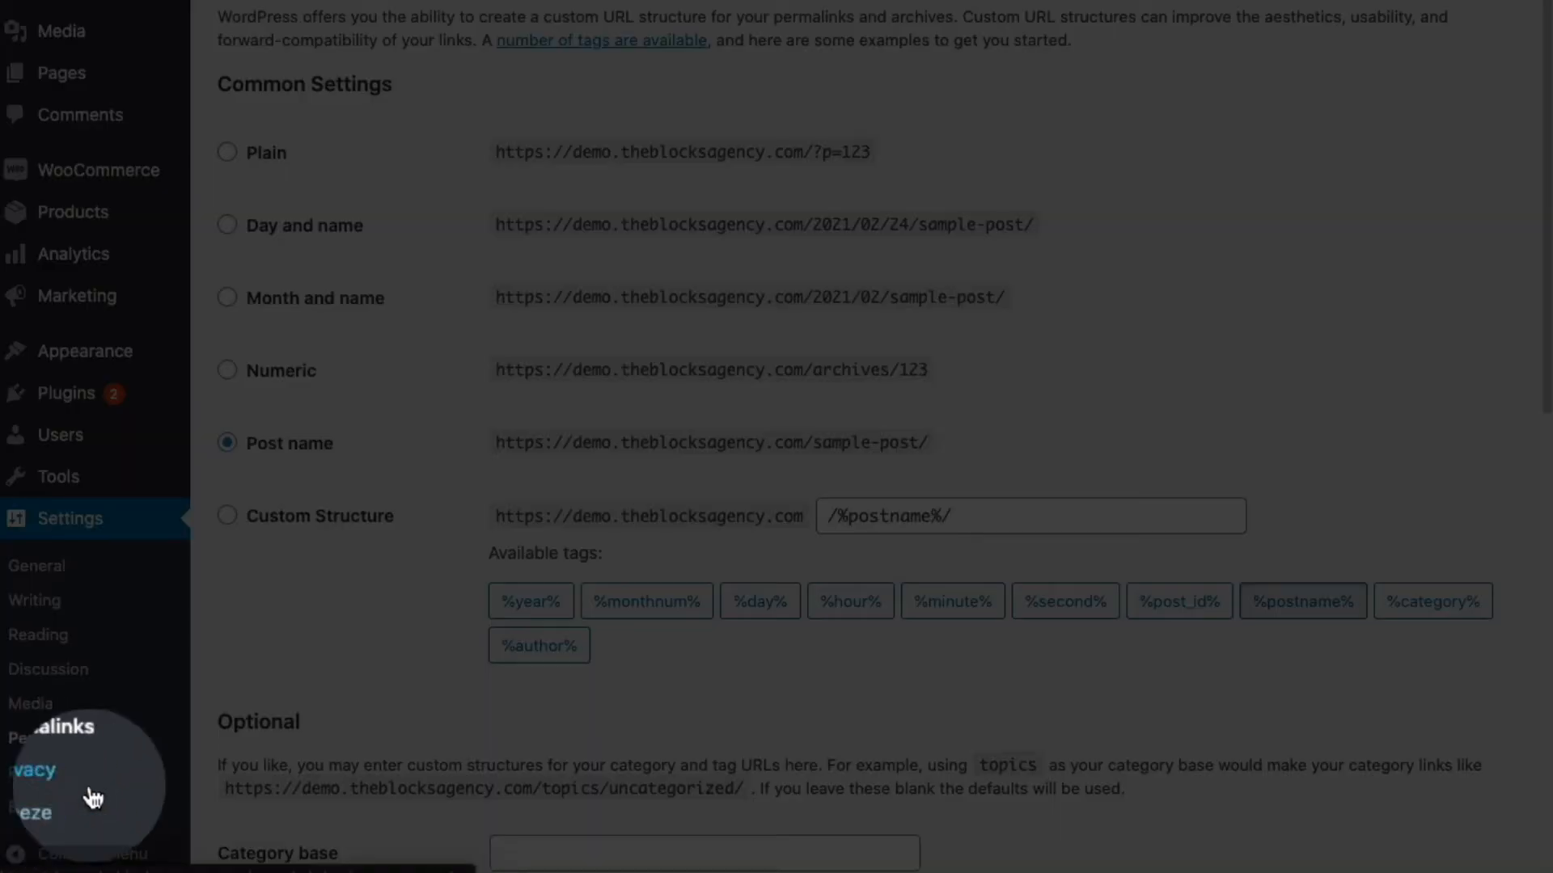
scroll(93, 801, down, 3)
- Open Breeze's Varnish options for the site and purge its Varnish cache
click(67, 809)
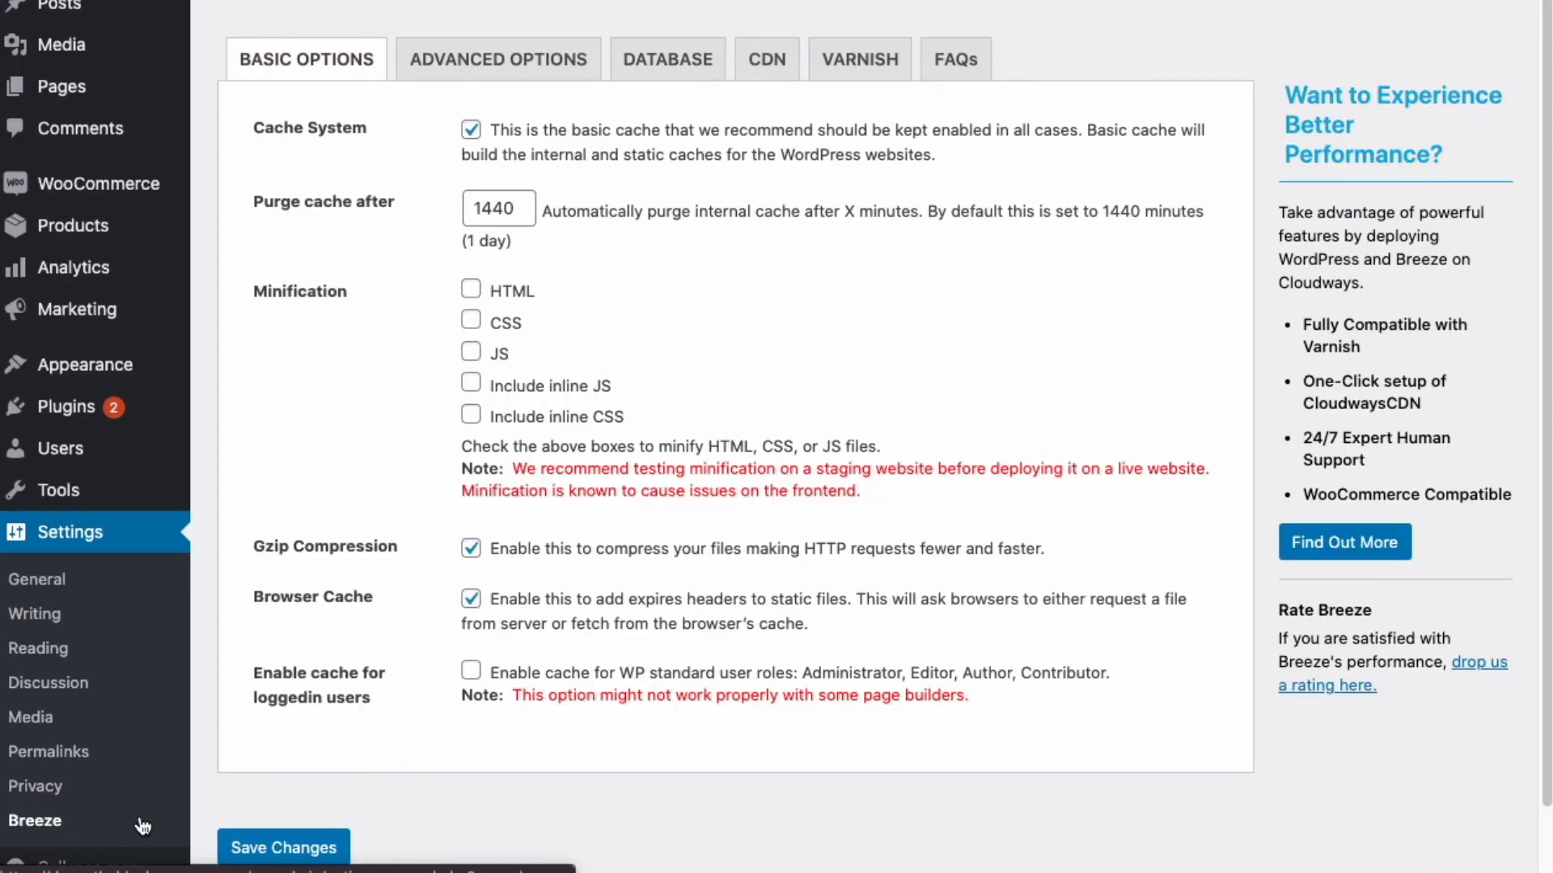
scroll(235, 799, up, 3)
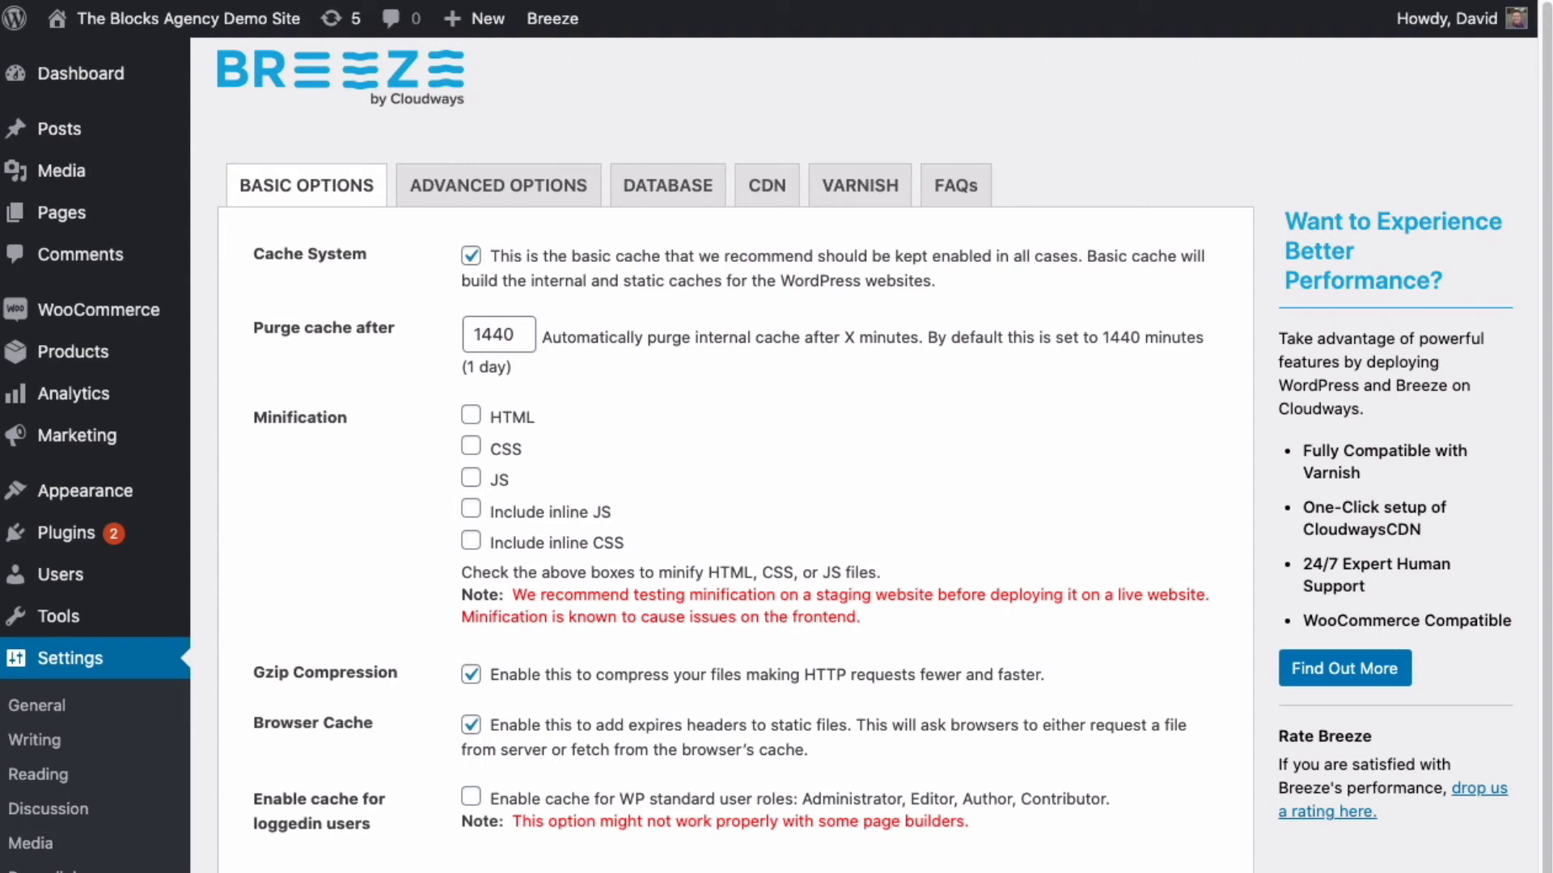
click(869, 189)
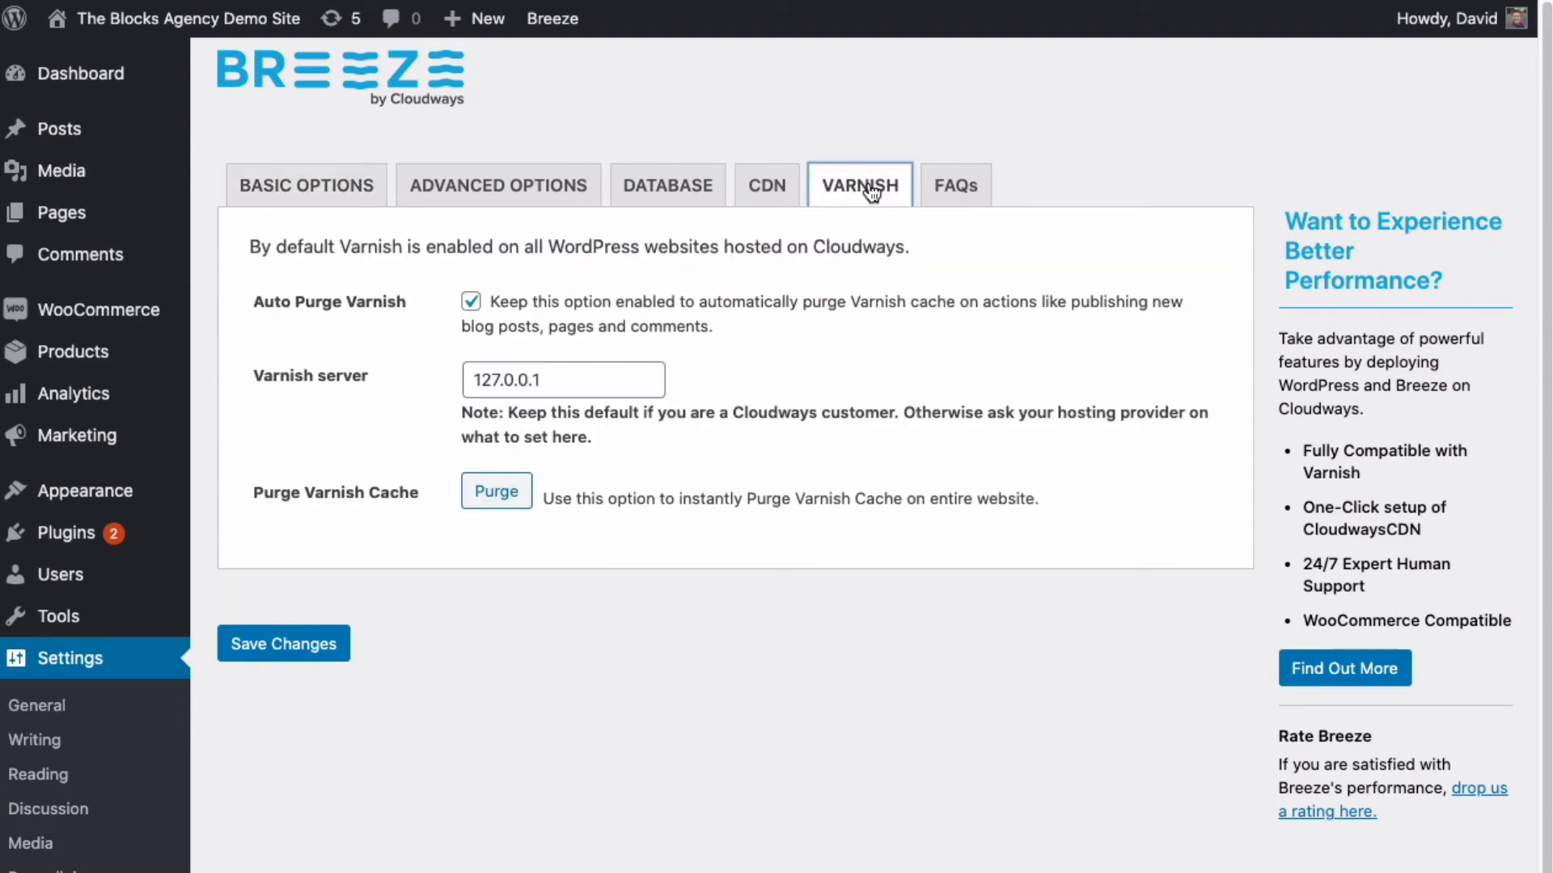
click(510, 491)
mouse_move(553, 18)
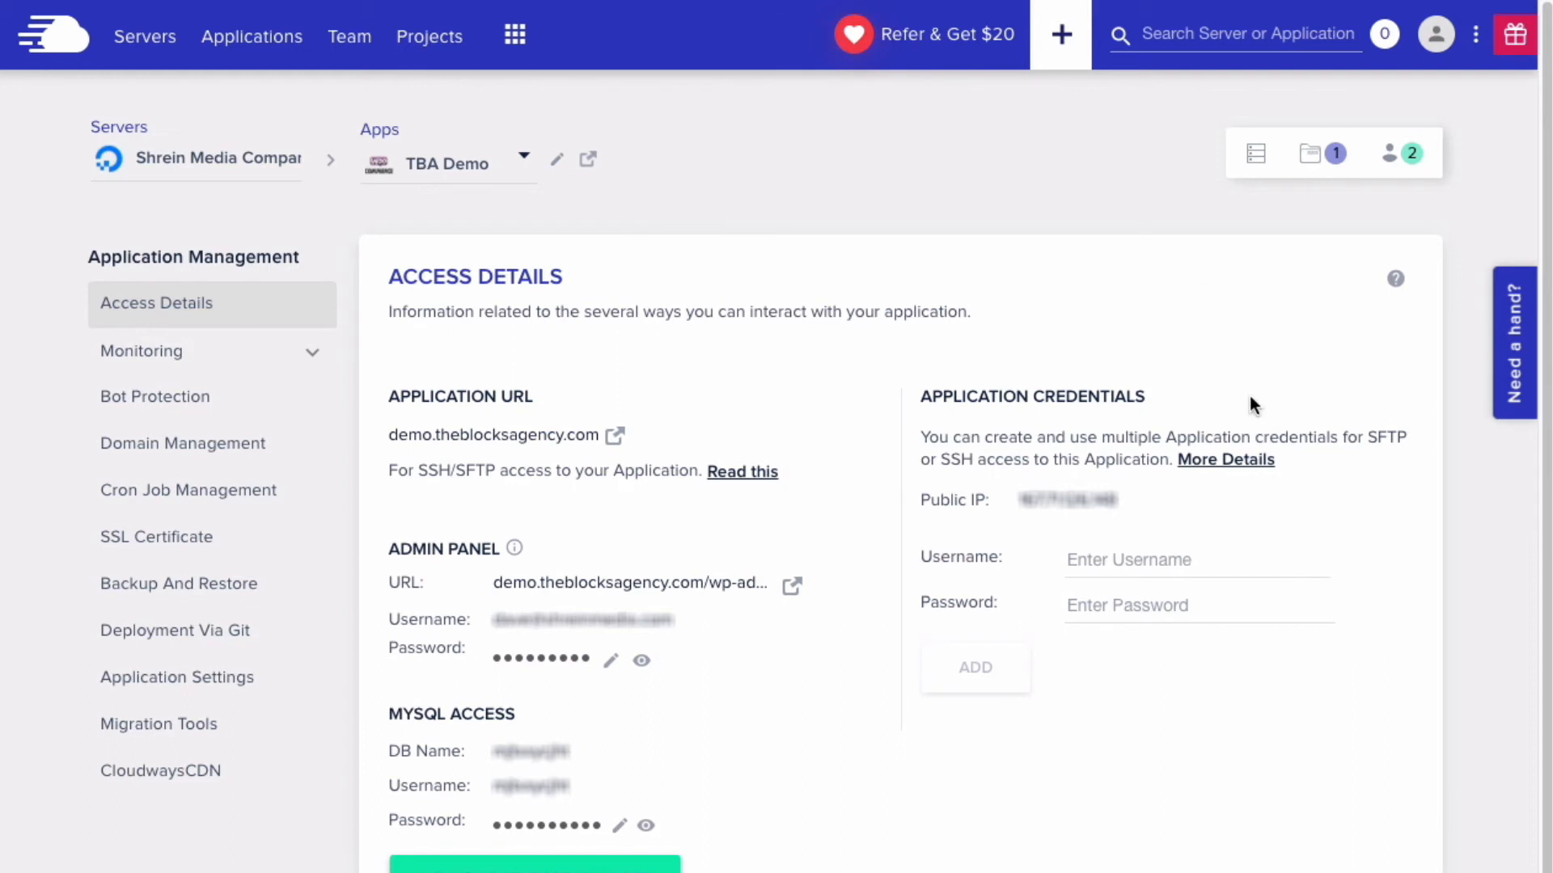
click(1115, 559)
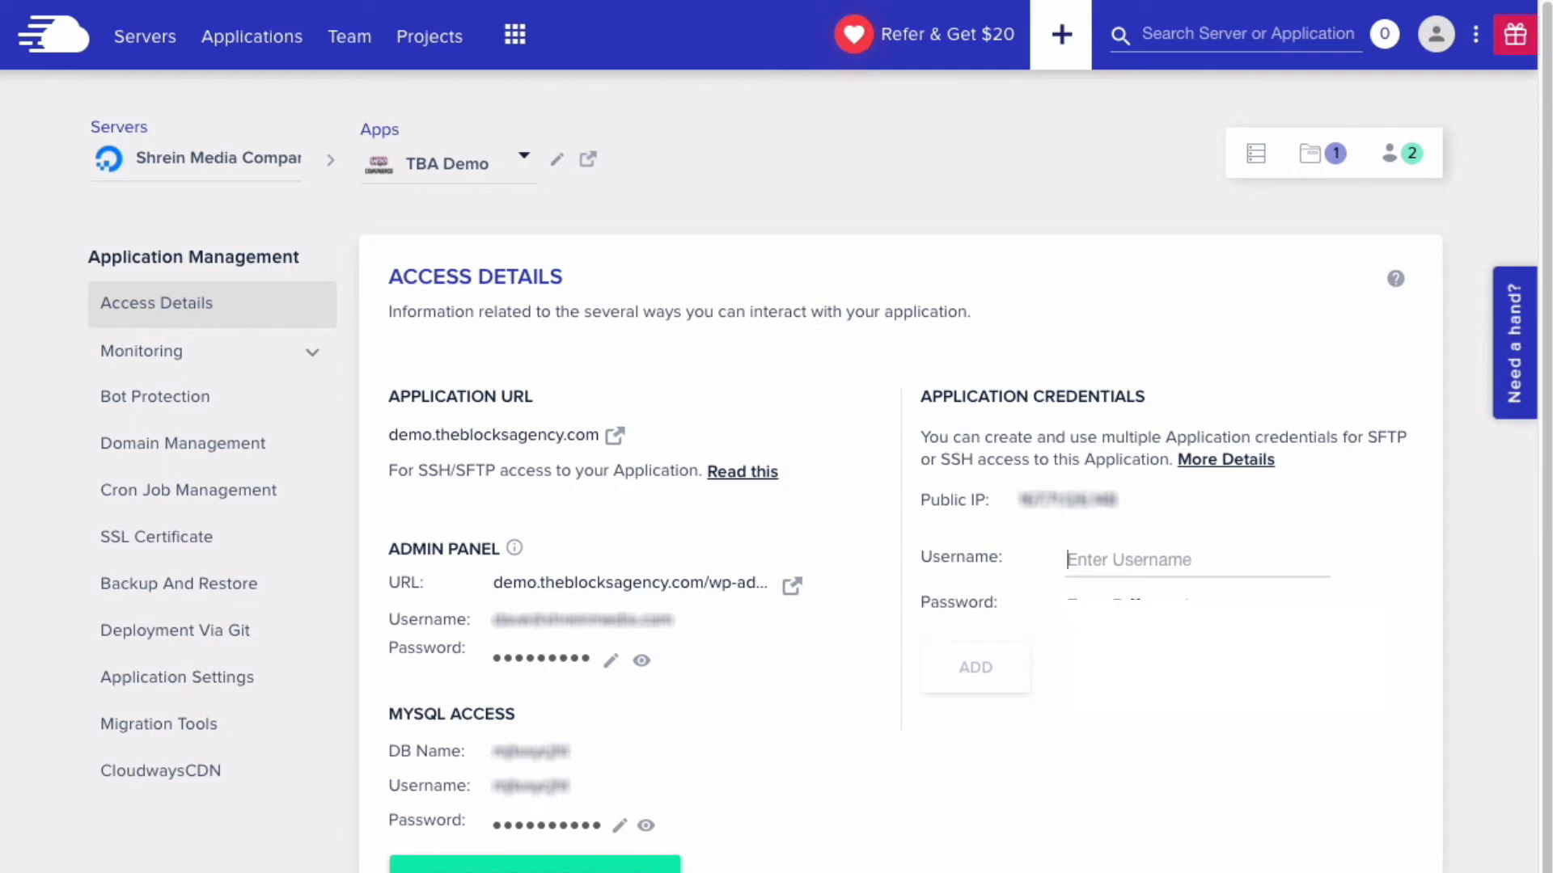
click(1070, 602)
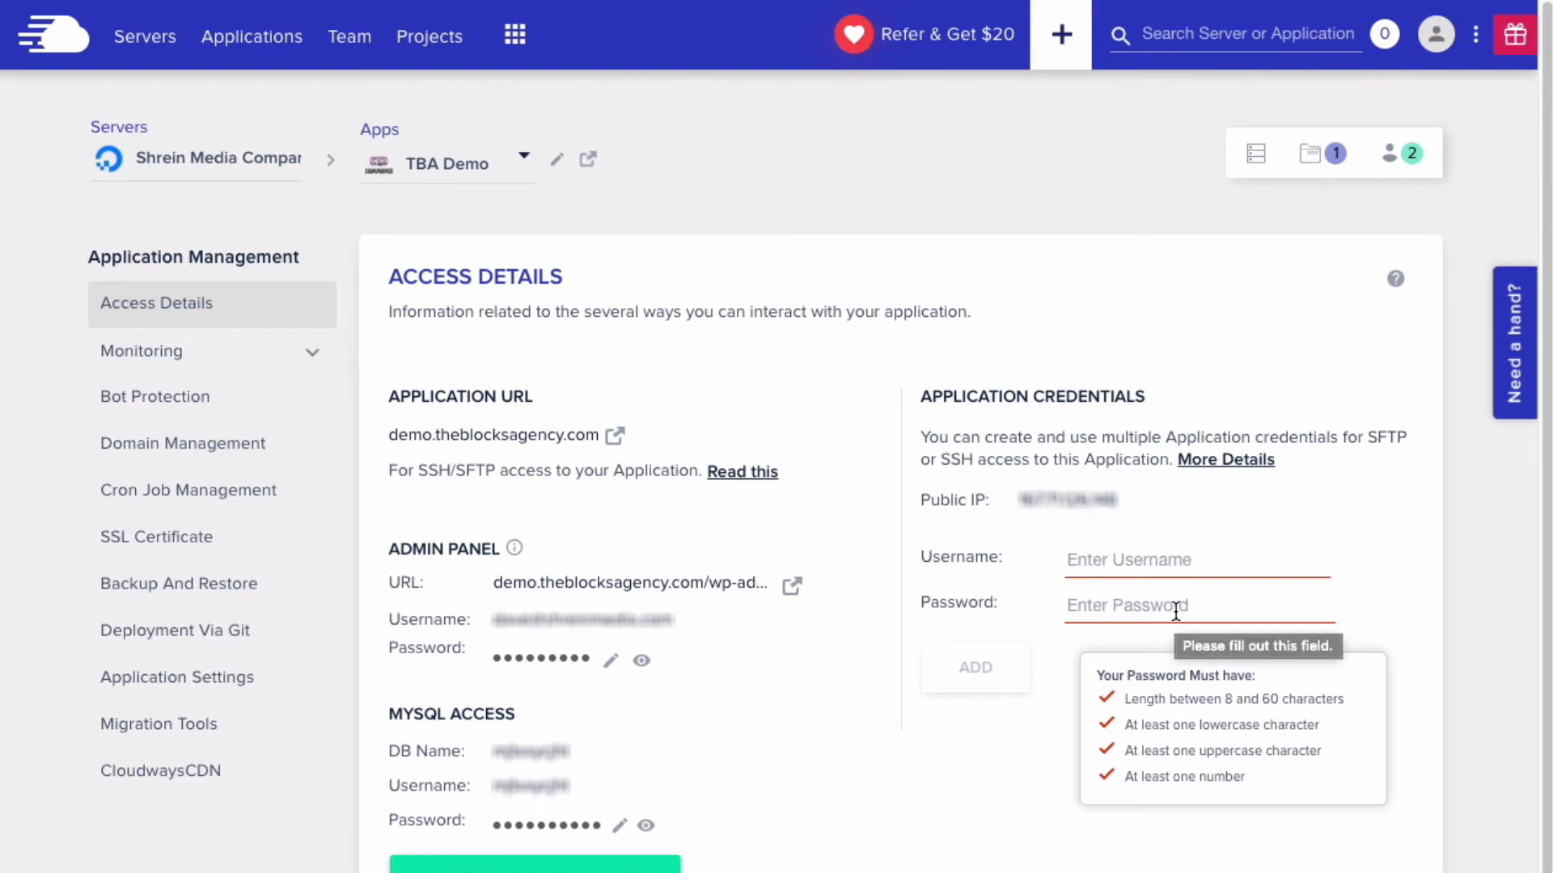
scroll(498, 737, down, 2)
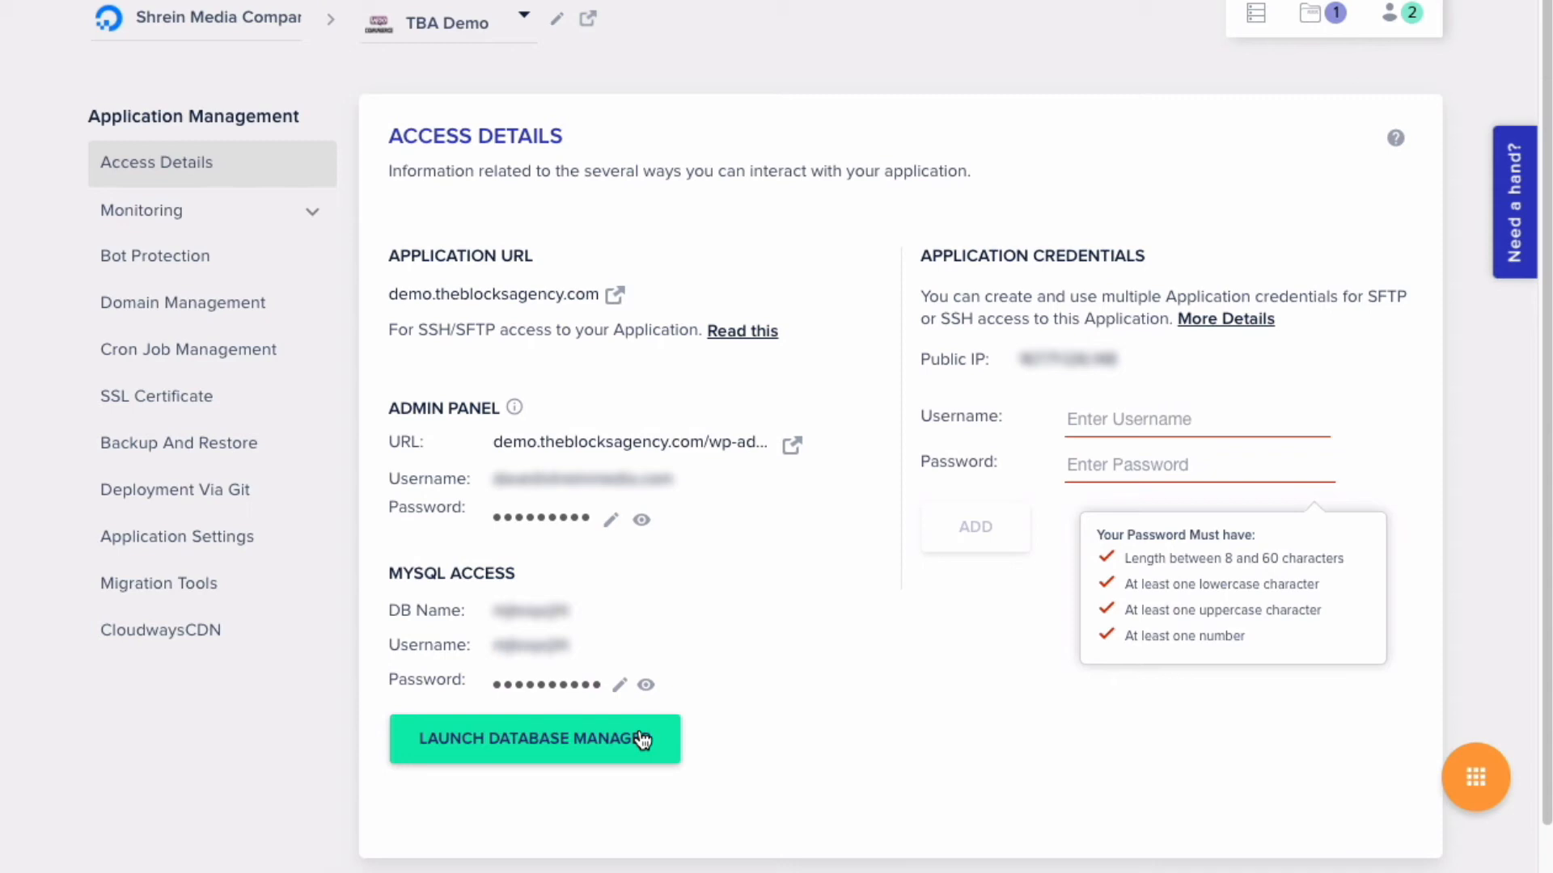
- Change the TBA Demo app's PHP FPM memory_limit from 32M to 256M
click(166, 538)
scroll(338, 539, down, 1)
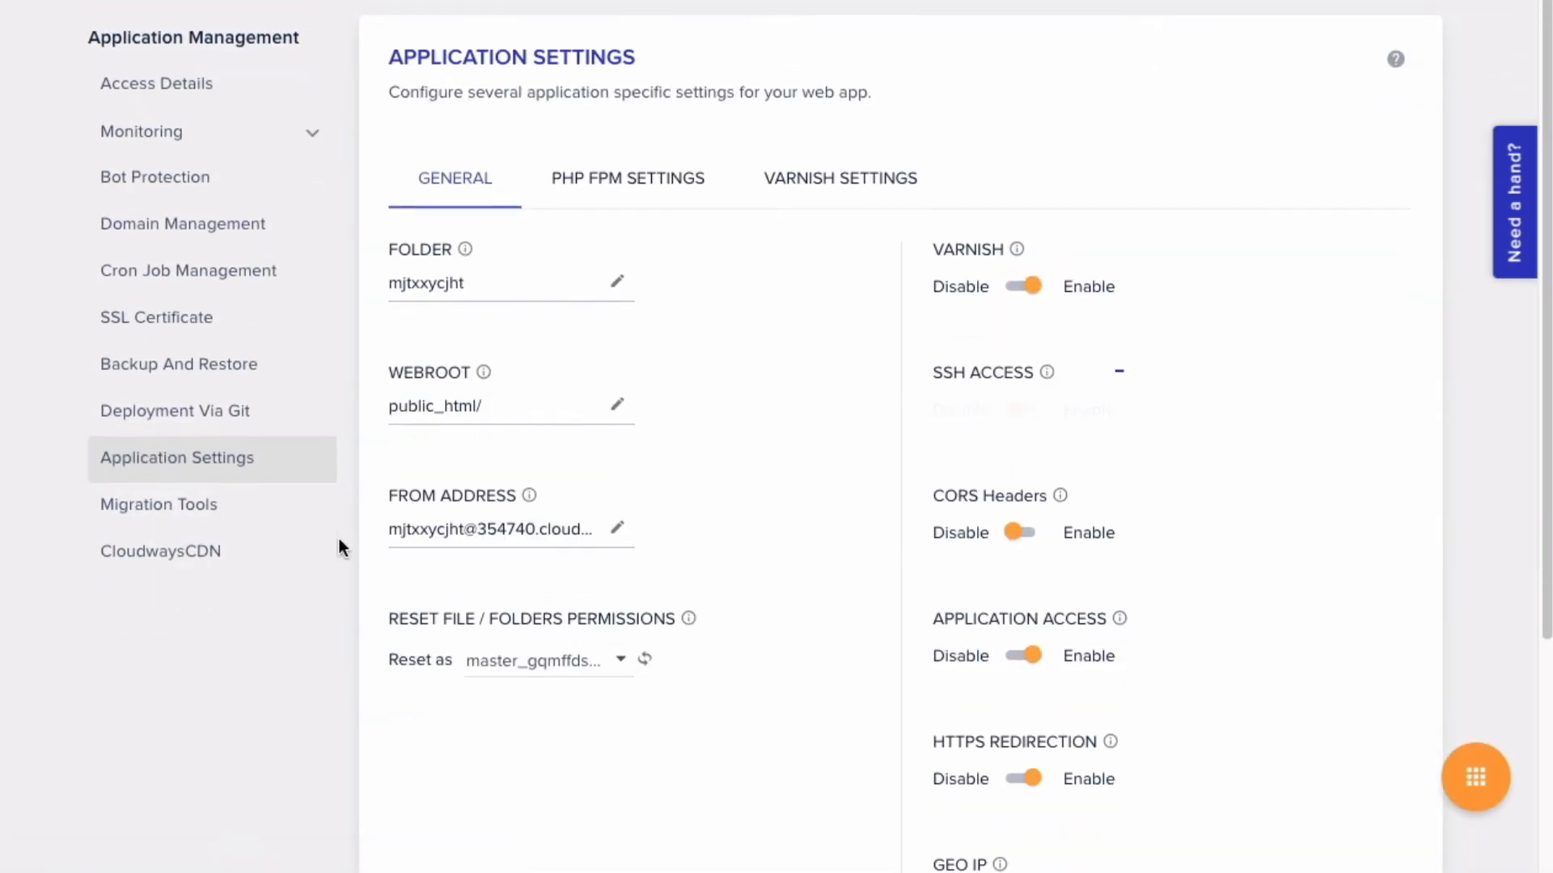
scroll(751, 610, down, 2)
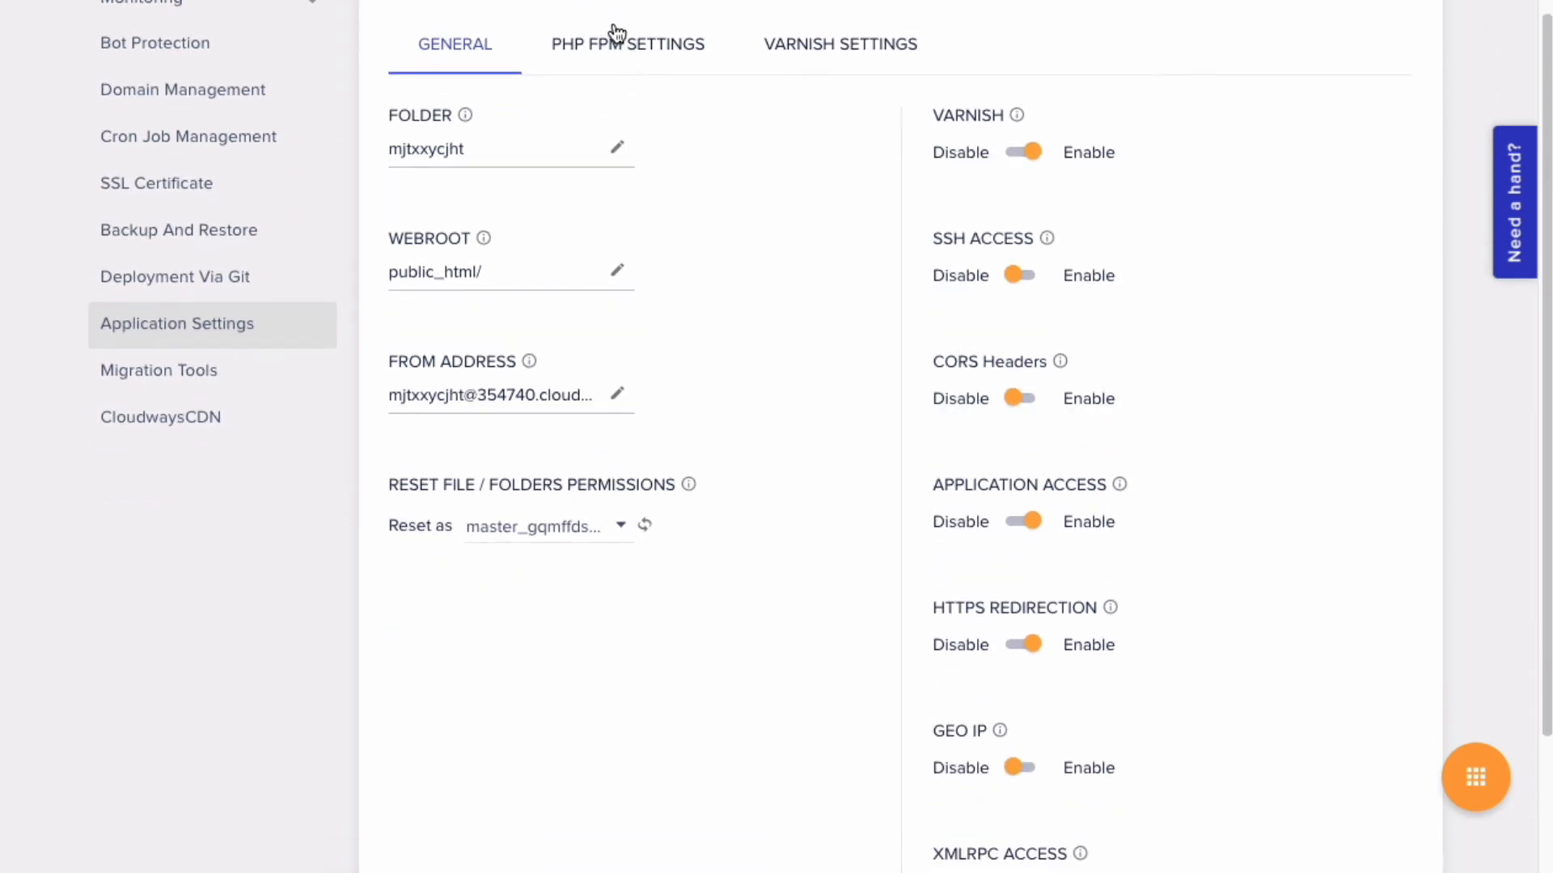
click(614, 36)
scroll(623, 60, up, 2)
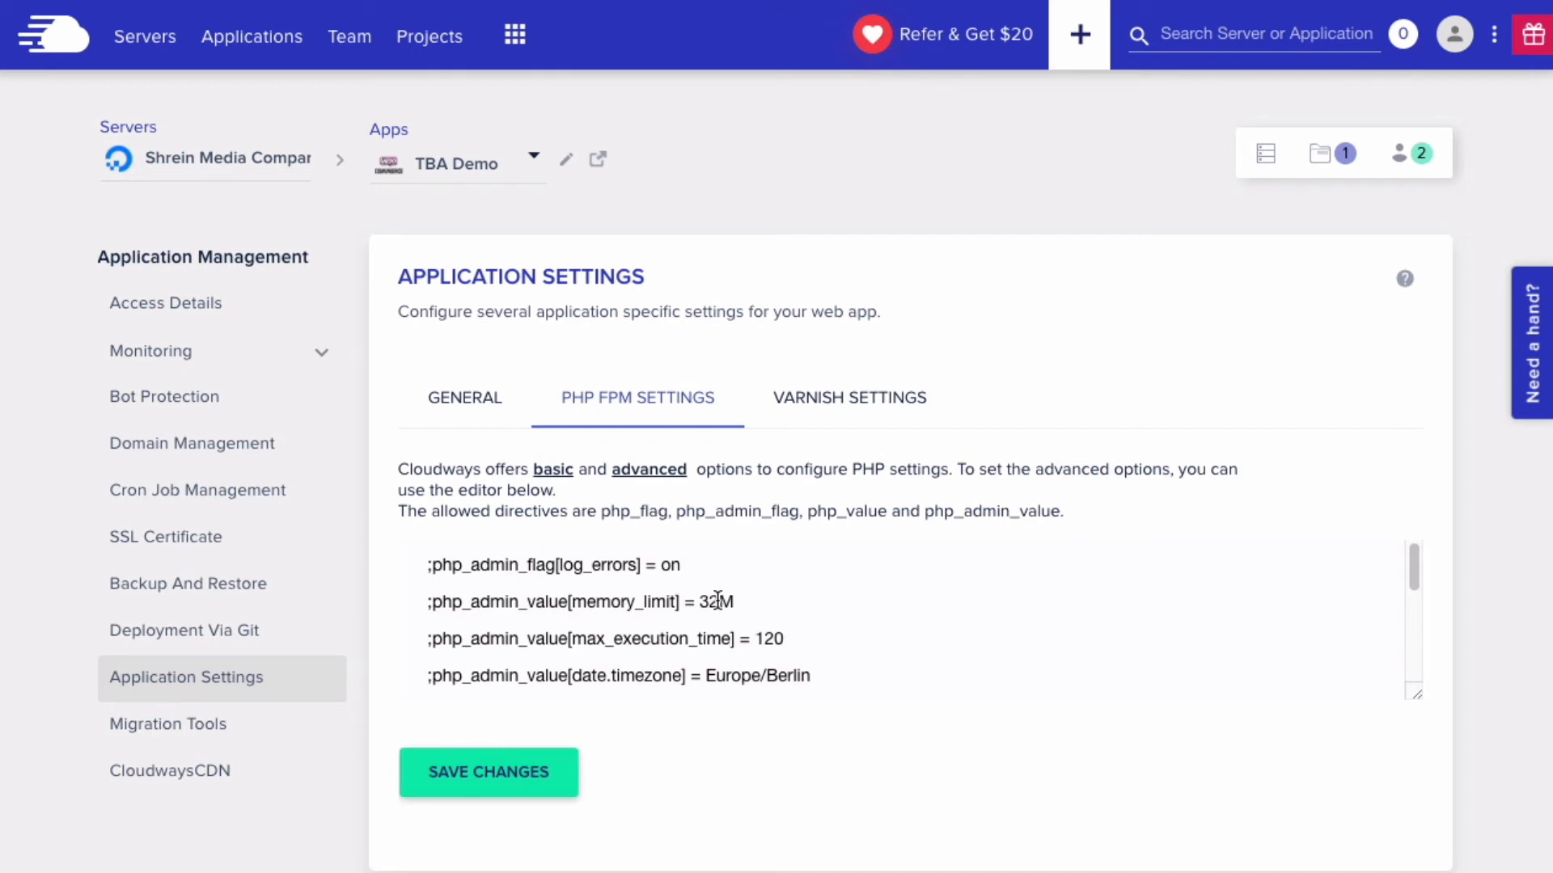
drag(718, 602, 699, 601)
text(256)
- Save the PHP FPM settings and view the app's still-empty Varnish rules list
scroll(760, 626, down, 1)
double_click(724, 654)
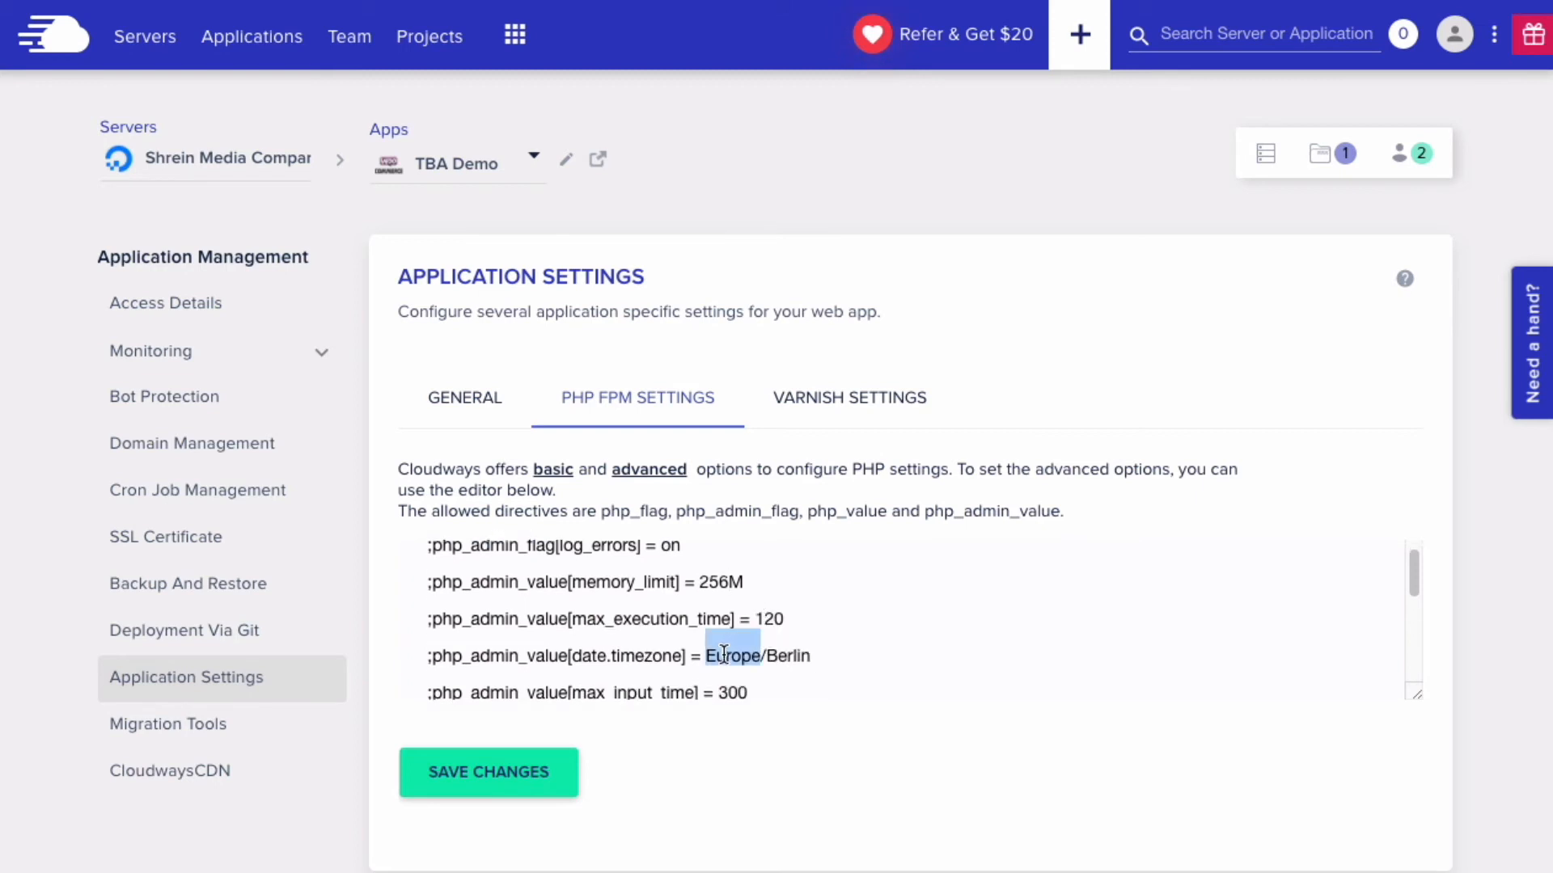
scroll(821, 655, down, 3)
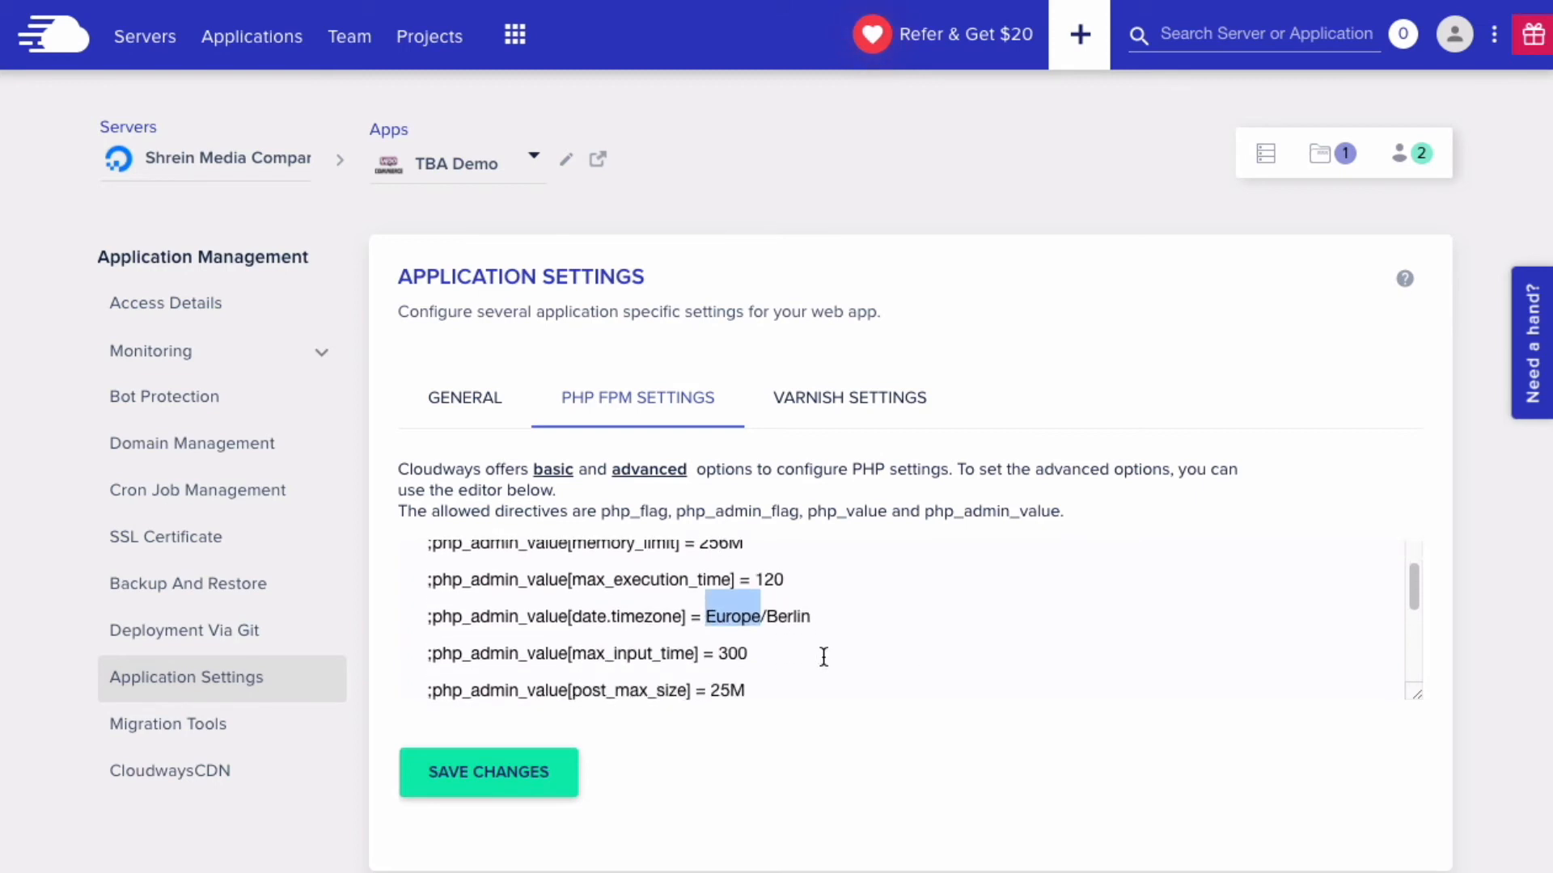
scroll(792, 659, down, 3)
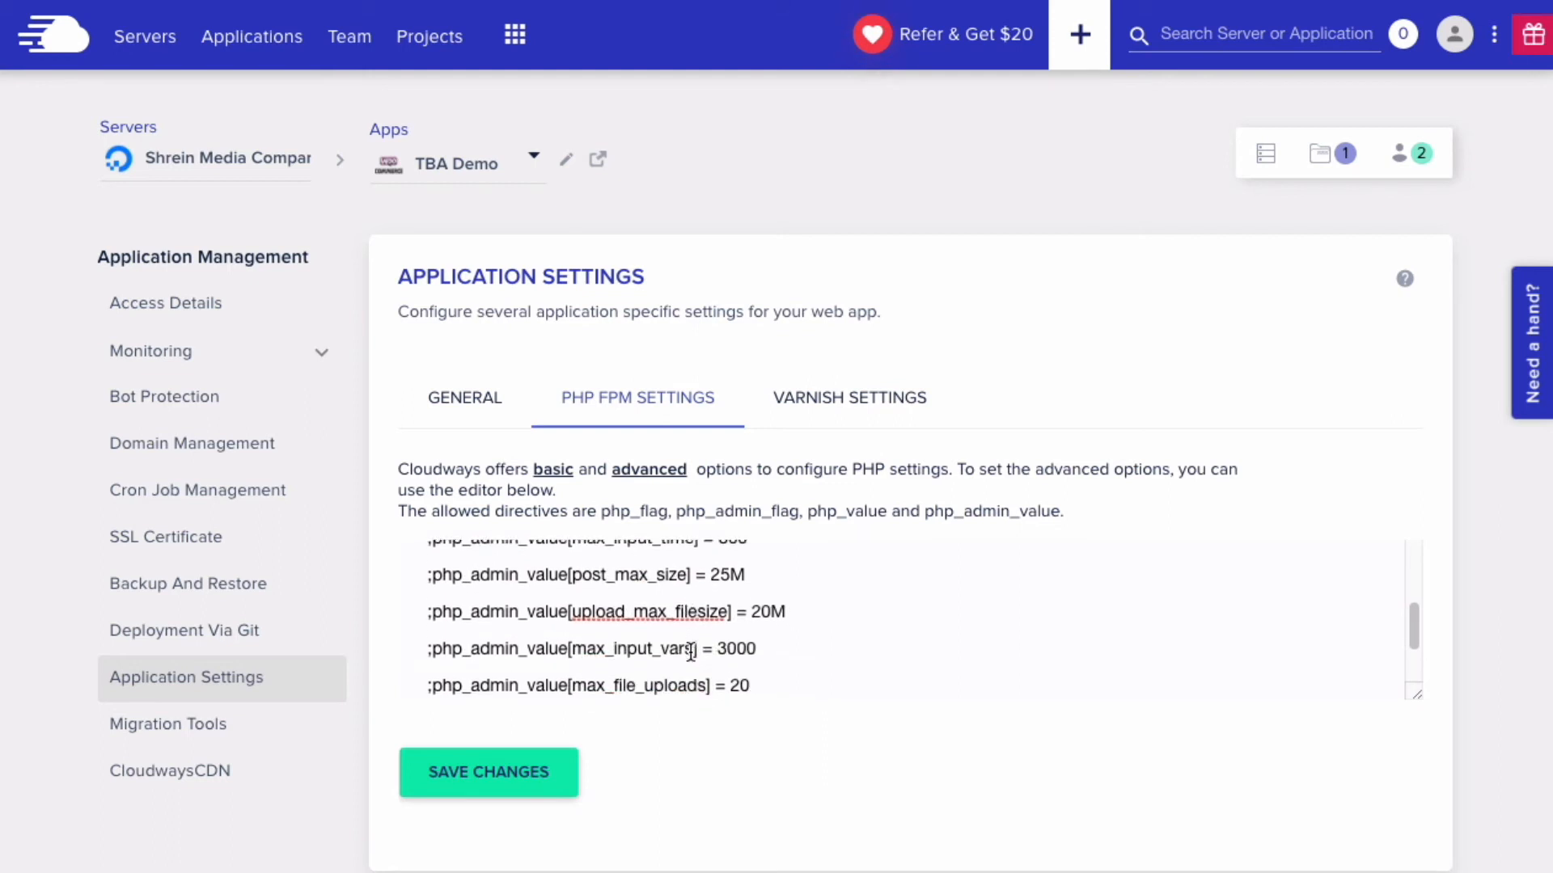
click(508, 769)
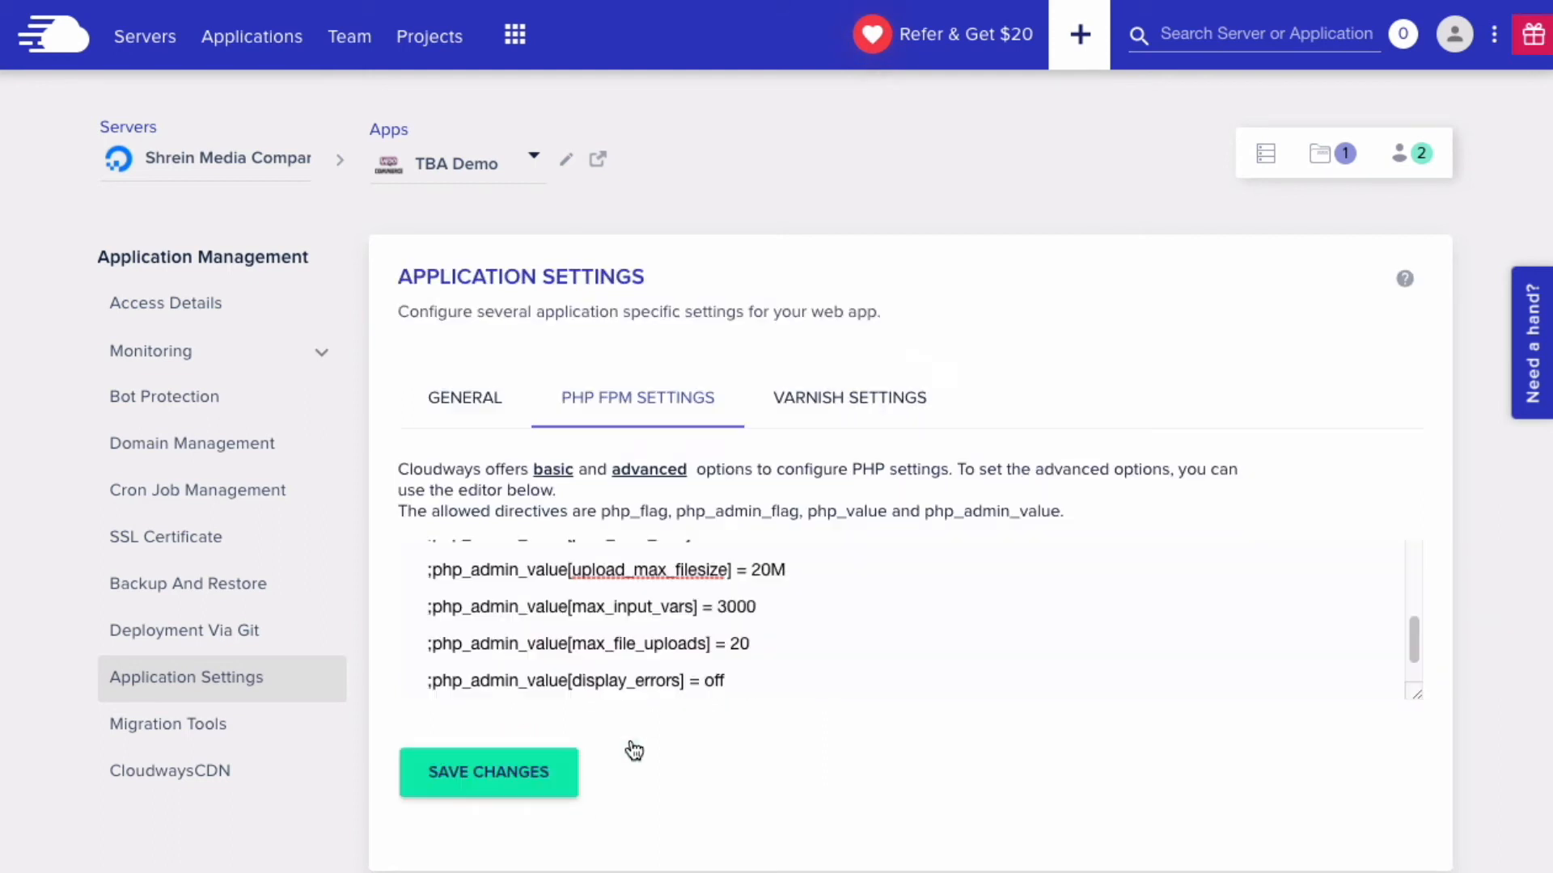
click(934, 385)
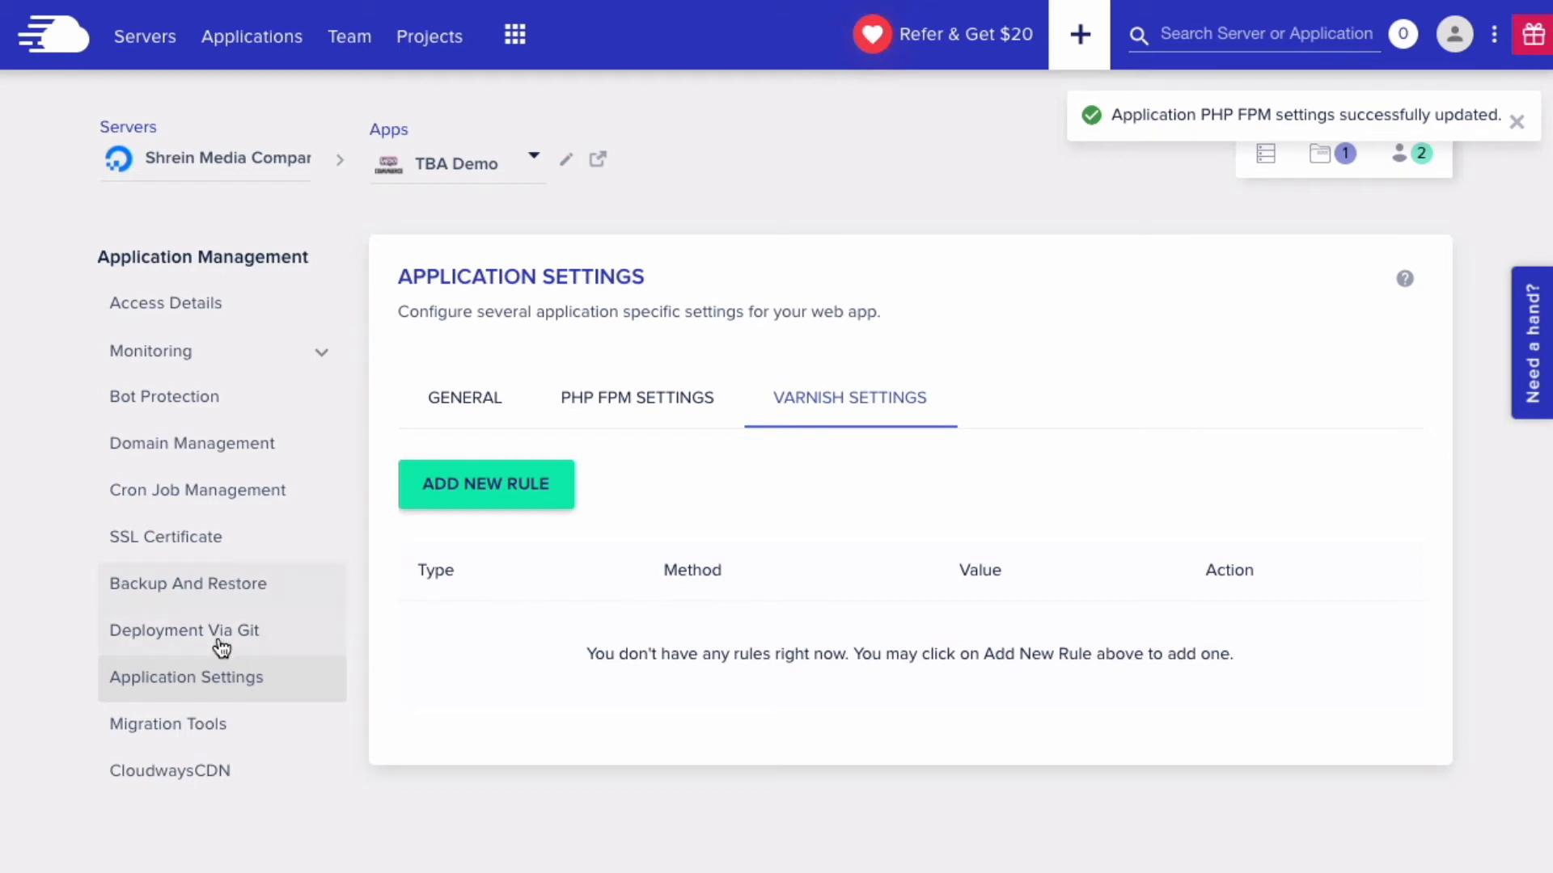
- Take an on-demand backup of TBA Demo, confirming the 24 February 2021 21:35:45 restore point
click(195, 595)
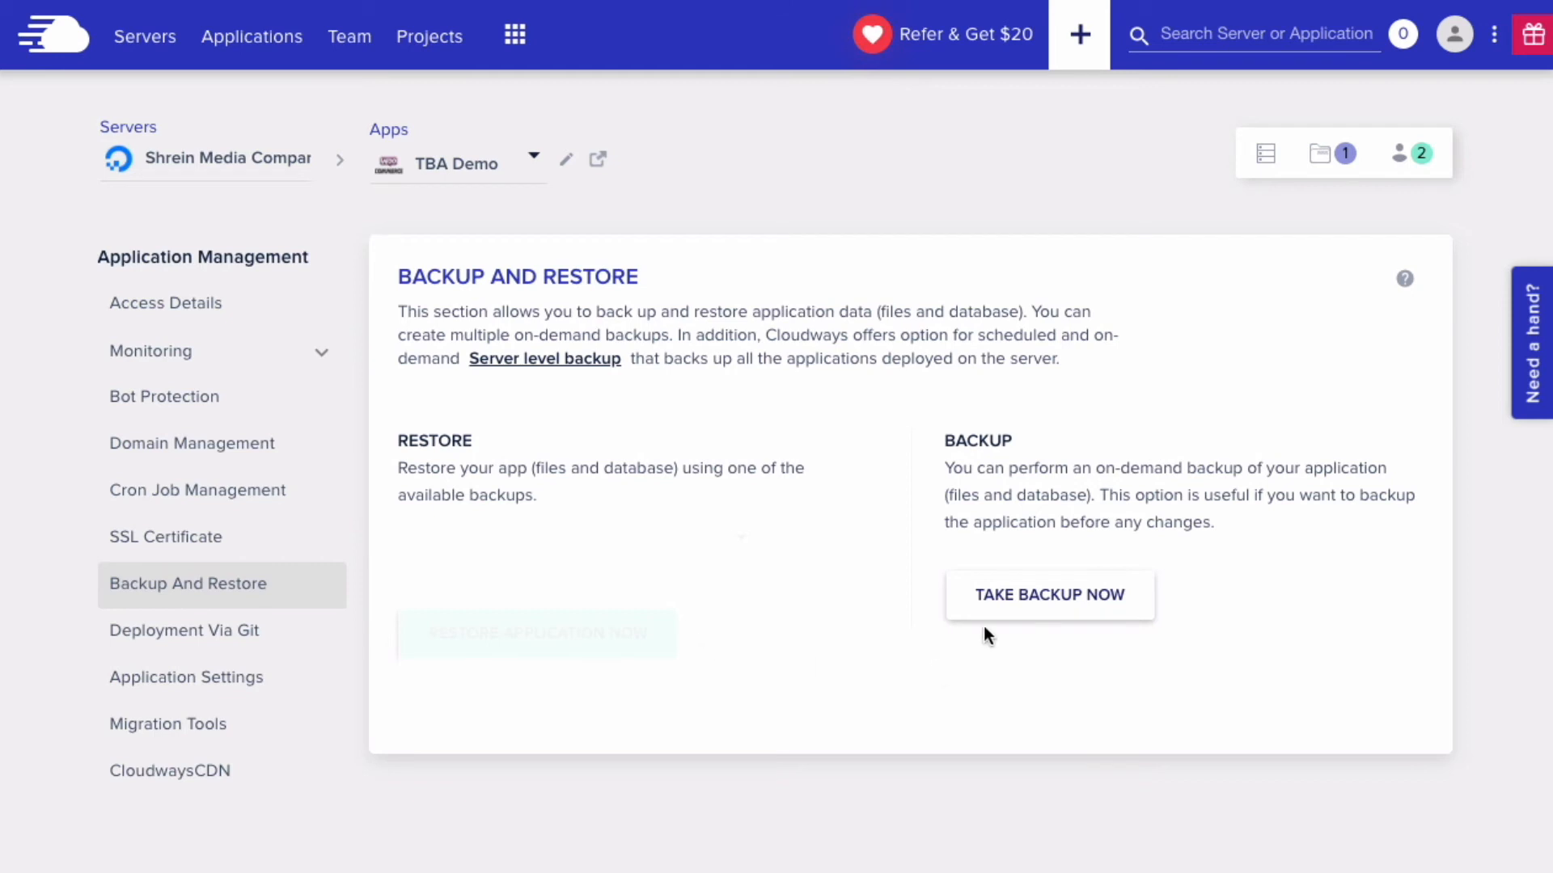
click(1072, 602)
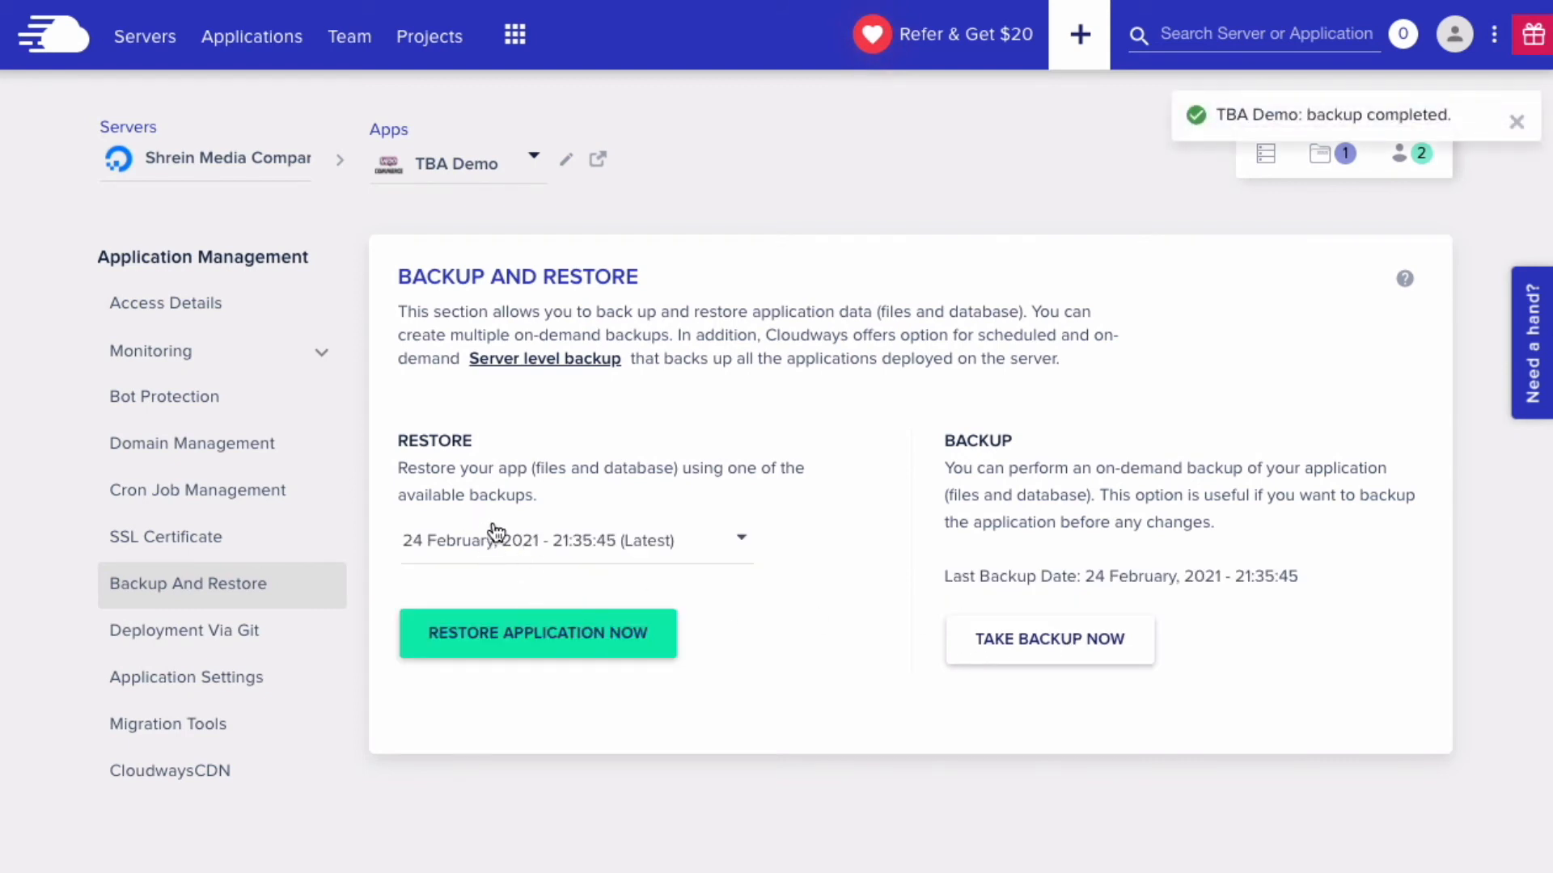
click(488, 534)
click(523, 529)
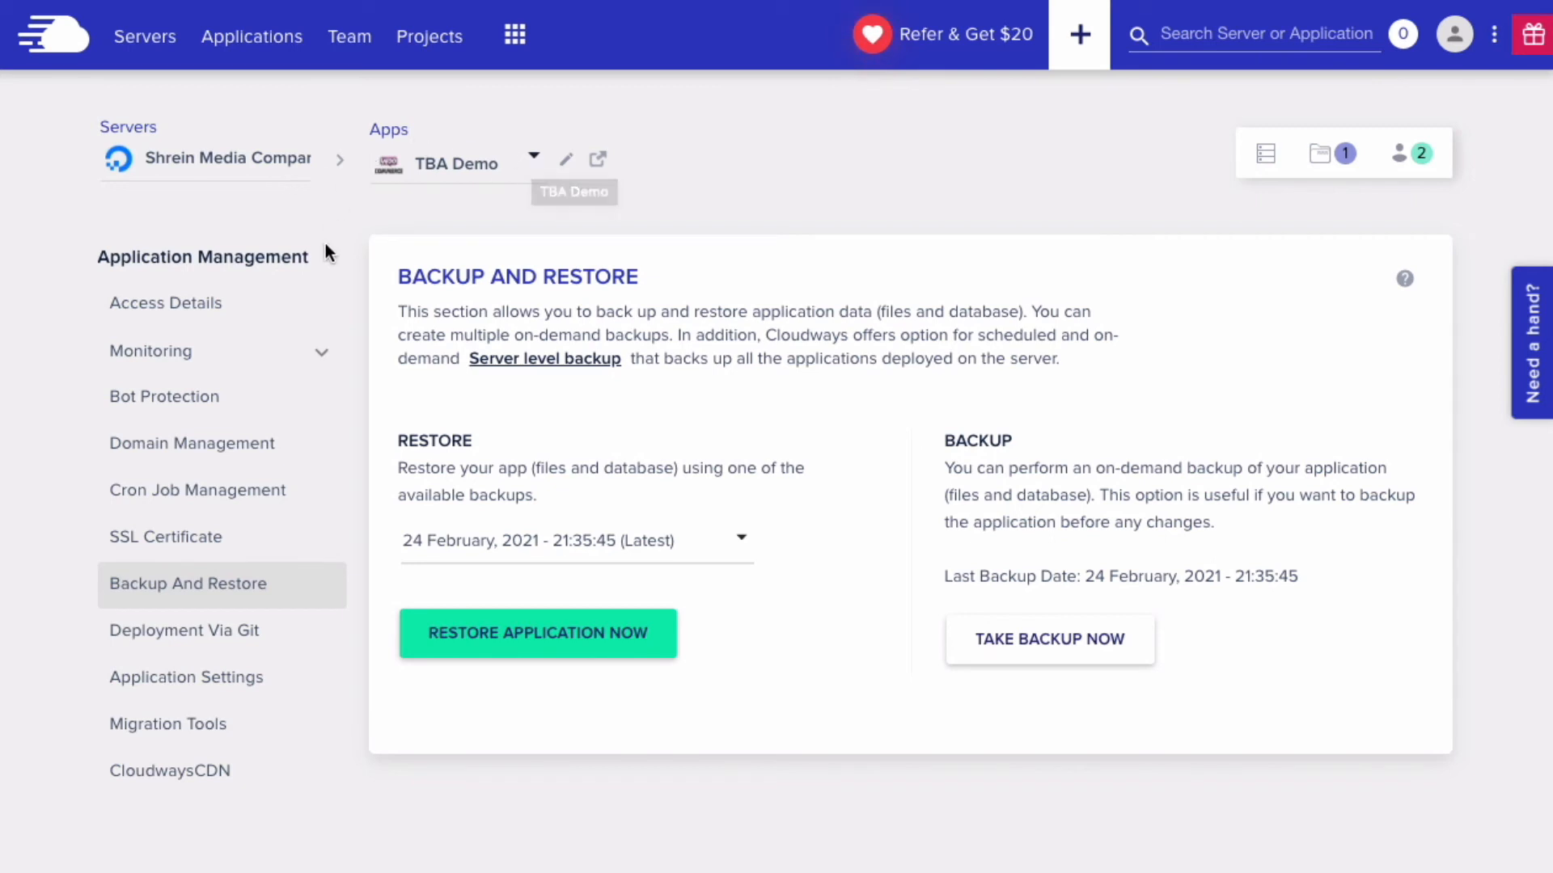
mouse_move(1493, 811)
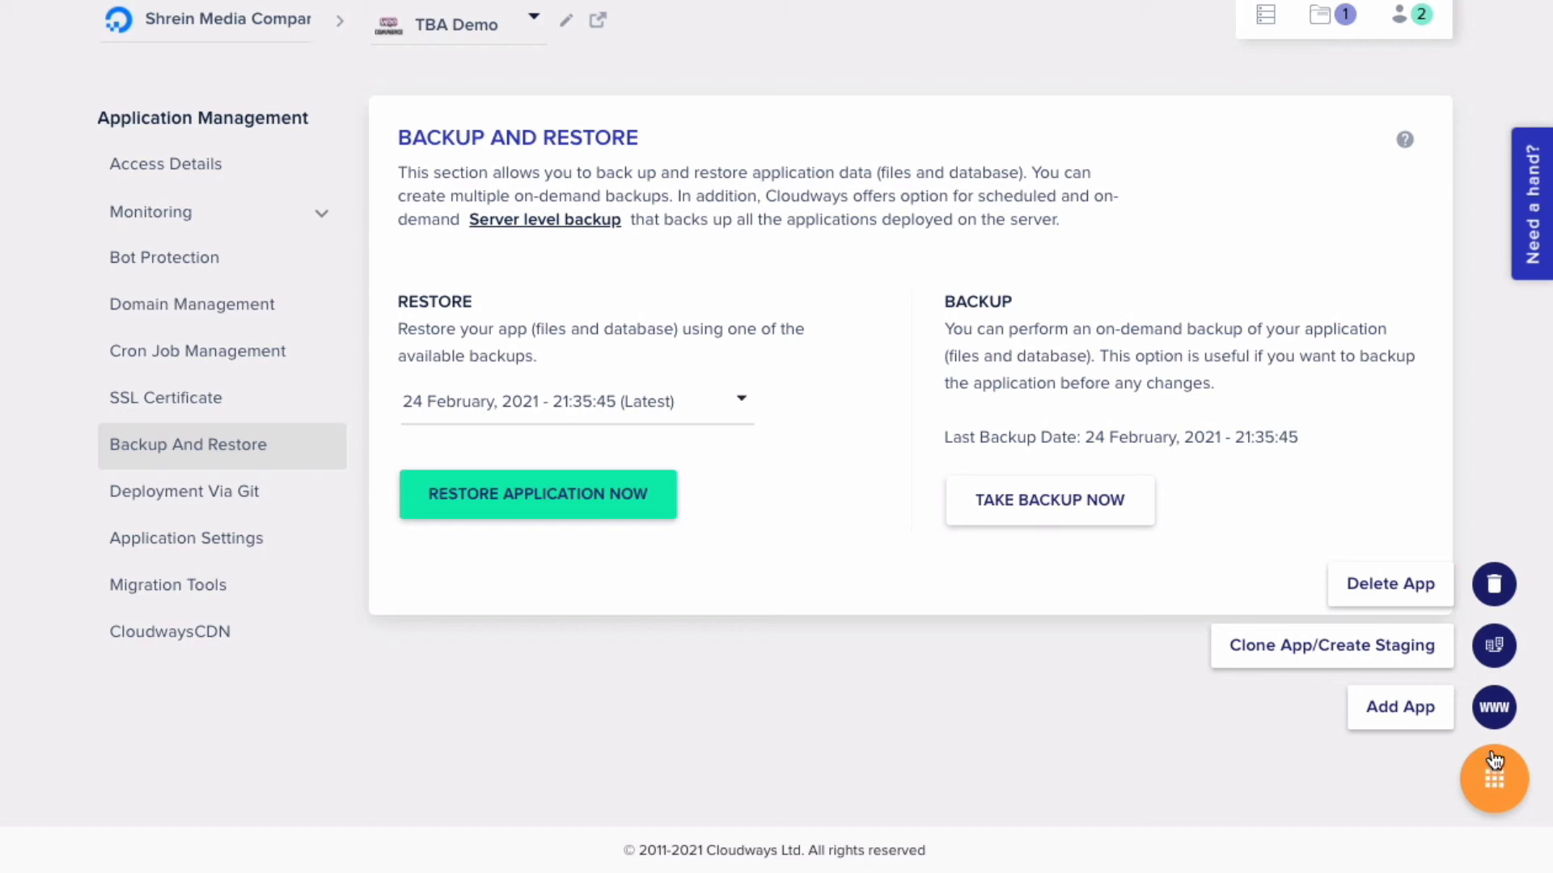
- Set up a staging clone of TBA Demo on Shrein Media Companies, then cancel without cloning
click(1496, 651)
click(736, 339)
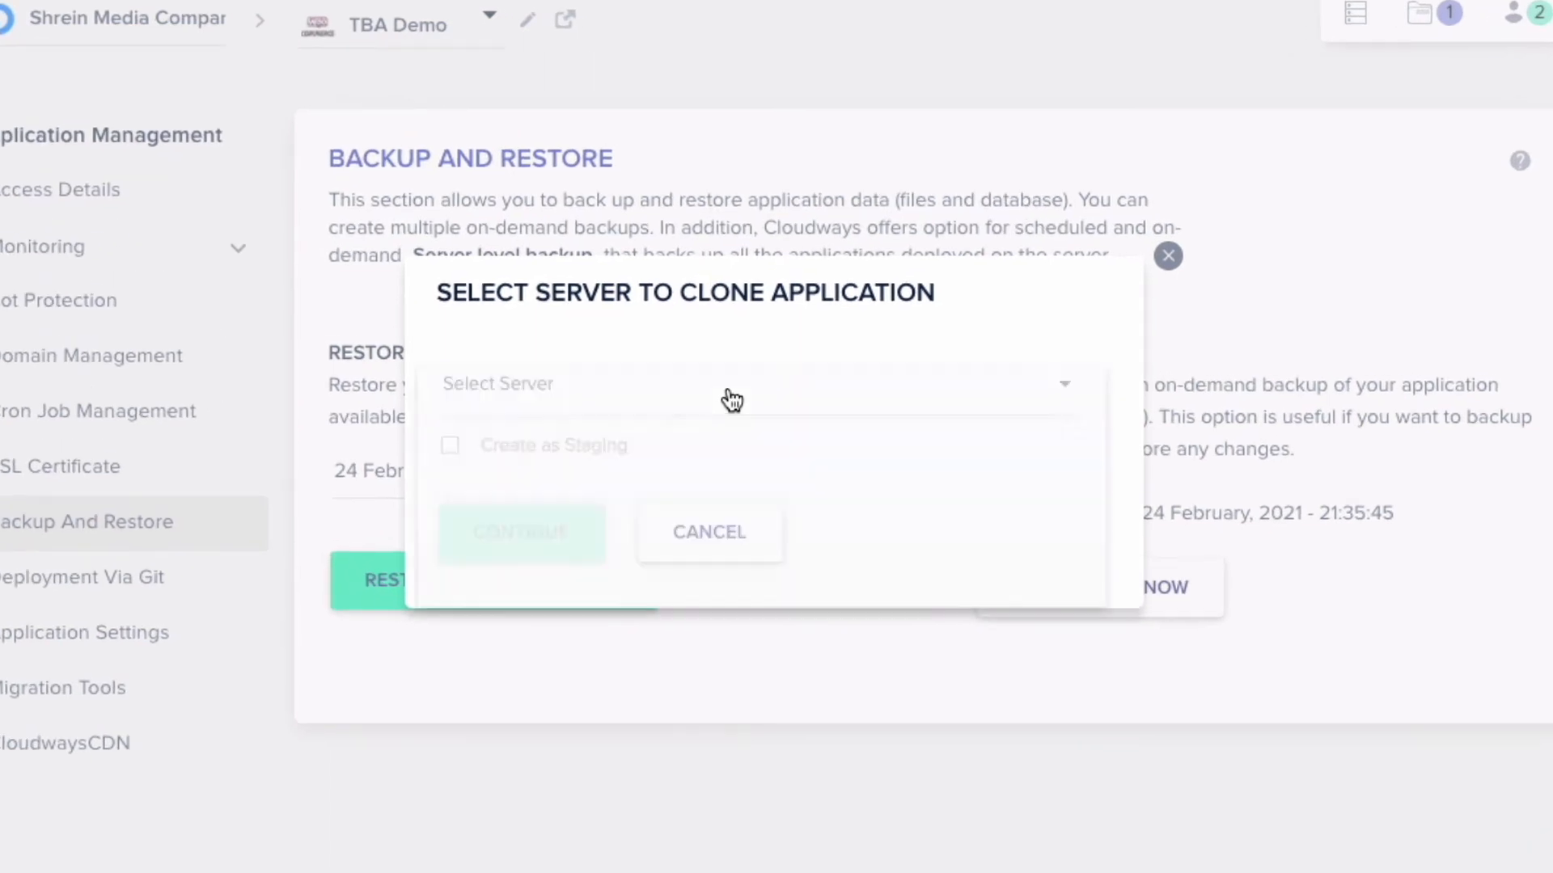
click(591, 453)
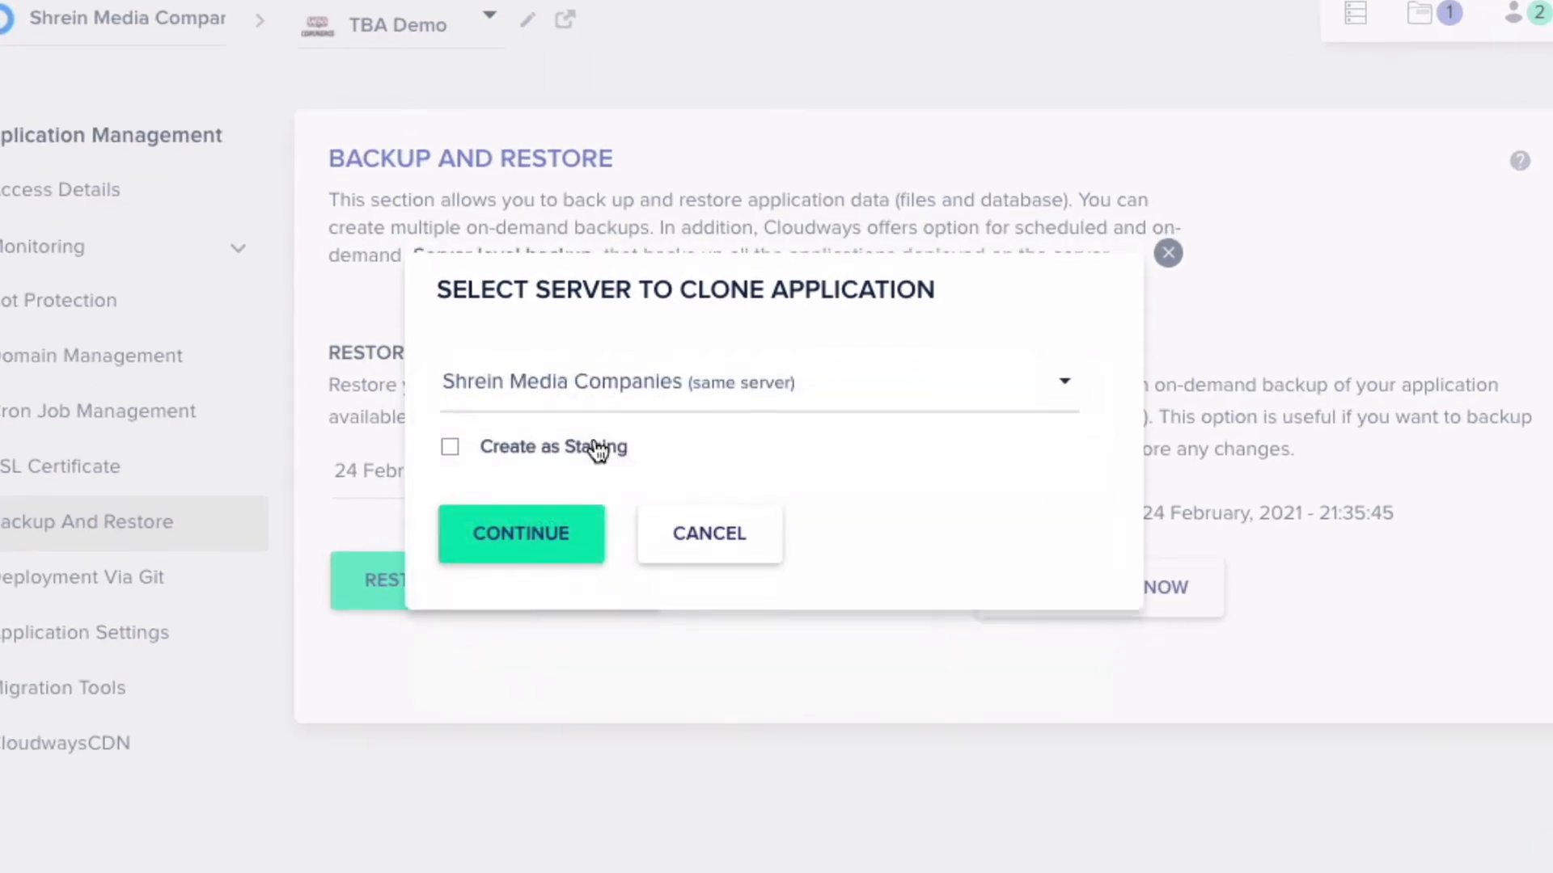
click(531, 452)
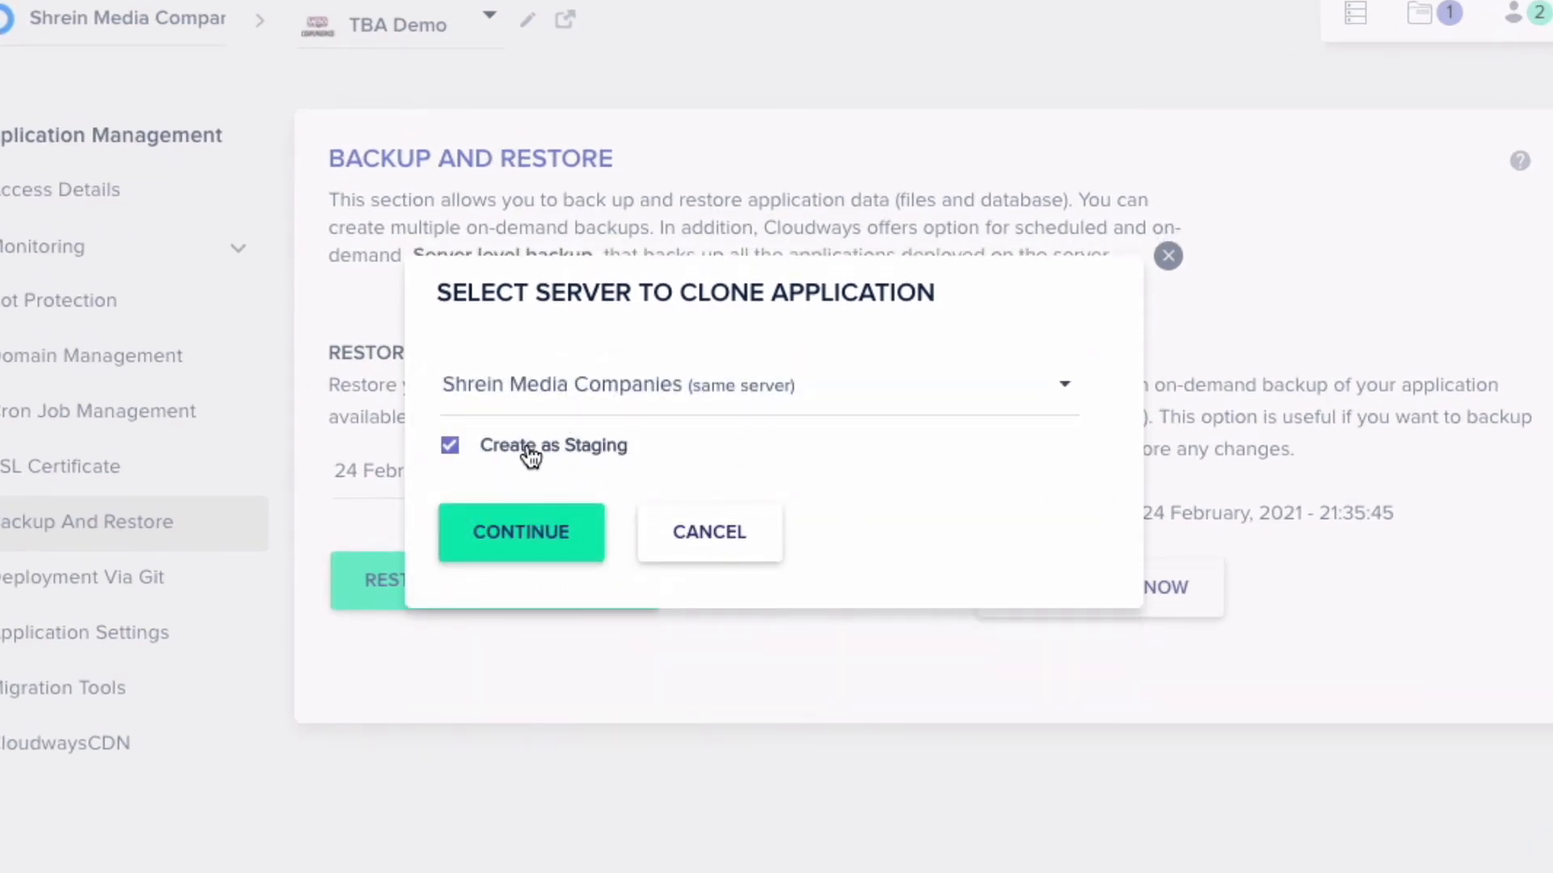
click(1168, 257)
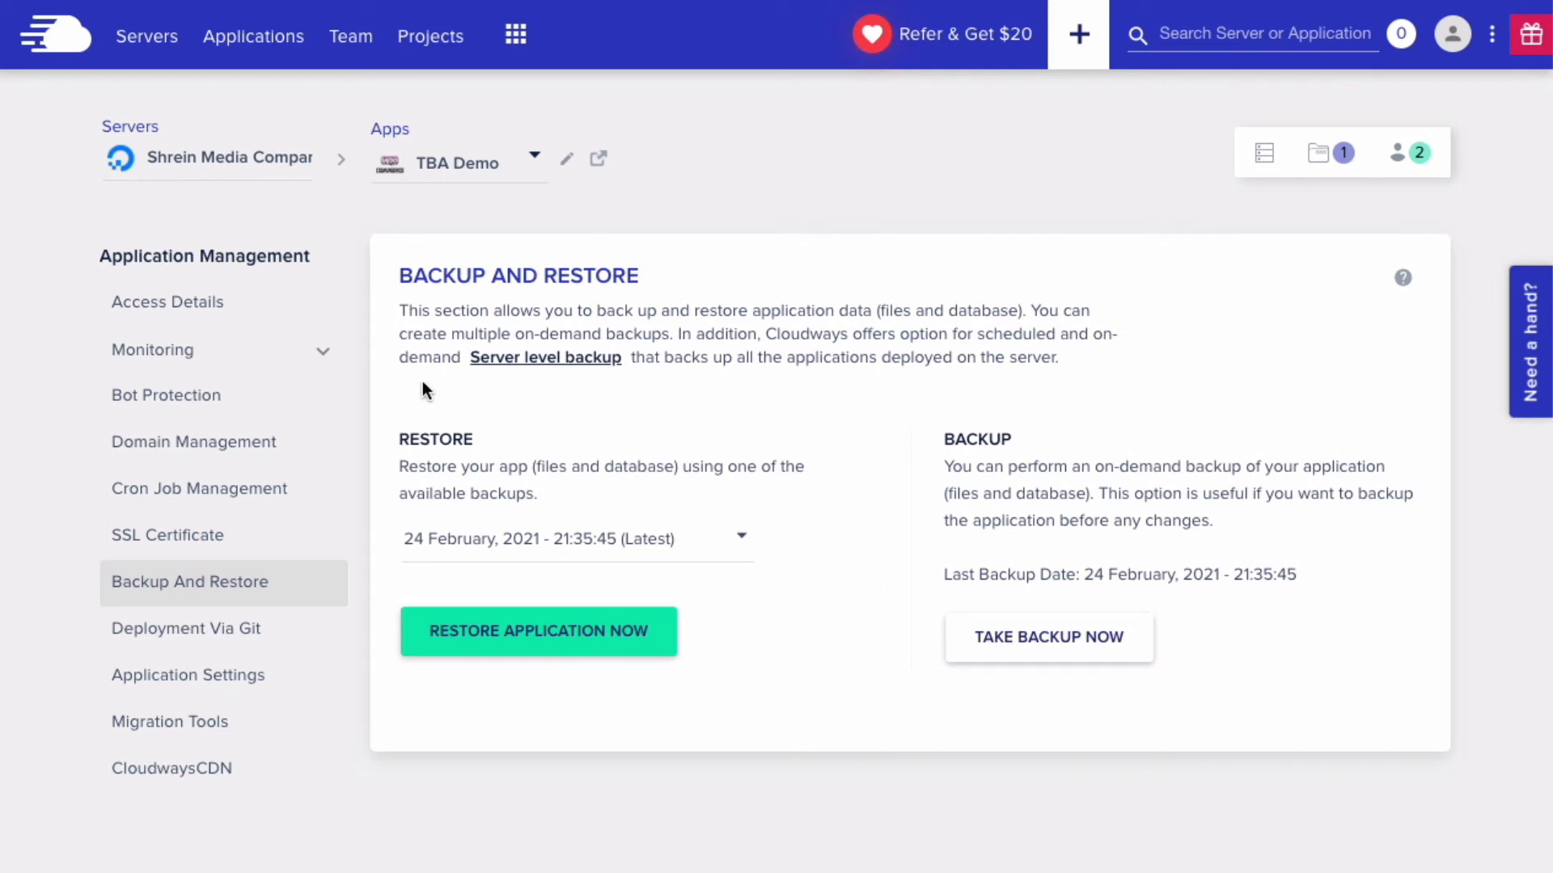
- Show Shrein Media Companies' monitoring summary: RAM 1.34 of 4 GB, CPU 4%, disk 32.05 GB
click(163, 46)
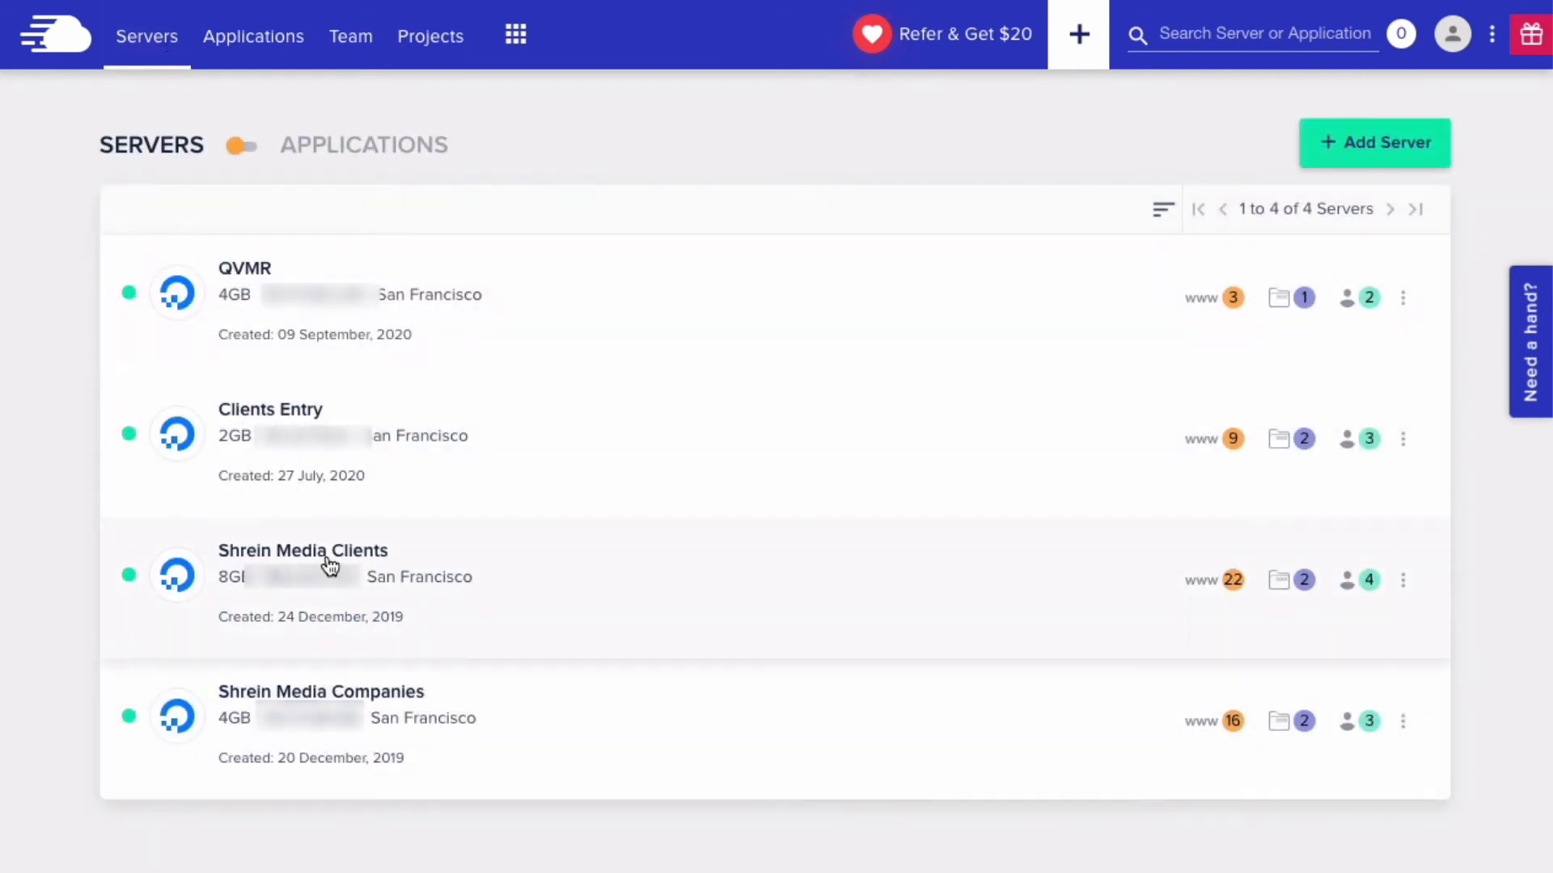
click(278, 692)
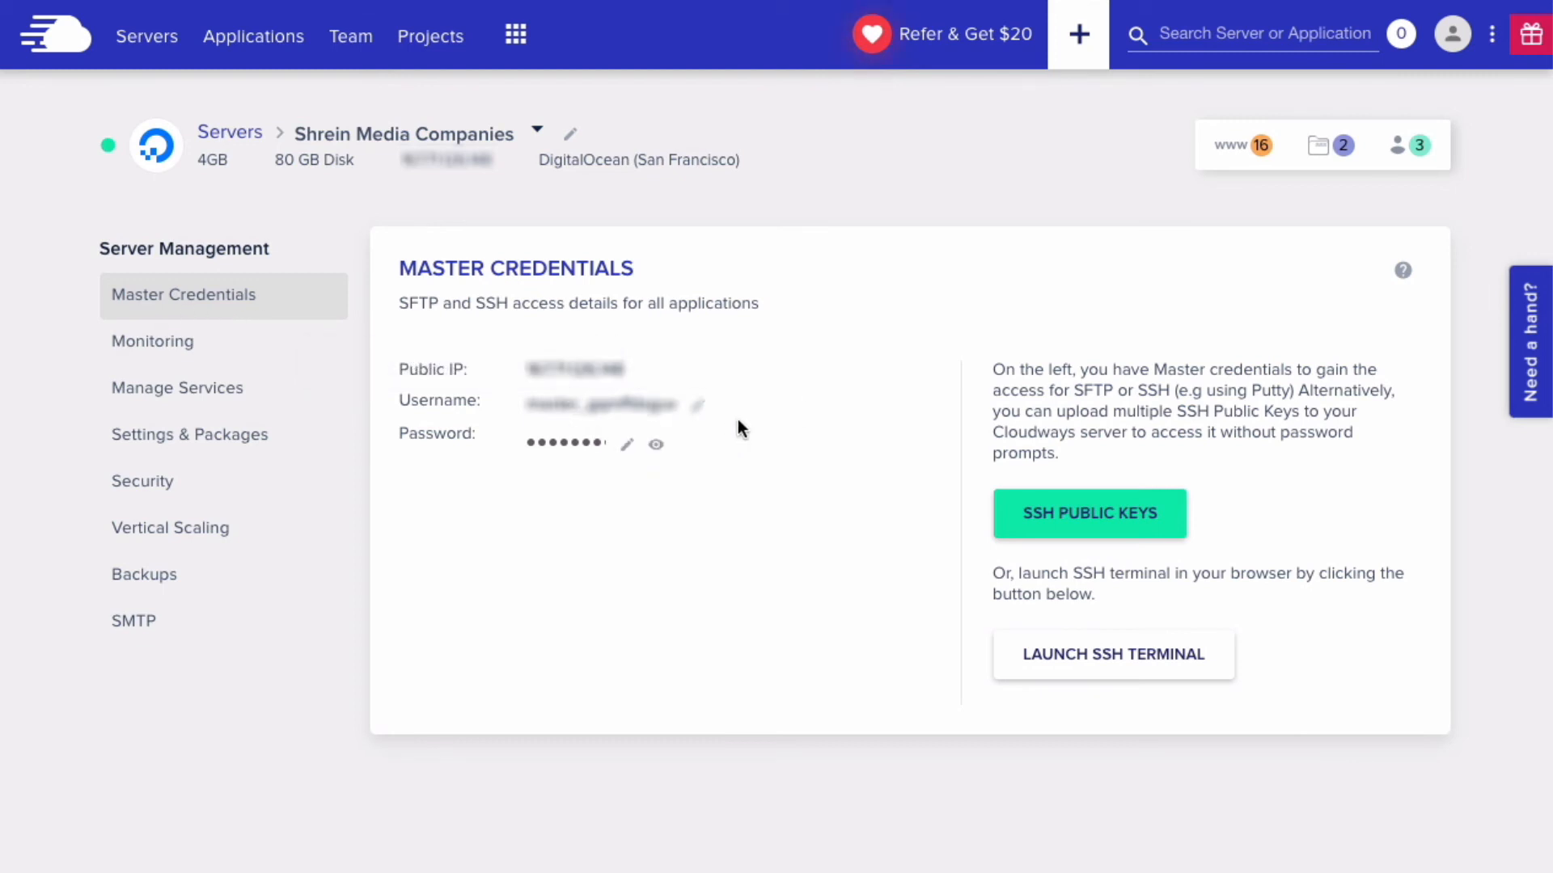
click(200, 342)
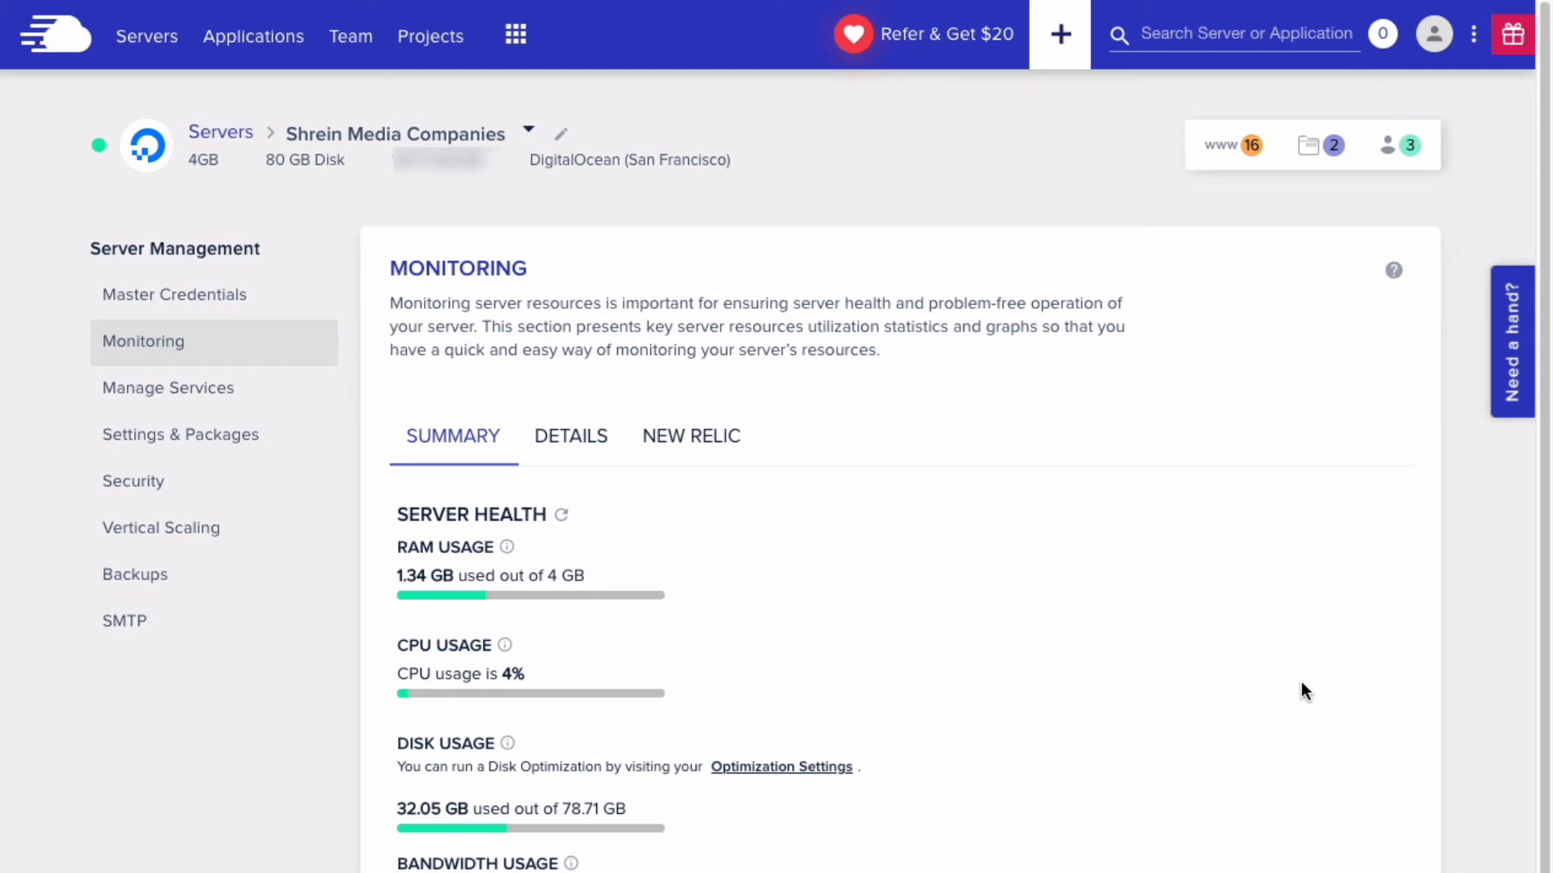
- Expand the Application Wise Details usage table, then bring up the server's Manage Services panel
scroll(1302, 688, down, 2)
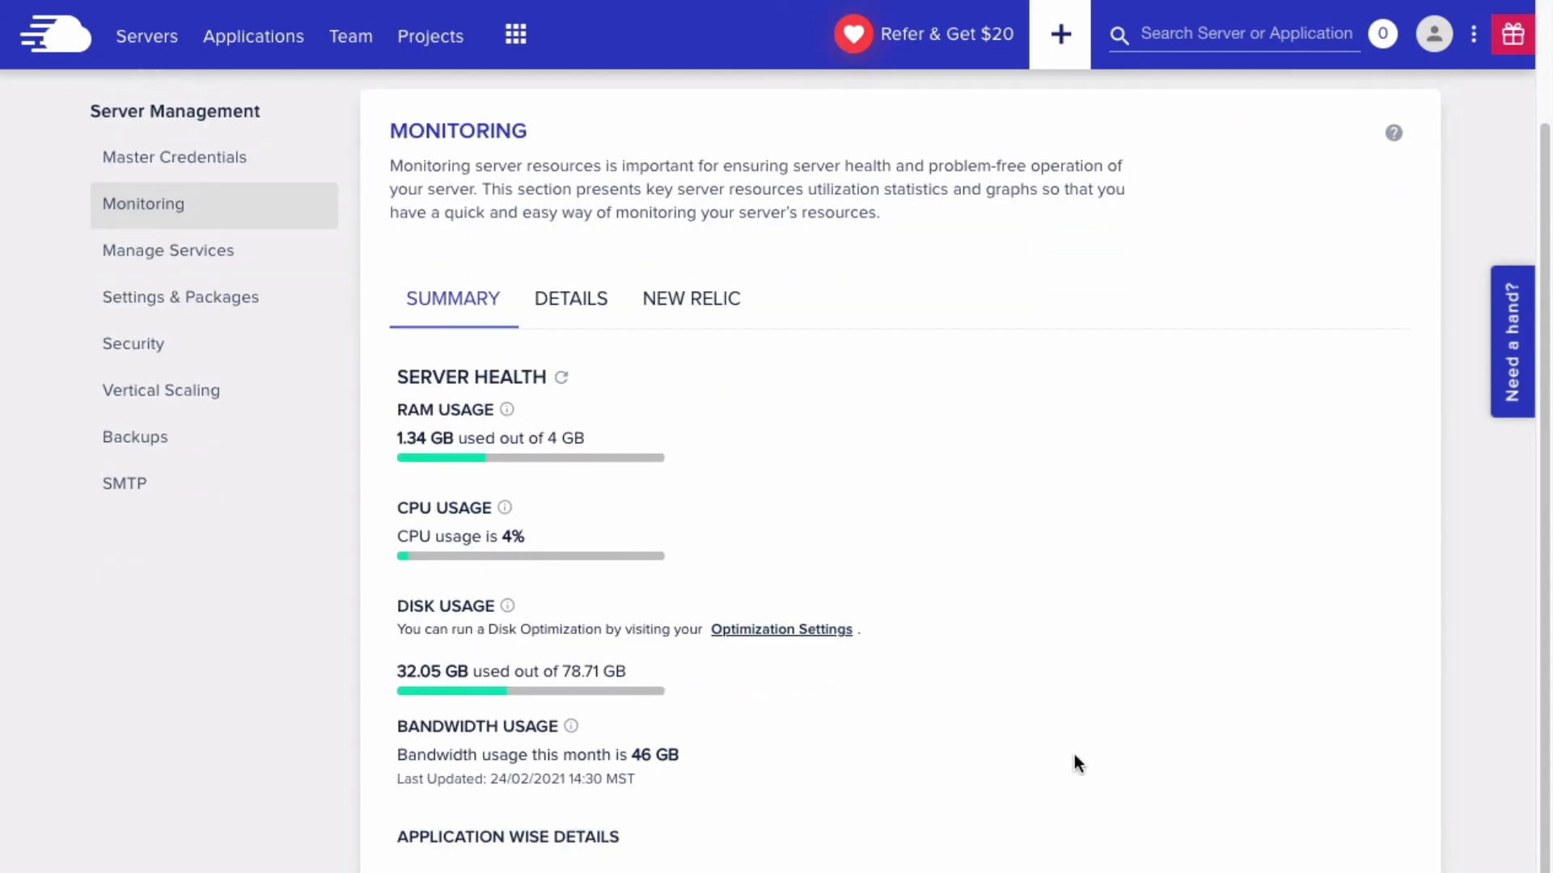
scroll(1074, 763, down, 2)
click(633, 768)
scroll(860, 693, down, 5)
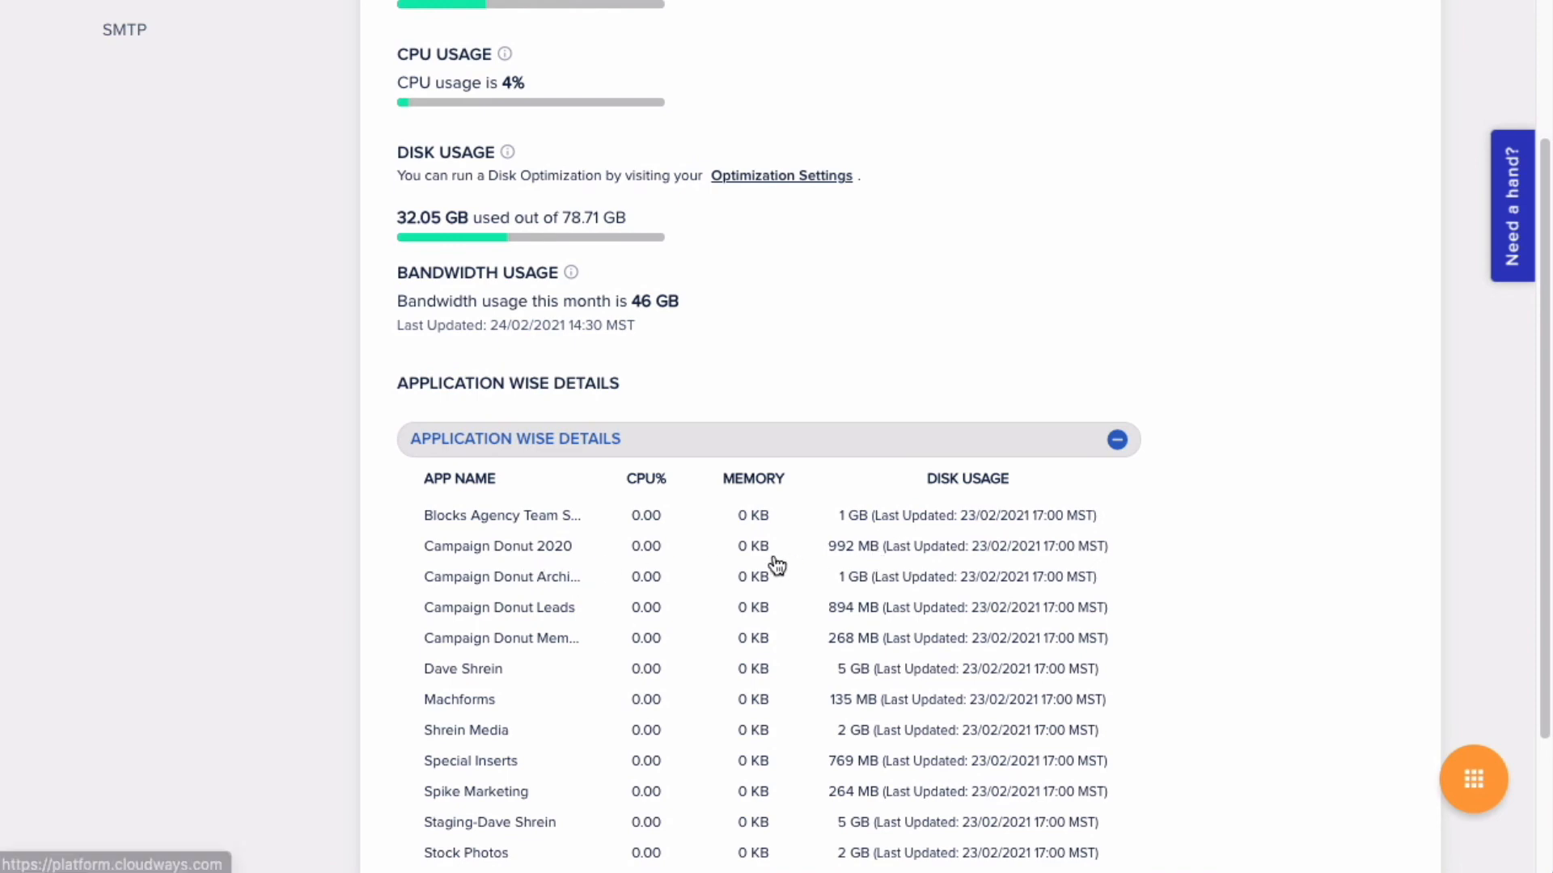
scroll(776, 564, down, 2)
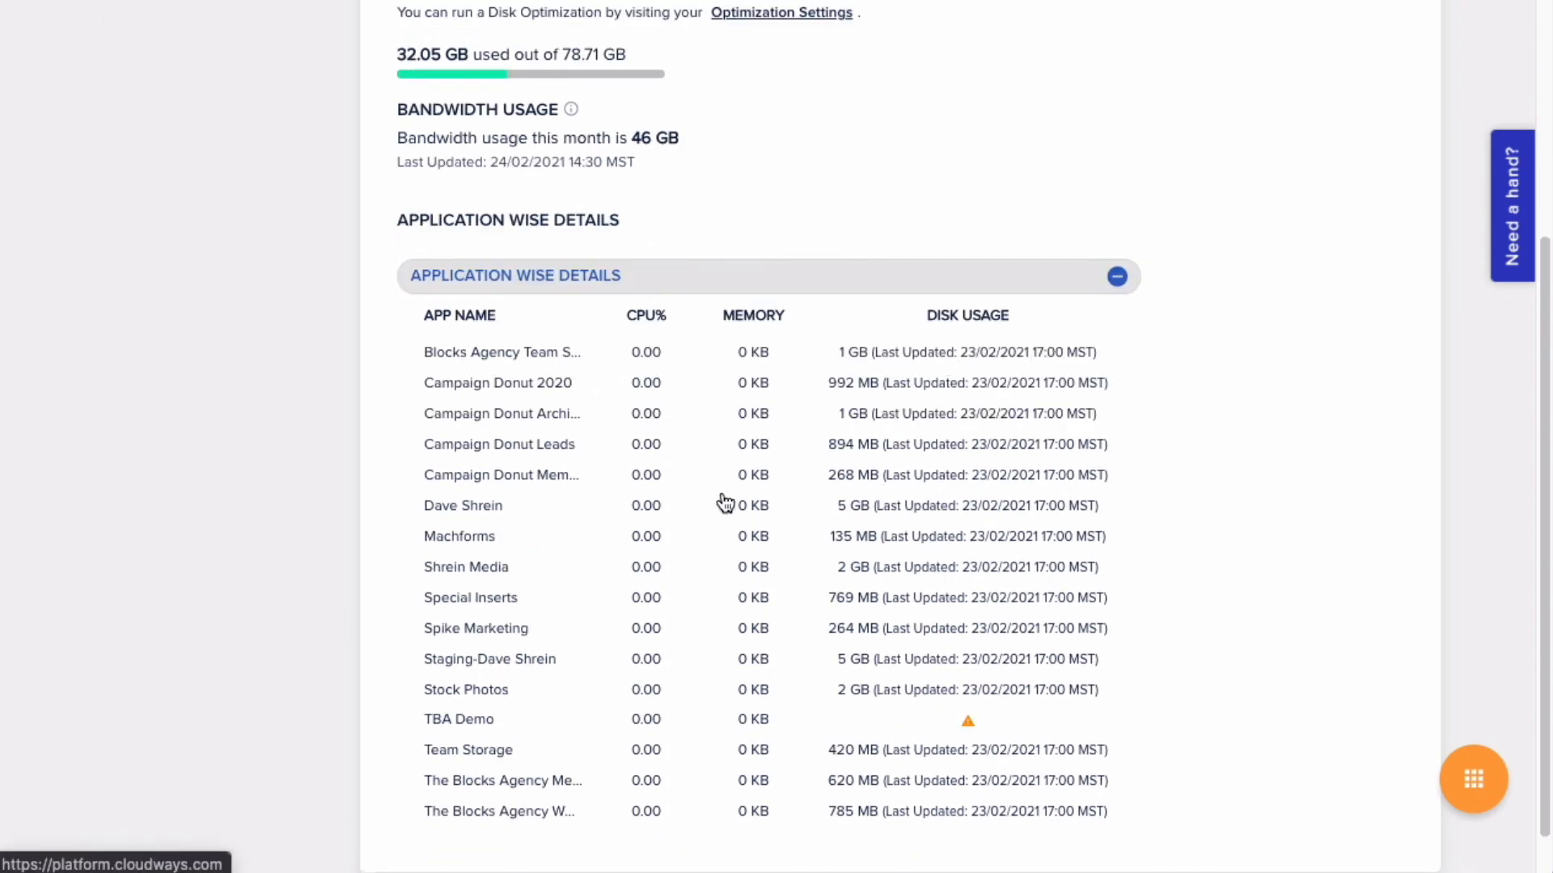
scroll(720, 505, down, 1)
scroll(722, 507, up, 8)
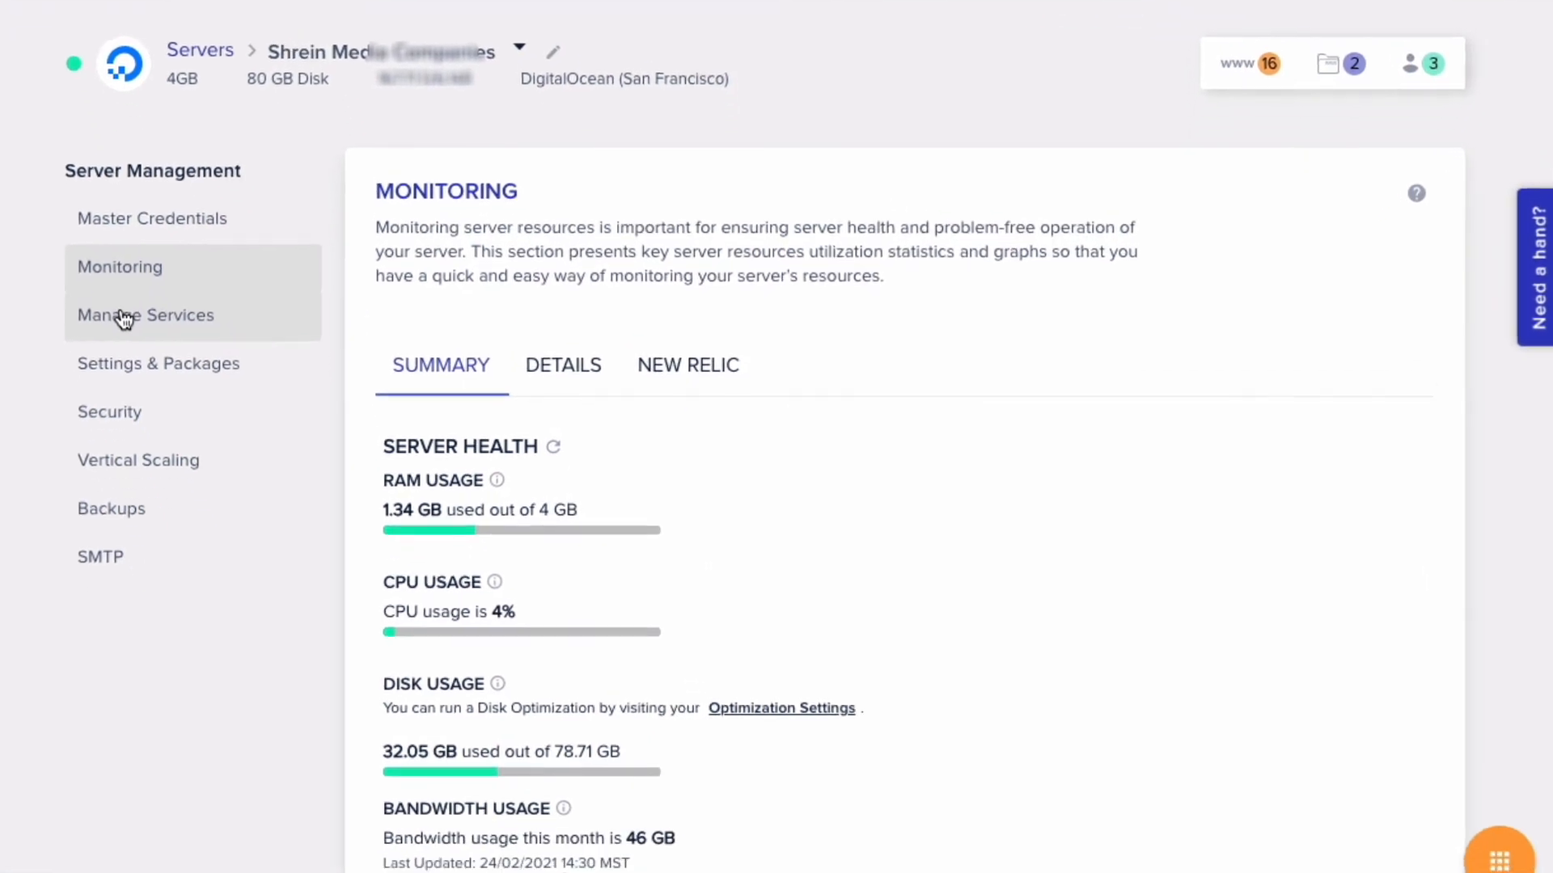
click(123, 319)
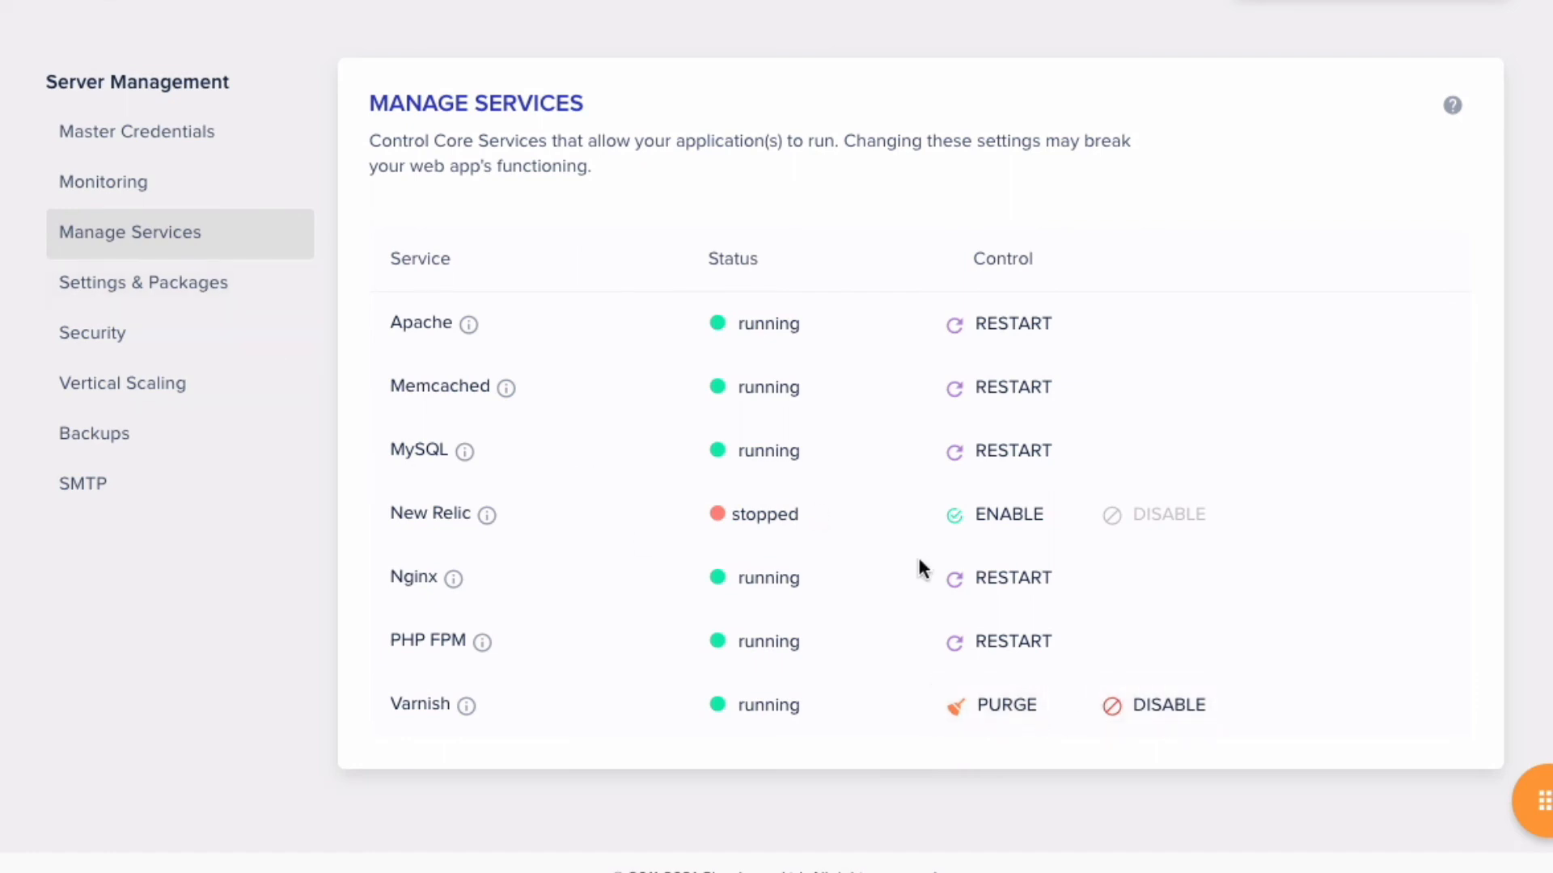
- Look over the server's Basic and Advanced PHP settings under Settings & Packages
click(218, 303)
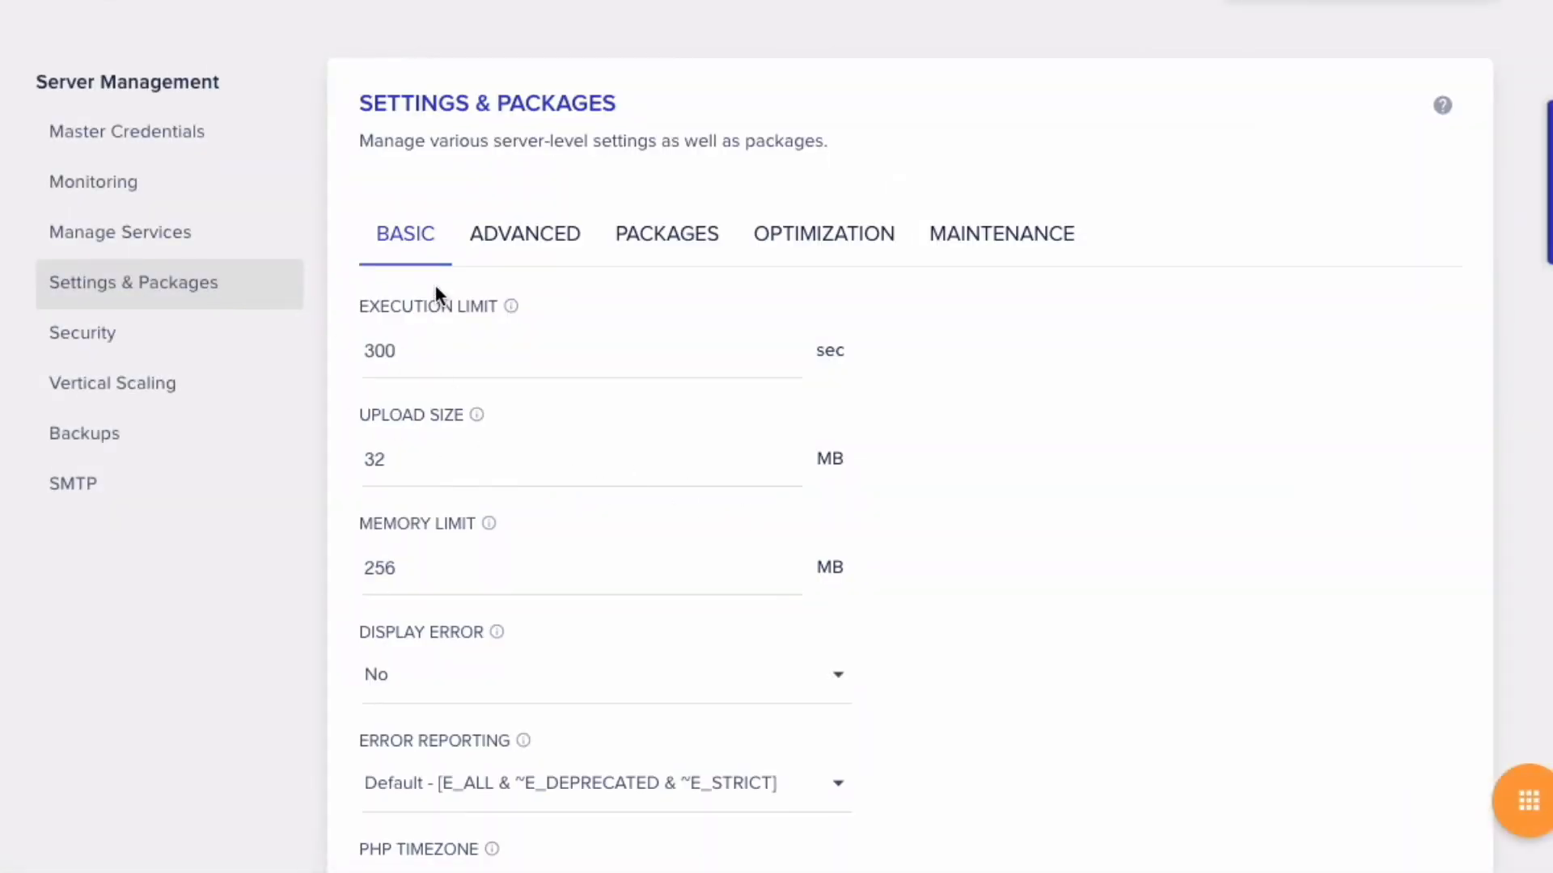
scroll(473, 330, down, 1)
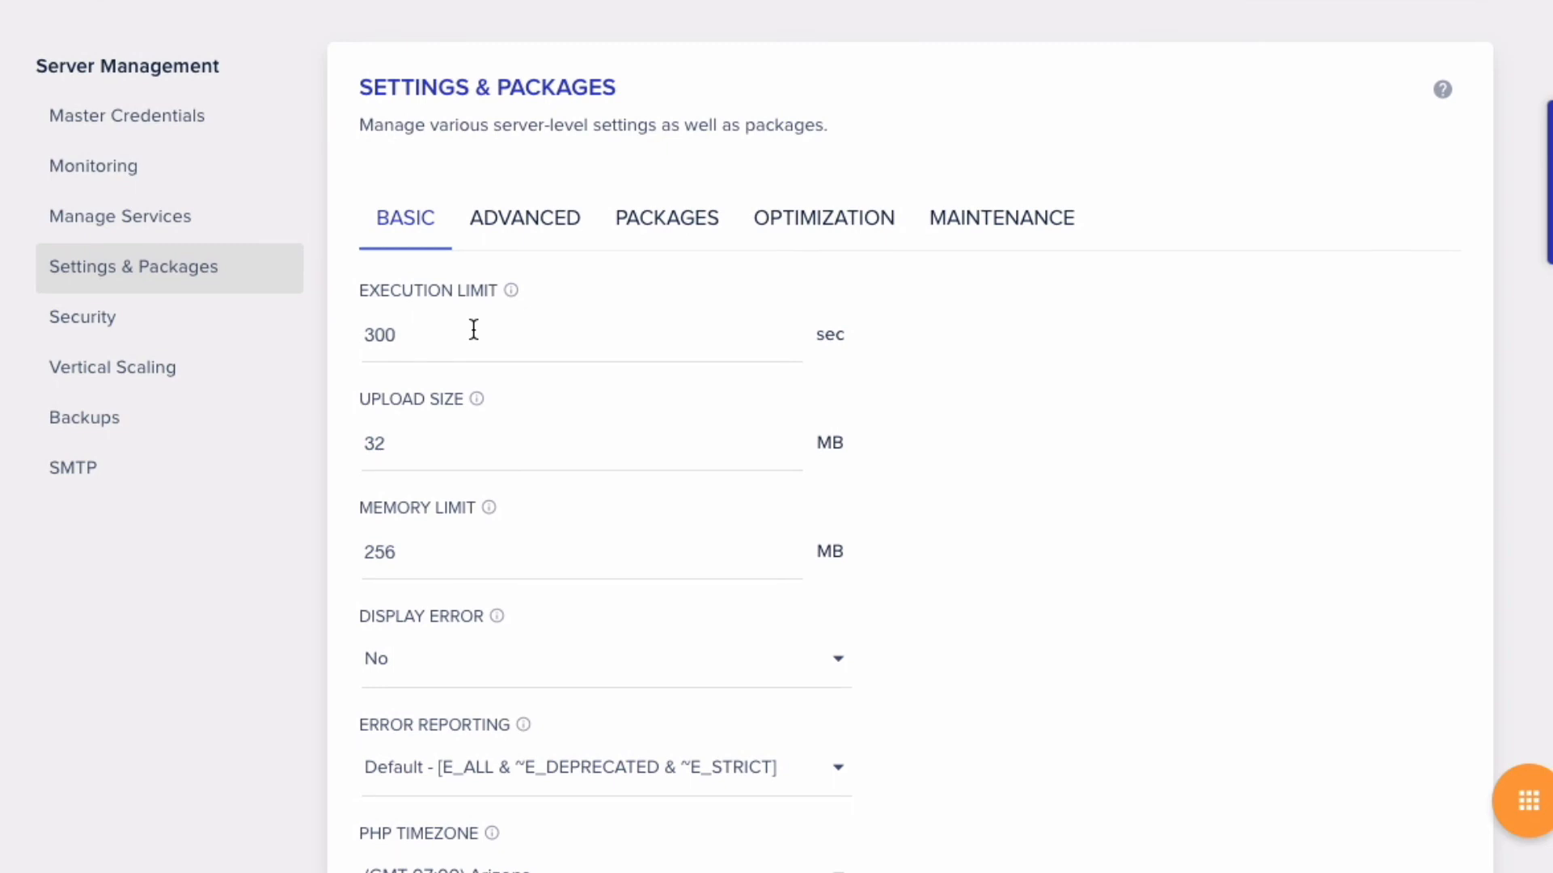
scroll(474, 330, down, 1)
scroll(406, 413, down, 3)
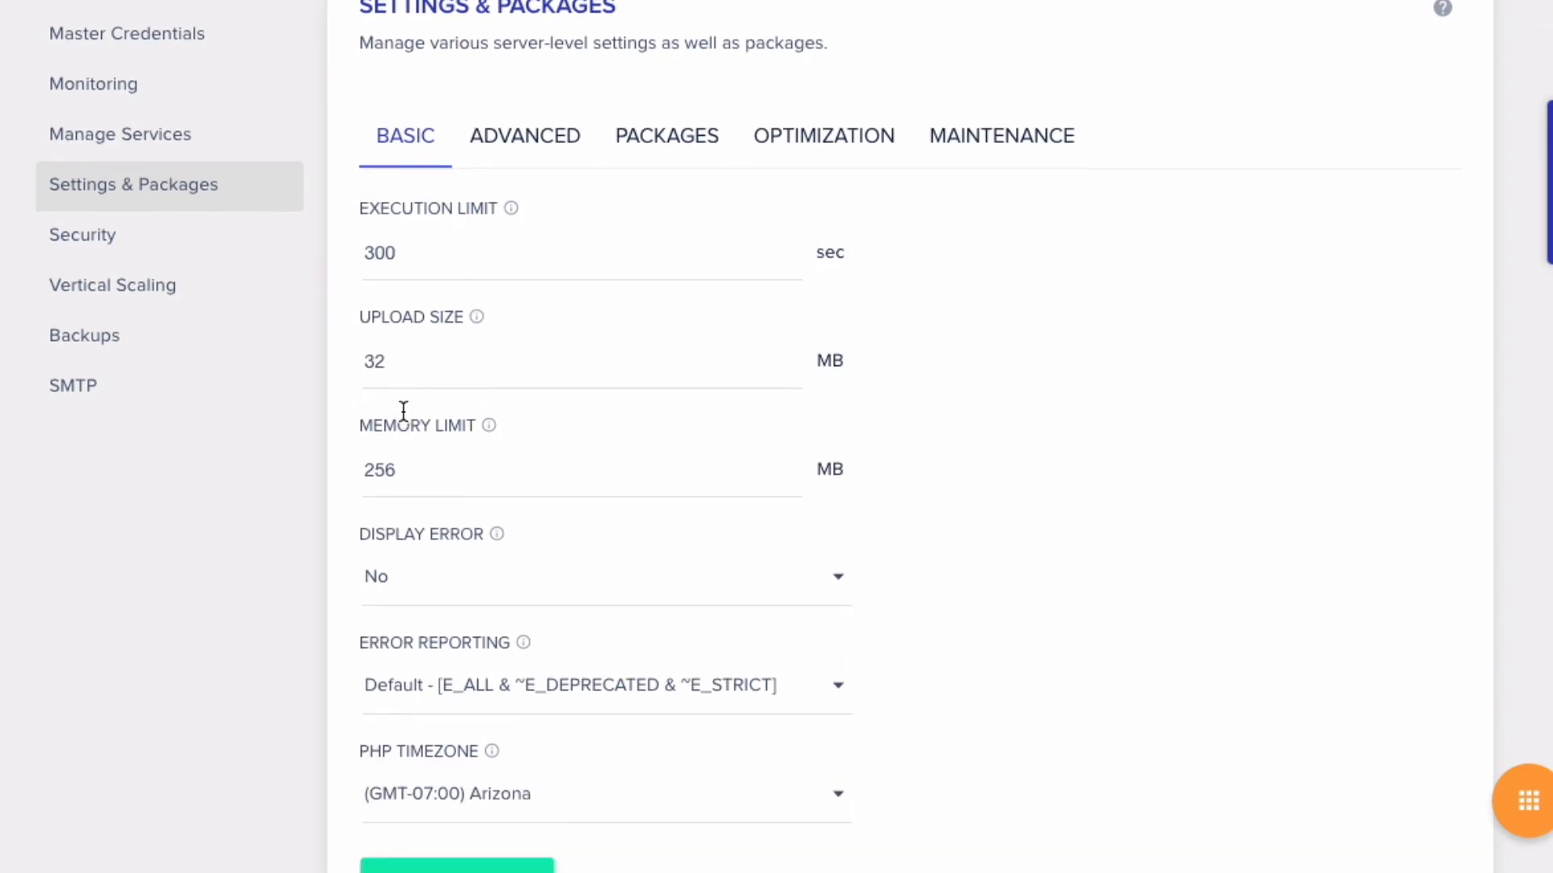
scroll(405, 412, up, 3)
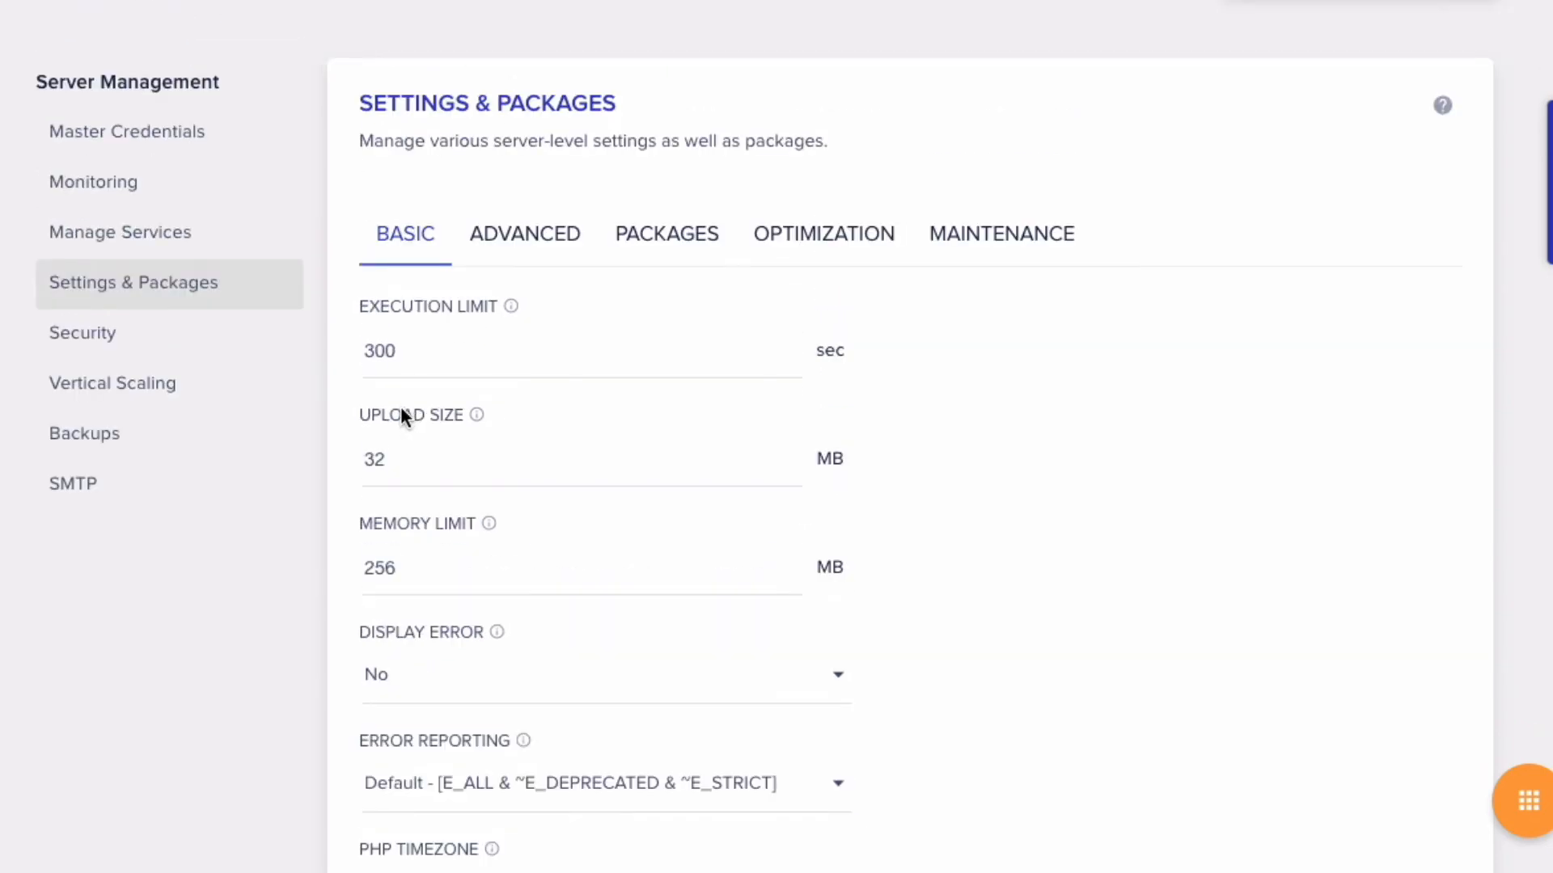
click(493, 255)
click(404, 244)
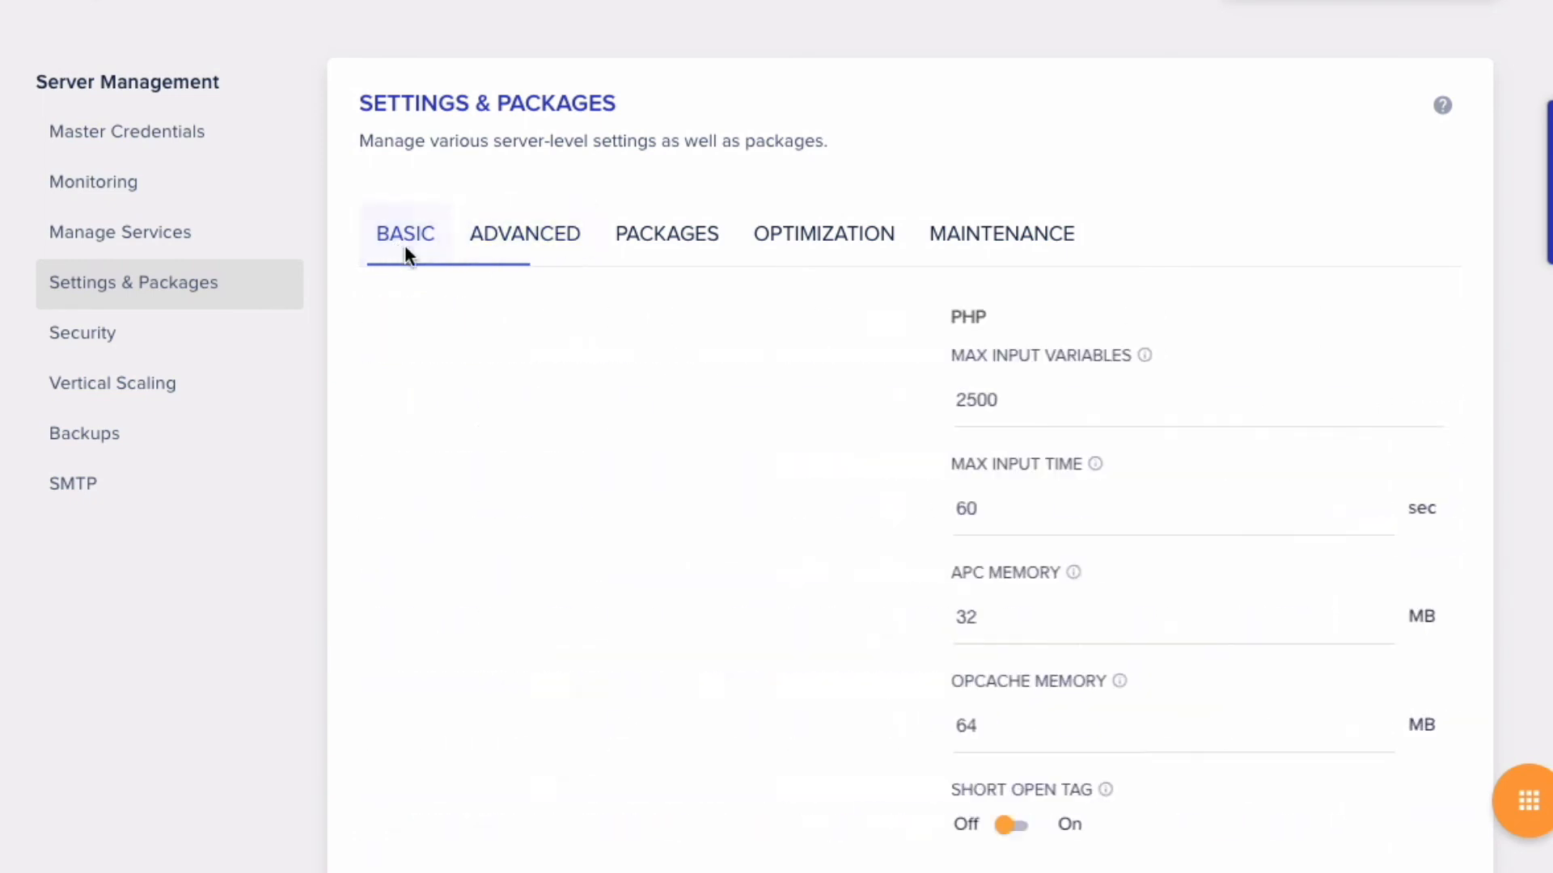
mouse_move(475, 415)
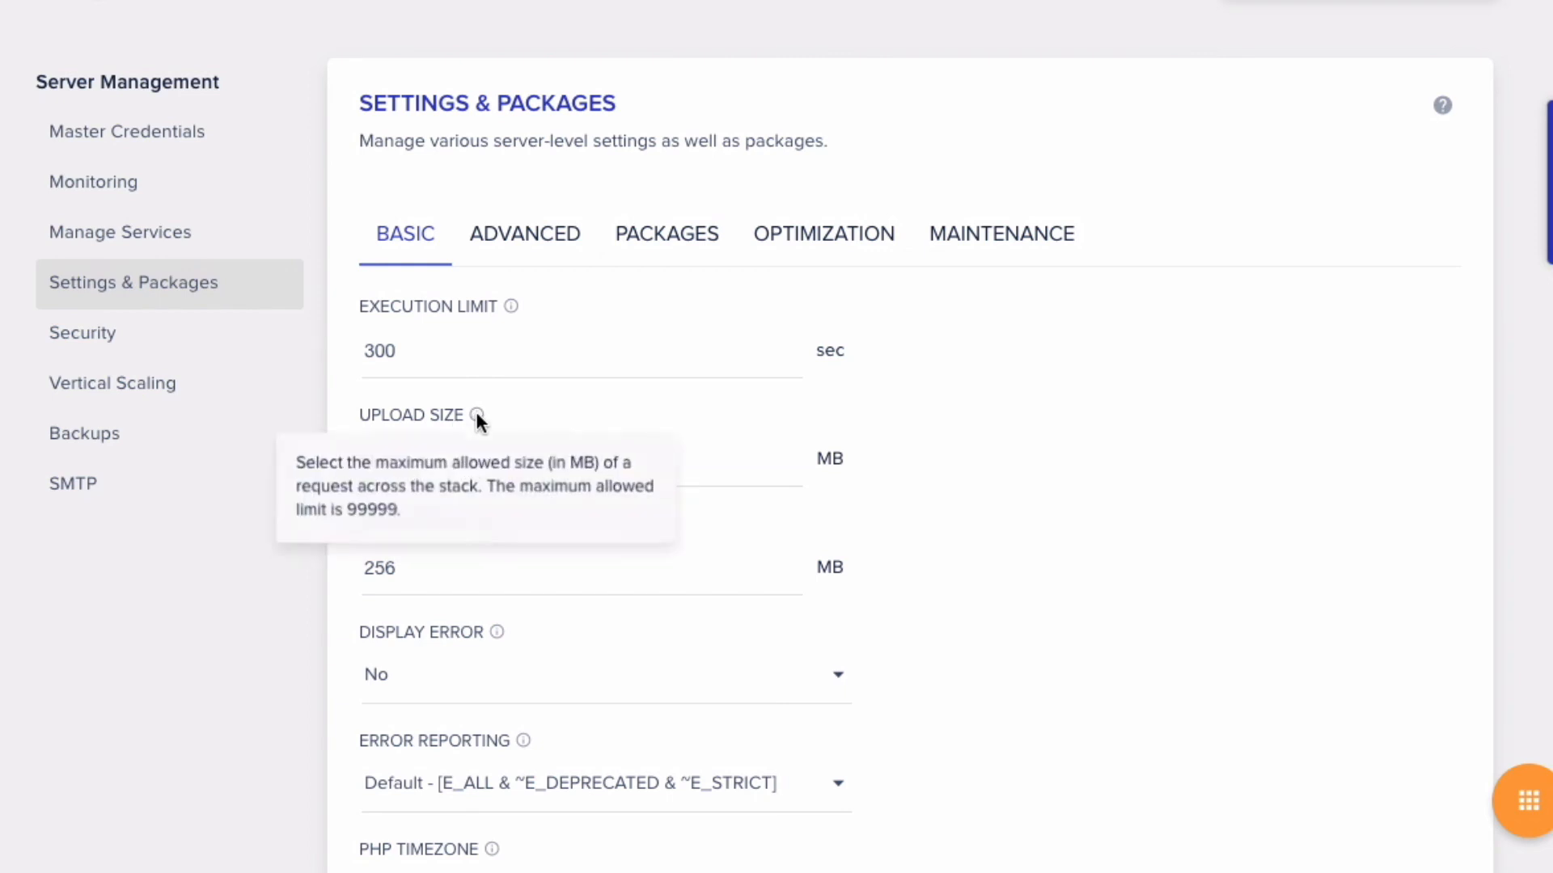
click(558, 256)
scroll(553, 365, down, 2)
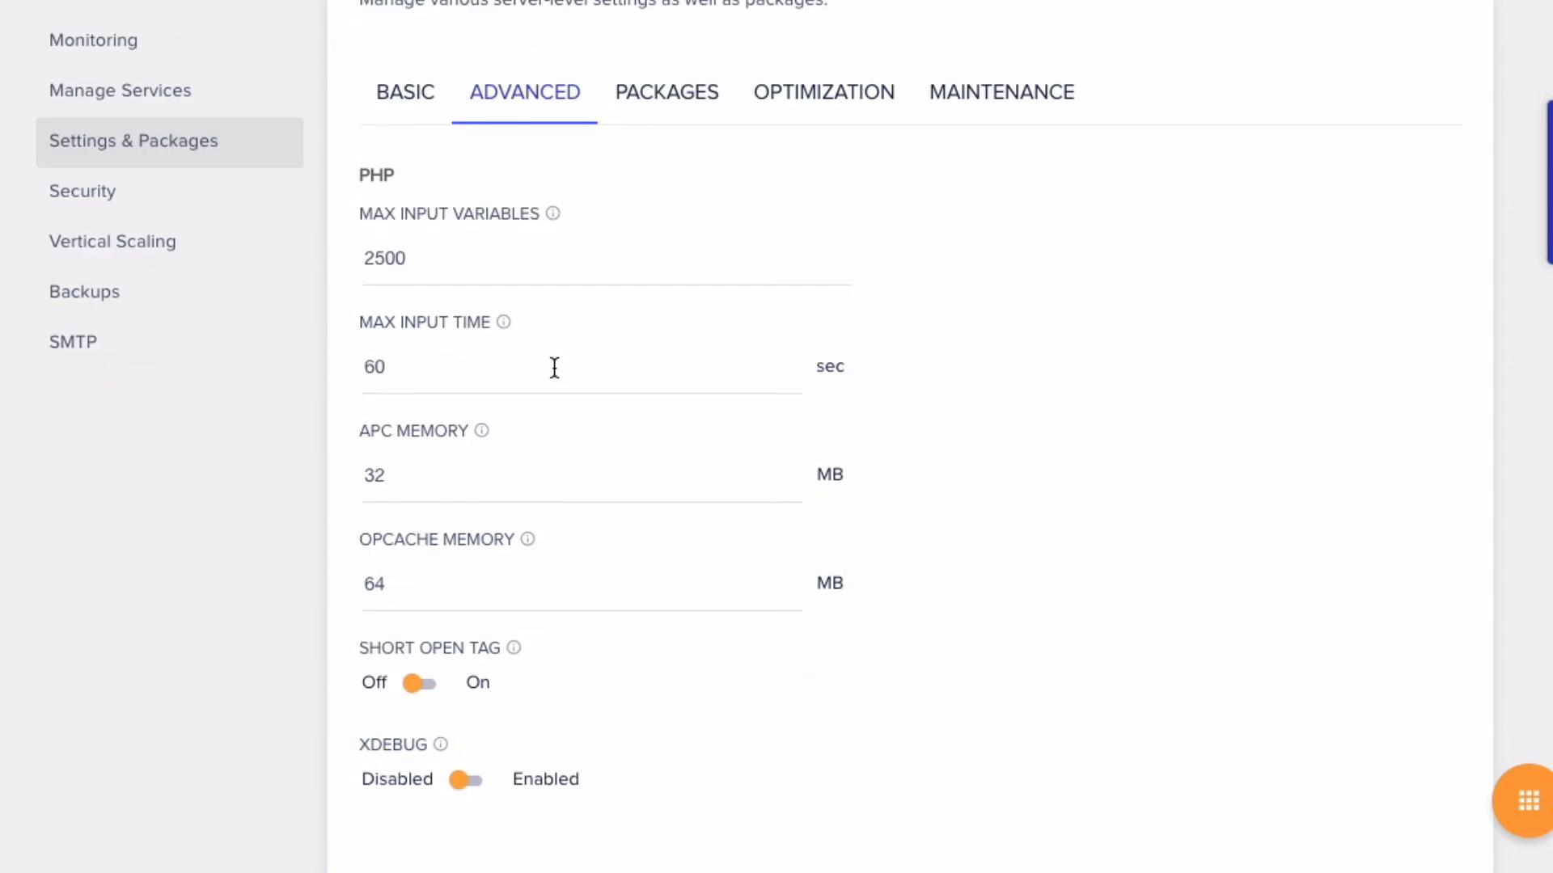
scroll(555, 365, up, 2)
- Check the Packages and disk cleanup Optimization tabs, ending on SSH/SFTP Security settings
click(657, 217)
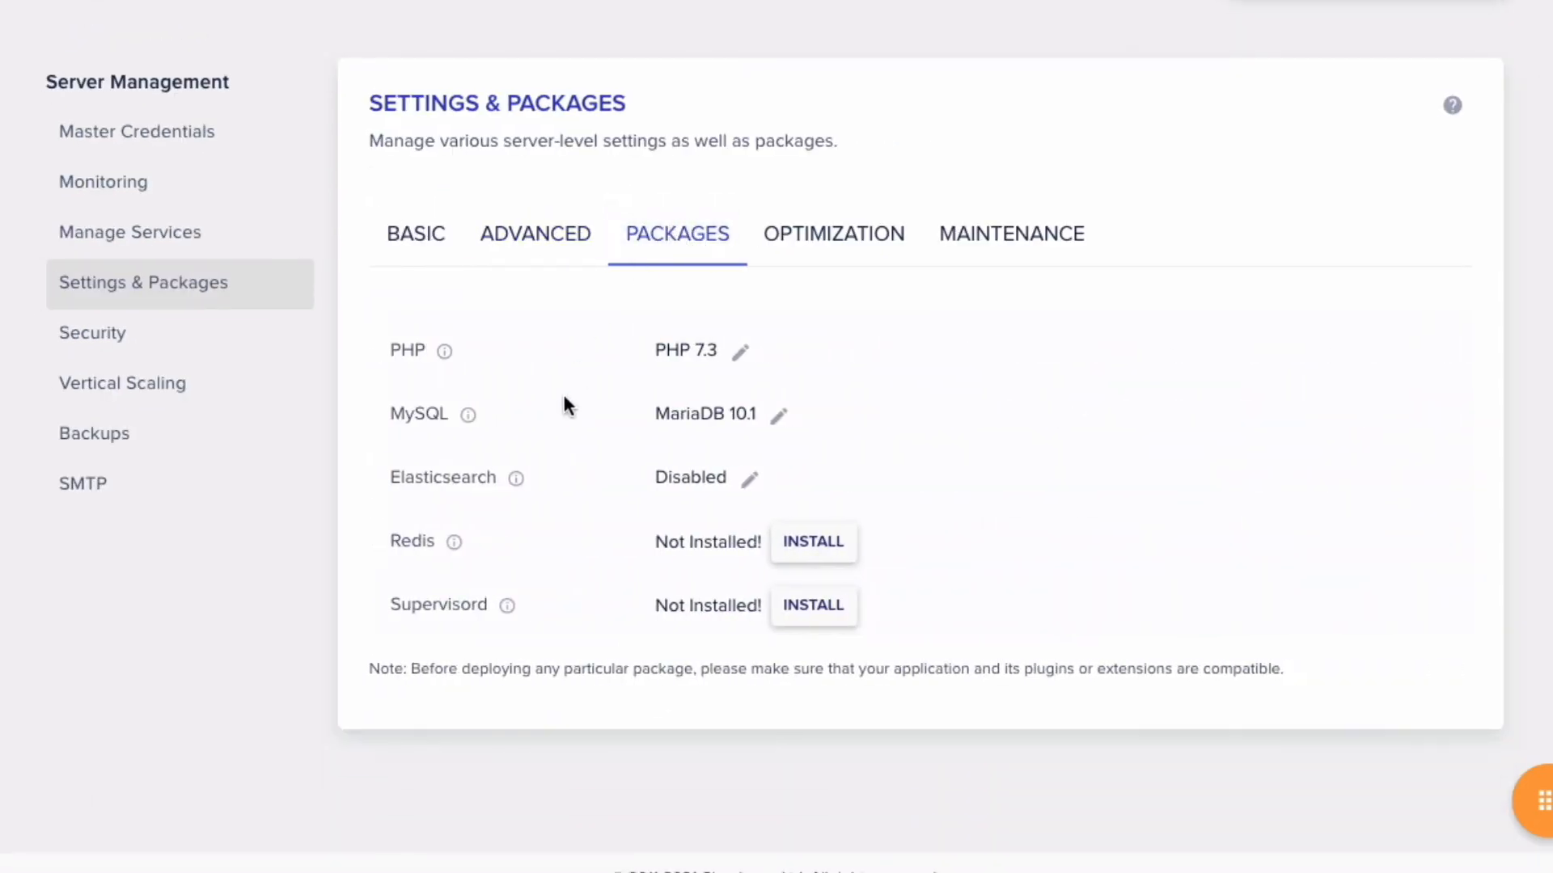
click(821, 241)
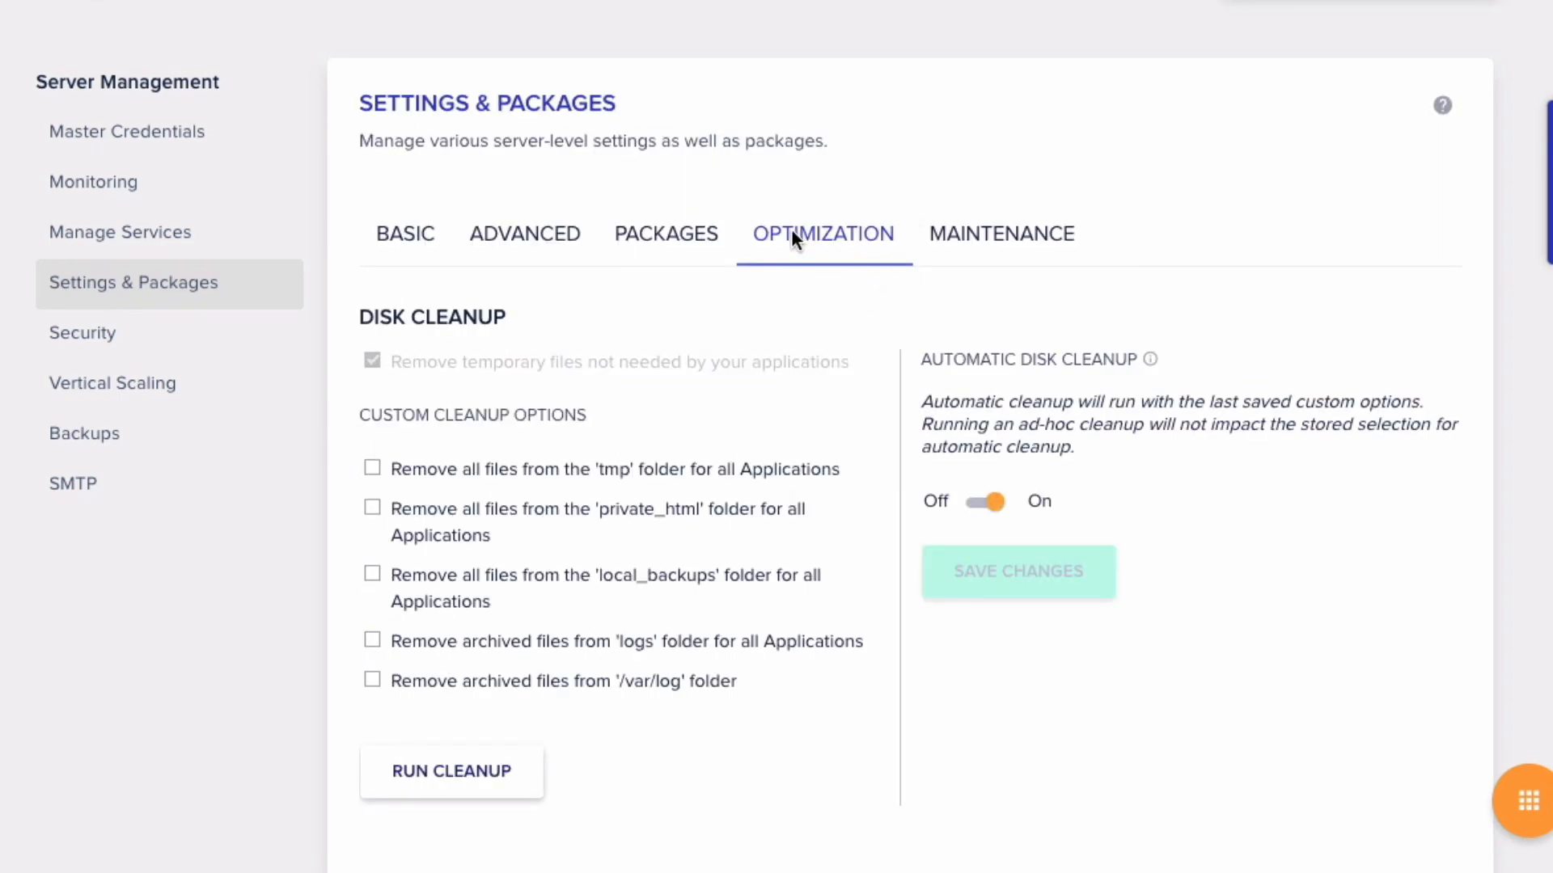
click(157, 360)
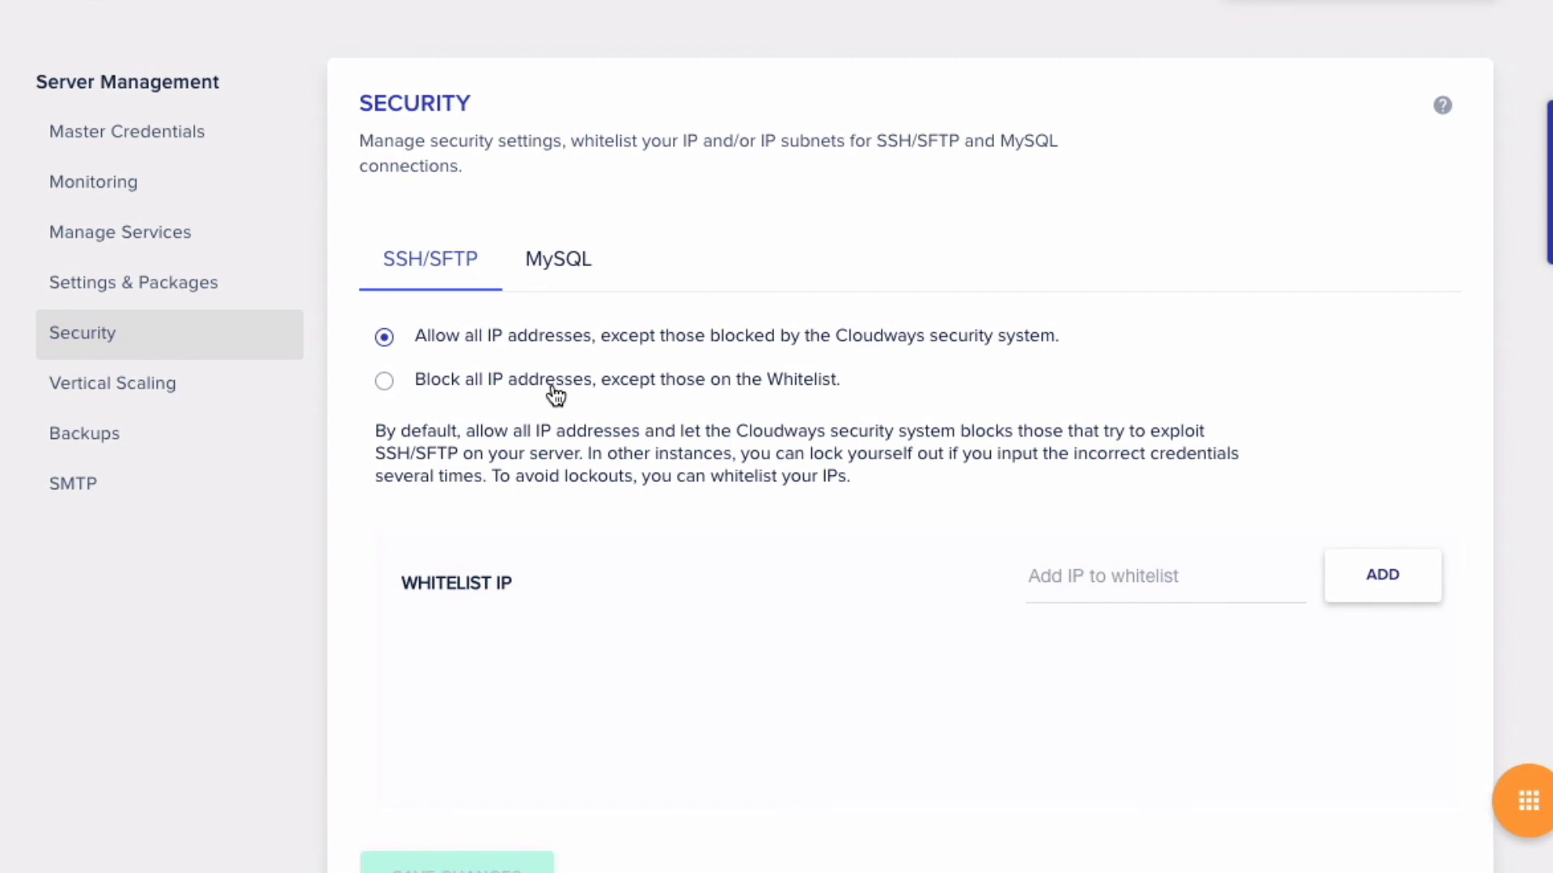
- Compare the 2GB, 16GB and 4GB plans on Vertical Scaling, keeping the server at 4GB
scroll(555, 395, down, 1)
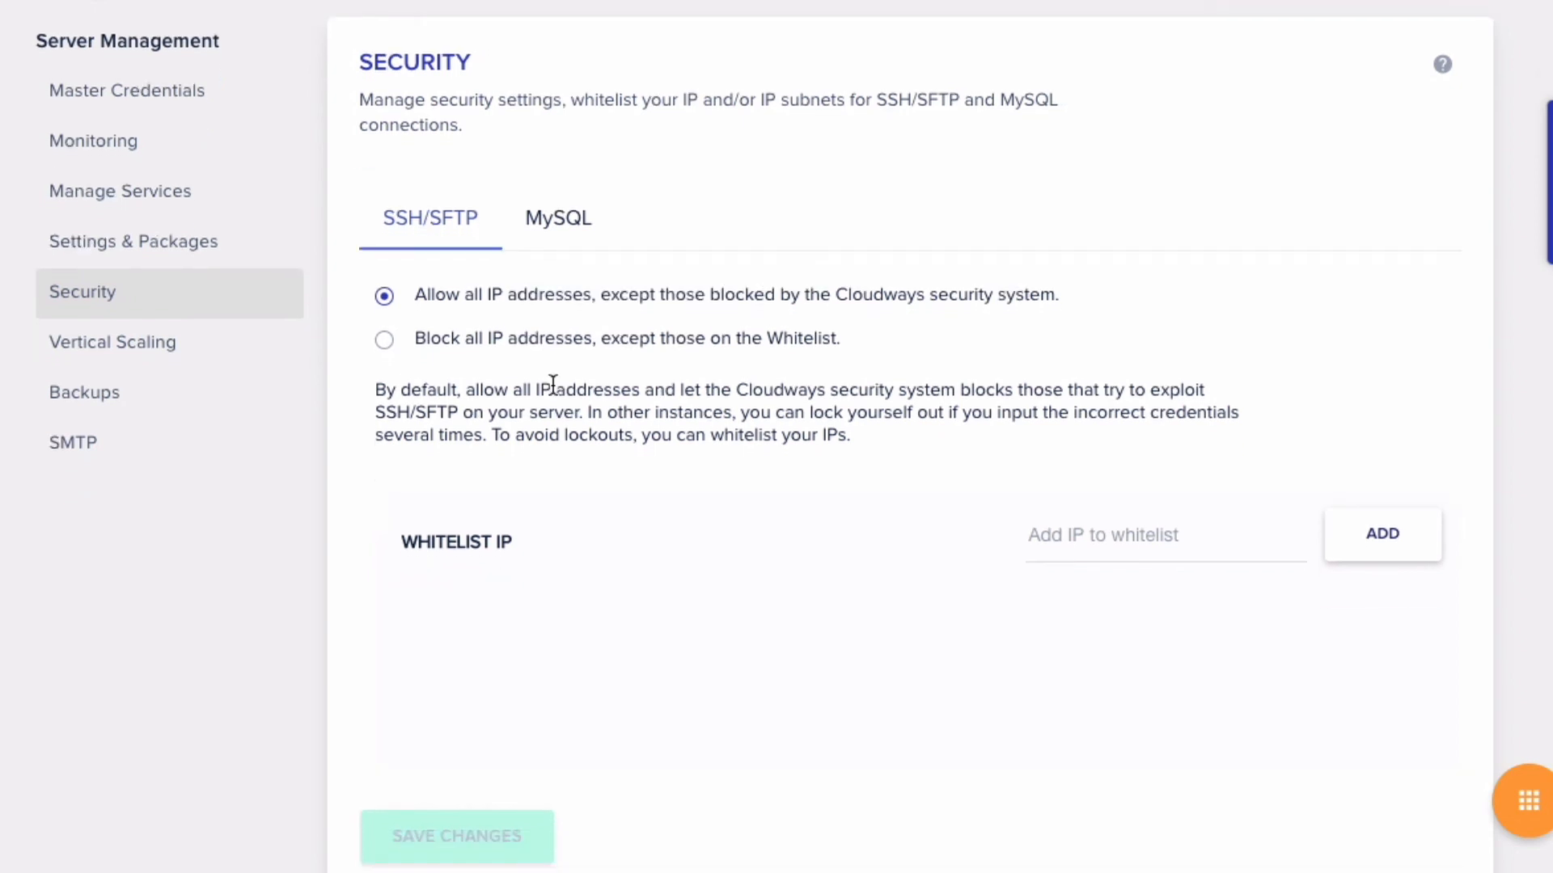
click(180, 357)
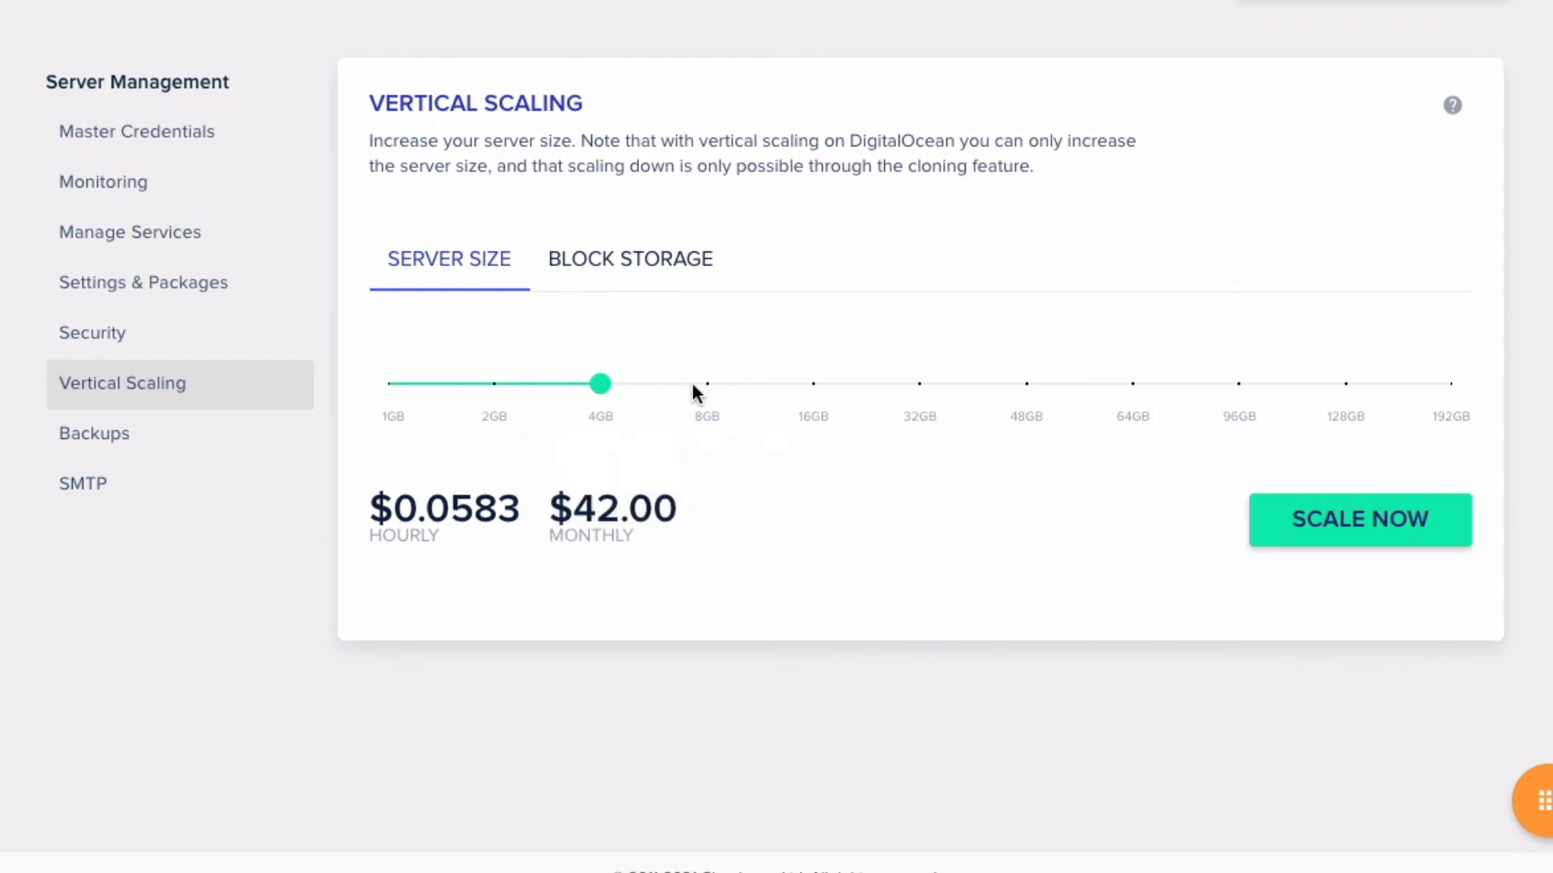
mouse_move(496, 385)
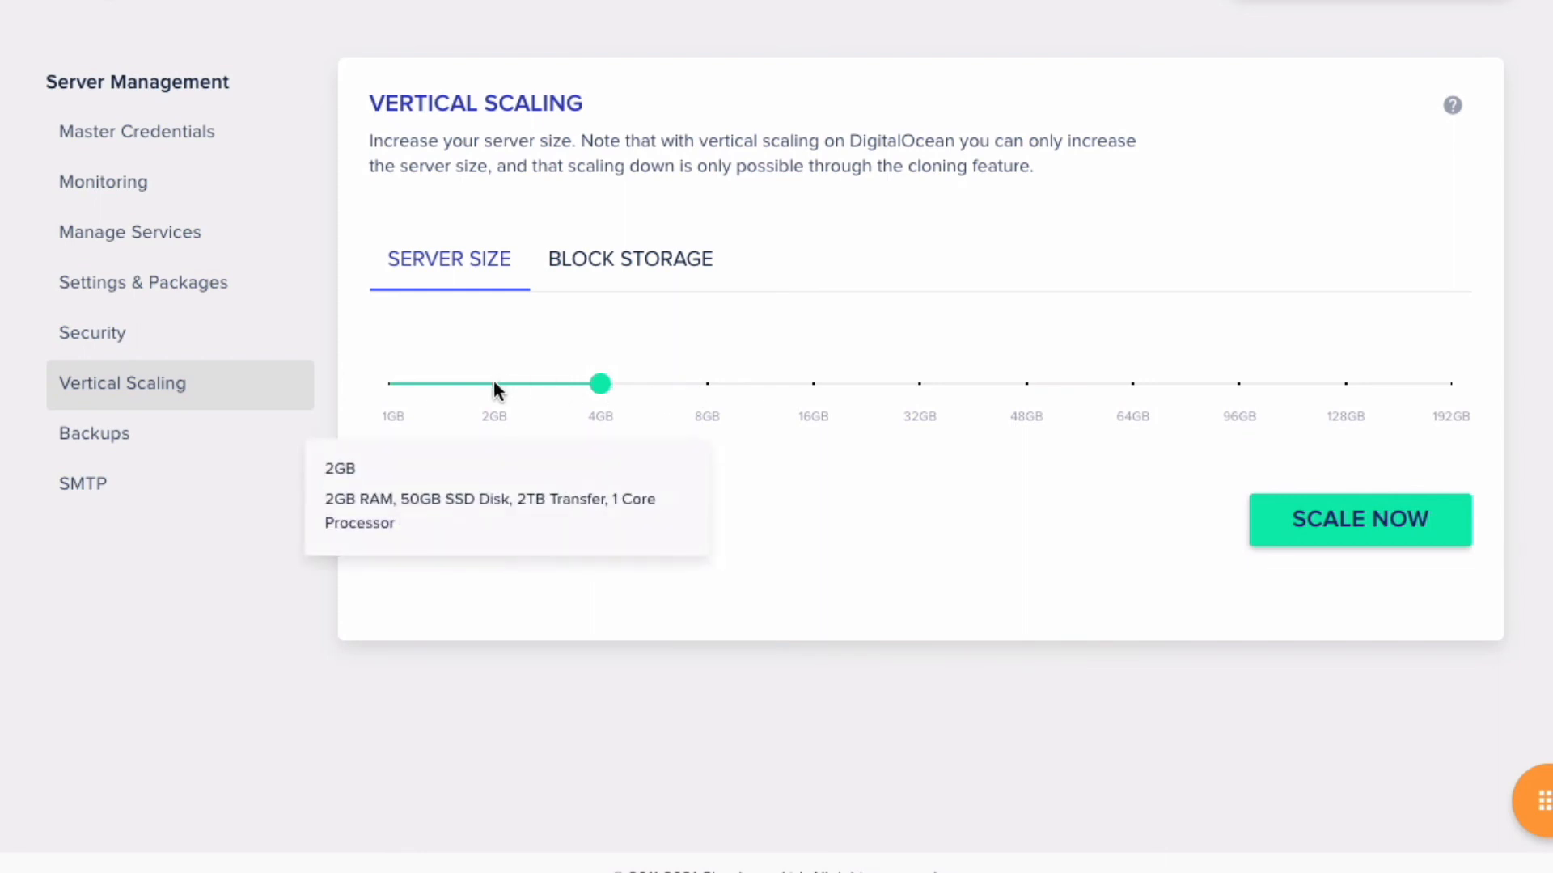
mouse_move(807, 381)
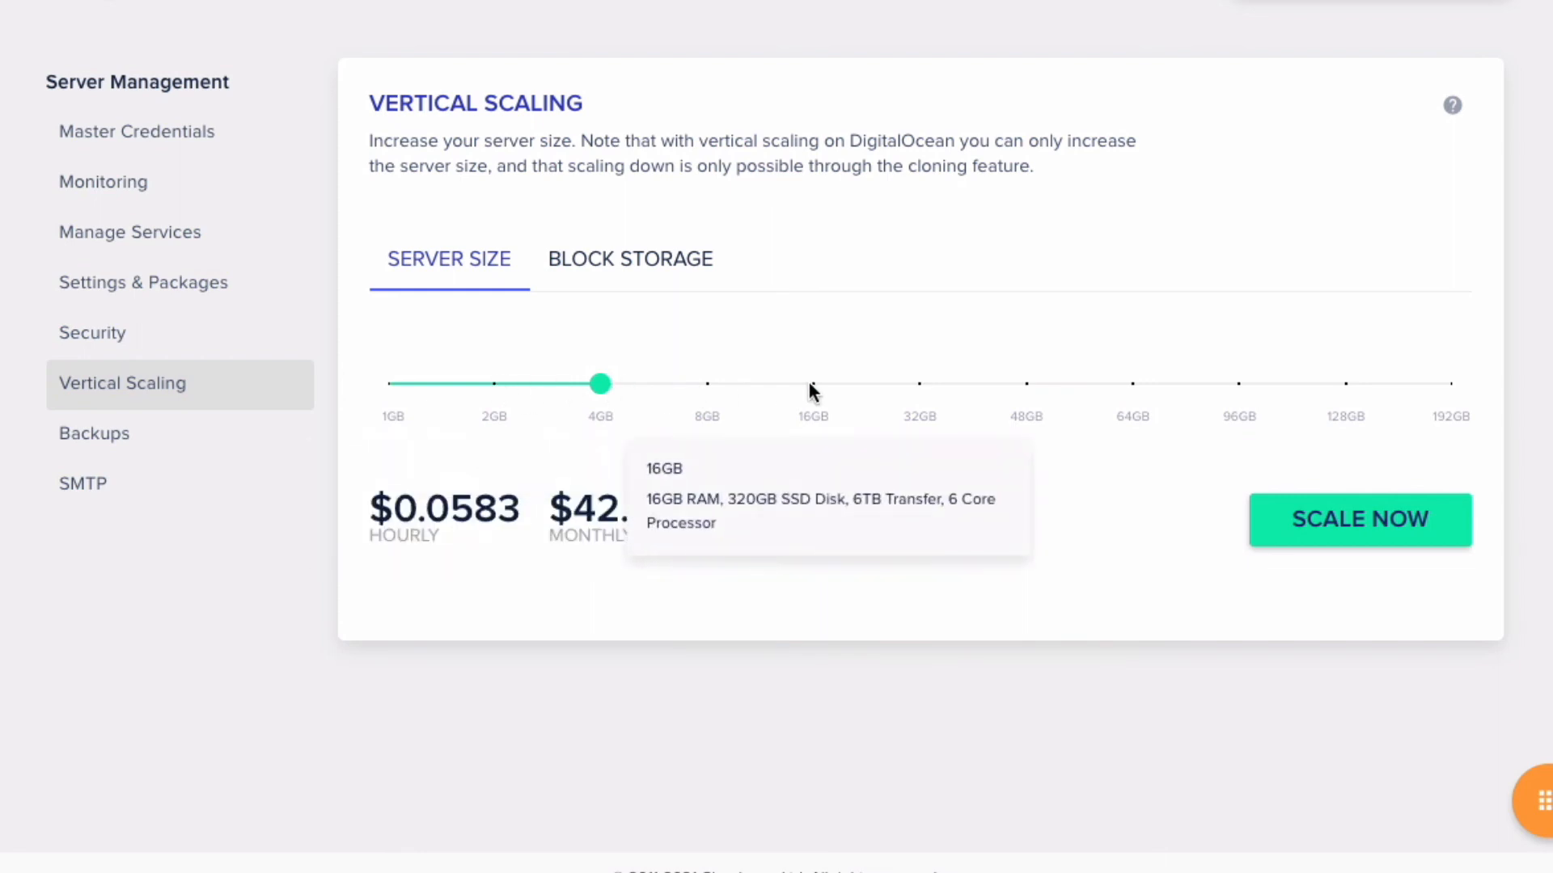
mouse_move(601, 387)
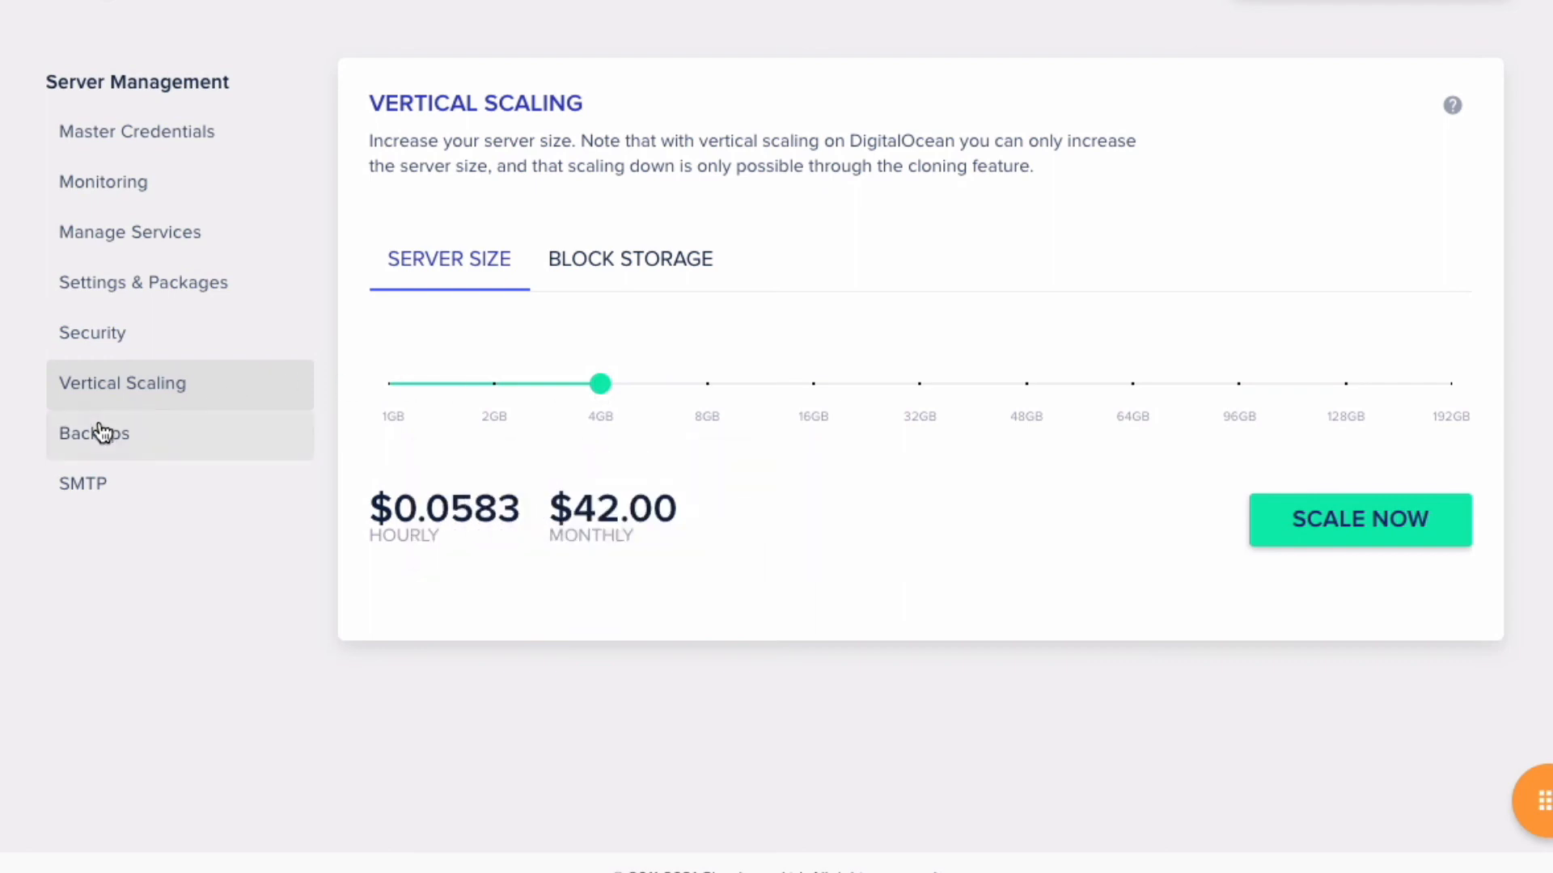
- Open the server's SMTP settings, then switch to the demo site's WordPress login page
click(93, 486)
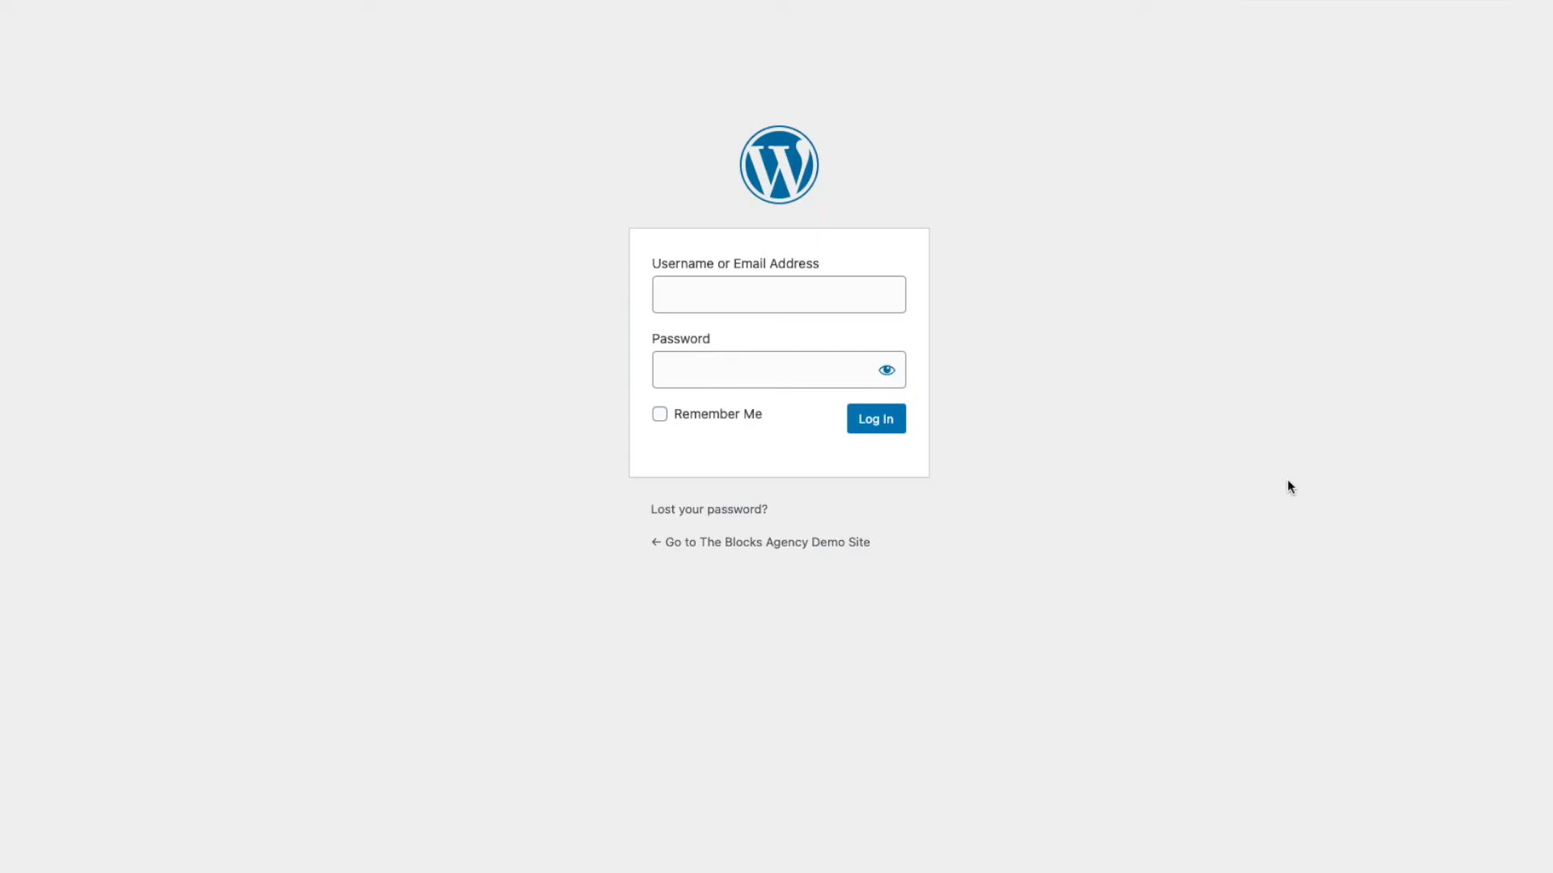
- Visit the site's Lost password page, then confirm Elastic Email remains the server's SMTP service
click(699, 512)
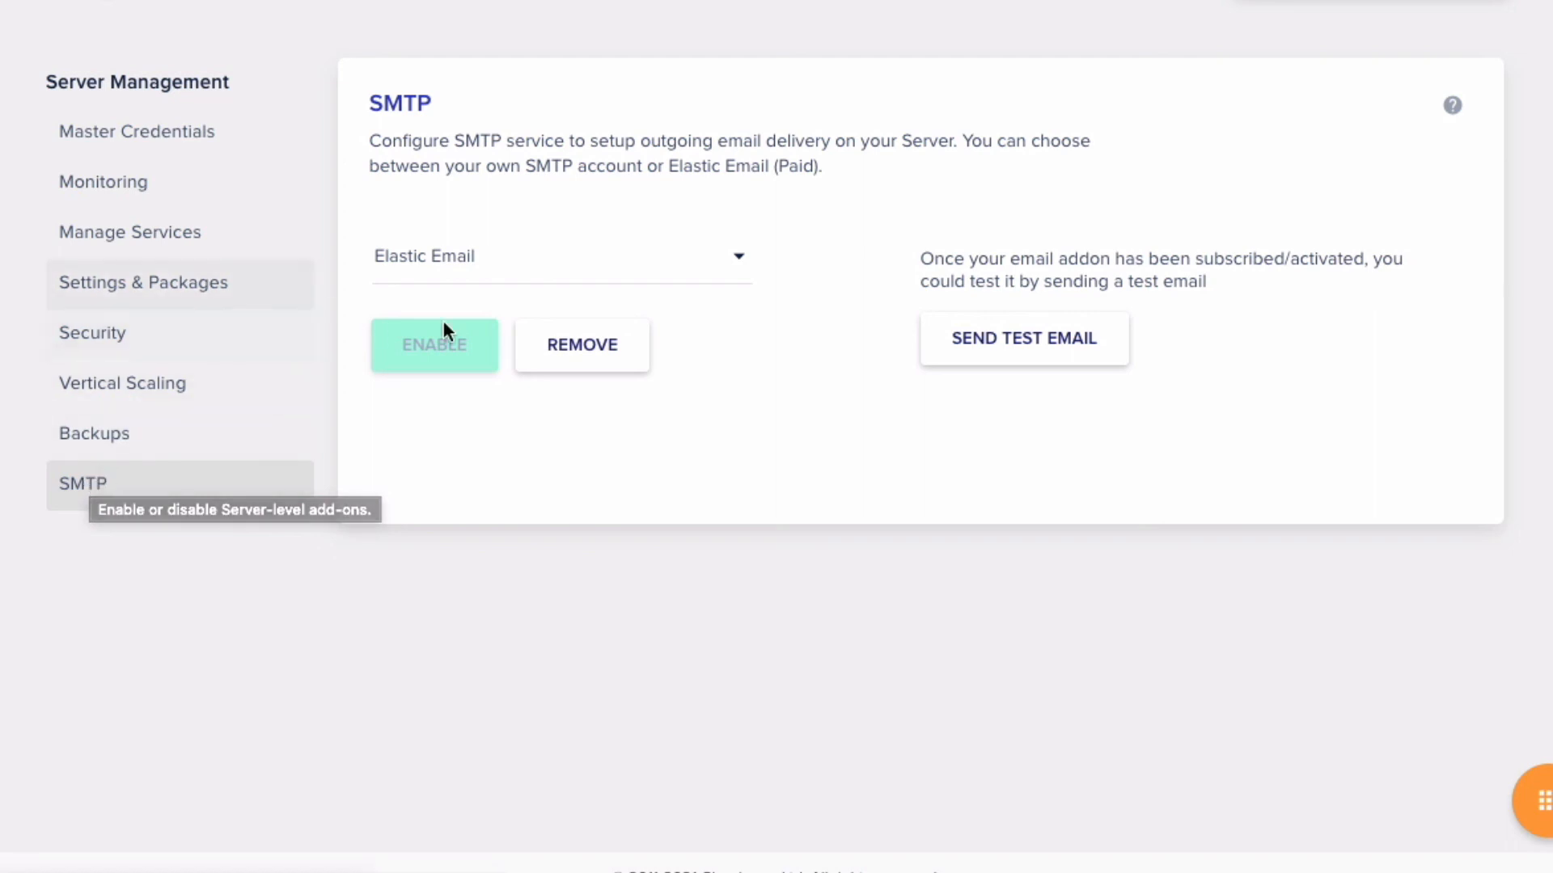
click(503, 263)
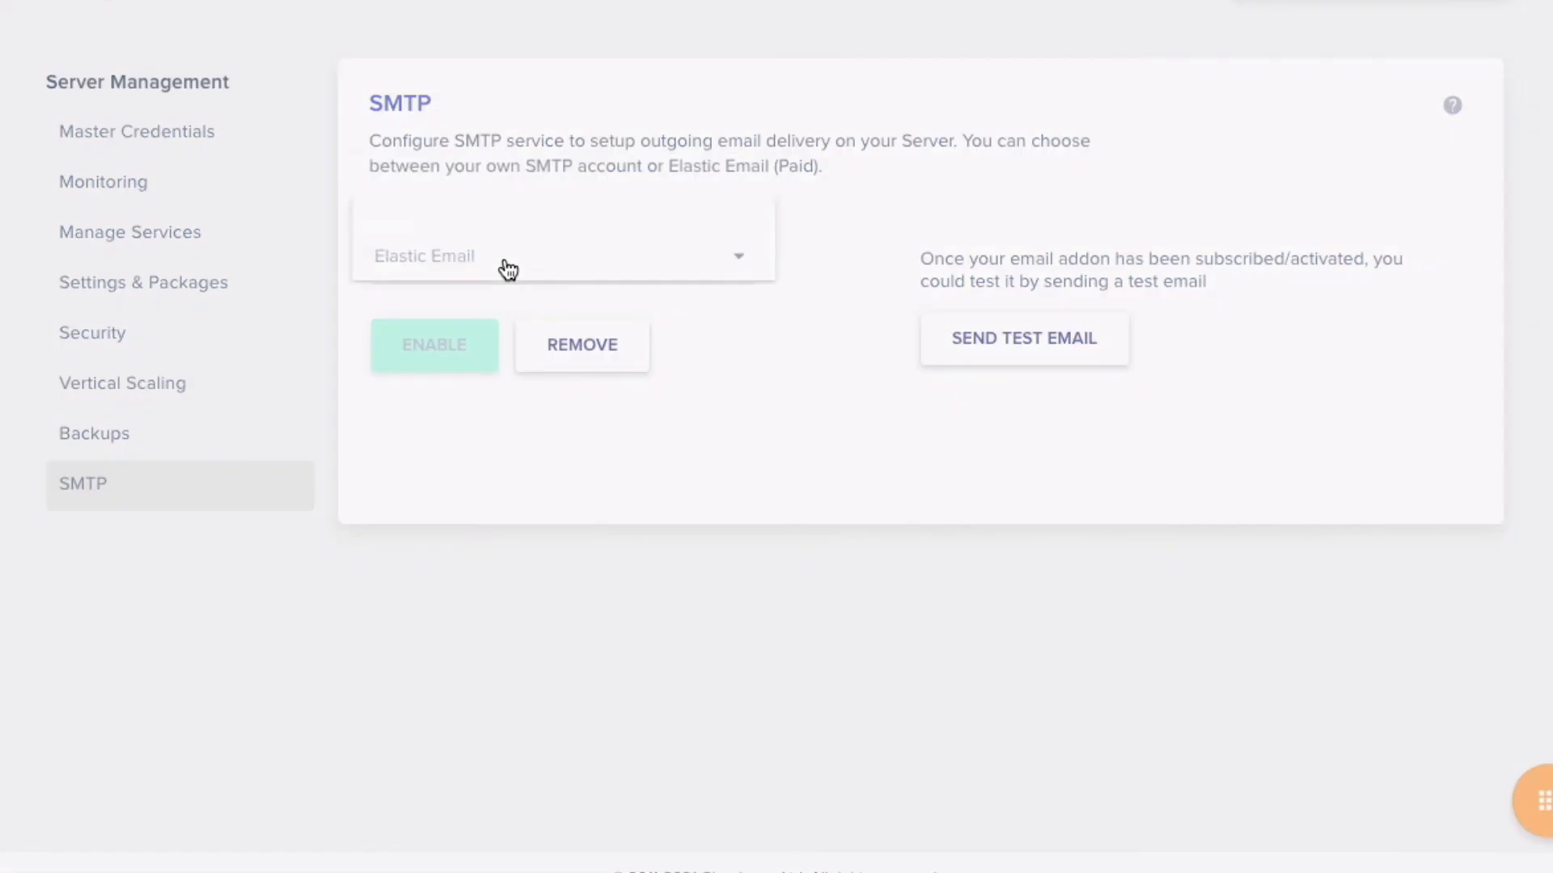
click(974, 169)
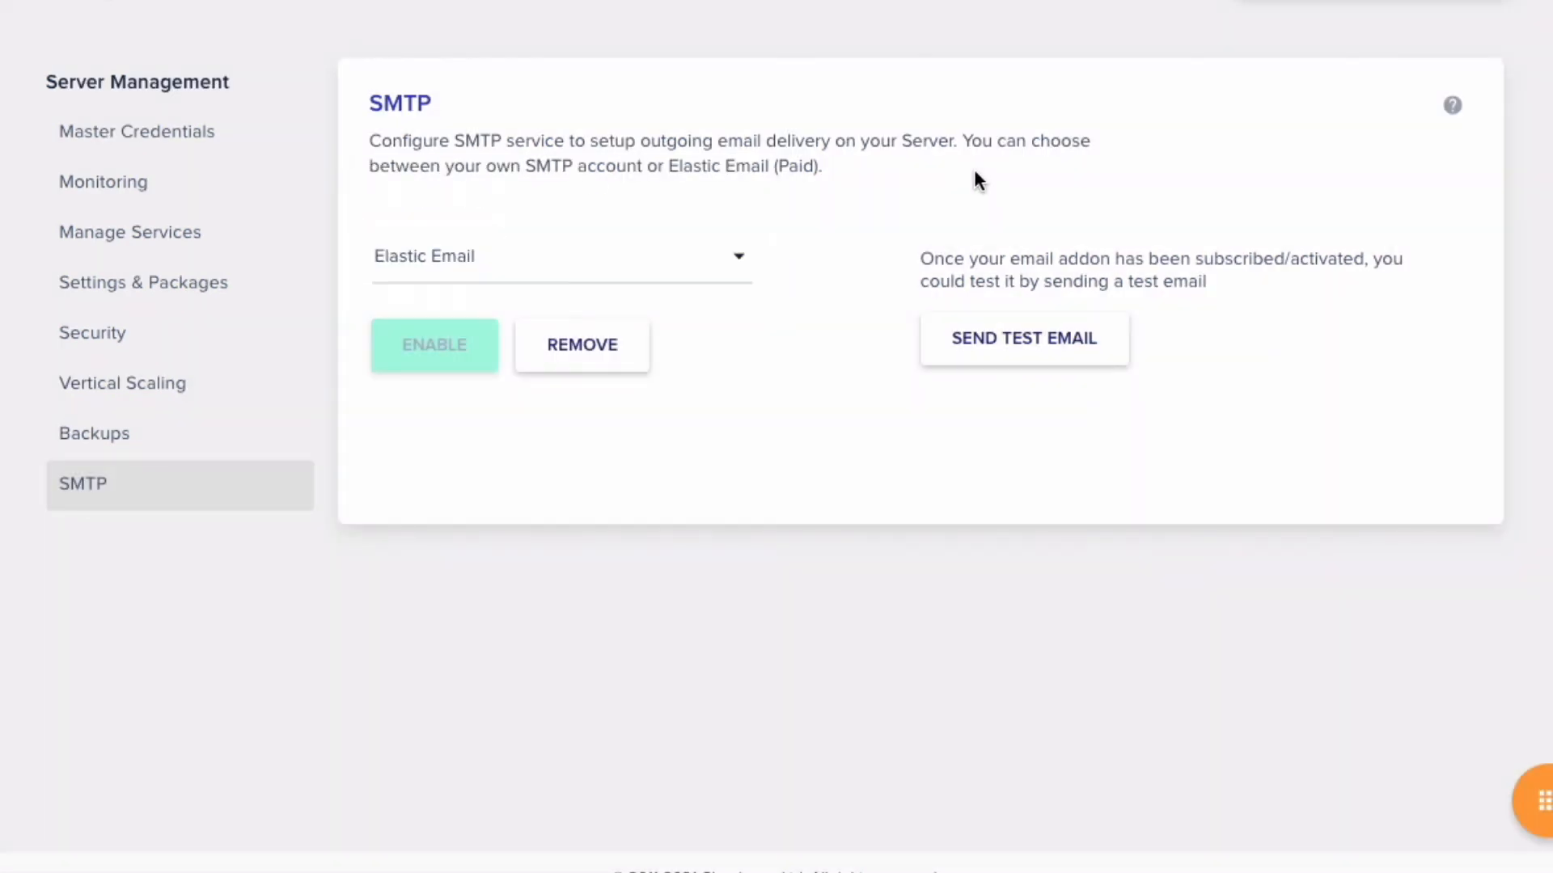